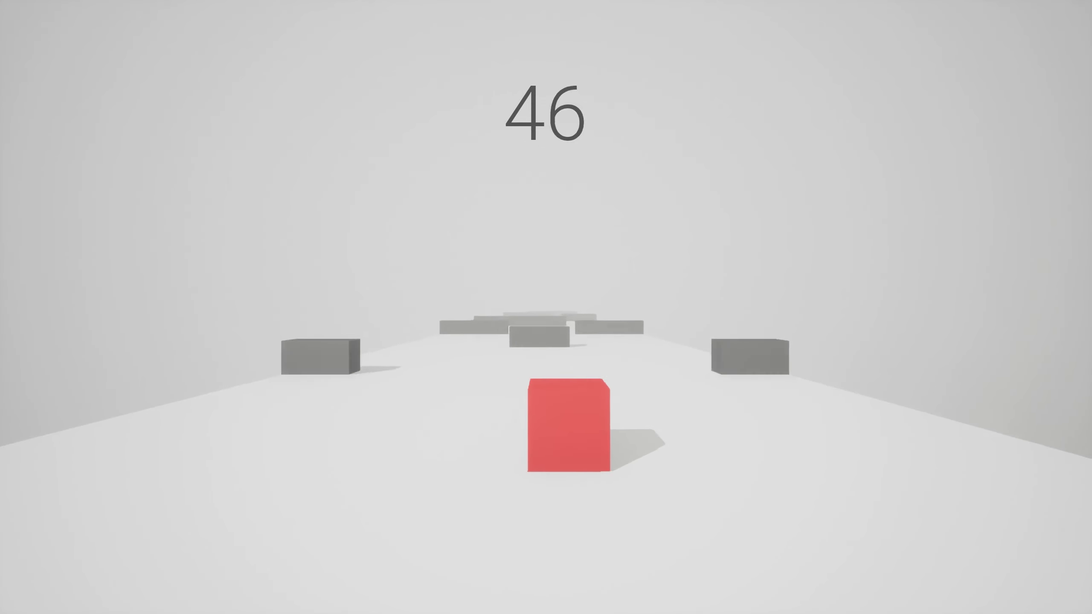
pyautogui.press('a')
pyautogui.press('d')
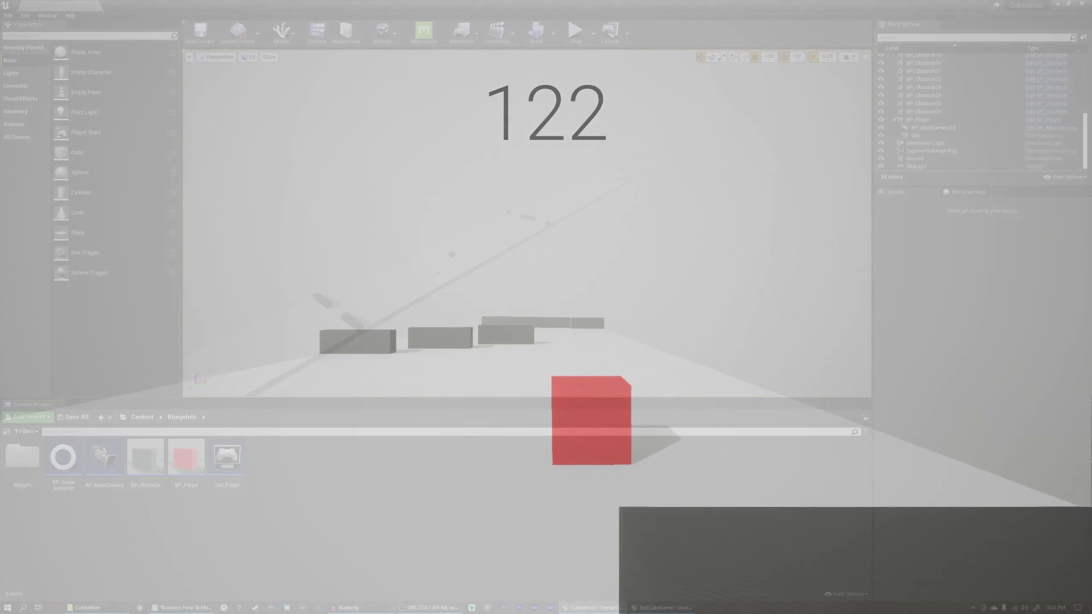
pyautogui.press('a')
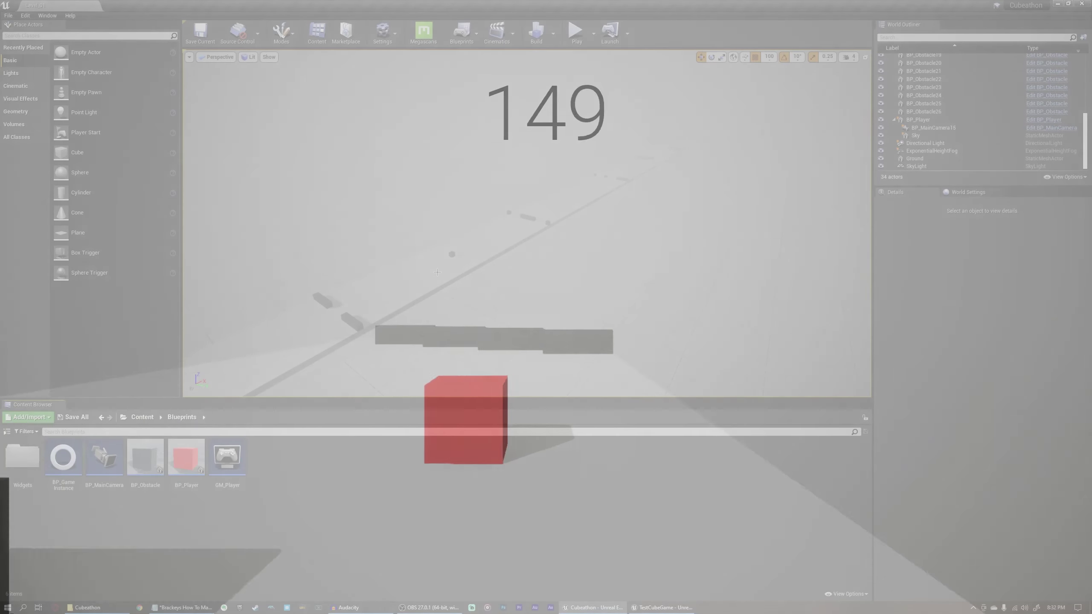
pyautogui.press('d')
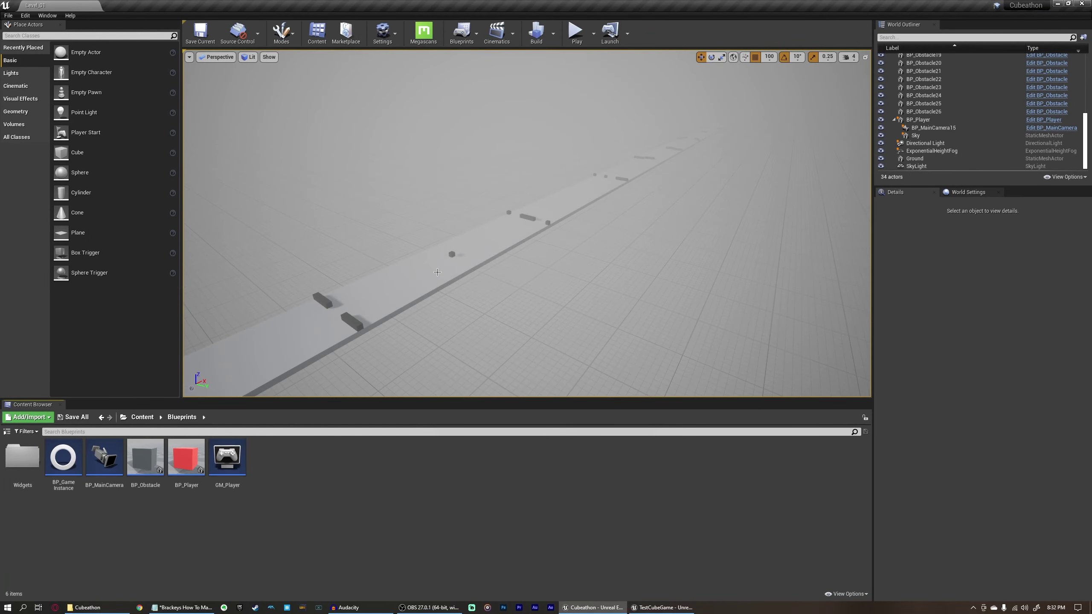
pyautogui.rightClick(359, 446)
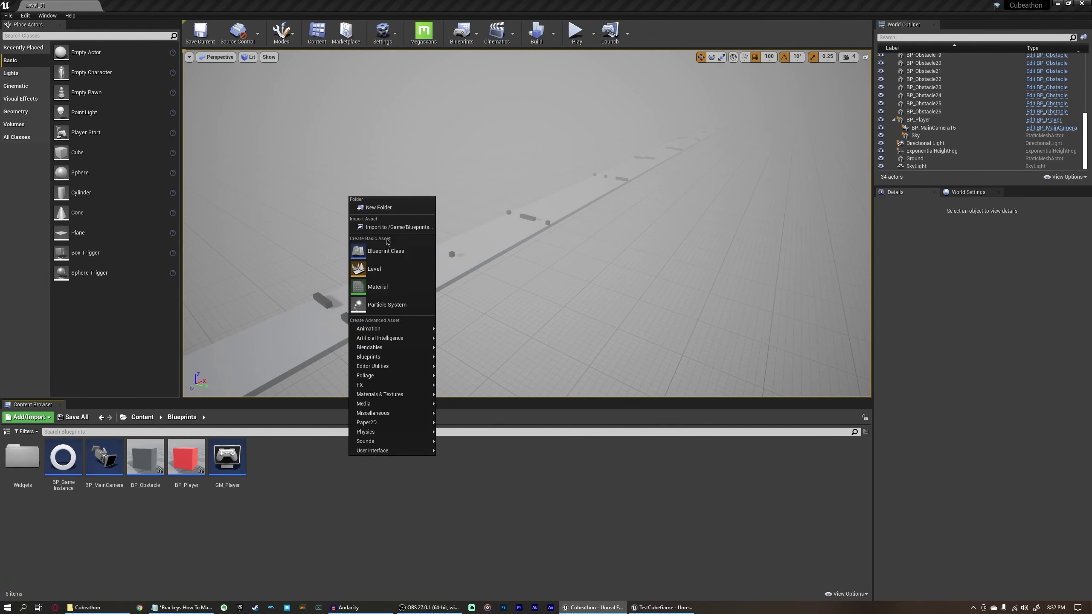
pyautogui.moveTo(386, 450)
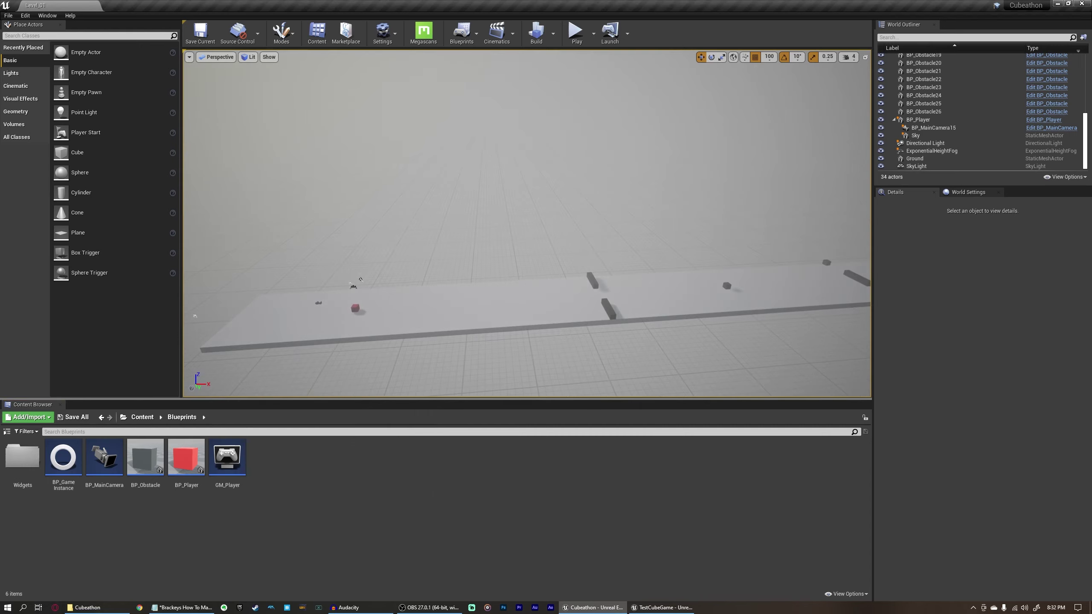
# - Place a Box Trigger on the far part of the track beyond the last obstacles, centred across it at Y 0 and Z 100
pyautogui.moveTo(524, 223); pyautogui.dragTo(538, 215, button='right')
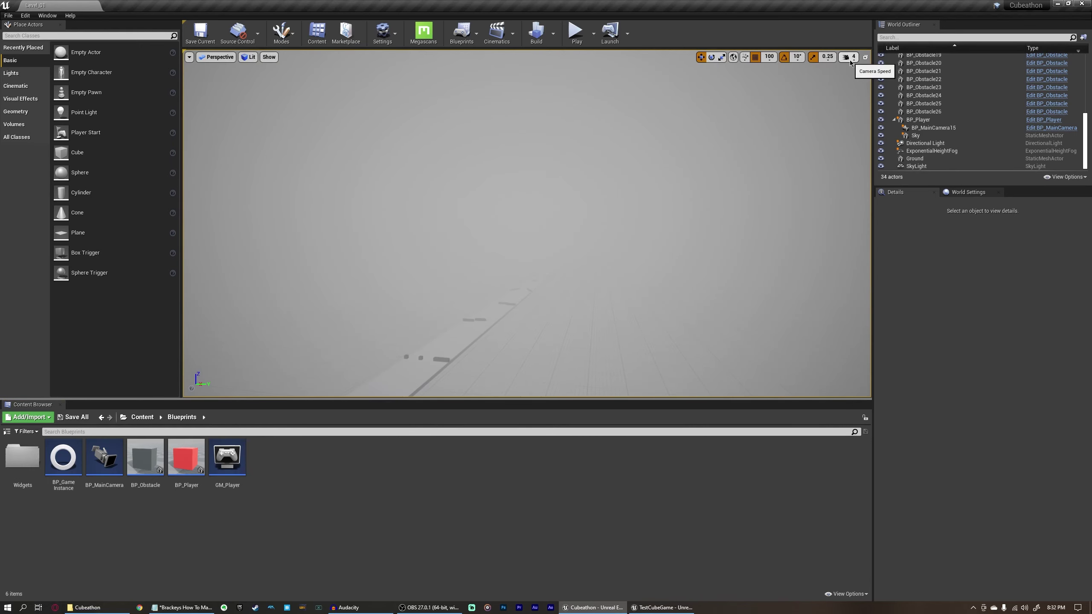
pyautogui.click(849, 59)
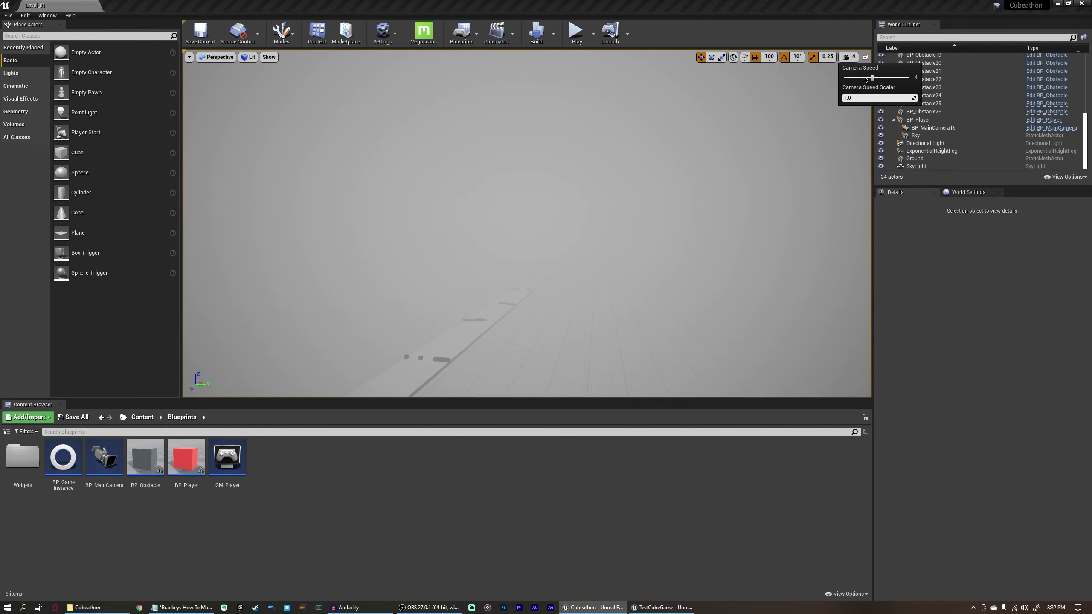
pyautogui.moveTo(704, 186); pyautogui.dragTo(731, 260, button='right')
pyautogui.press('w')
pyautogui.click(849, 57)
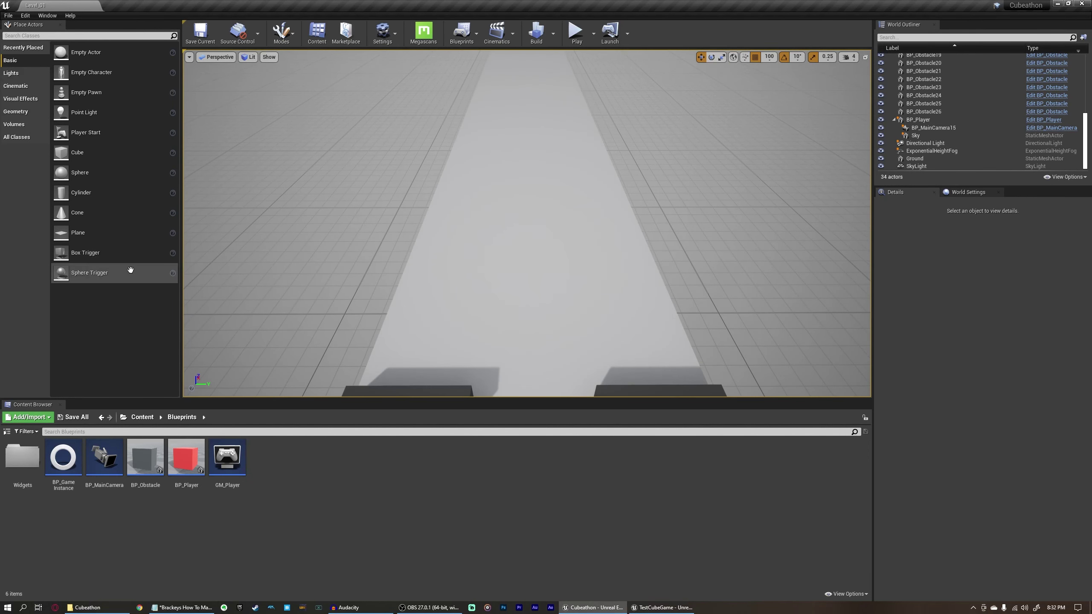
pyautogui.moveTo(131, 271); pyautogui.dragTo(539, 215)
pyautogui.moveTo(532, 167); pyautogui.dragTo(533, 167)
pyautogui.moveTo(533, 167); pyautogui.dragTo(451, 193, button='right')
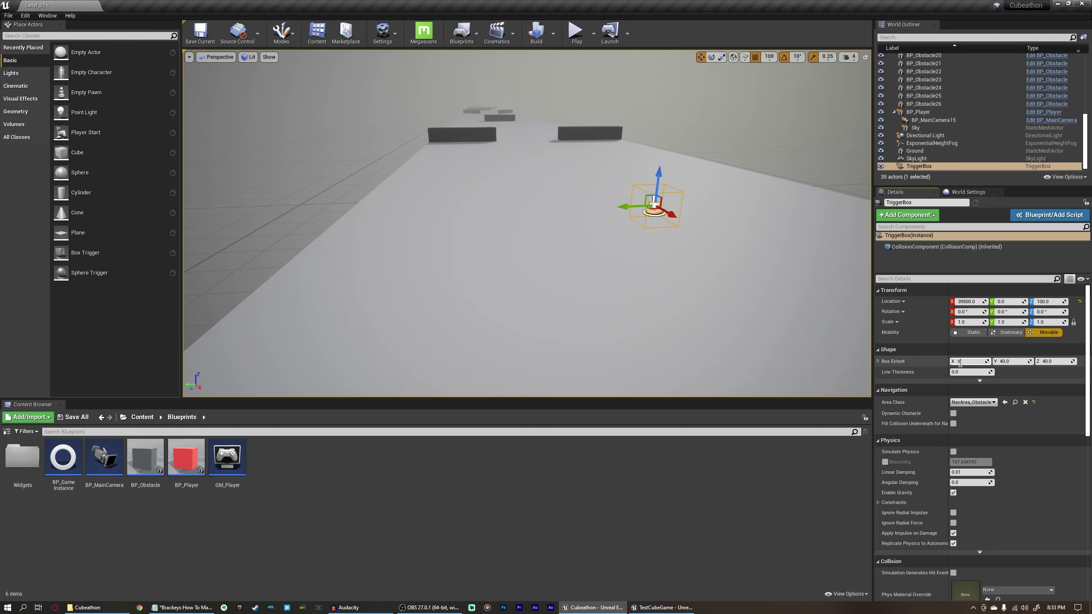
# - Set the trigger box's extent to 50 on all axes and its scale to X 5, Y 15, Z 10
pyautogui.press('Return')
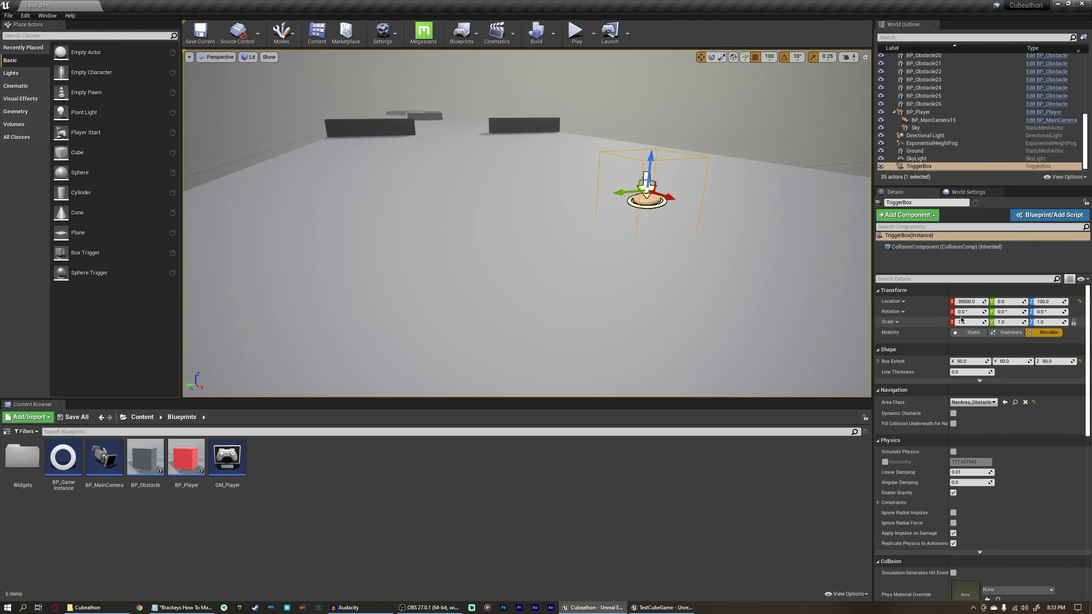
pyautogui.write('5')
pyautogui.press('Return')
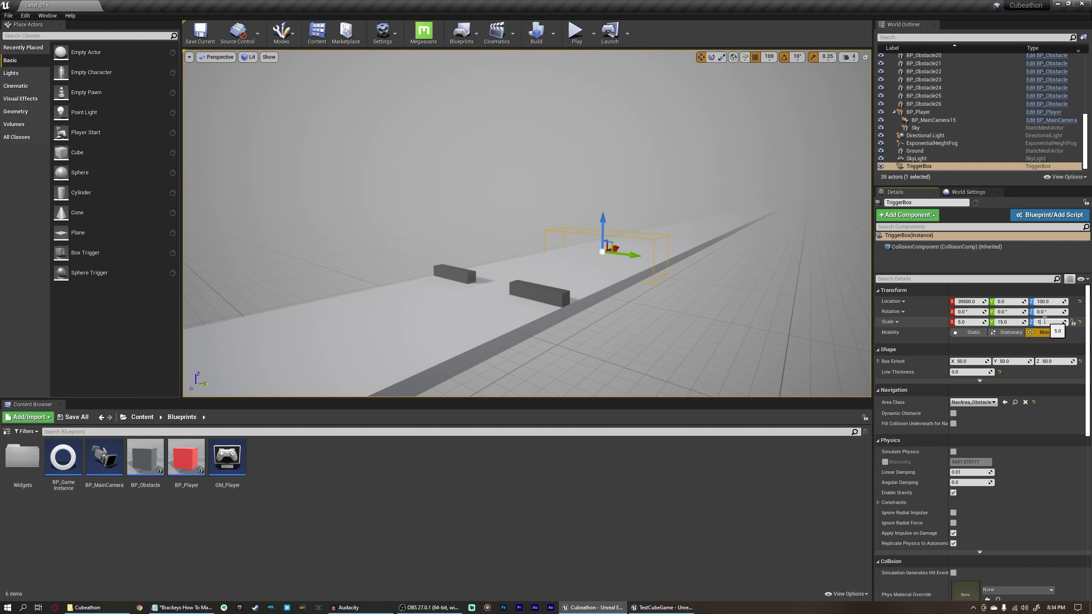
pyautogui.press('Return')
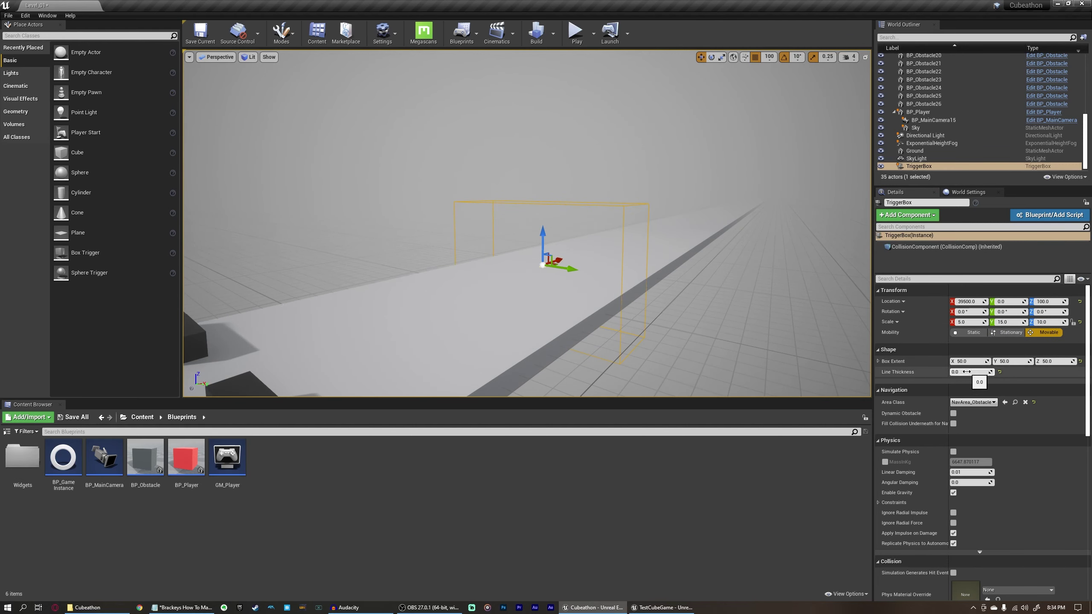
# - Set the trigger box's line thickness to 10 and raise the box to Z 500
pyautogui.press('Return')
pyautogui.scroll(4, 575, 232)
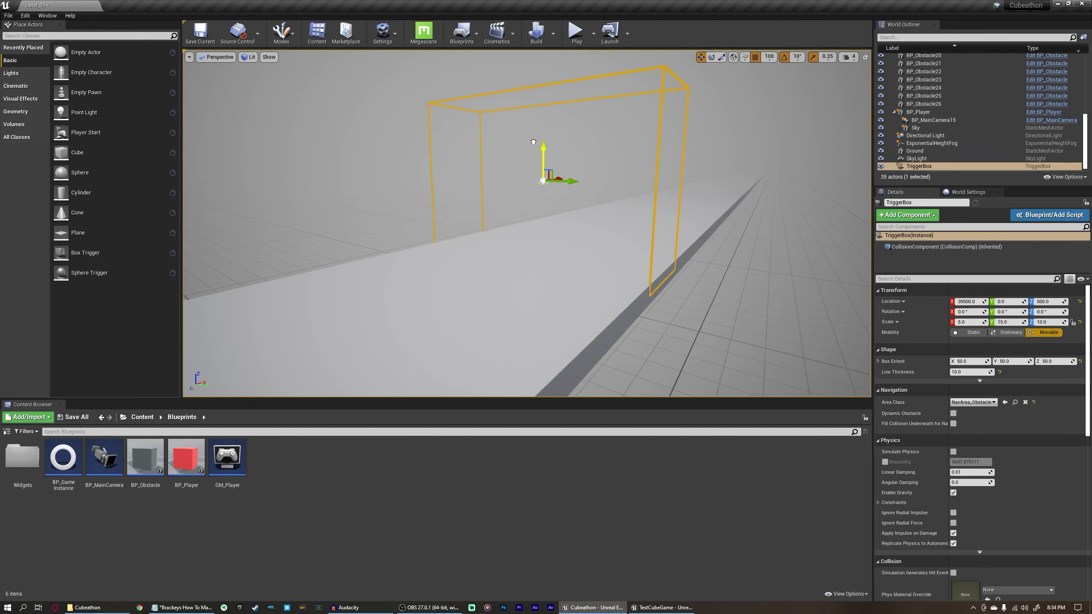
pyautogui.moveTo(533, 142); pyautogui.dragTo(484, 118, button='right')
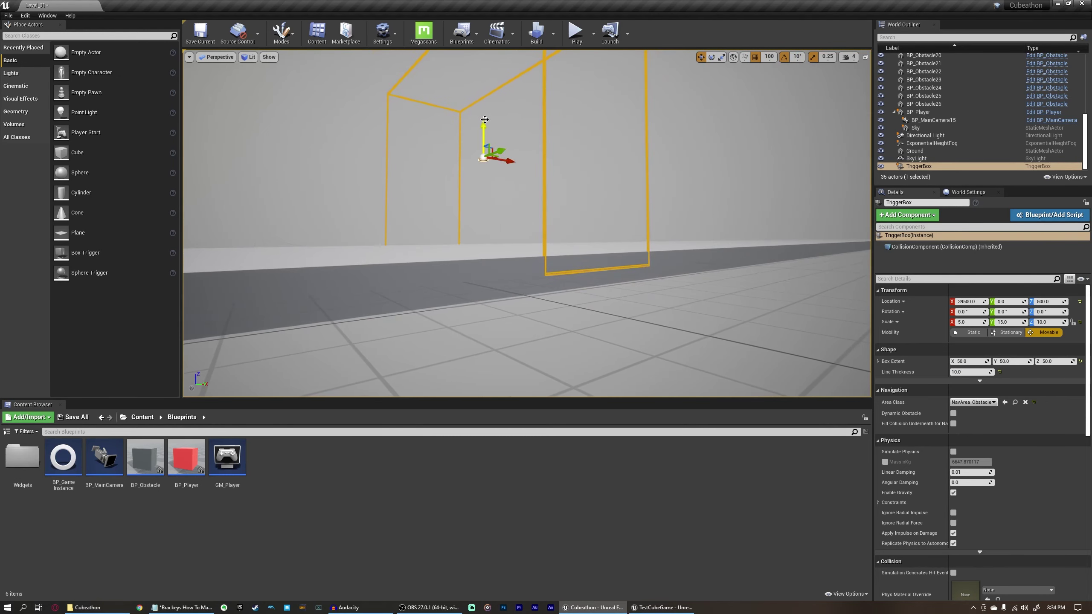
# - Raise the trigger box to Z 550 using a position grid snap of 50, and restore the snap to 100
pyautogui.click(770, 57)
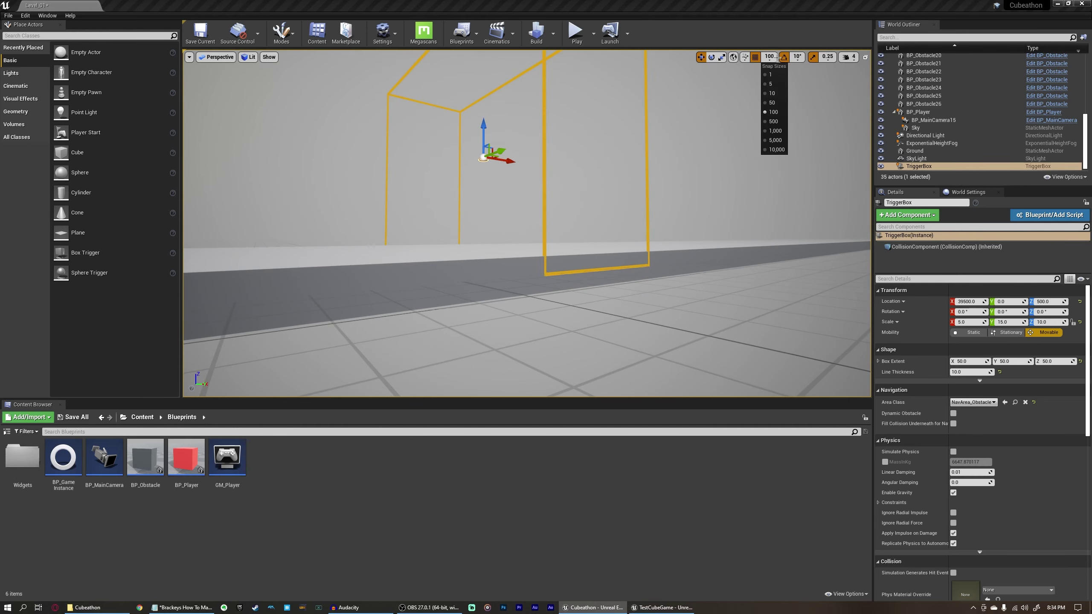
pyautogui.click(772, 103)
pyautogui.moveTo(478, 135); pyautogui.dragTo(478, 128)
pyautogui.moveTo(478, 128); pyautogui.dragTo(386, 129, button='right')
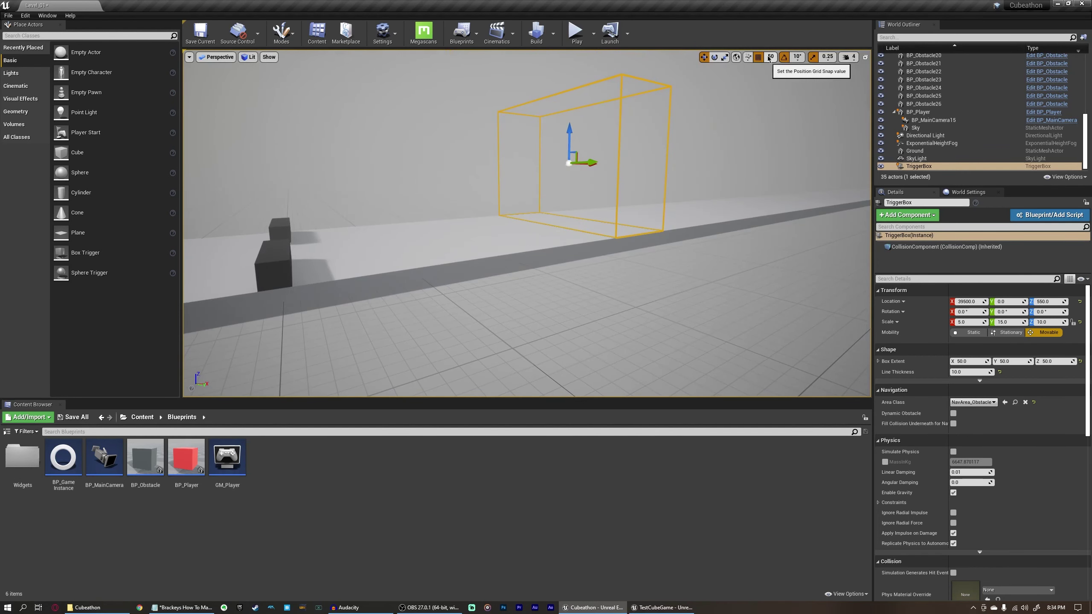
pyautogui.click(769, 57)
pyautogui.click(776, 112)
pyautogui.scroll(-3, 592, 147)
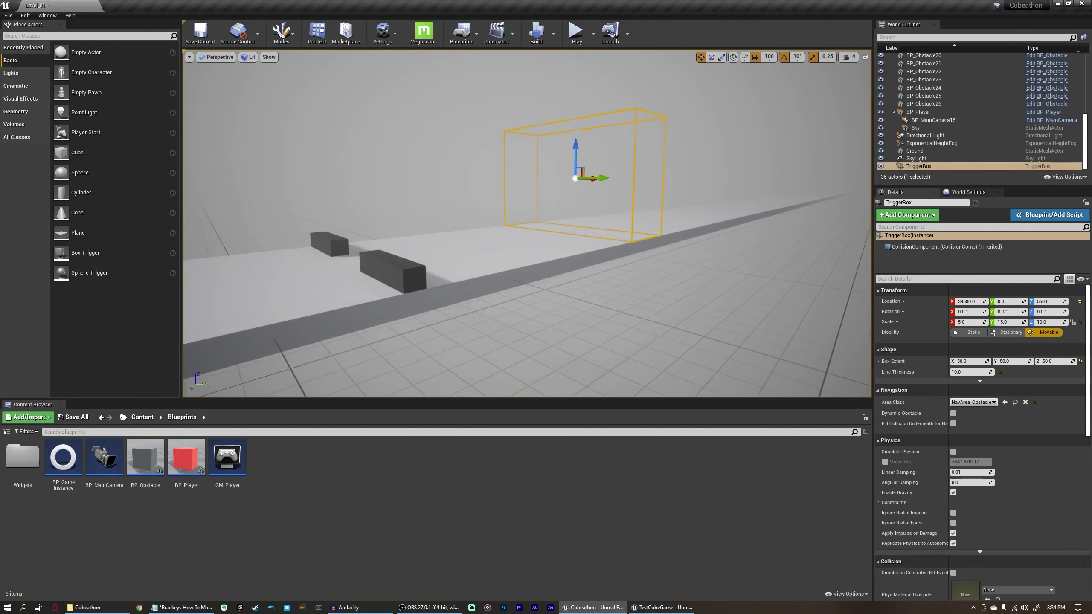
# - Examine from several angles how the trigger box spans the track and meets the ground
pyautogui.scroll(4, 593, 146)
pyautogui.click(593, 147)
pyautogui.scroll(-2, 533, 216)
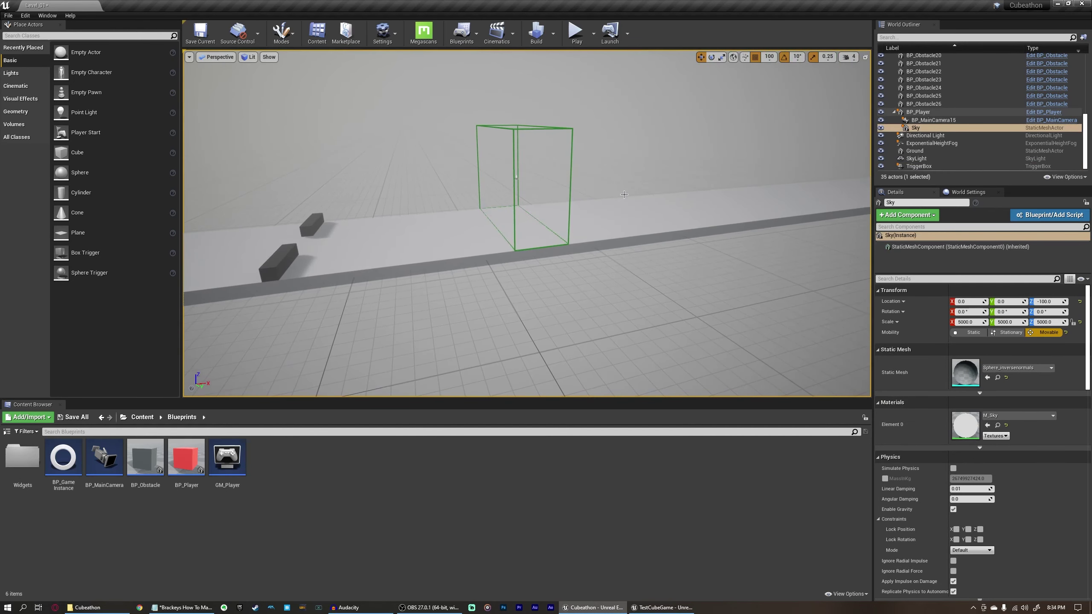
pyautogui.moveTo(558, 216); pyautogui.dragTo(529, 214, button='right')
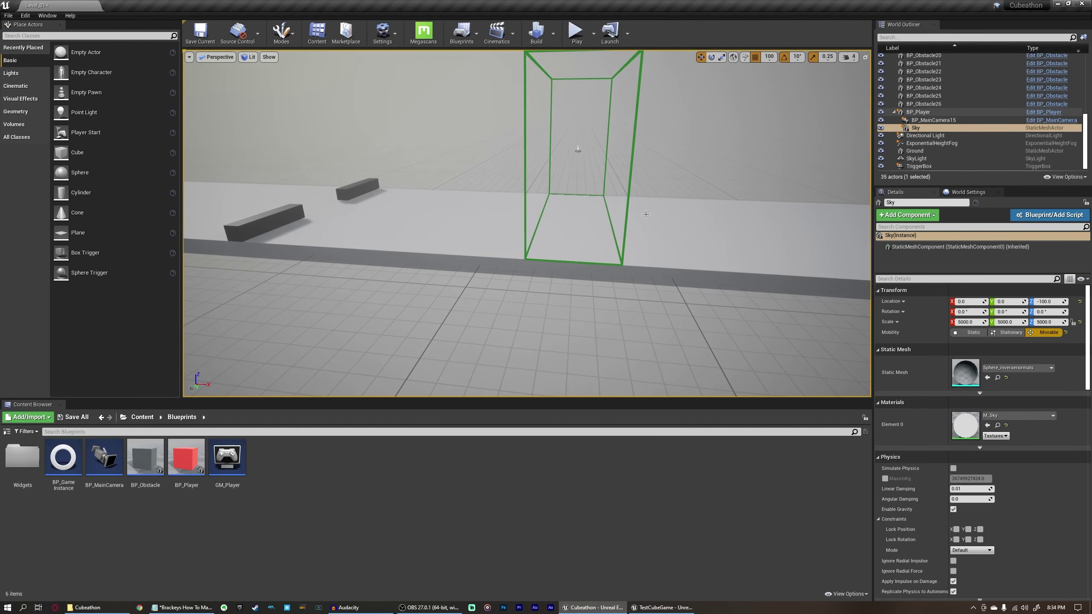
pyautogui.moveTo(603, 213); pyautogui.dragTo(559, 213, button='right')
pyautogui.scroll(3, 559, 214)
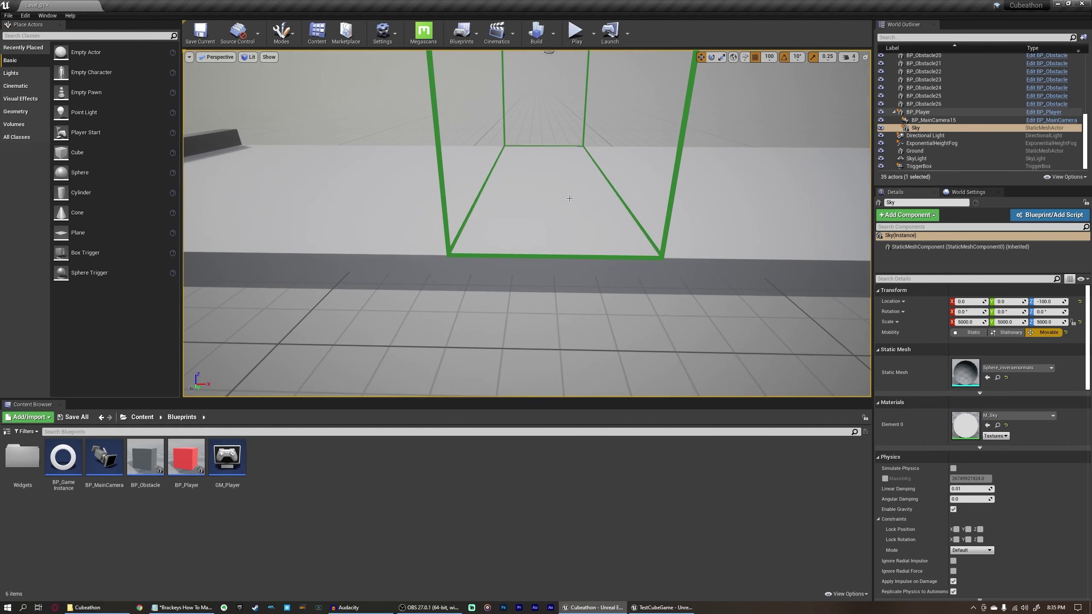
pyautogui.moveTo(559, 214)
pyautogui.mouseDown(button='right')
pyautogui.moveTo(559, 180)
pyautogui.moveTo(542, 192)
pyautogui.moveTo(441, 200)
pyautogui.moveTo(568, 214)
pyautogui.mouseUp(button='right')
pyautogui.scroll(-5, 543, 193)
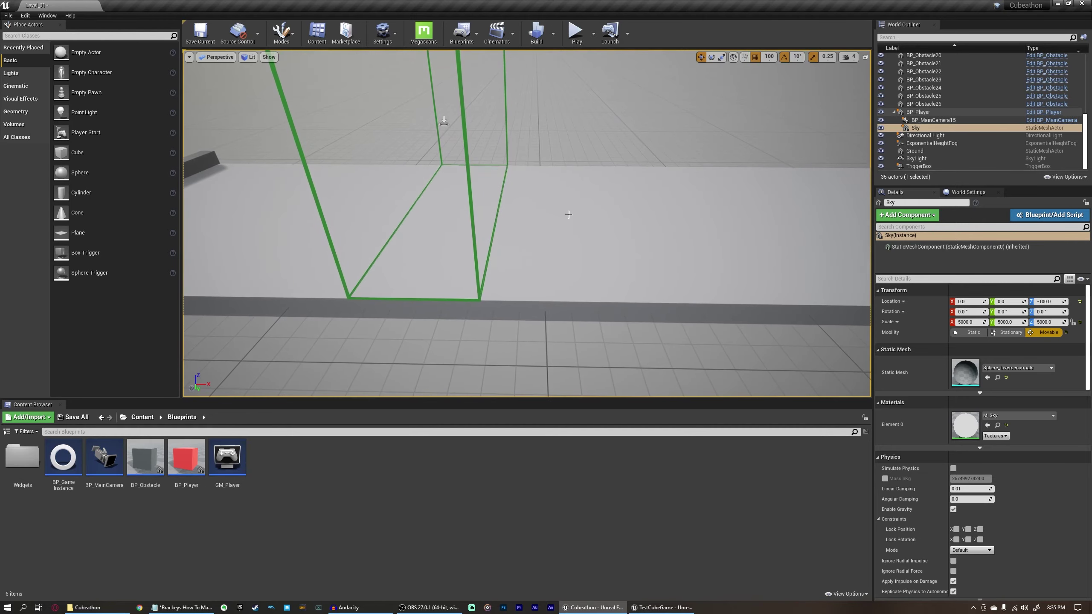
pyautogui.moveTo(604, 183); pyautogui.dragTo(476, 257, button='right')
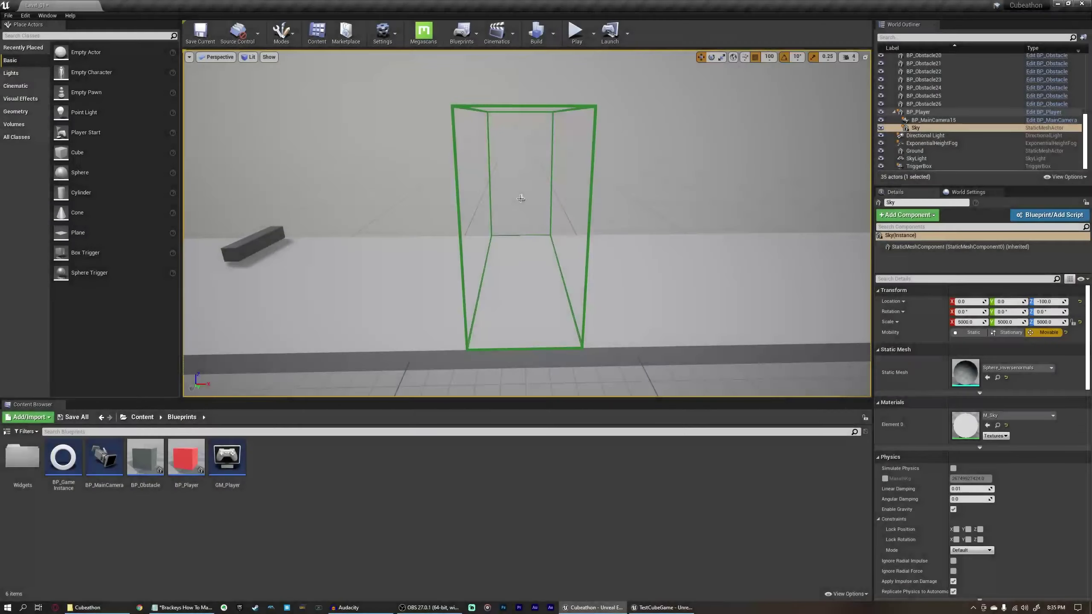
# - Select the trigger box and try stretching it along the track with an X scale of 500
pyautogui.click(523, 197)
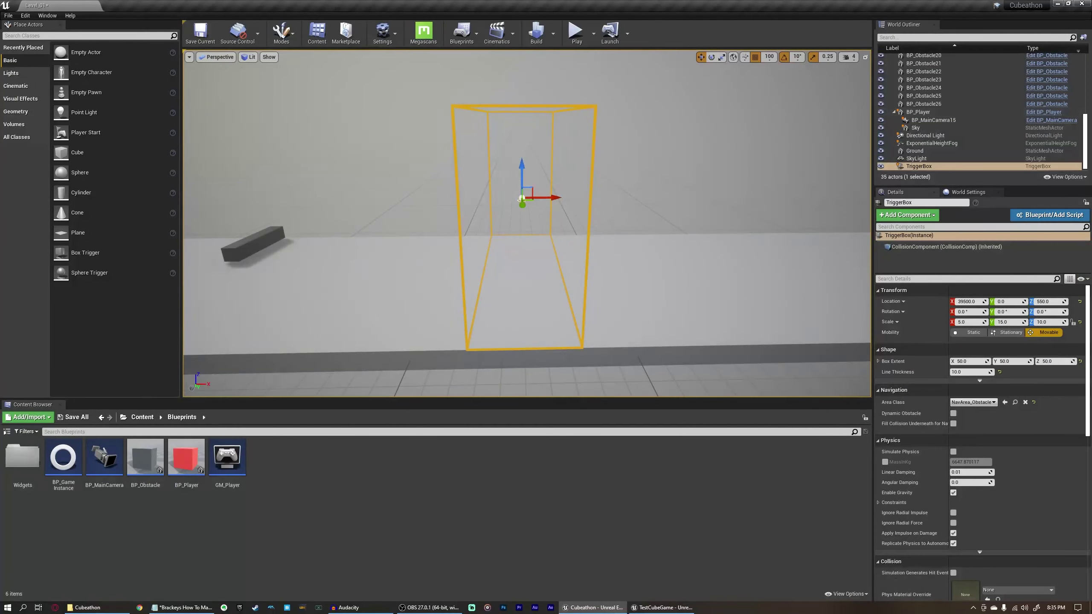
pyautogui.scroll(-2, 867, 309)
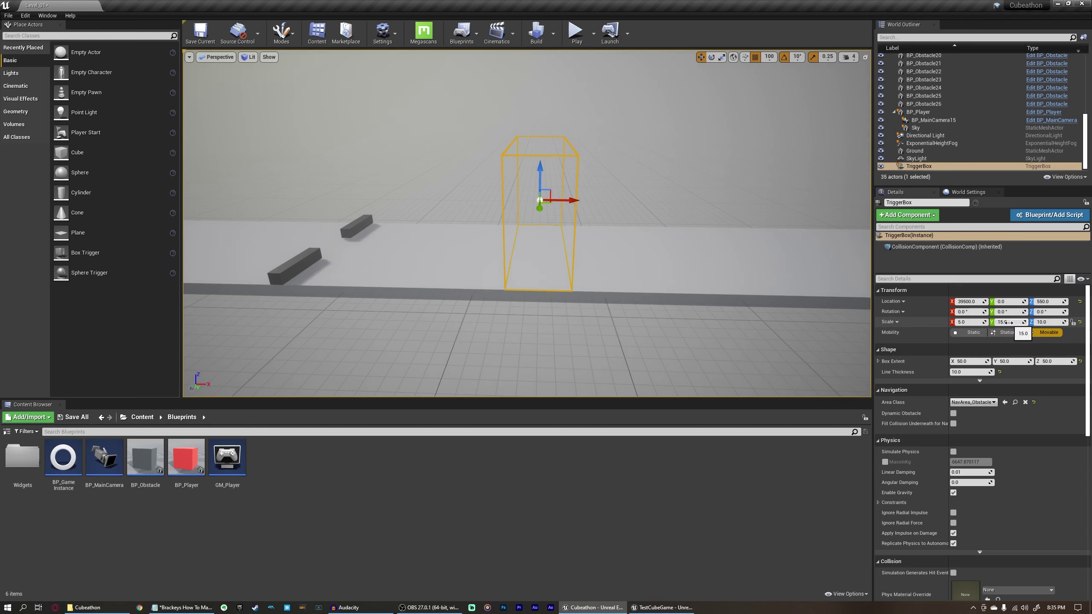
pyautogui.click(722, 57)
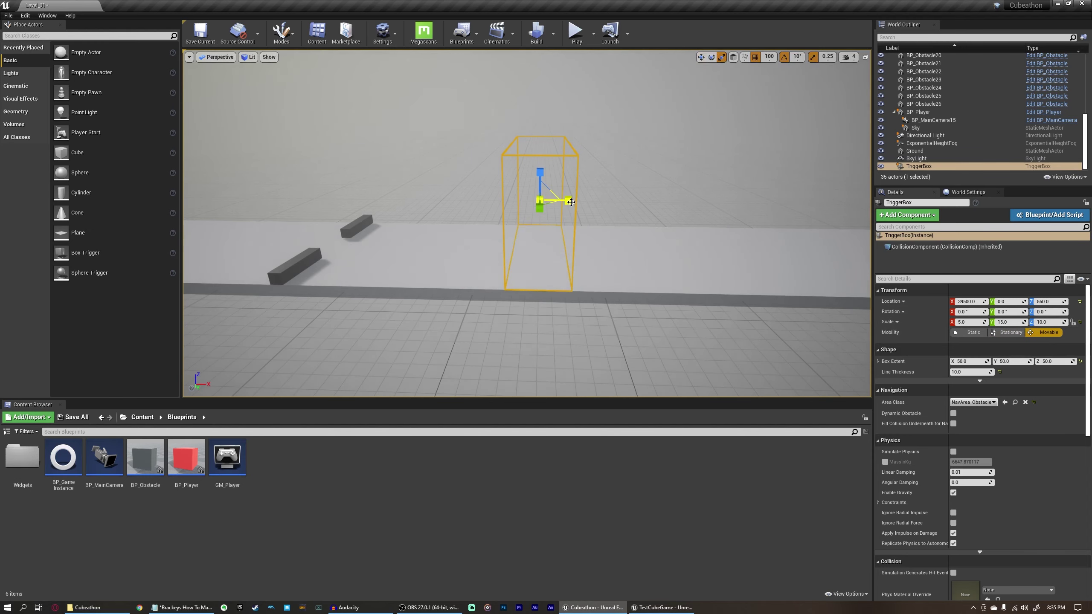
pyautogui.click(965, 322)
pyautogui.write('500')
pyautogui.press('Return')
pyautogui.moveTo(774, 301); pyautogui.dragTo(702, 178, button='right')
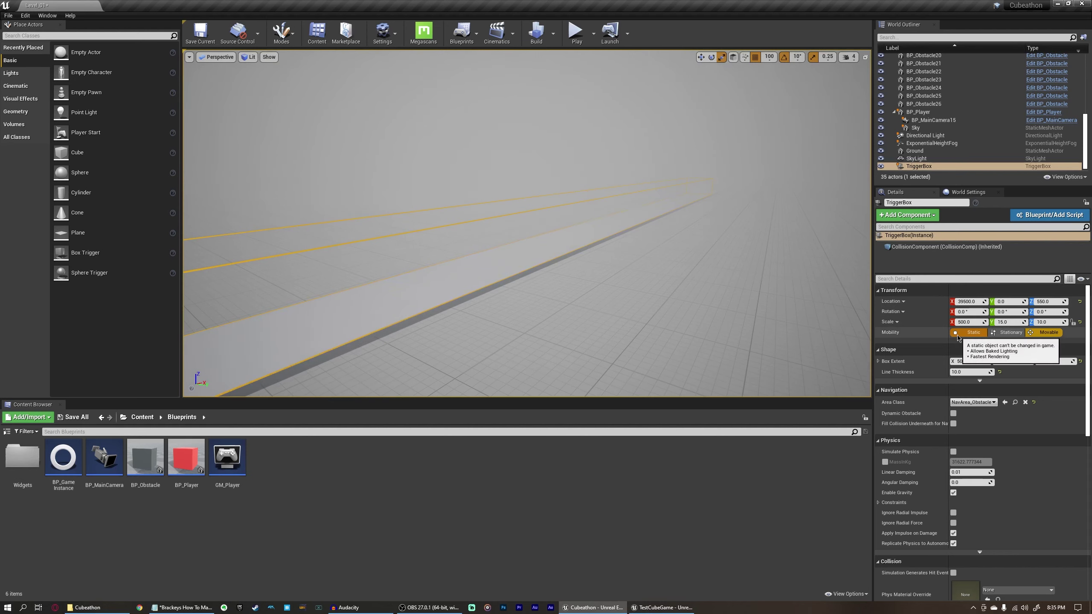
# - Set the trigger box's X scale back to 5 and focus the view on it
pyautogui.click(966, 322)
pyautogui.write('5')
pyautogui.press('Return')
pyautogui.press('f')
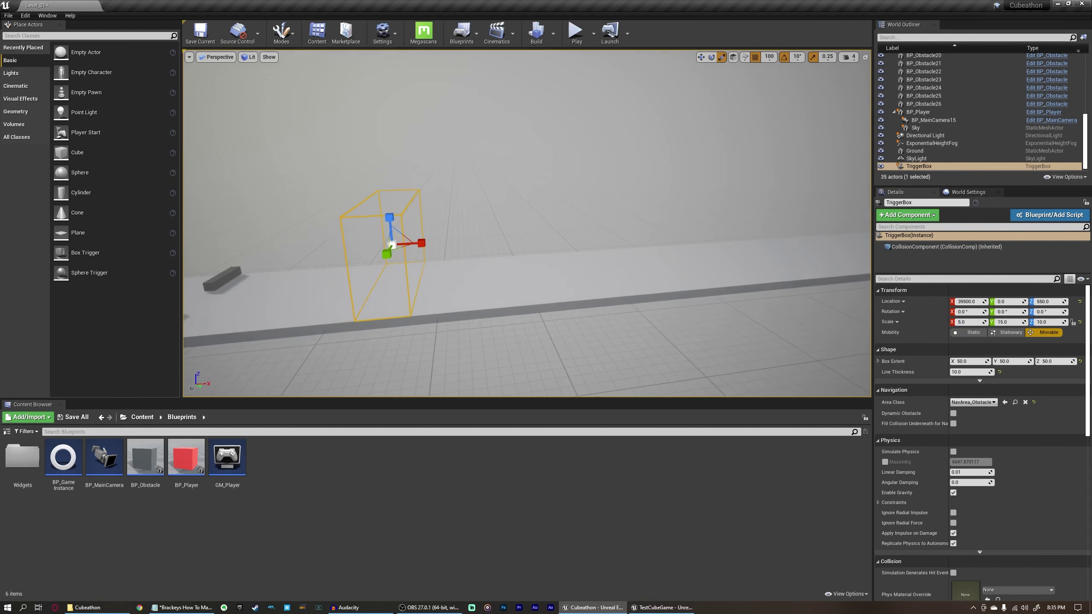
pyautogui.keyDown('alt'); pyautogui.moveTo(512, 208); pyautogui.dragTo(524, 240); pyautogui.keyUp('alt')
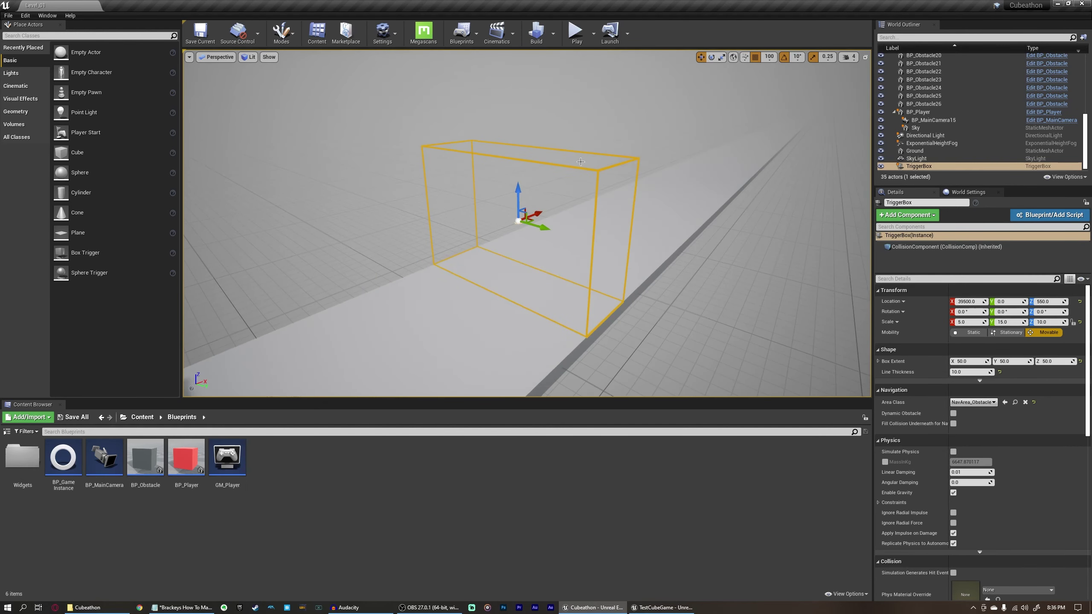
# - Test-play the level briefly, and turn off Actor Hidden In Game for the trigger box
pyautogui.click(576, 33)
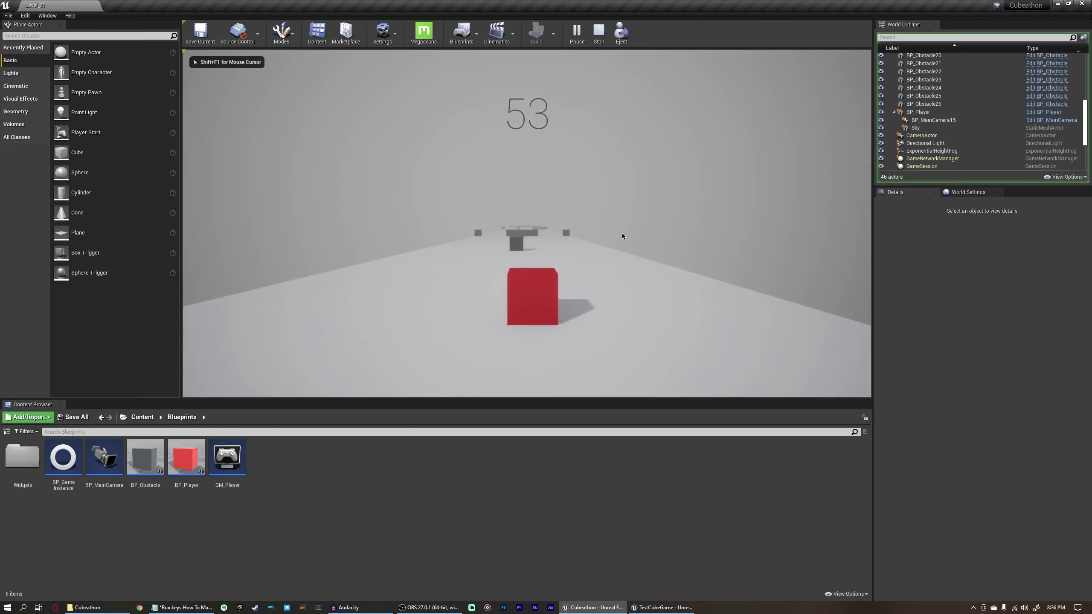
pyautogui.press('Escape')
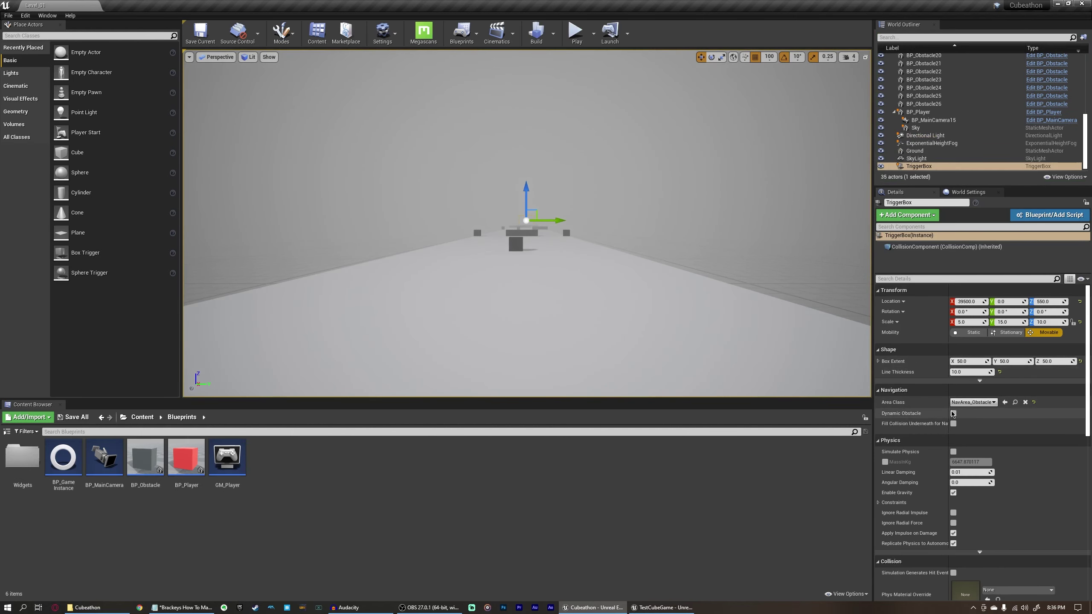
pyautogui.scroll(-10, 945, 420)
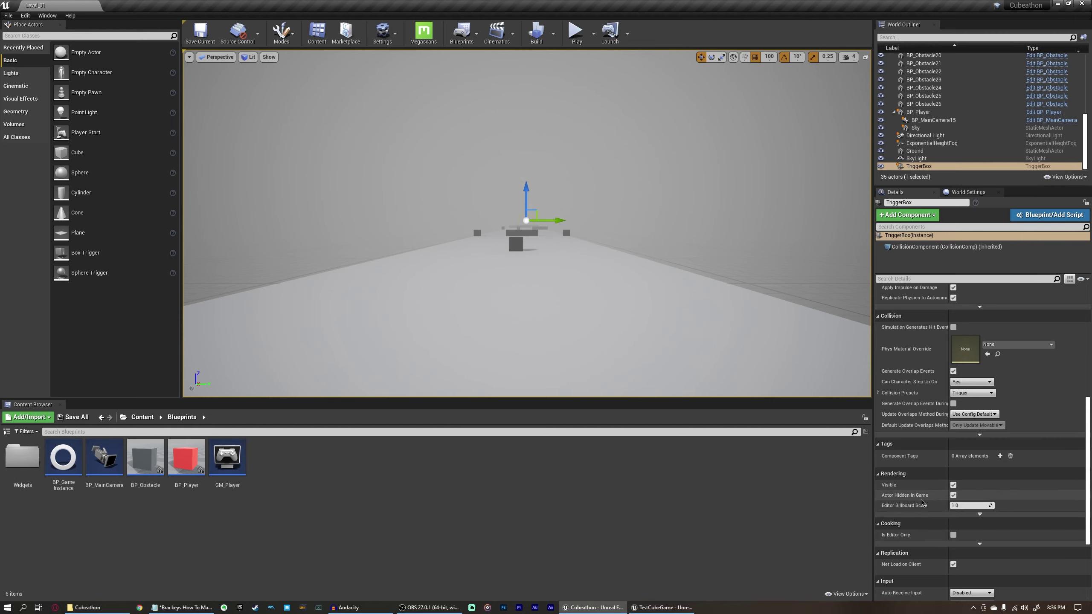
pyautogui.doubleClick(919, 166)
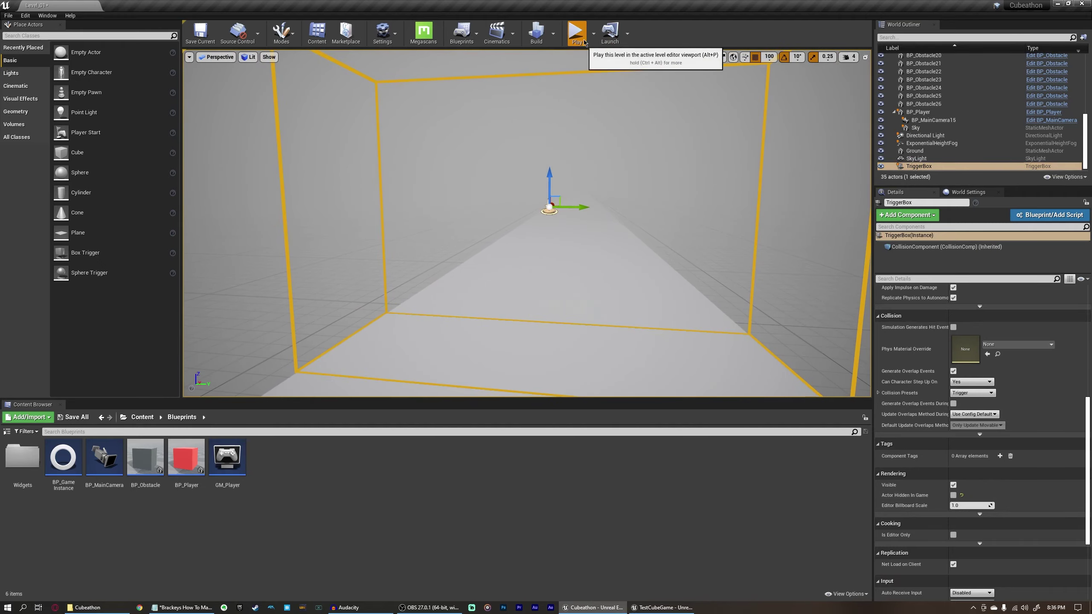
# - Play the level full screen, steering the cube past the obstacles to the trigger box at the end of the track, and stop the playtest
pyautogui.click(576, 31)
pyautogui.press('F11')
pyautogui.press('d')
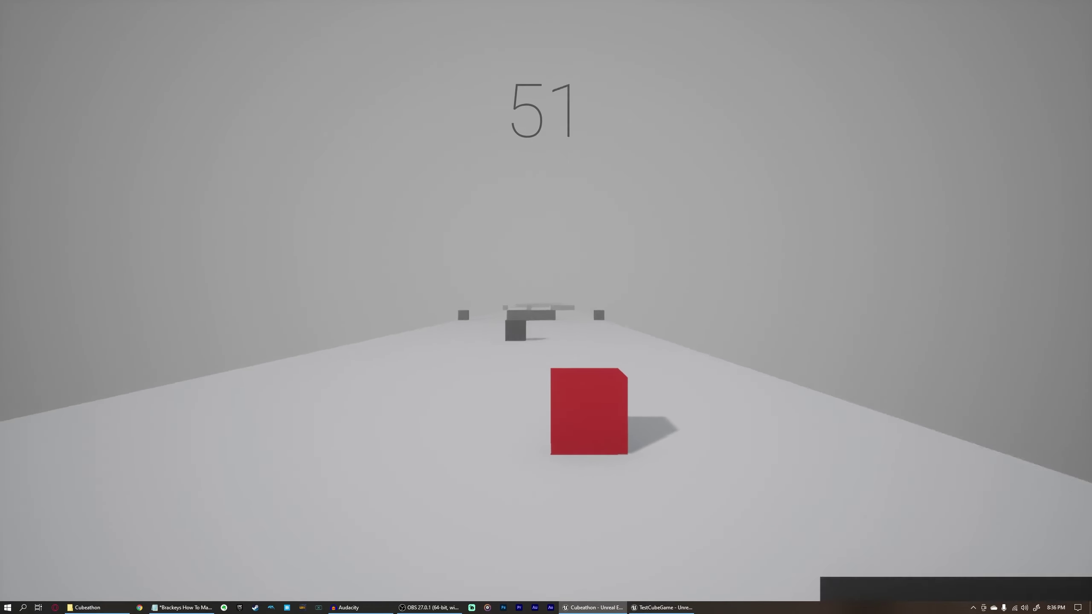
pyautogui.press('a')
pyautogui.press('d')
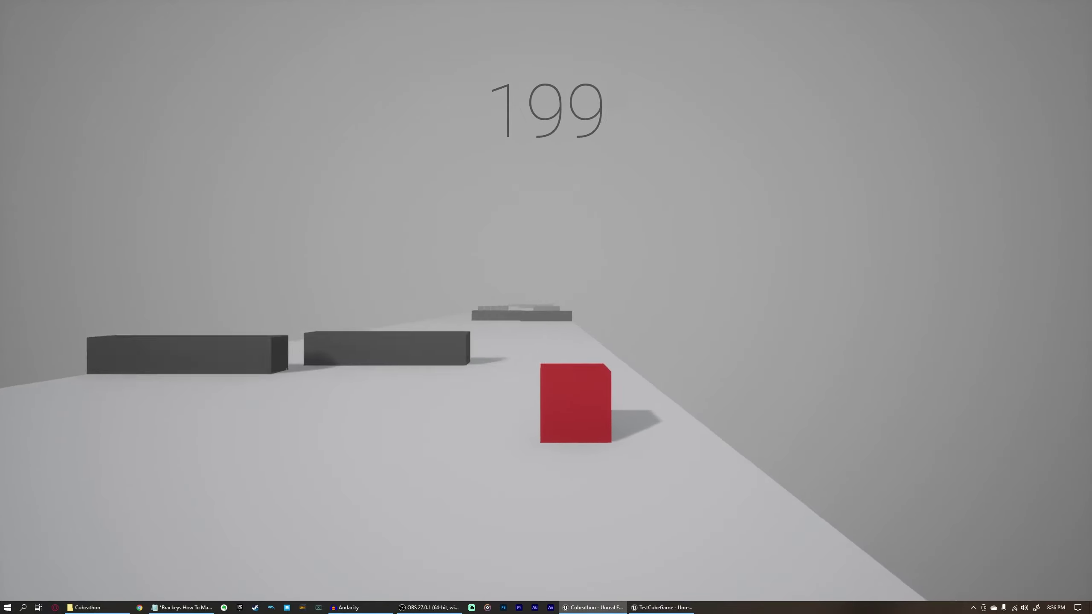
pyautogui.press('a')
pyautogui.press('d')
pyautogui.press('a')
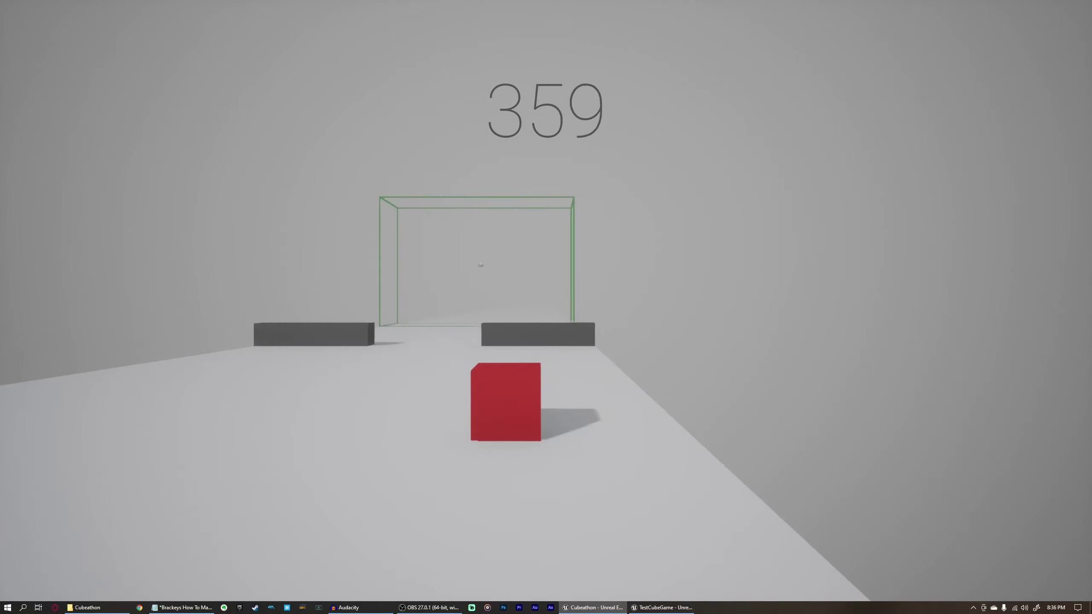
pyautogui.press('d')
pyautogui.press('Escape')
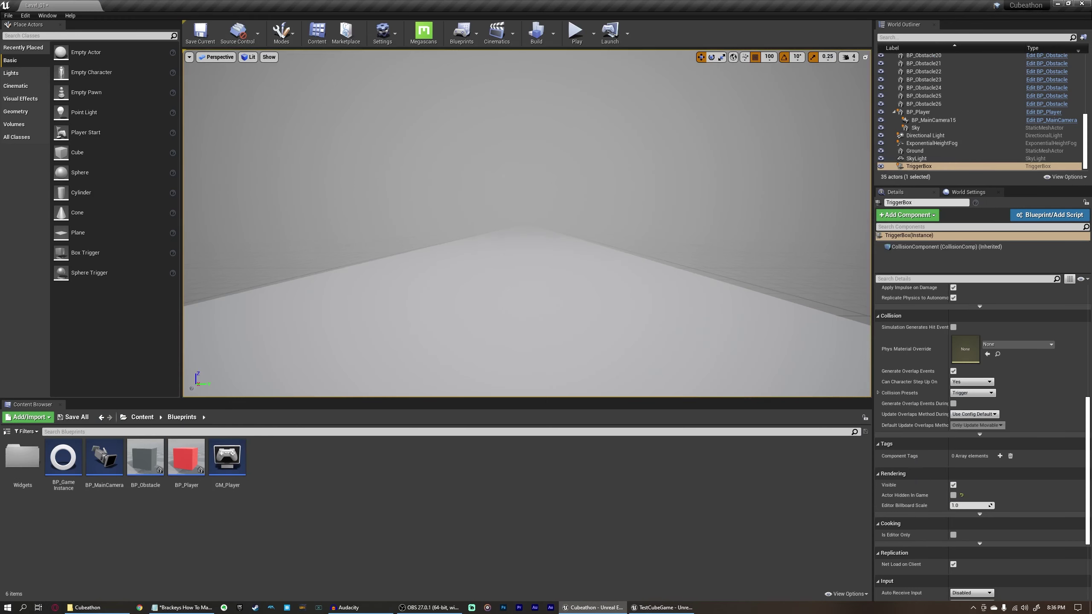
pyautogui.press('f')
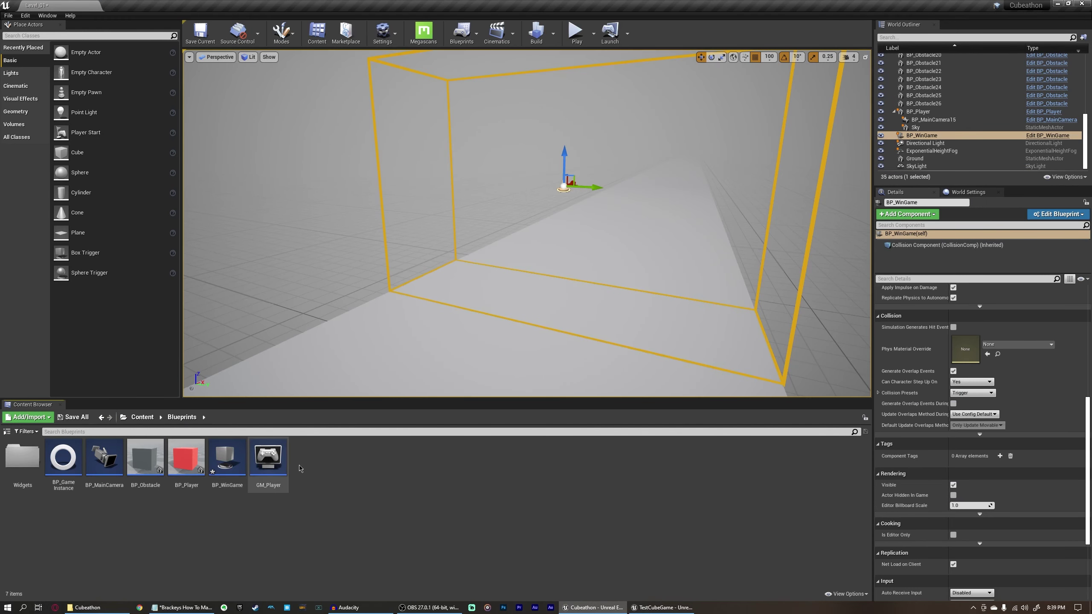
# - Turn on Generate Overlap Events for the Static Mesh Component in BP_Player, and compile and save the blueprint
pyautogui.doubleClick(195, 455)
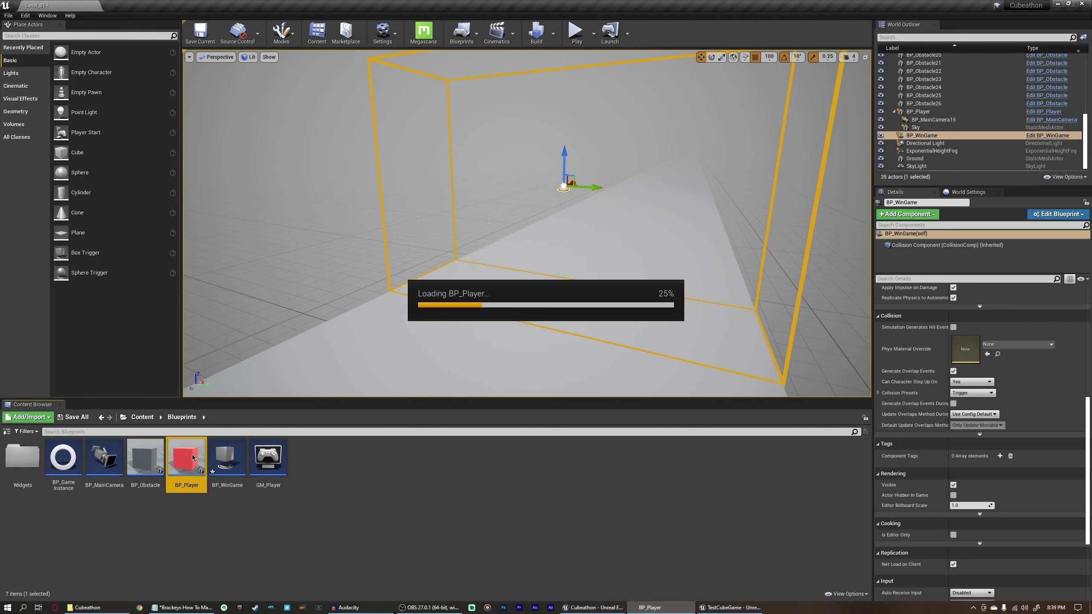
pyautogui.click(169, 83)
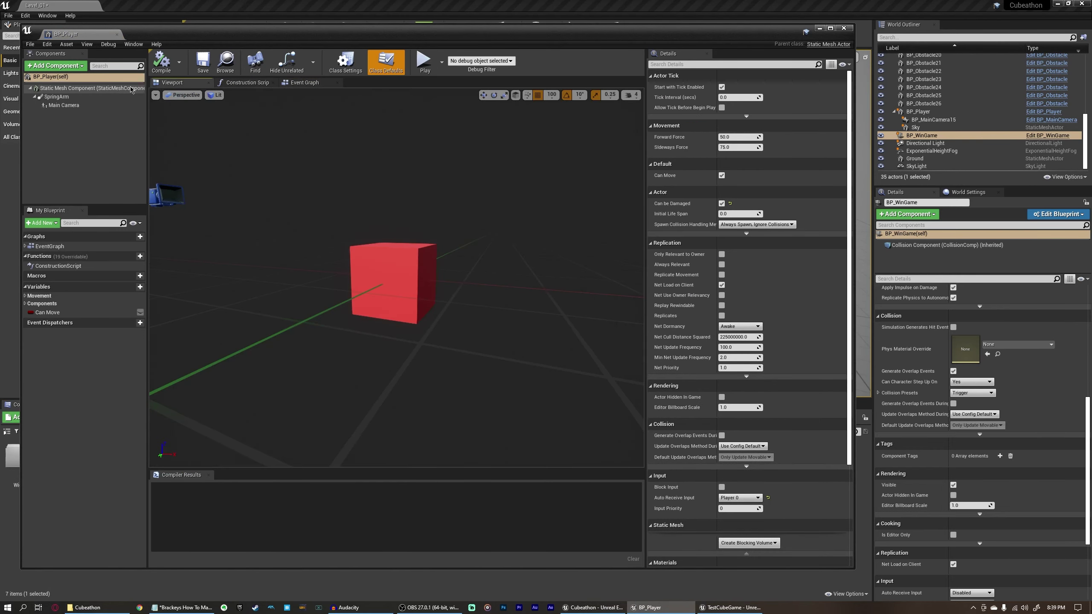
pyautogui.click(66, 90)
pyautogui.scroll(-1, 739, 403)
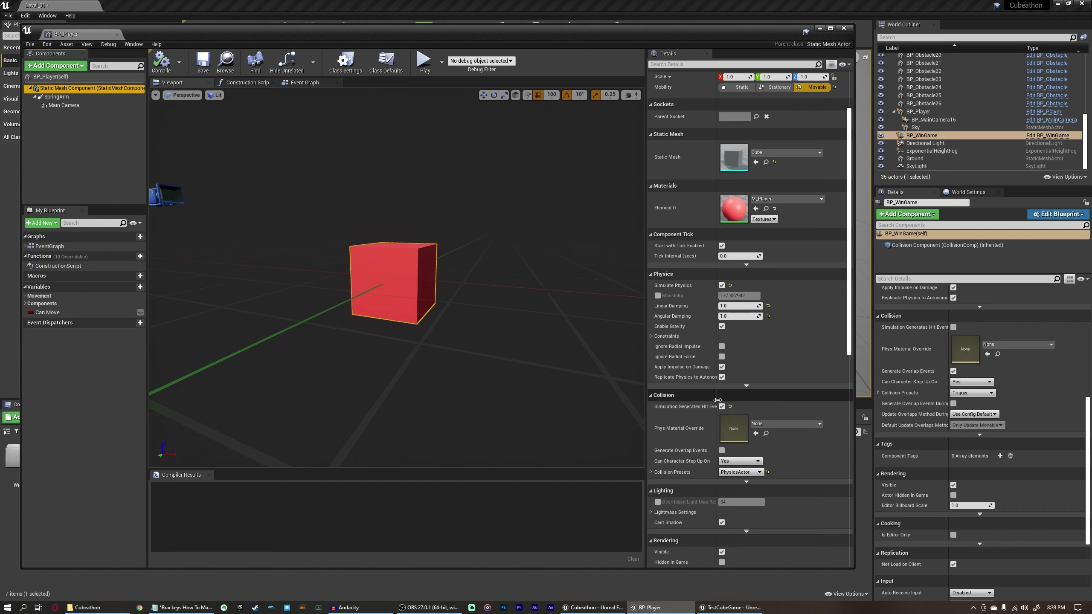
pyautogui.moveTo(716, 406); pyautogui.dragTo(731, 407)
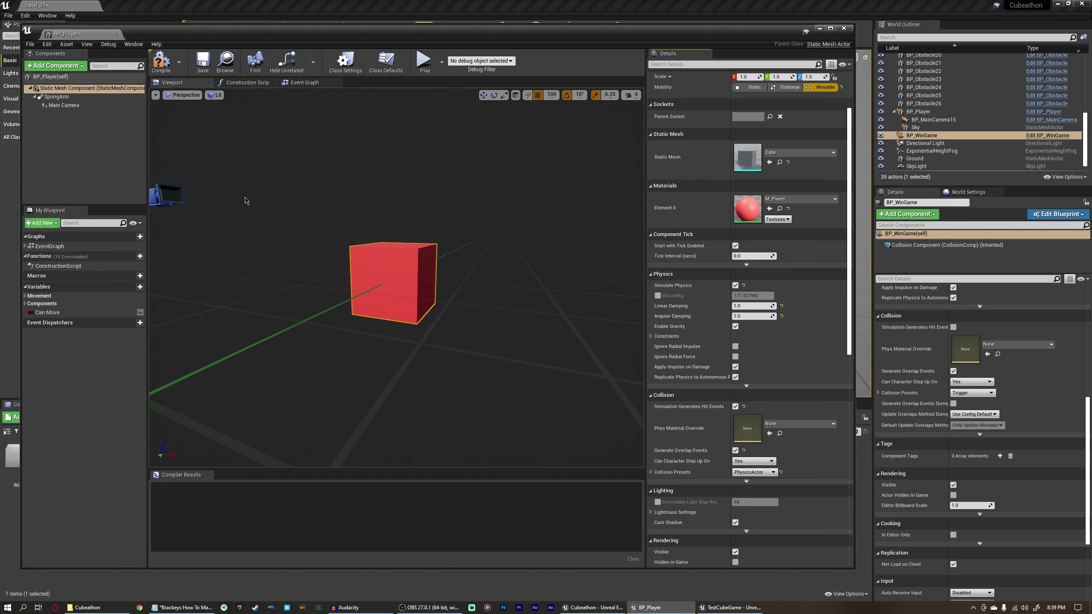
pyautogui.click(161, 61)
pyautogui.click(207, 60)
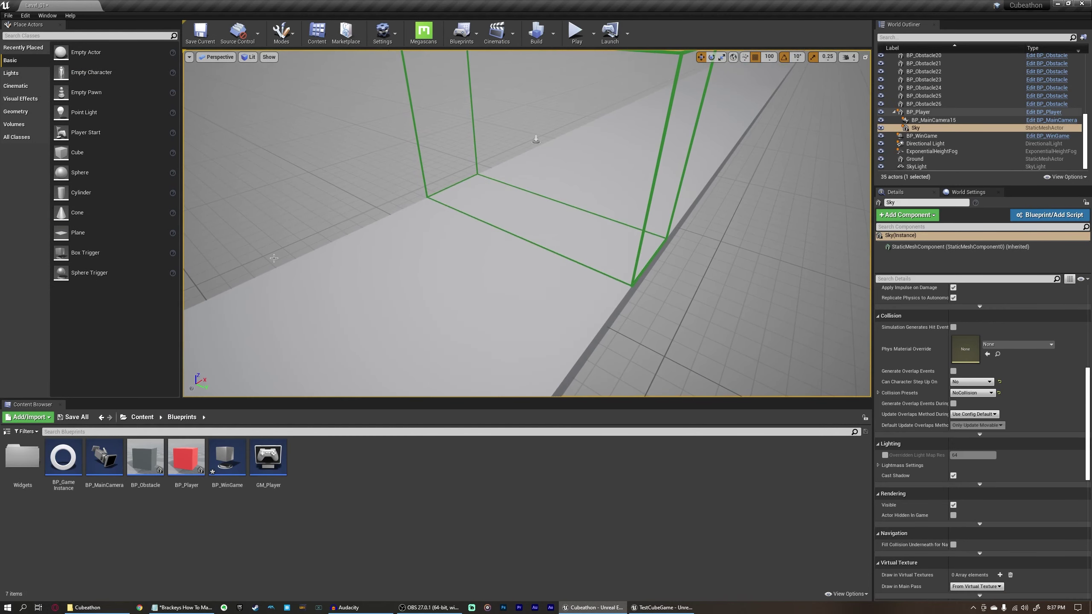
# - Place another box trigger on the track in front of the finish box and open the Level Blueprint
pyautogui.moveTo(82, 252); pyautogui.dragTo(410, 293)
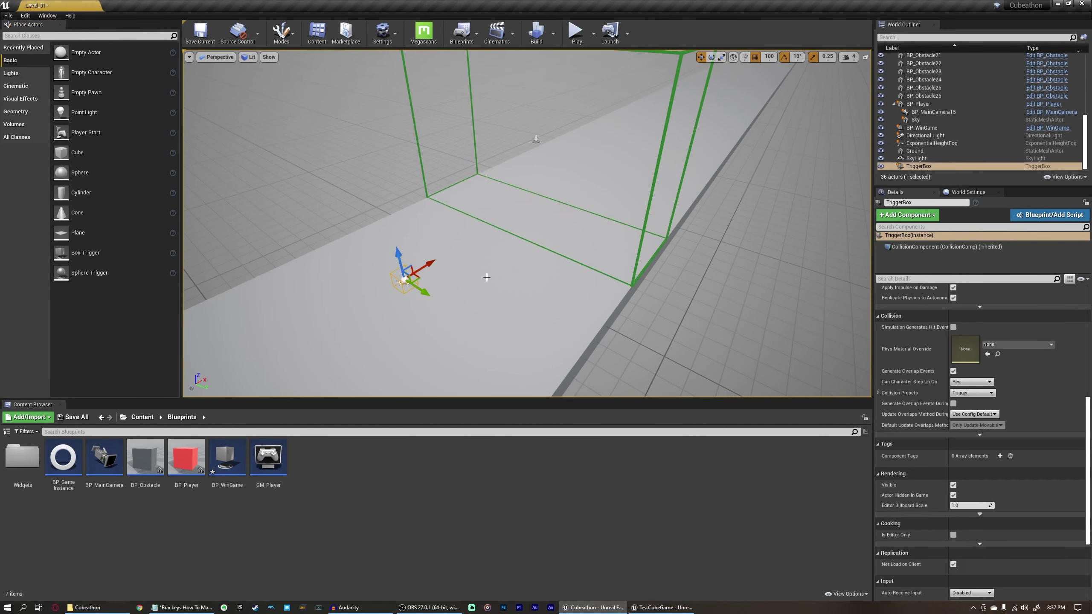
pyautogui.moveTo(409, 292); pyautogui.dragTo(545, 325, button='right')
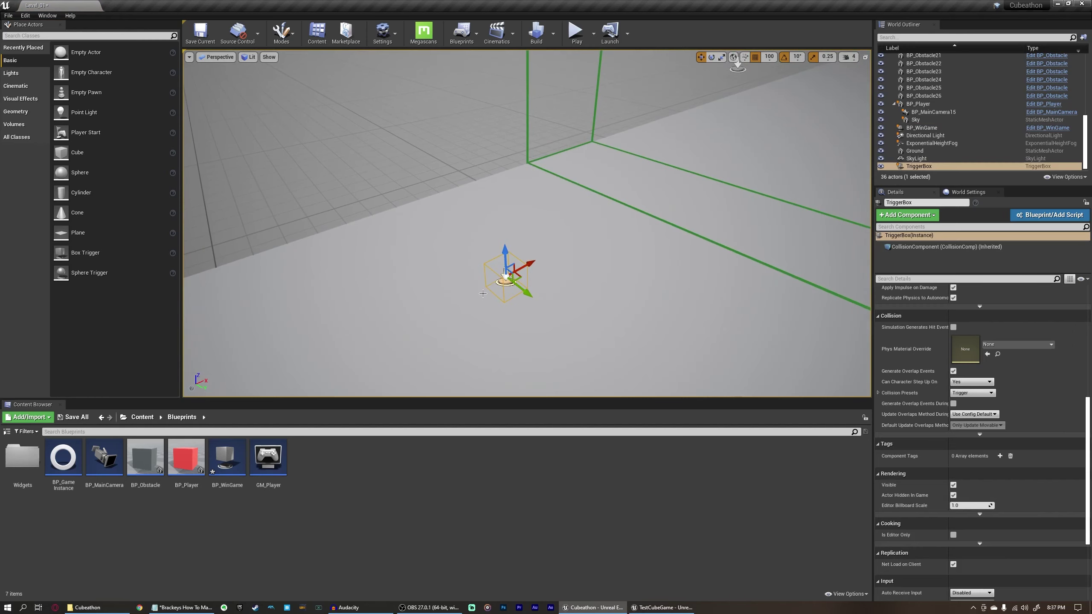
pyautogui.click(463, 37)
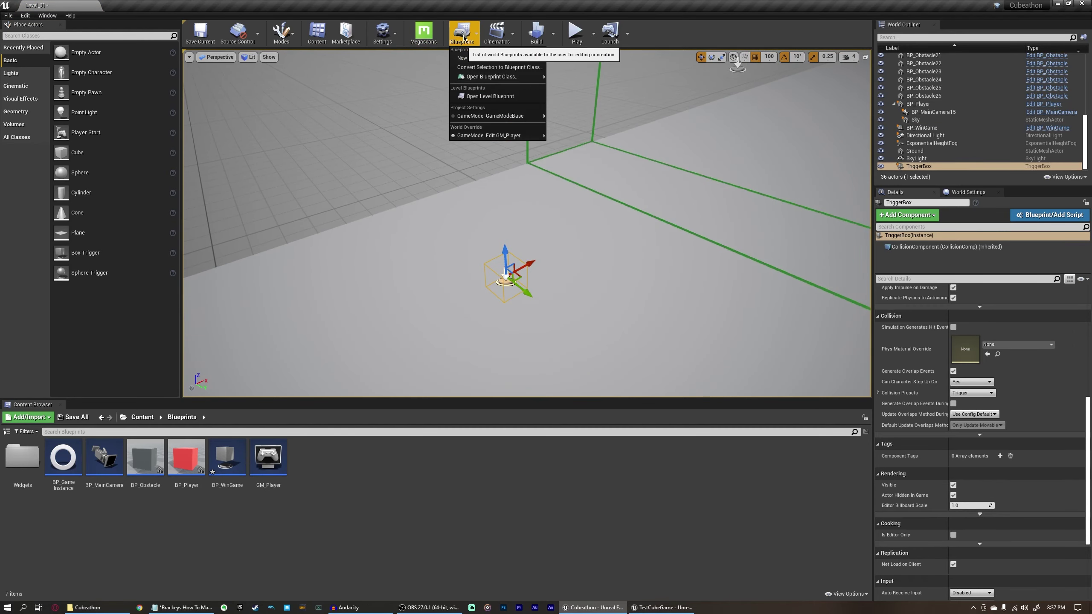
pyautogui.click(480, 102)
pyautogui.moveTo(420, 45); pyautogui.dragTo(369, 39)
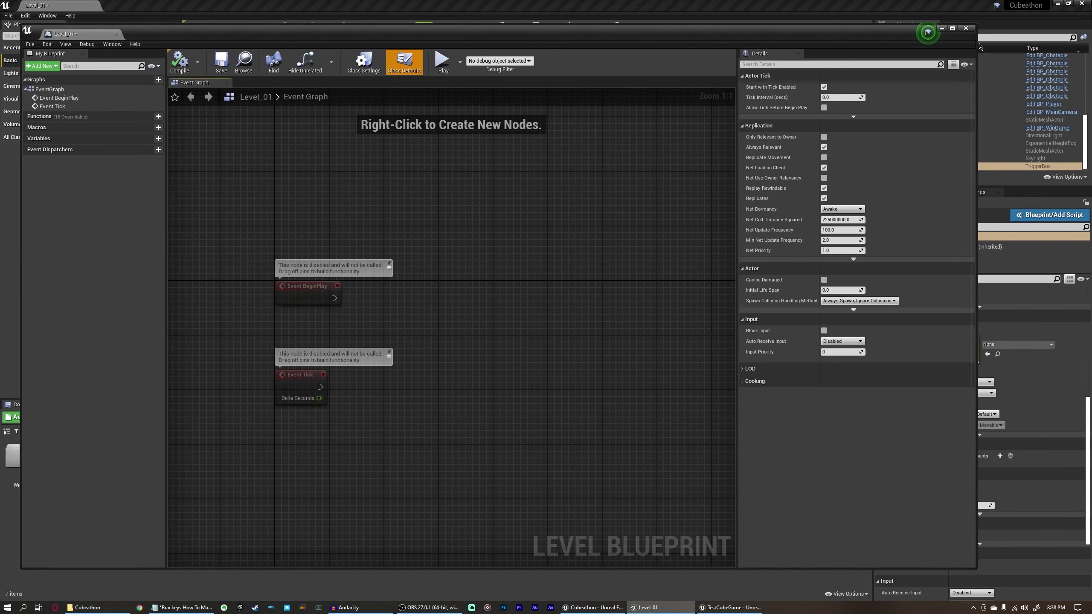
pyautogui.moveTo(977, 46); pyautogui.dragTo(855, 48)
# - Search the graph actions for "trigger box", create a reference to TriggerBox, and delete that node again
pyautogui.rightClick(421, 302)
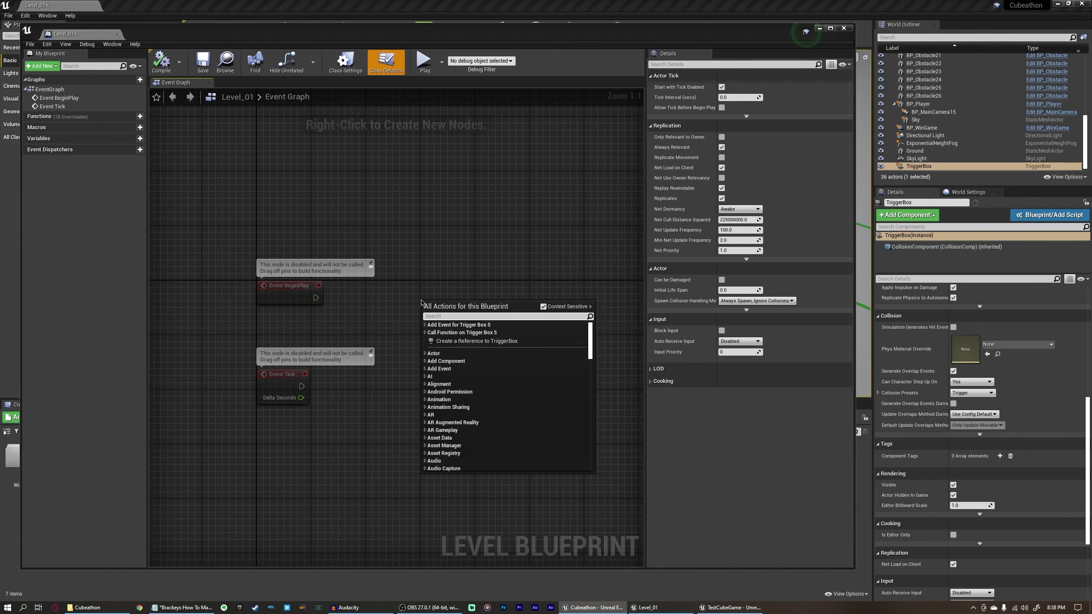
pyautogui.write('trigger box')
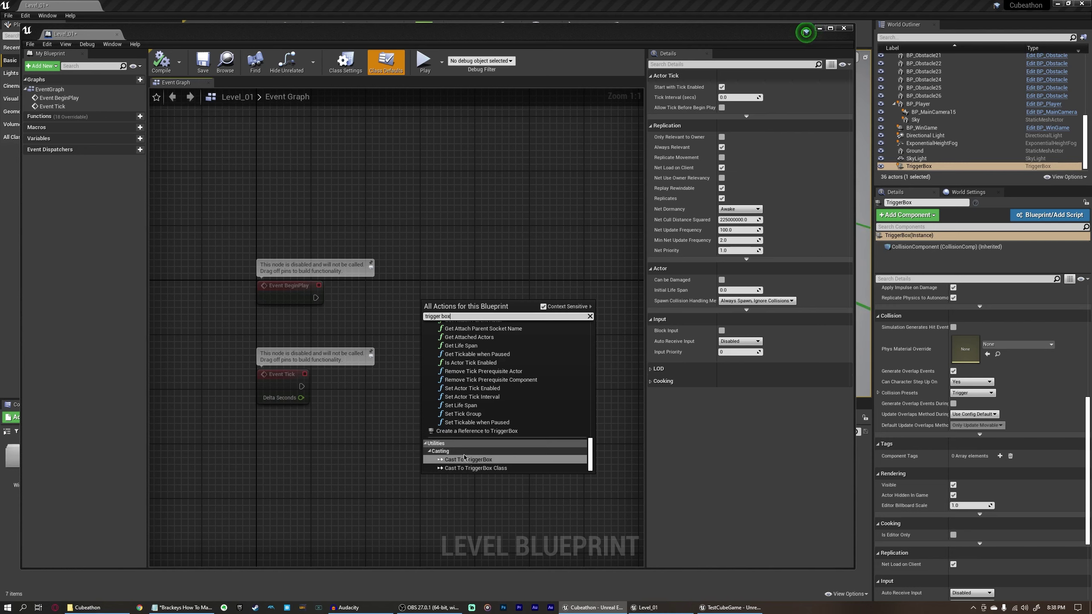
pyautogui.click(487, 432)
pyautogui.moveTo(495, 310); pyautogui.dragTo(469, 303)
pyautogui.press('Delete')
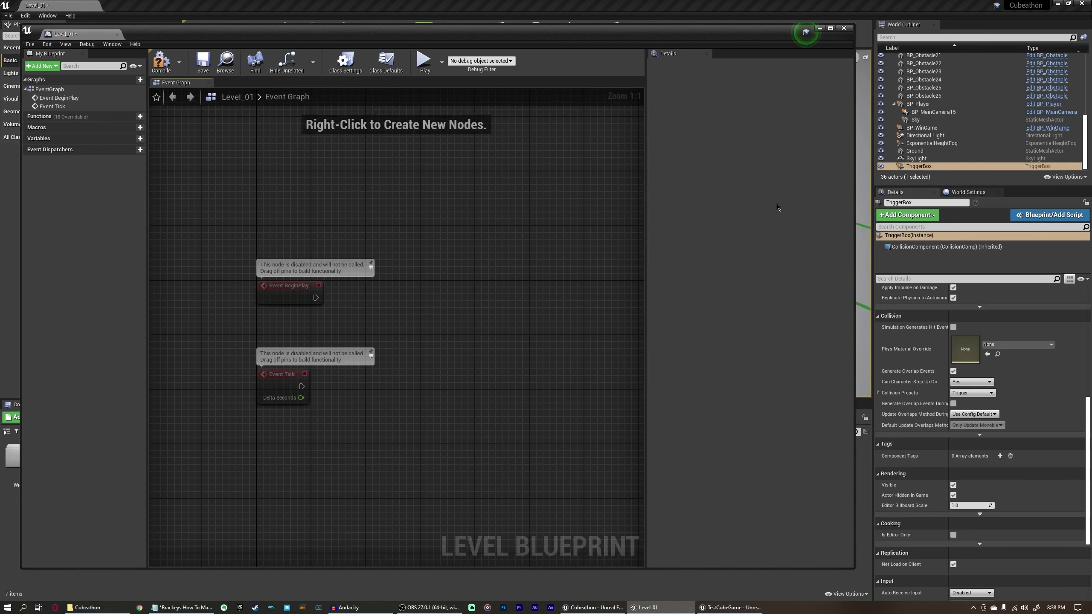
# - Add two references to the new TriggerBox actor to the Level Blueprint's event graph
pyautogui.moveTo(920, 167); pyautogui.dragTo(712, 207)
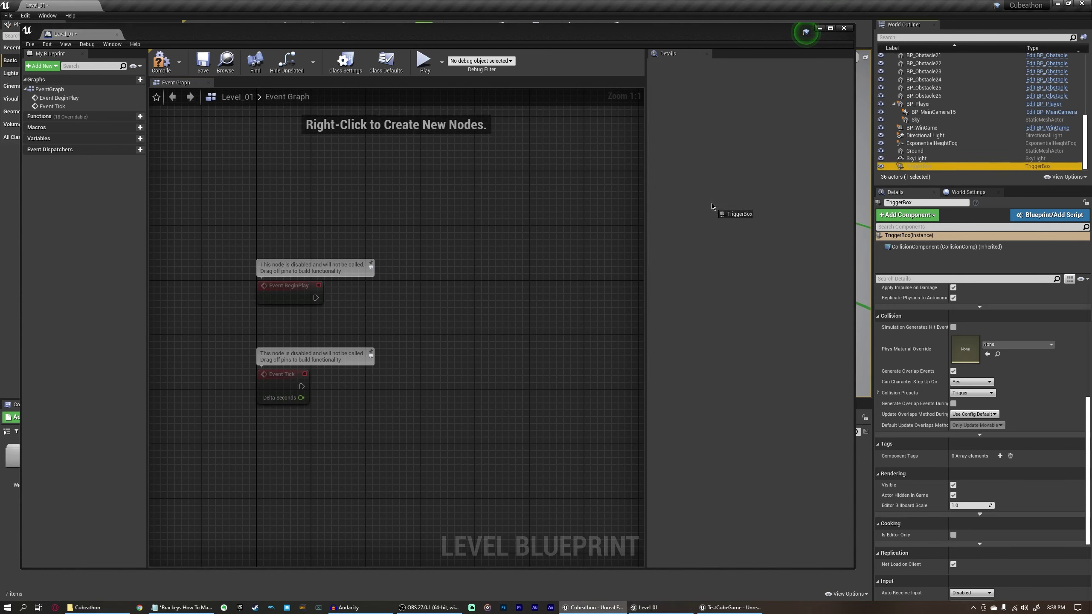
pyautogui.moveTo(451, 312); pyautogui.dragTo(455, 310)
pyautogui.moveTo(502, 280); pyautogui.dragTo(431, 273, button='right')
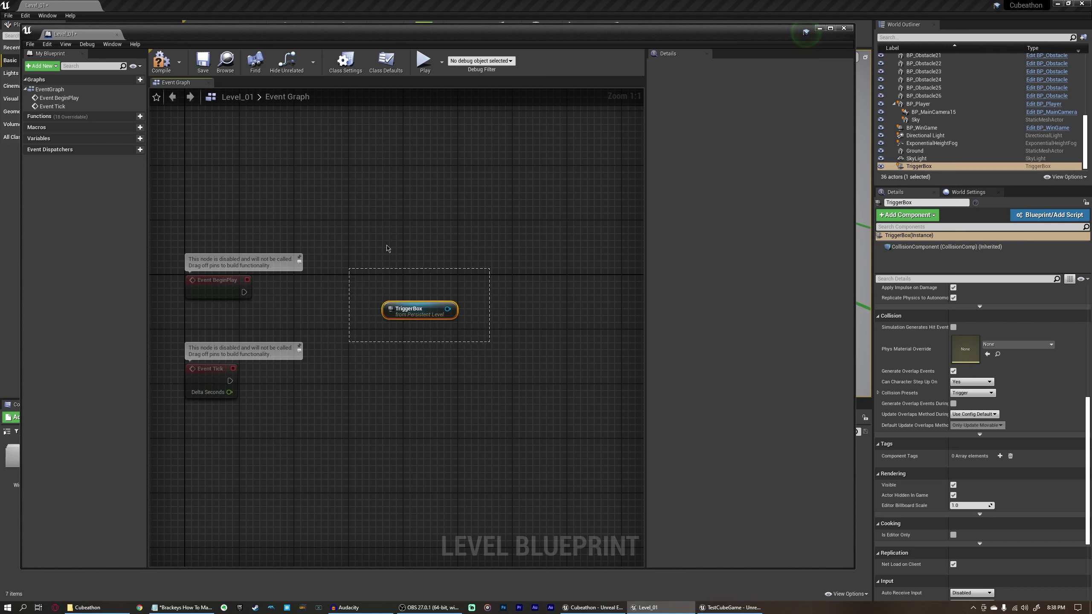
pyautogui.moveTo(445, 304); pyautogui.dragTo(440, 298)
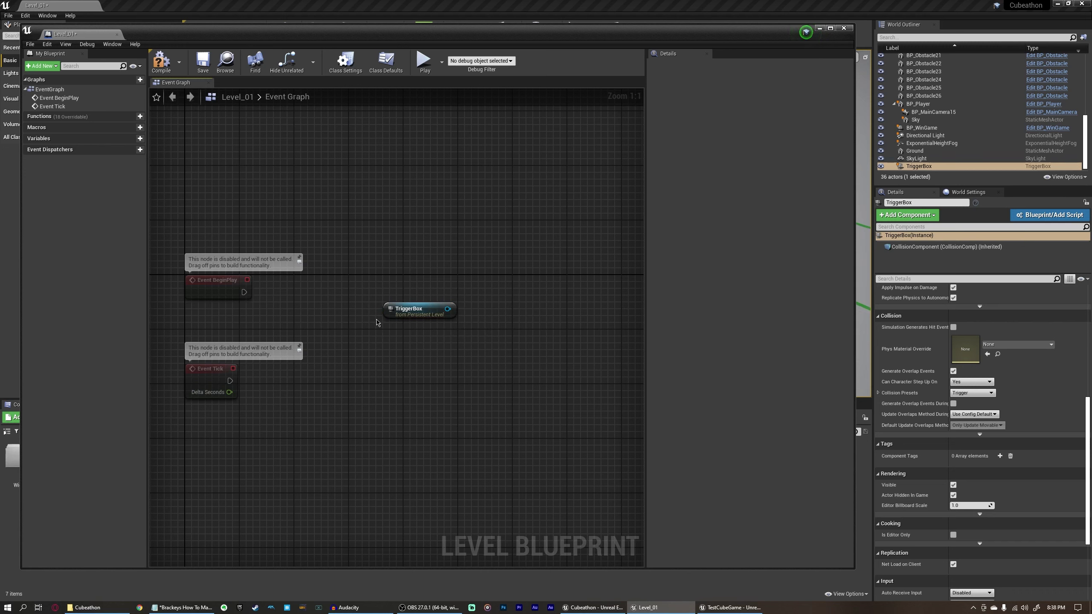
pyautogui.click(935, 167)
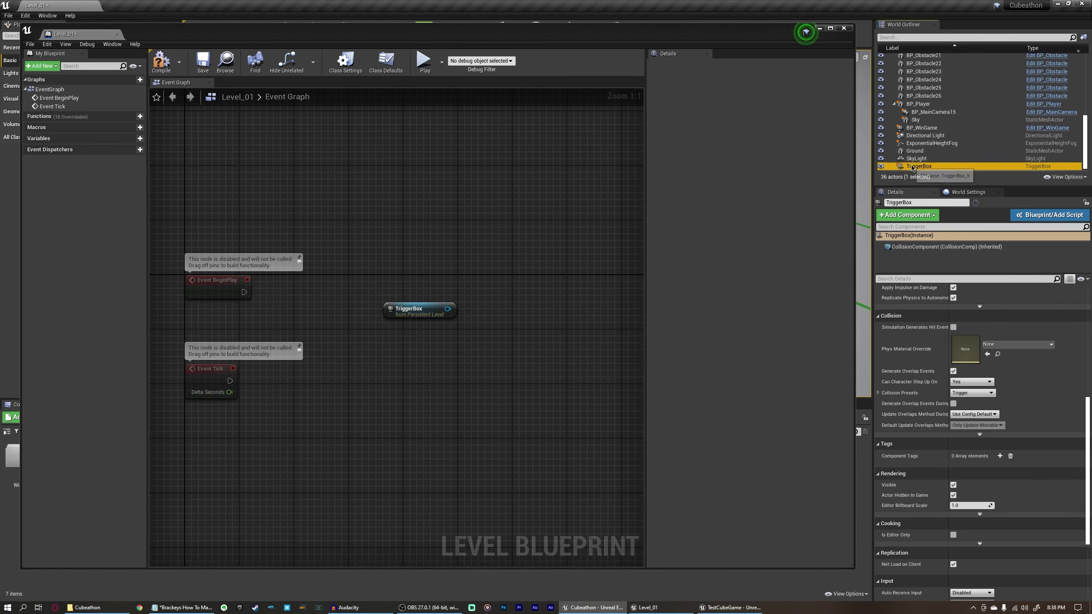
pyautogui.click(495, 274)
pyautogui.rightClick(496, 274)
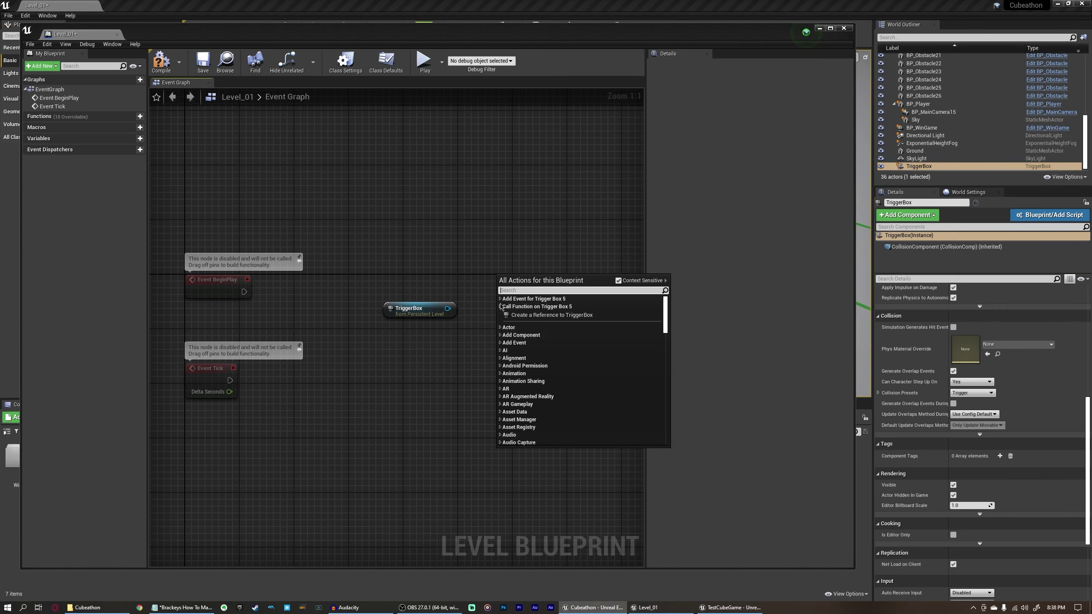
pyautogui.click(540, 317)
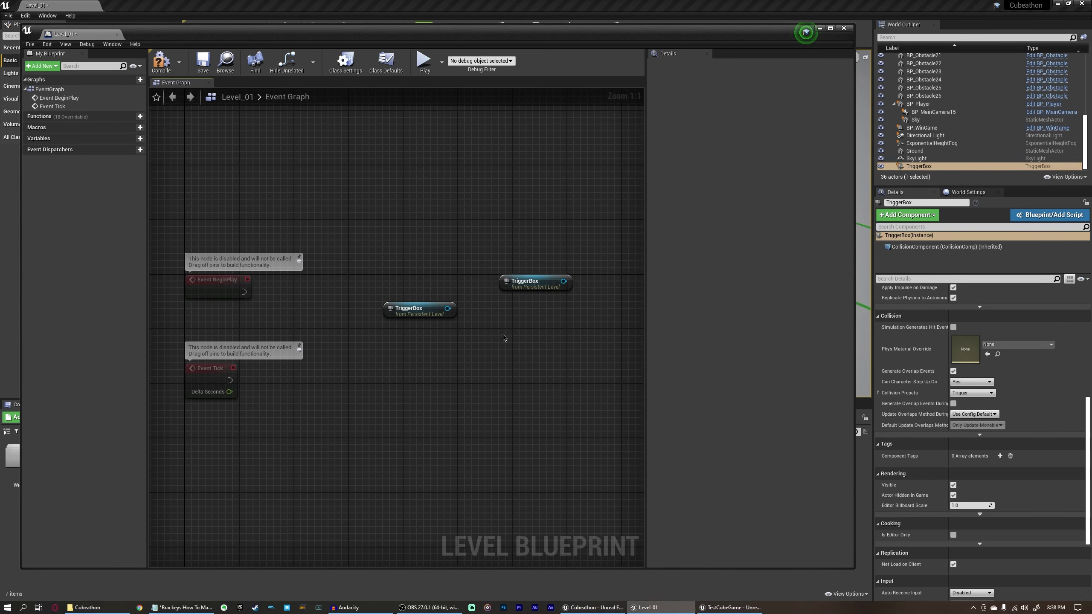
# - Add an On Actor Begin Overlap collision event for TriggerBox and delete the two TriggerBox reference nodes
pyautogui.rightClick(504, 336)
pyautogui.click(507, 368)
pyautogui.click(507, 368)
pyautogui.click(507, 361)
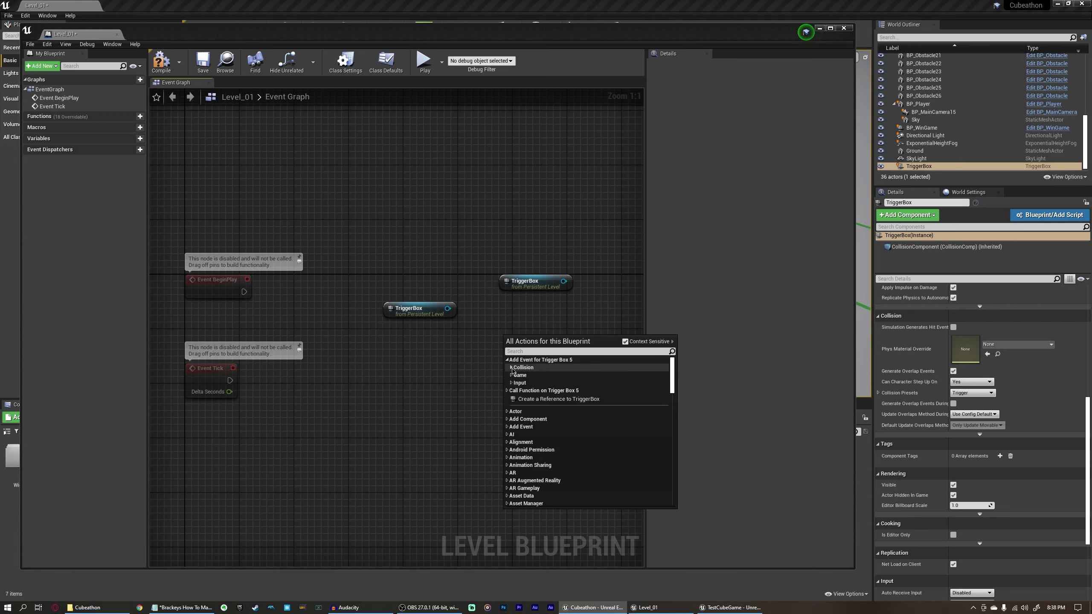
pyautogui.click(511, 368)
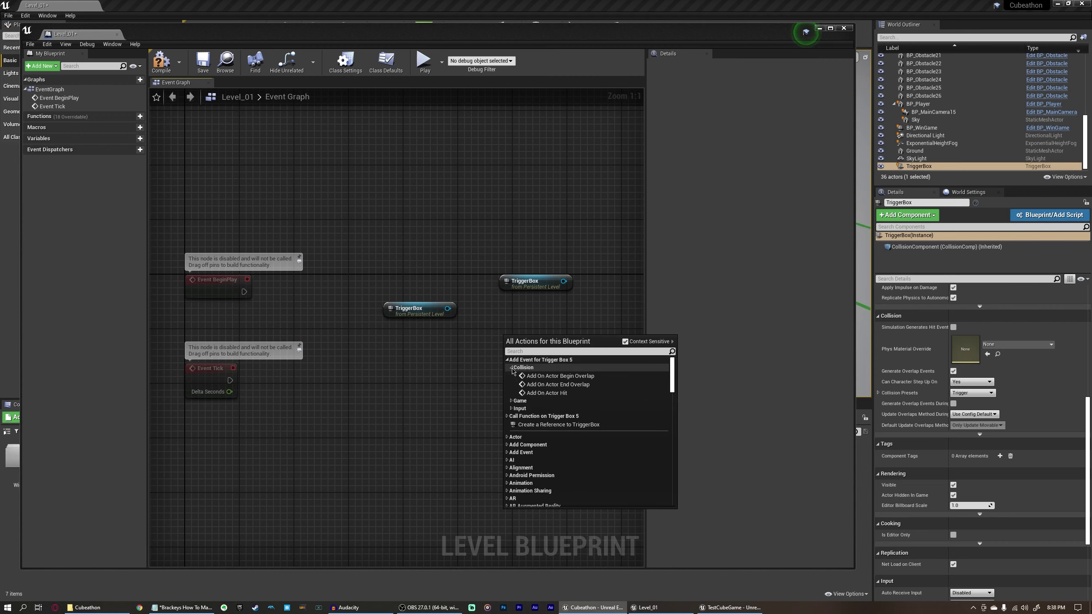
pyautogui.click(569, 375)
pyautogui.moveTo(523, 297); pyautogui.dragTo(328, 259, button='right')
pyautogui.moveTo(366, 270); pyautogui.dragTo(207, 252)
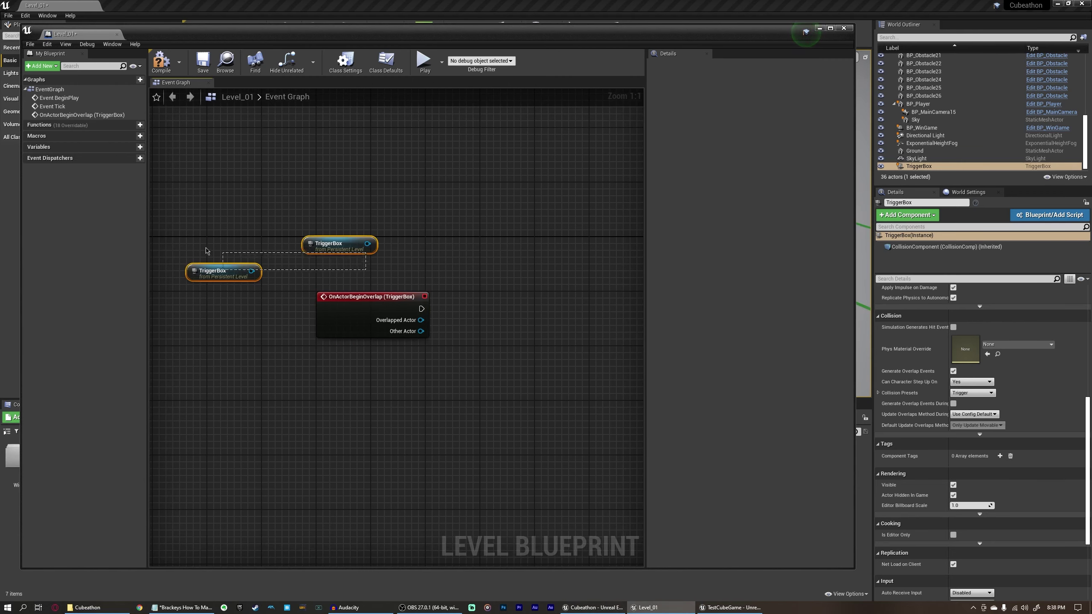
pyautogui.press('Delete')
# - Try pulling a connection from the overlap event's Other Actor output, and delete the selected nodes from the Level Blueprint graph
pyautogui.moveTo(453, 303); pyautogui.dragTo(366, 257, button='right')
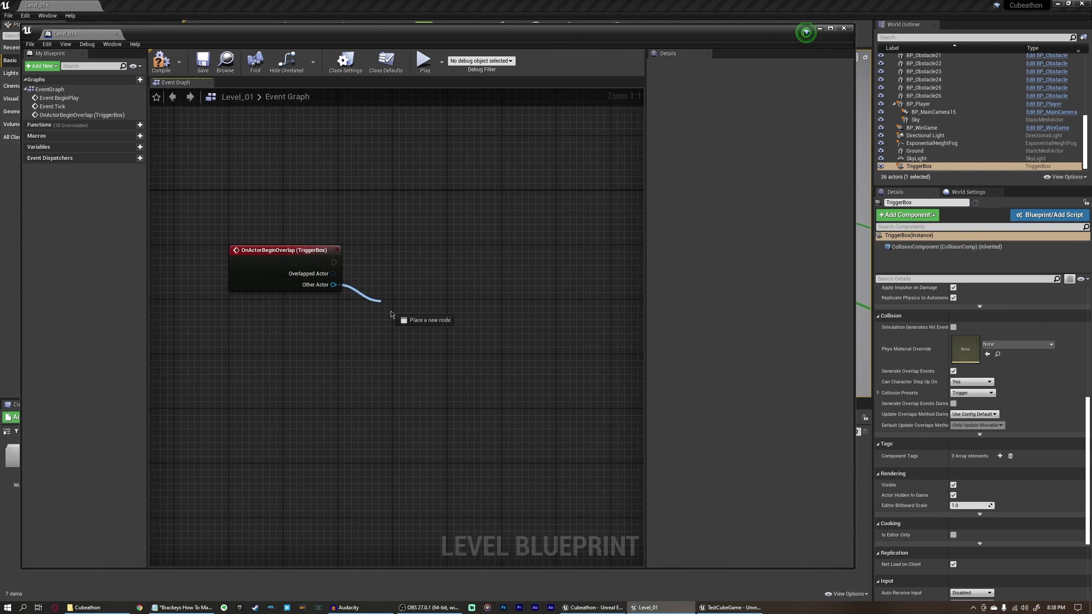
pyautogui.moveTo(391, 314); pyautogui.dragTo(368, 298)
pyautogui.moveTo(434, 192); pyautogui.dragTo(295, 293)
pyautogui.moveTo(359, 349); pyautogui.dragTo(327, 303)
pyautogui.moveTo(332, 235); pyautogui.dragTo(532, 289, button='right')
pyautogui.scroll(-1, 532, 288)
pyautogui.press('Delete')
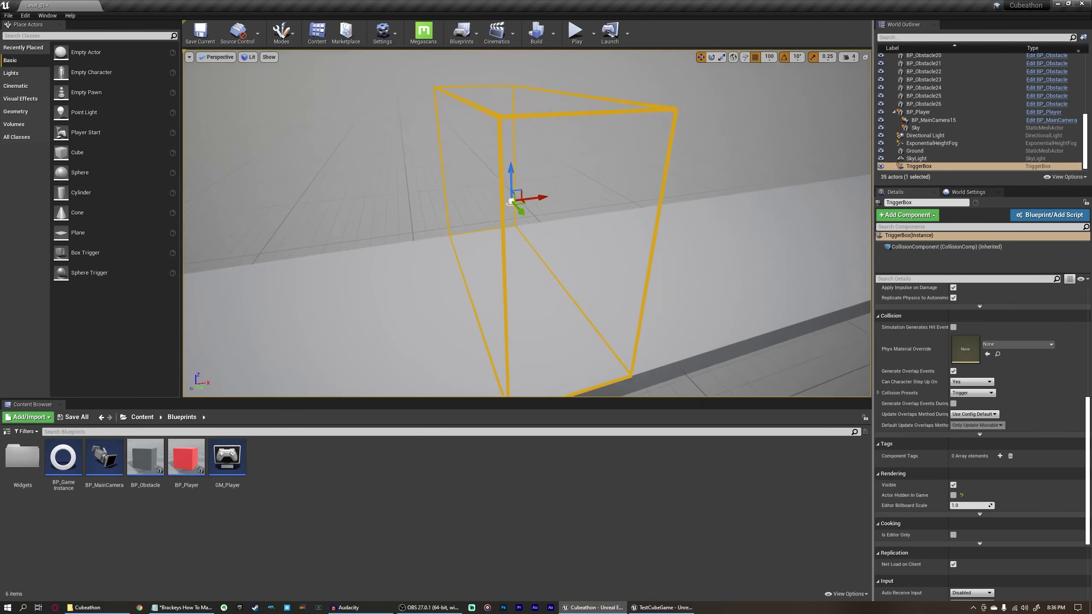
# - Convert the finish trigger box into a New Subclass blueprint named BP_WinGame in the Blueprints folder
pyautogui.moveTo(566, 257); pyautogui.dragTo(566, 258, button='right')
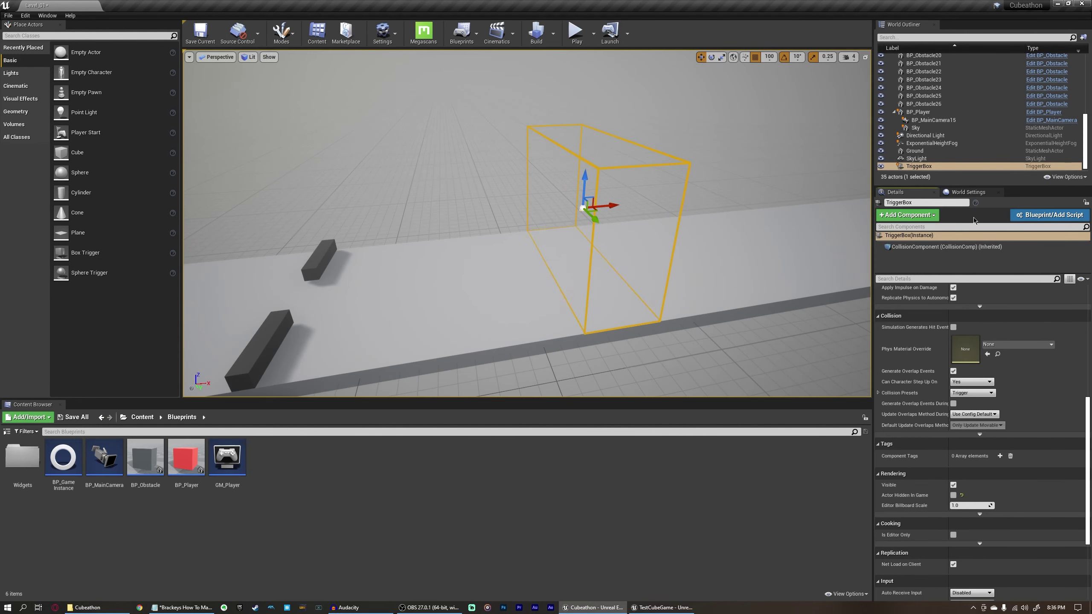
pyautogui.click(1045, 215)
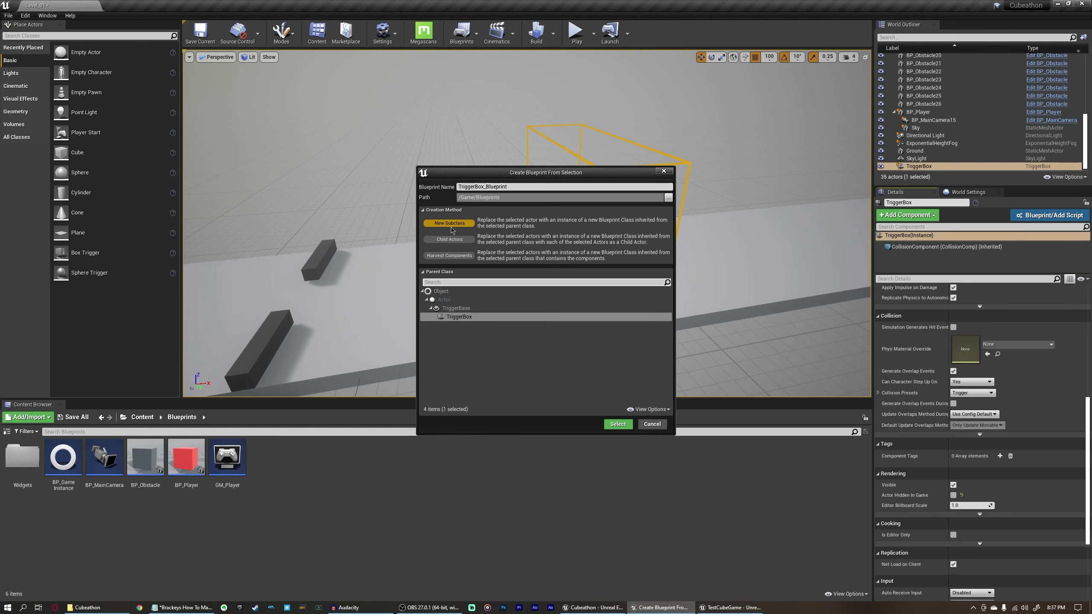
pyautogui.click(542, 188)
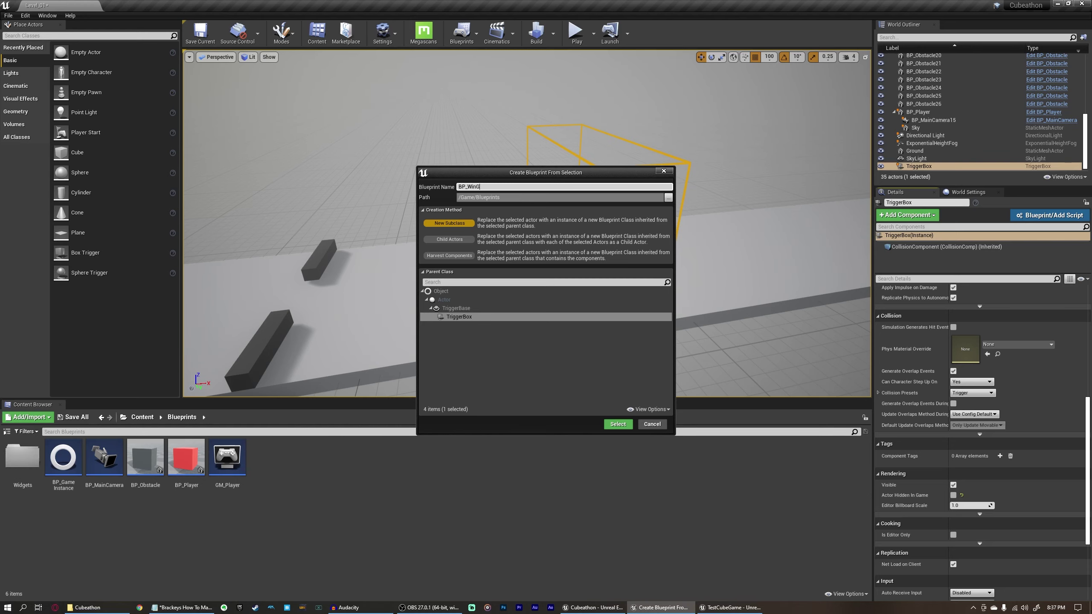
pyautogui.click(618, 425)
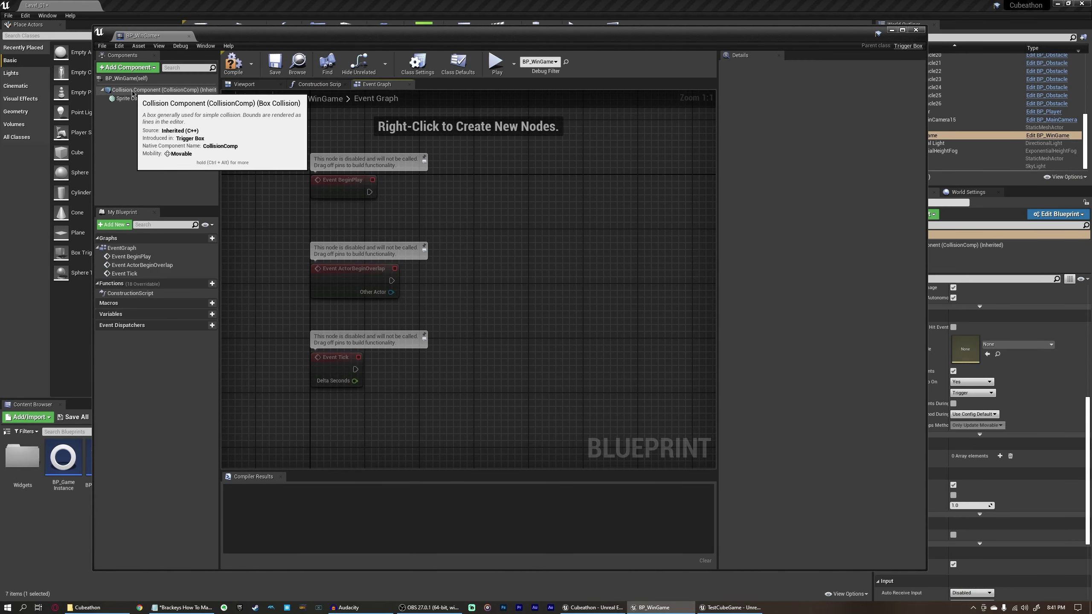
# - Try adding an OnComponentBeginOverlap event for the Collision Component in the BP_WinGame blueprint
pyautogui.click(132, 91)
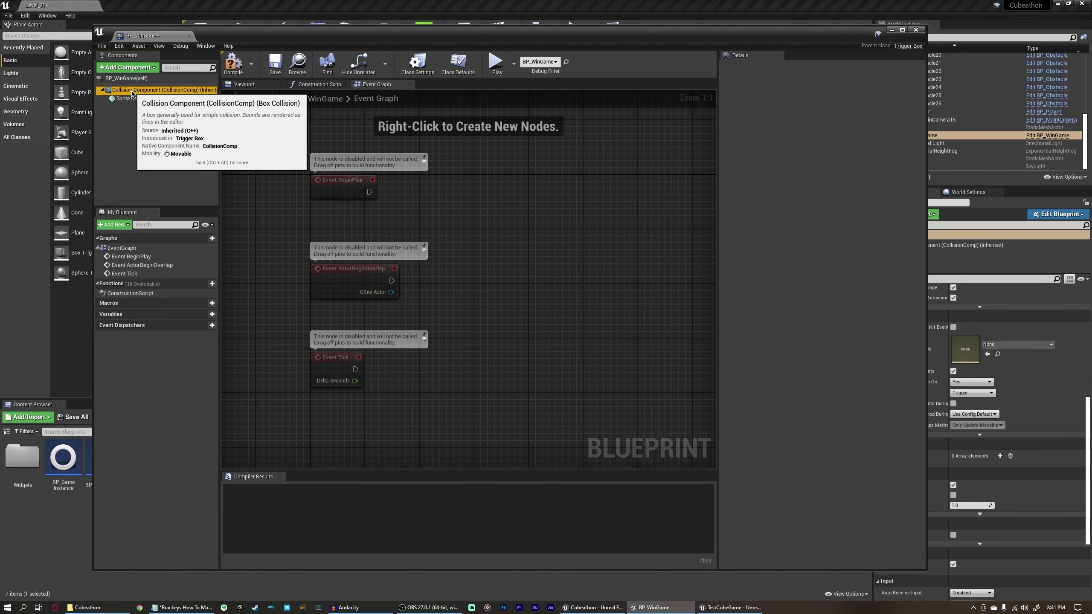
pyautogui.rightClick(133, 91)
pyautogui.moveTo(168, 107)
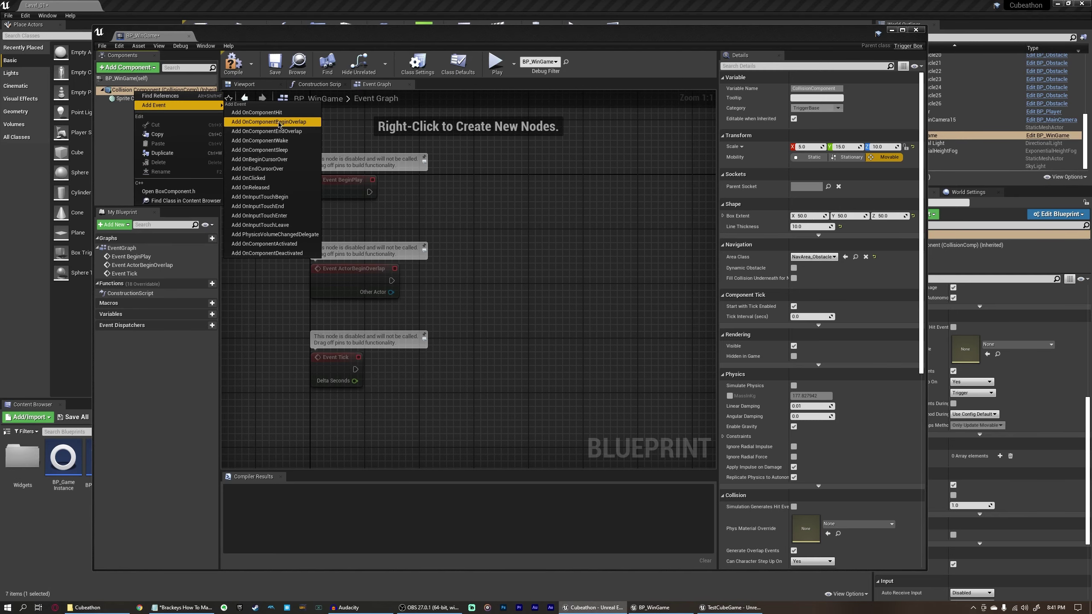
pyautogui.click(278, 122)
pyautogui.moveTo(414, 279); pyautogui.dragTo(373, 254)
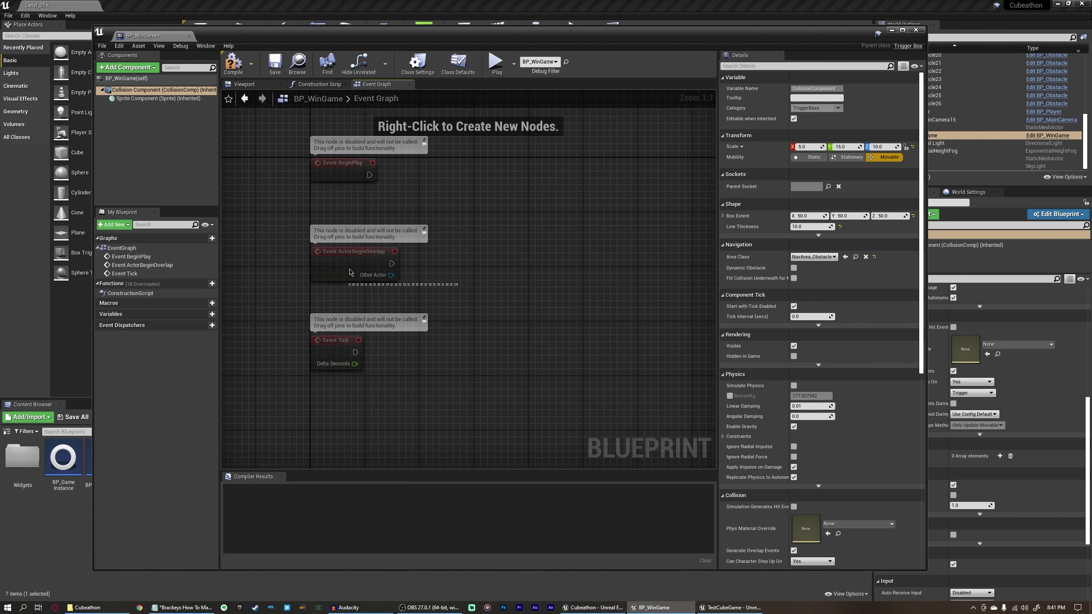
# - Delete the Event BeginPlay and Event Tick nodes from the BP_WinGame Event Graph
pyautogui.click(372, 254)
pyautogui.click(460, 198)
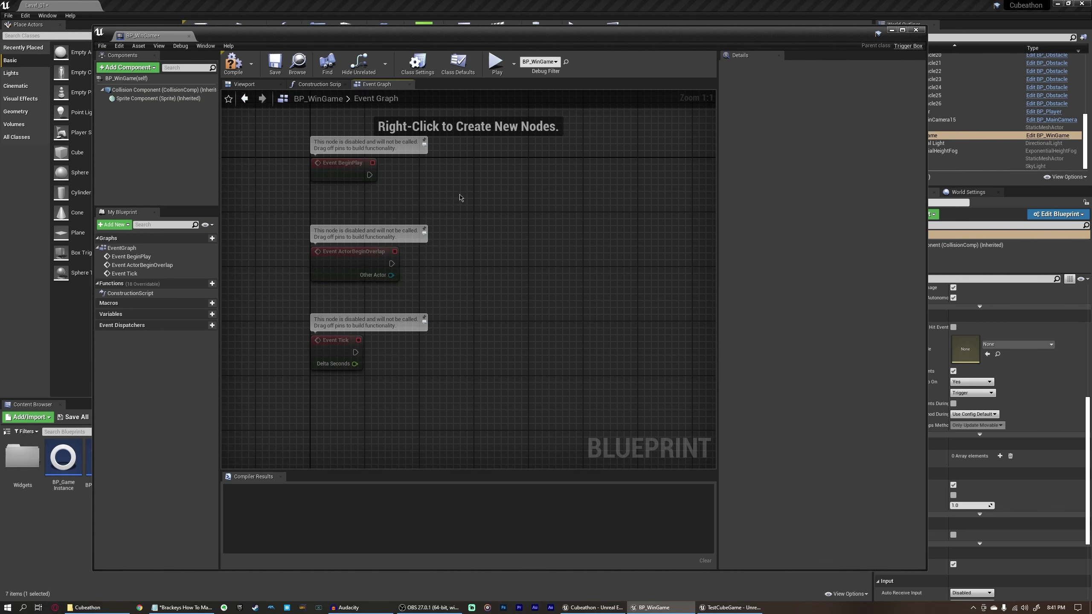
pyautogui.moveTo(458, 193); pyautogui.dragTo(311, 157)
pyautogui.press('Delete')
pyautogui.moveTo(355, 359); pyautogui.dragTo(350, 359)
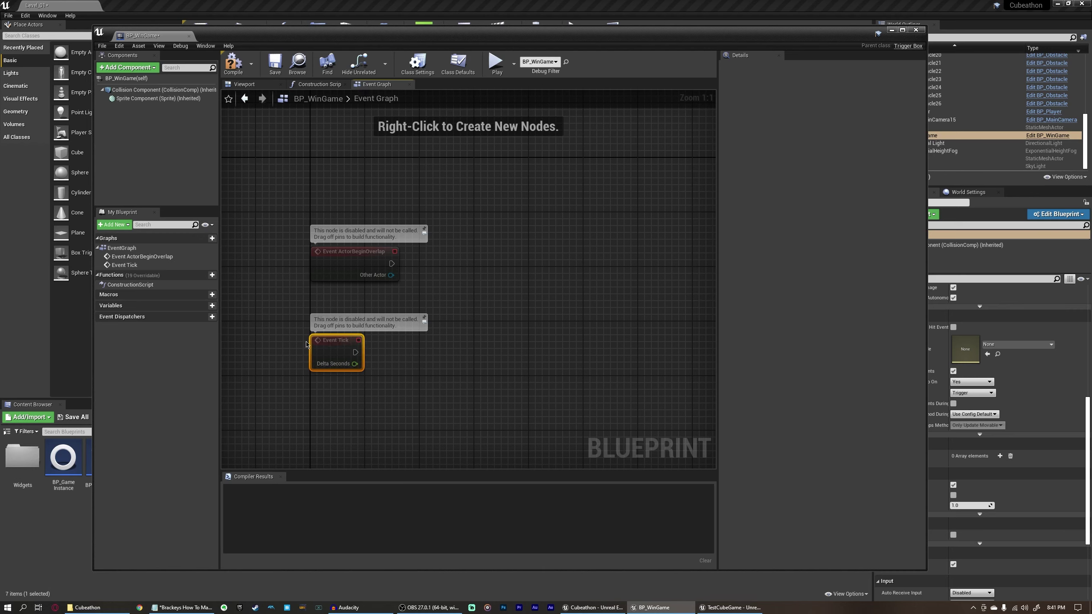
pyautogui.press('Delete')
pyautogui.moveTo(310, 322); pyautogui.dragTo(260, 274, button='right')
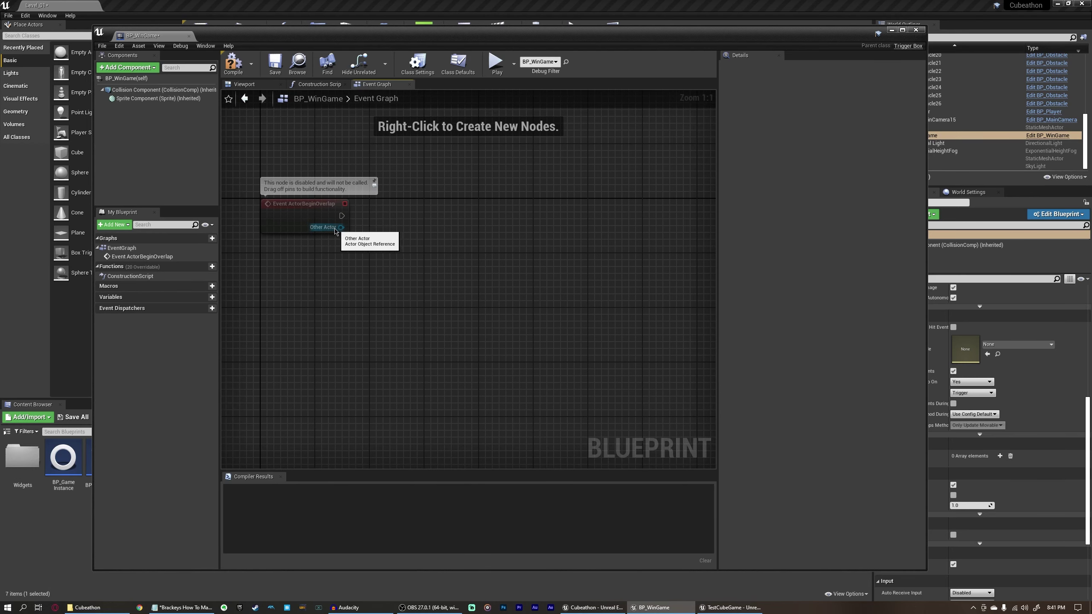
# - Add a Cast To BP_Player node from the overlap event's Other Actor output and align it beside the event
pyautogui.moveTo(340, 227); pyautogui.dragTo(392, 295)
pyautogui.click(324, 304)
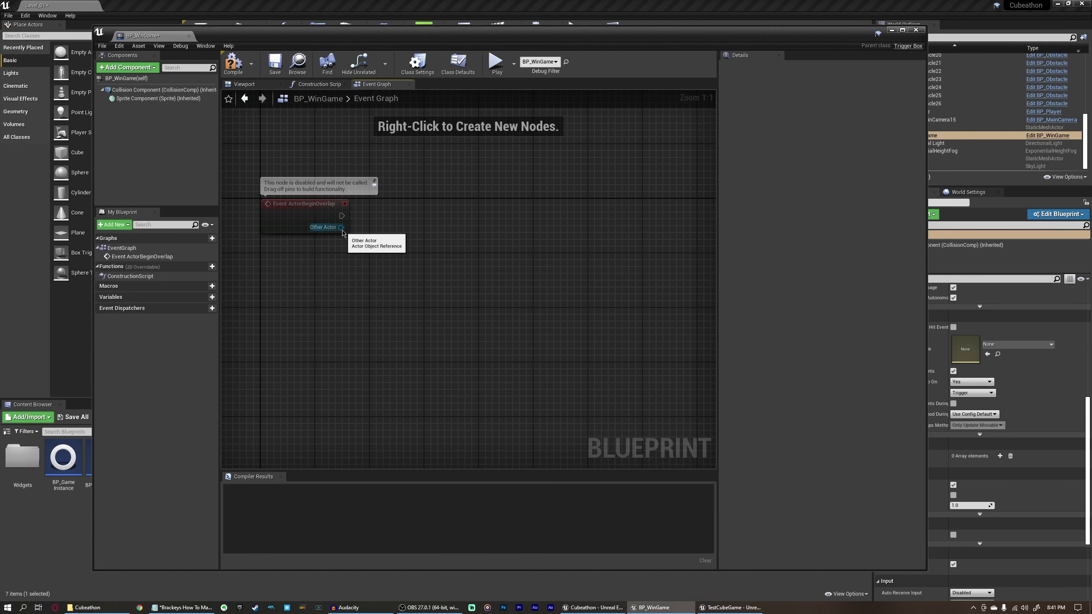
pyautogui.moveTo(336, 231); pyautogui.dragTo(372, 227)
pyautogui.write('cast to bp')
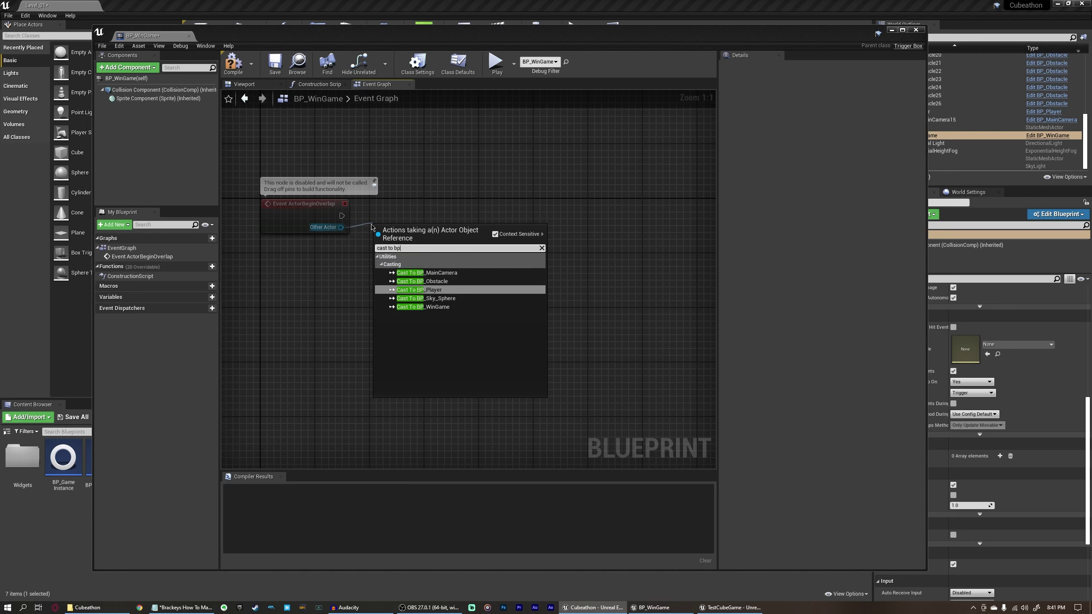
pyautogui.press('Return')
pyautogui.moveTo(301, 229); pyautogui.dragTo(375, 278, button='right')
pyautogui.click(375, 278)
pyautogui.moveTo(490, 284); pyautogui.dragTo(482, 256)
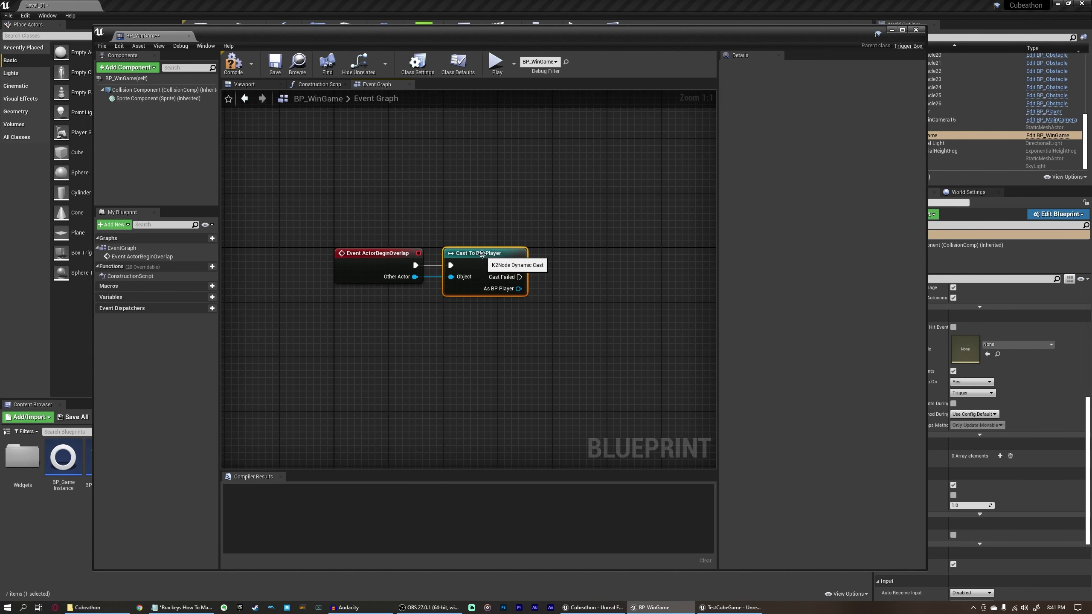
# - Compile the BP_WinGame blueprint and close its editor
pyautogui.moveTo(401, 257); pyautogui.dragTo(336, 238, button='right')
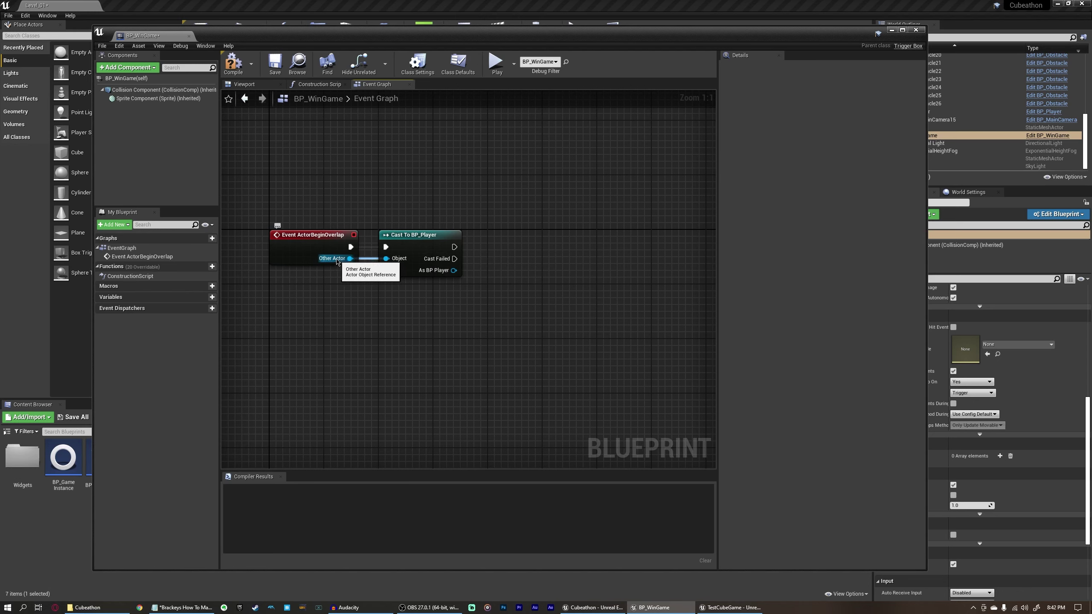
pyautogui.moveTo(279, 203); pyautogui.dragTo(311, 211, button='right')
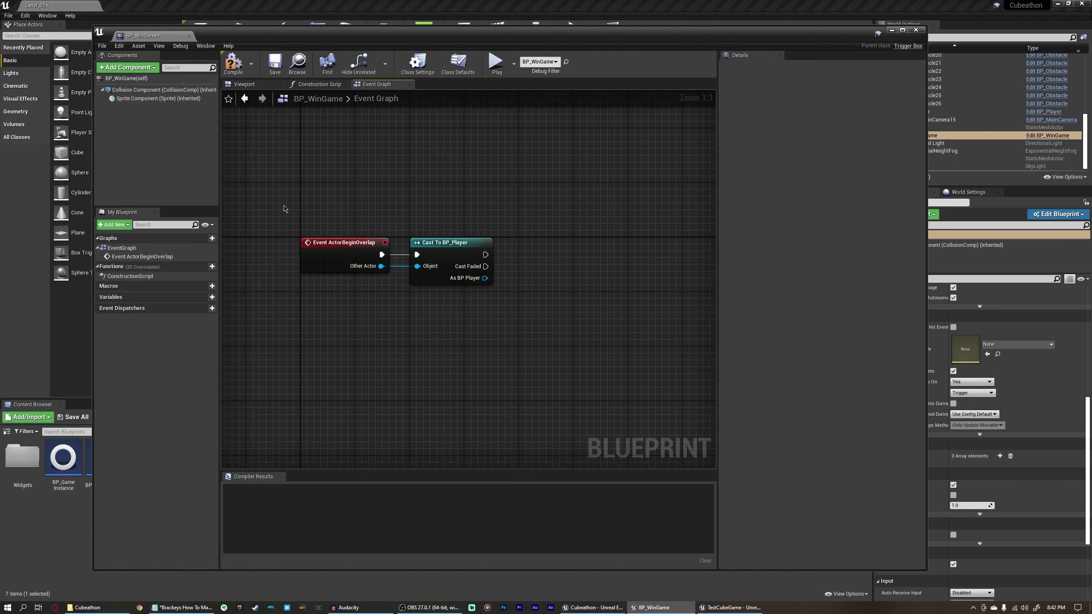
pyautogui.click(340, 258)
pyautogui.click(447, 258)
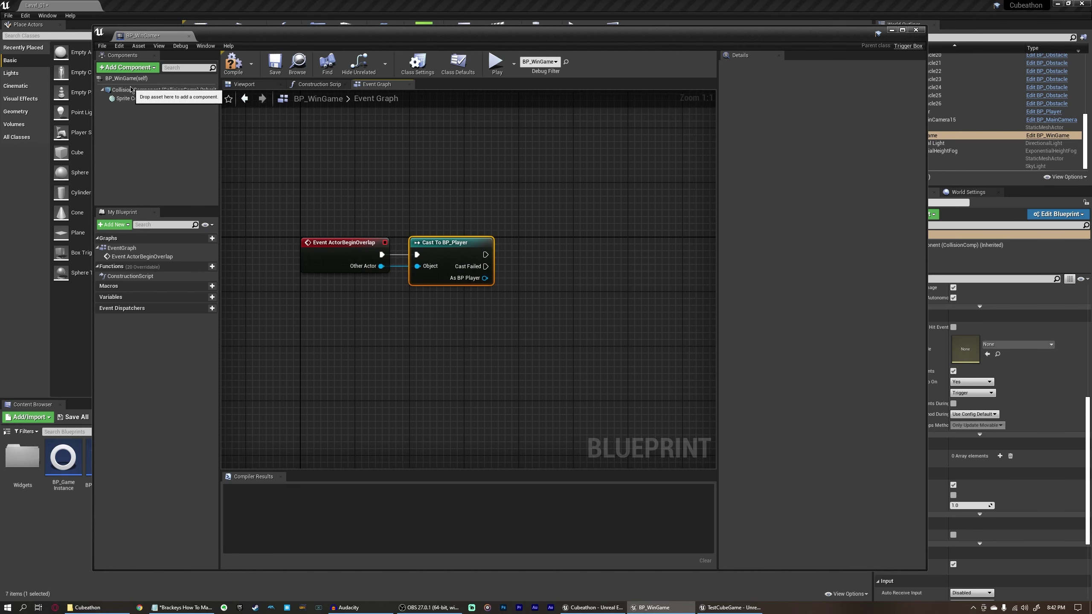
pyautogui.moveTo(495, 292); pyautogui.dragTo(346, 276, button='right')
pyautogui.click(277, 155)
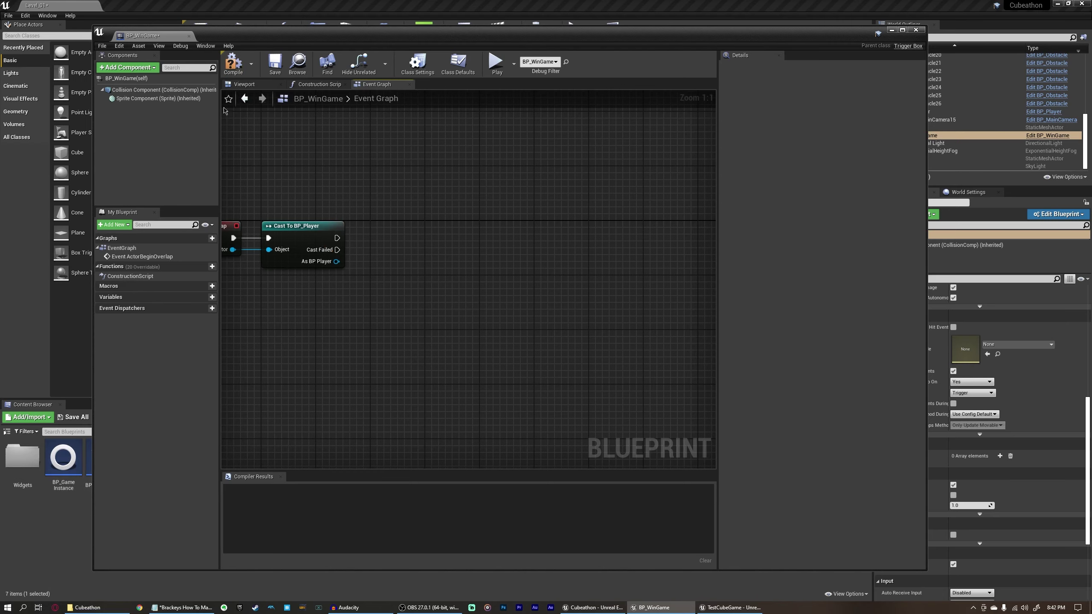
pyautogui.click(242, 68)
pyautogui.click(915, 30)
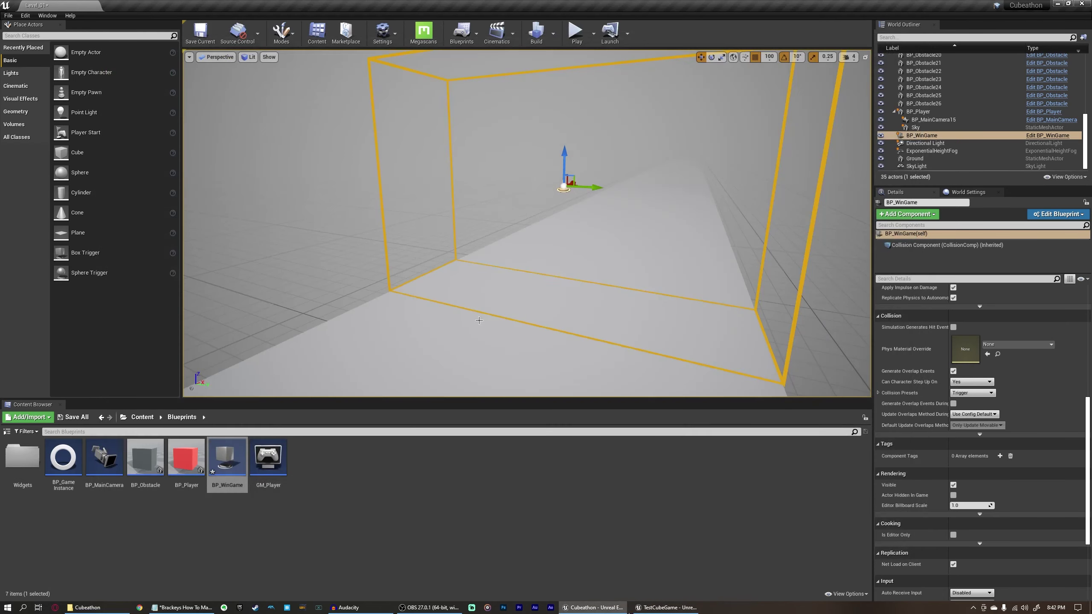
# - Open the BP_GameInstance blueprint and add a custom event named Win Game below the End Game event
pyautogui.doubleClick(64, 457)
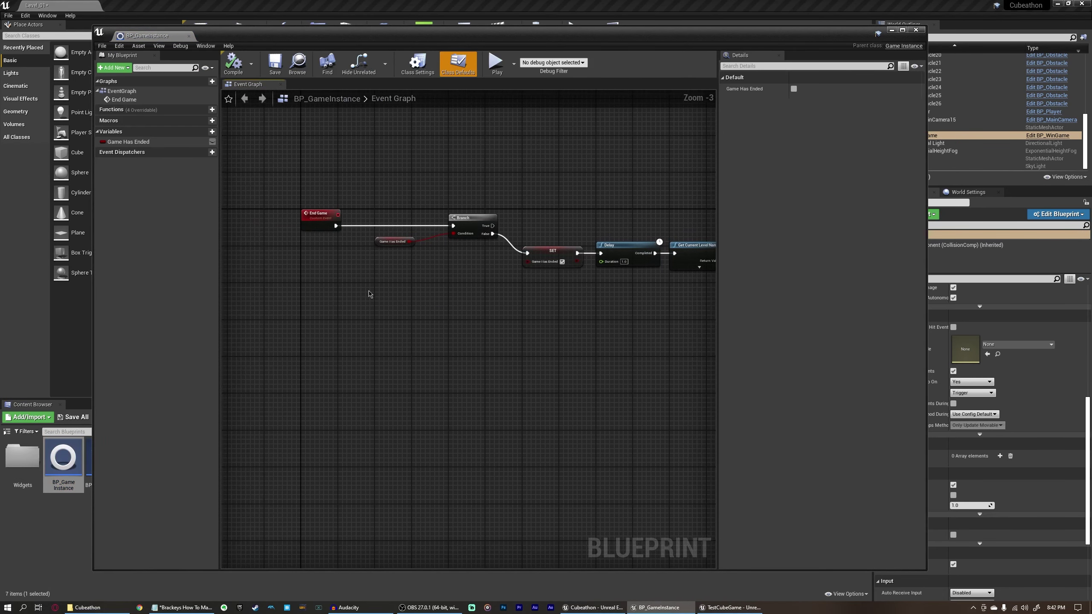
pyautogui.rightClick(311, 323)
pyautogui.write('custom')
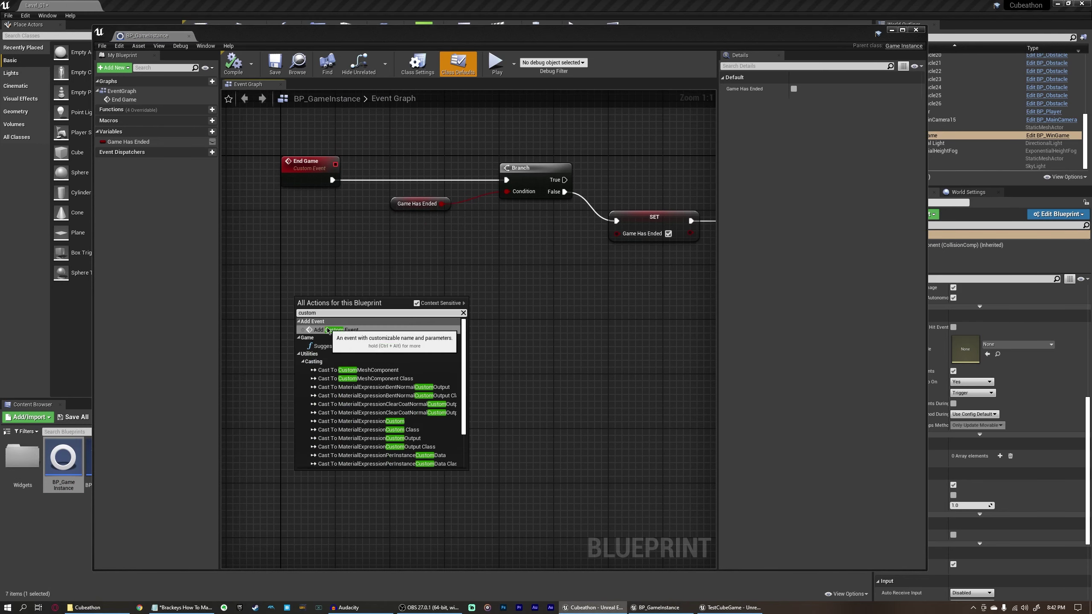
pyautogui.click(349, 315)
pyautogui.write('Win')
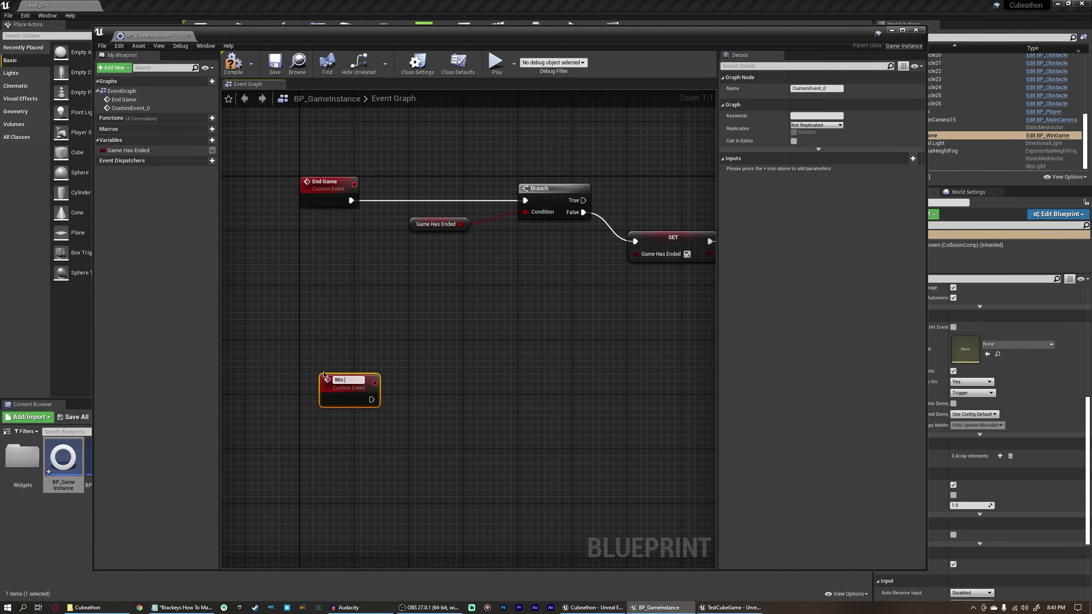
pyautogui.write(' Game')
pyautogui.press('Return')
# - Add a custom event named Show Credits below the Win Game event
pyautogui.rightClick(338, 416)
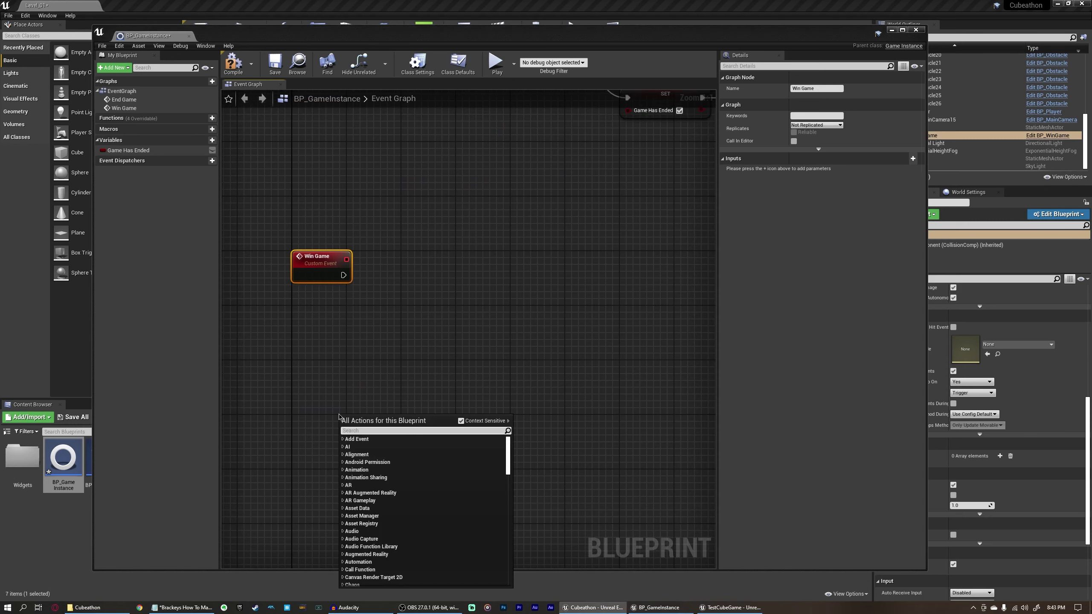
pyautogui.write('custom event')
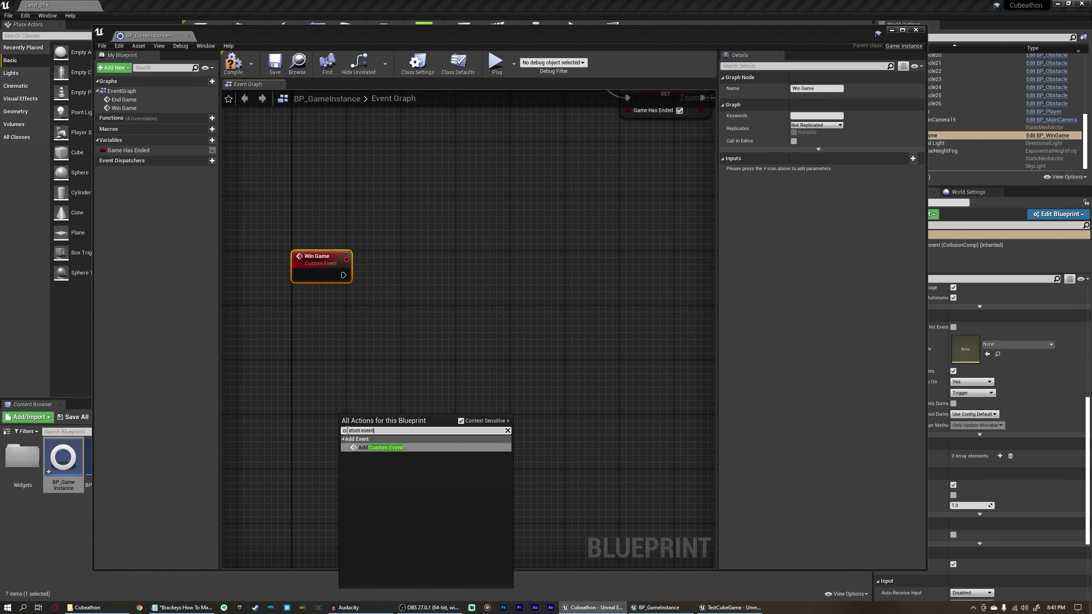
pyautogui.press('Return')
pyautogui.write('Show Credits')
pyautogui.press('Return')
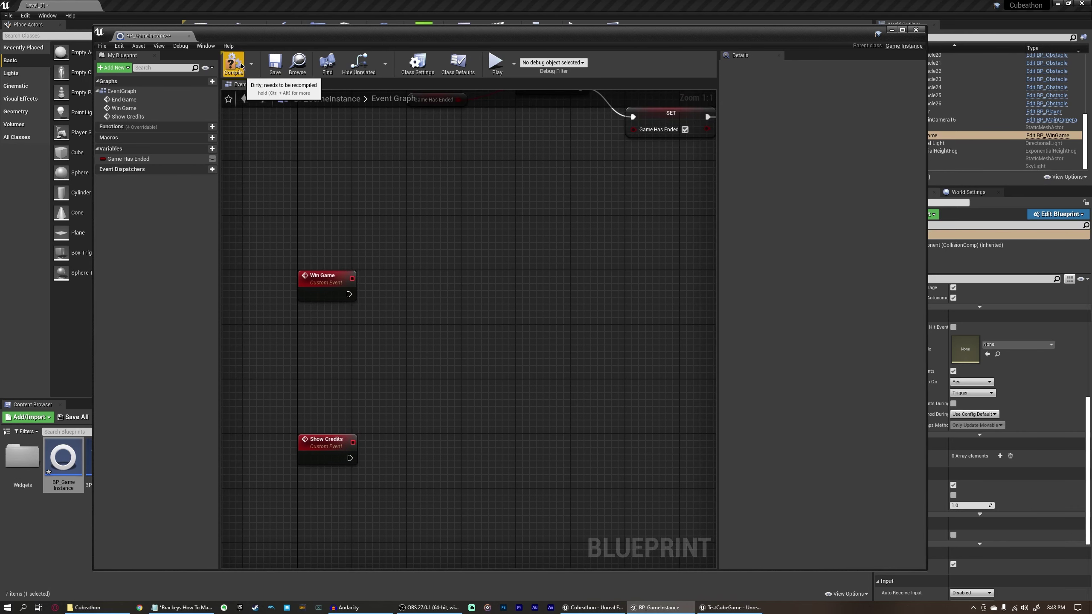
# - Compile the BP_GameInstance blueprint and close its editor
pyautogui.moveTo(348, 298)
pyautogui.mouseDown()
pyautogui.moveTo(422, 348)
pyautogui.moveTo(341, 291)
pyautogui.moveTo(349, 299)
pyautogui.mouseUp()
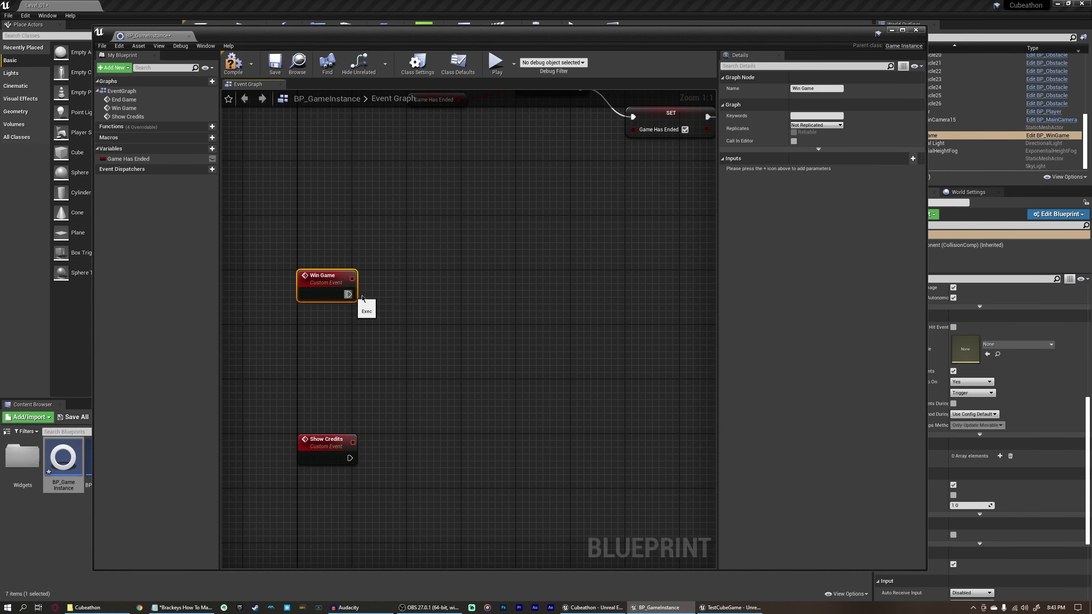
pyautogui.click(421, 185)
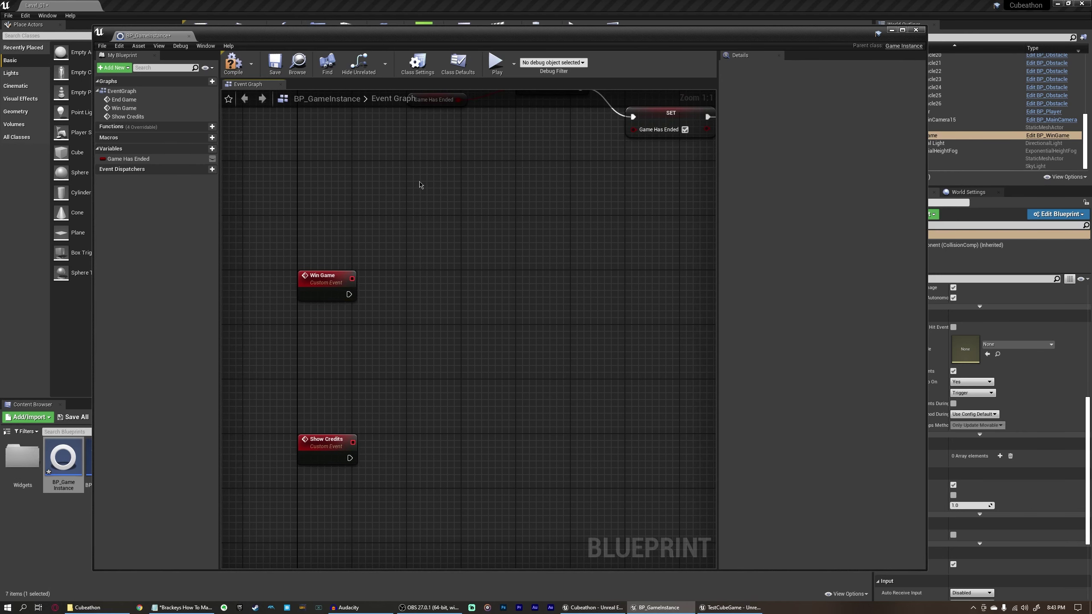
pyautogui.click(232, 62)
pyautogui.click(915, 30)
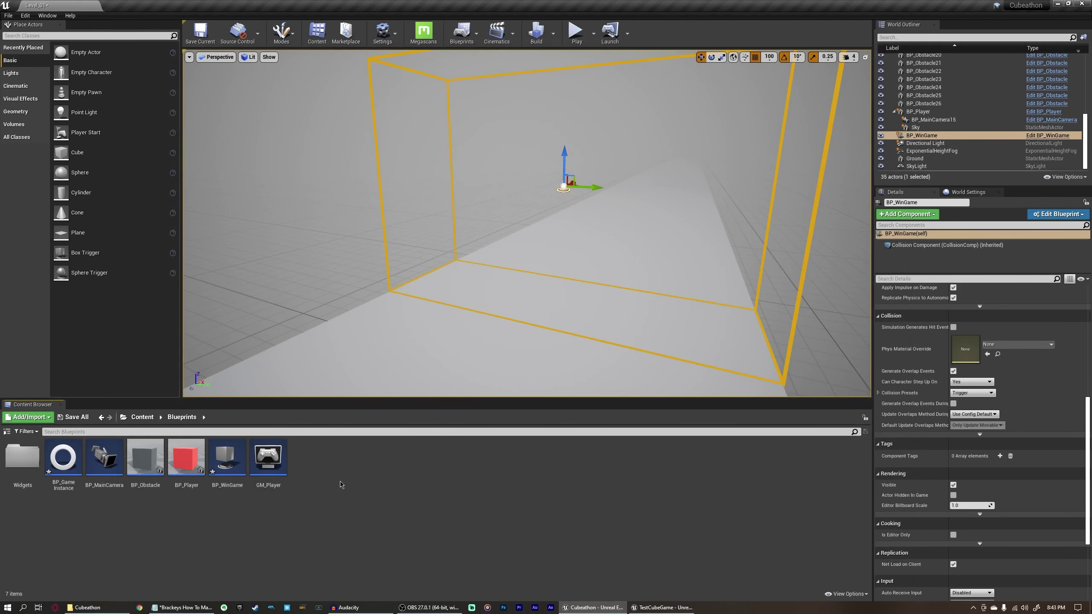
# - Reopen the BP_WinGame blueprint and reposition its editor window
pyautogui.click(232, 462)
pyautogui.doubleClick(232, 461)
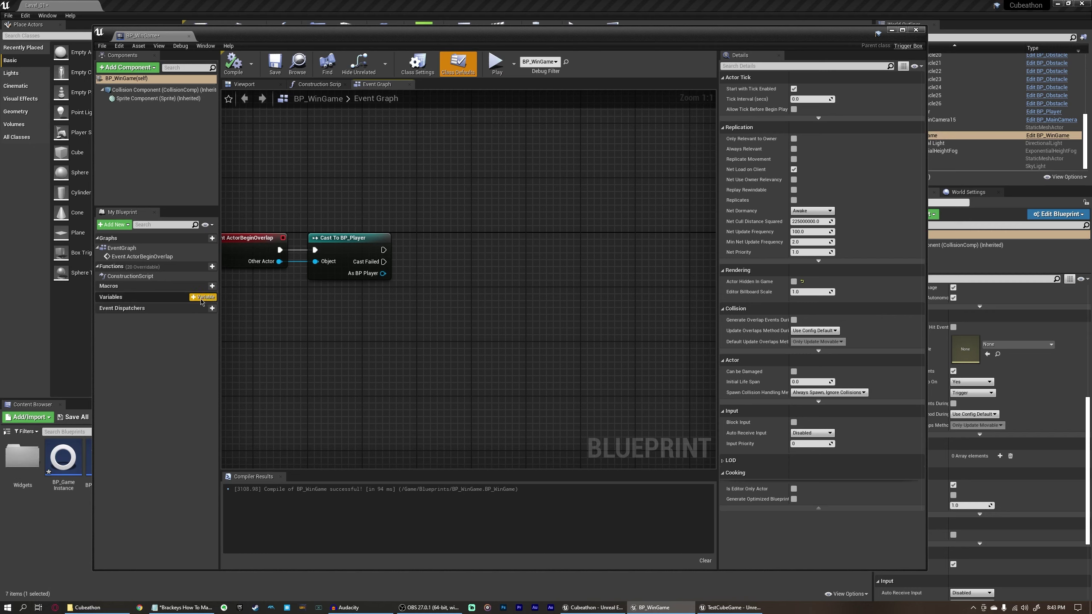
pyautogui.moveTo(816, 38); pyautogui.dragTo(774, 32)
pyautogui.click(920, 136)
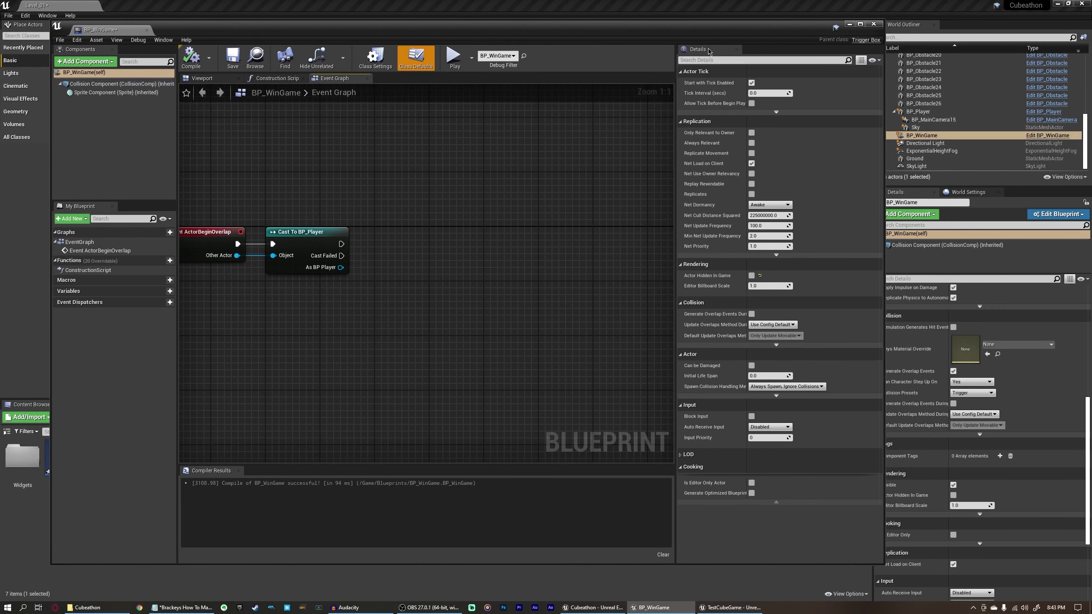
pyautogui.moveTo(652, 61); pyautogui.dragTo(713, 63)
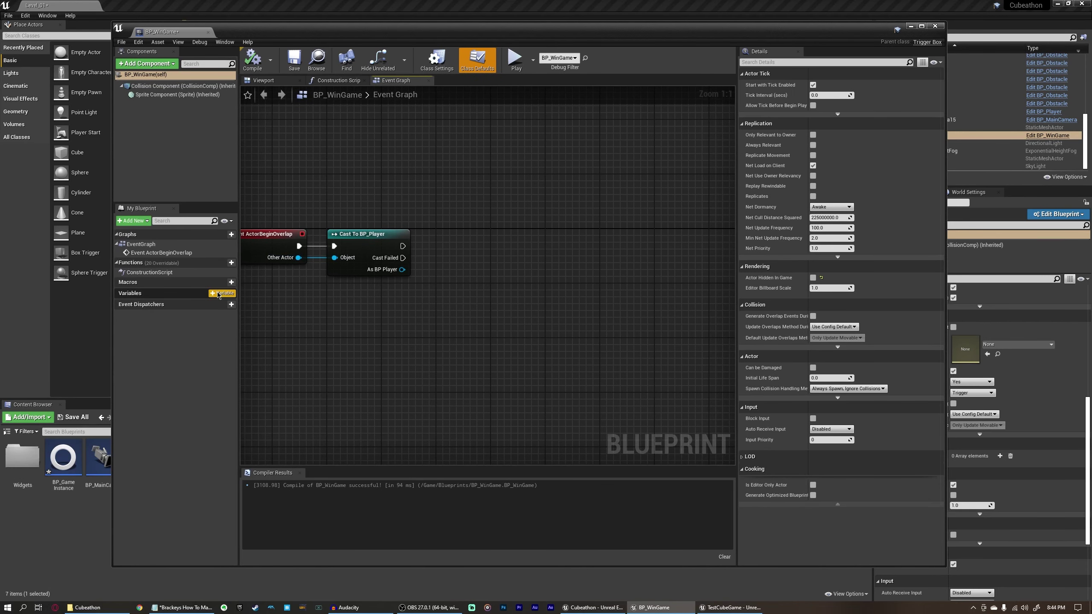
# - Create an instance-editable variable named Next Level of type Name in BP_WinGame
pyautogui.click(231, 293)
pyautogui.write('Next Level')
pyautogui.press('Return')
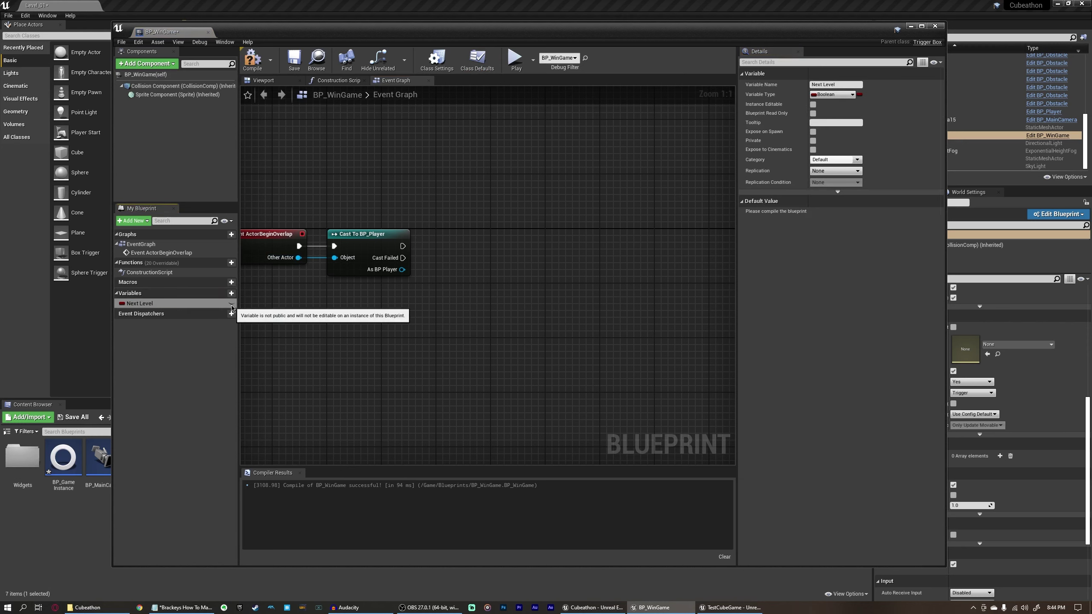
pyautogui.click(231, 304)
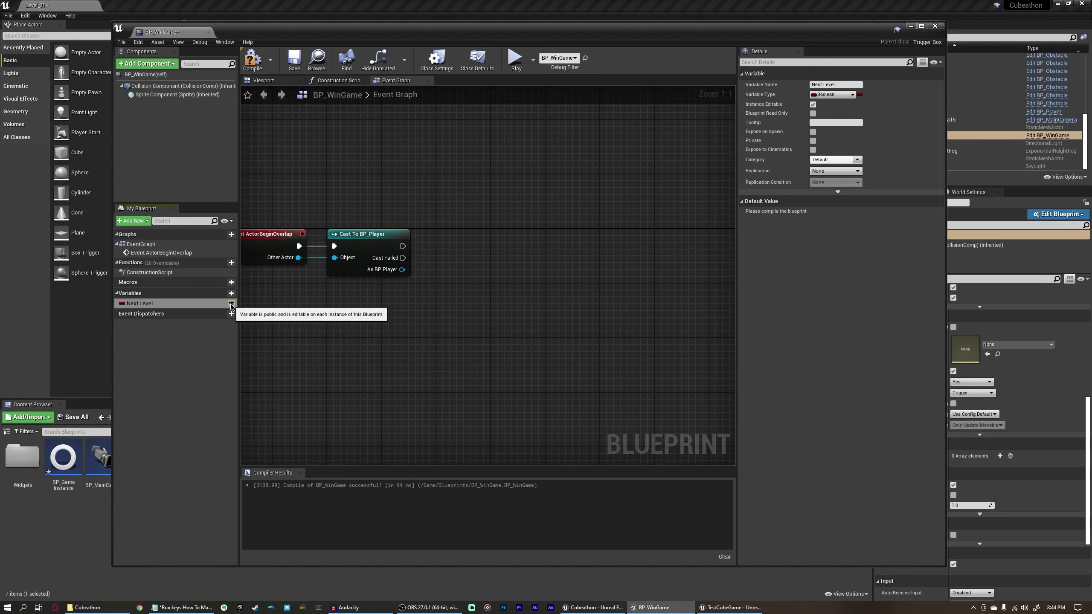
pyautogui.click(833, 94)
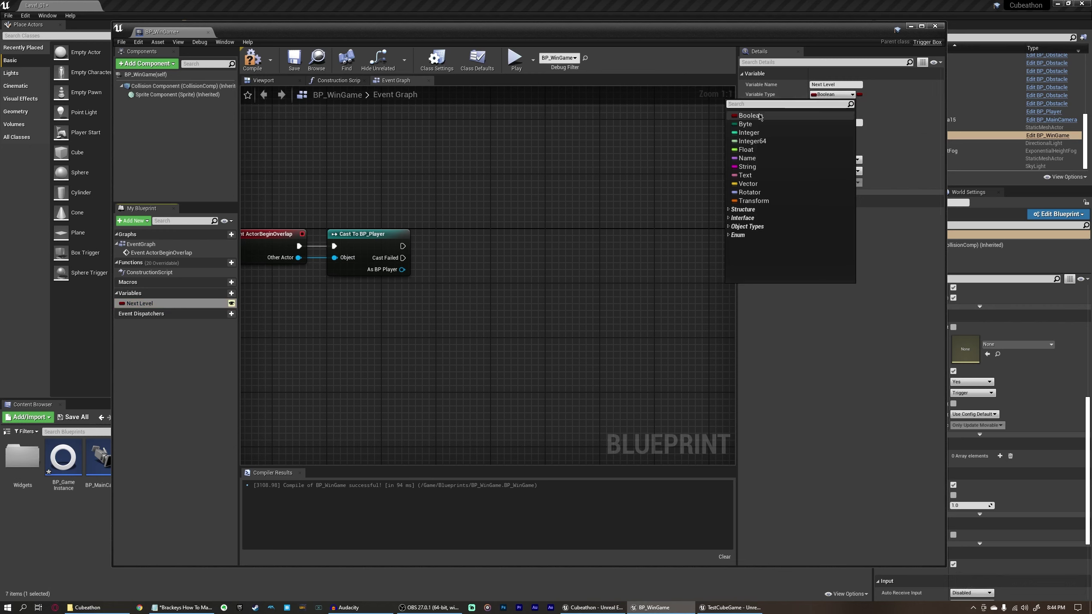
pyautogui.click(747, 158)
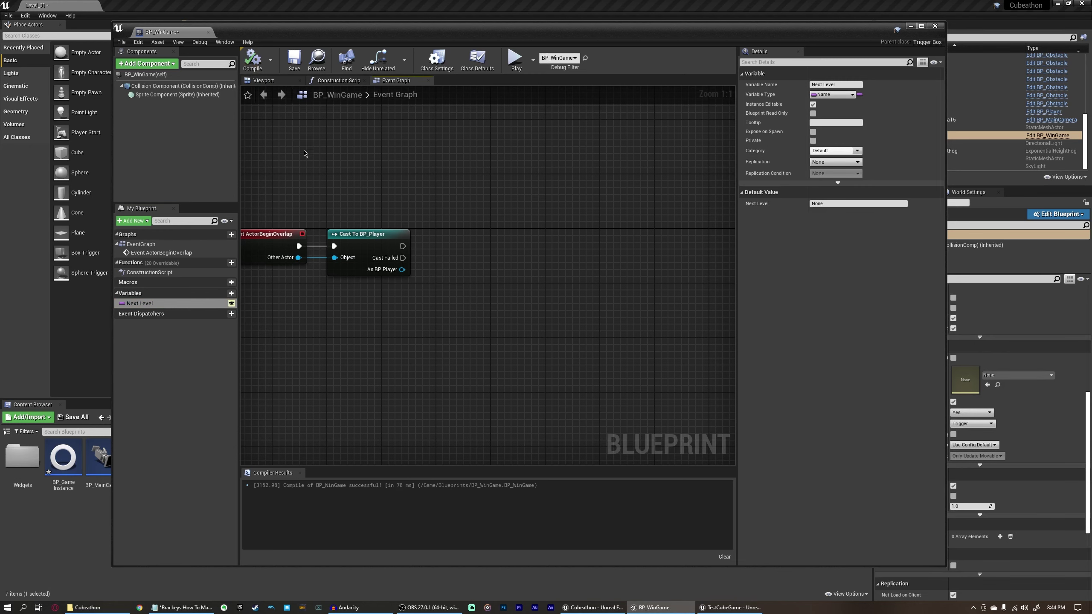
# - Create a second instance-editable variable named Show Credits of type Boolean
pyautogui.click(221, 293)
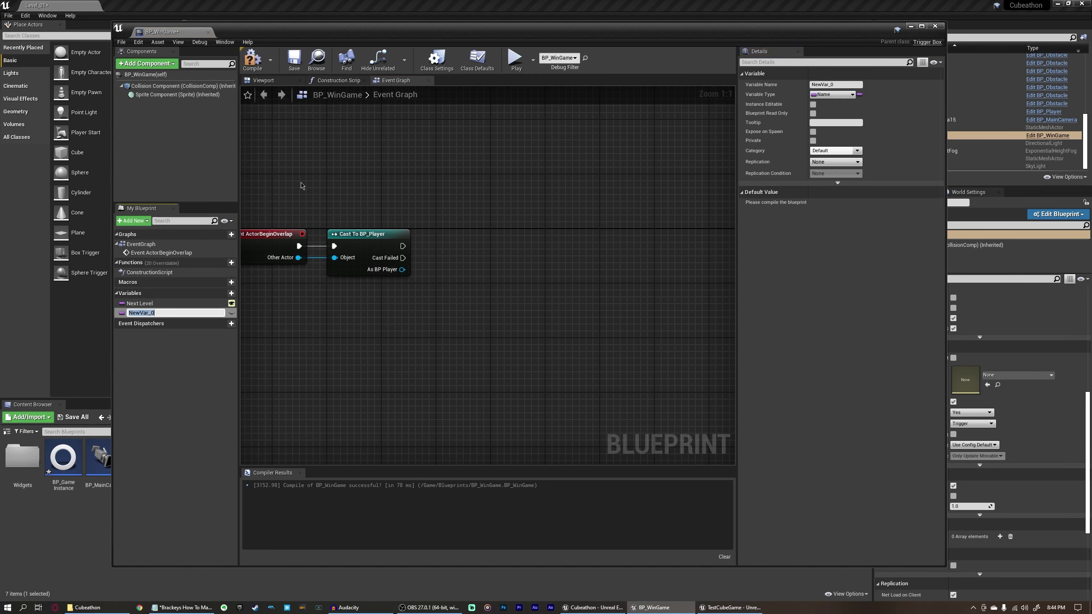
pyautogui.write('Show Credits')
pyautogui.press('Return')
pyautogui.click(231, 313)
pyautogui.click(820, 94)
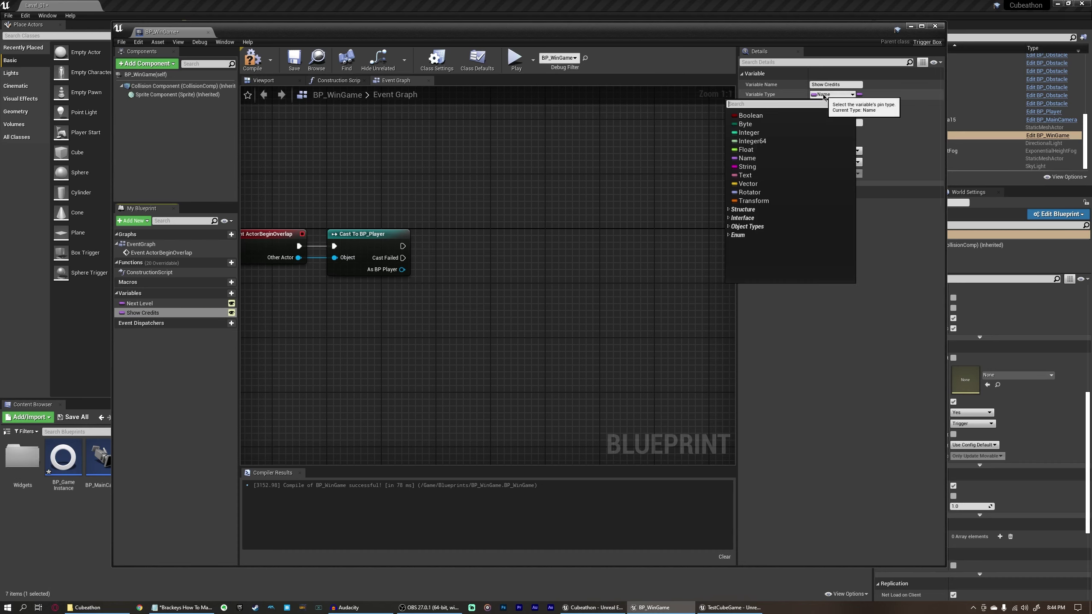
pyautogui.click(751, 115)
# - Compile BP_WinGame and check the default values of the Next Level and Show Credits variables
pyautogui.click(253, 59)
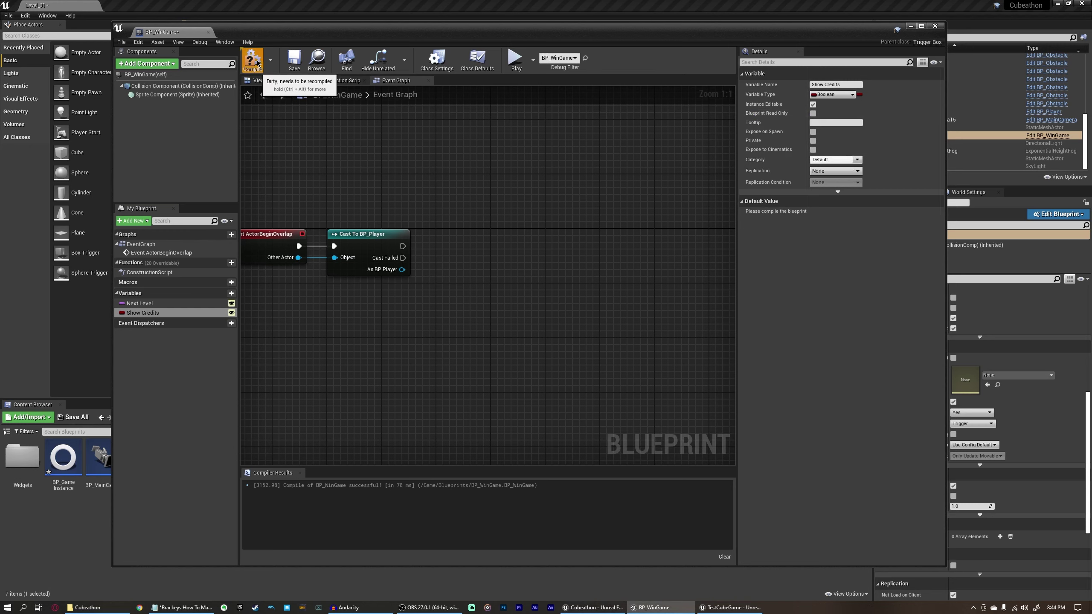
pyautogui.click(142, 304)
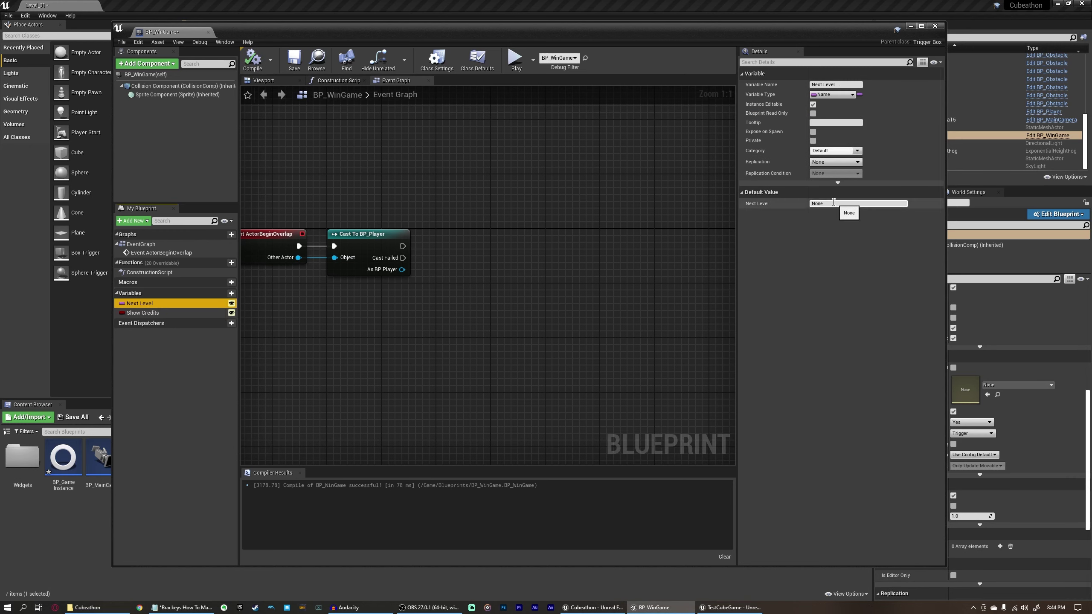
pyautogui.click(155, 313)
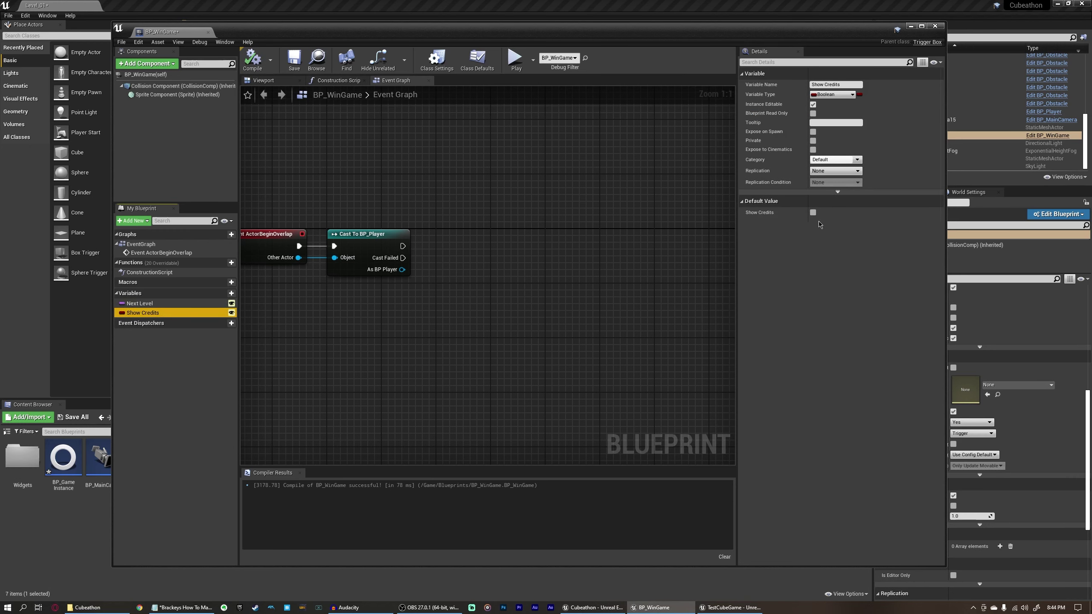
pyautogui.click(253, 59)
# - Add a Branch node after Cast To BP_Player and connect a Show Credits getter to its Condition input
pyautogui.moveTo(614, 273); pyautogui.dragTo(577, 291, button='right')
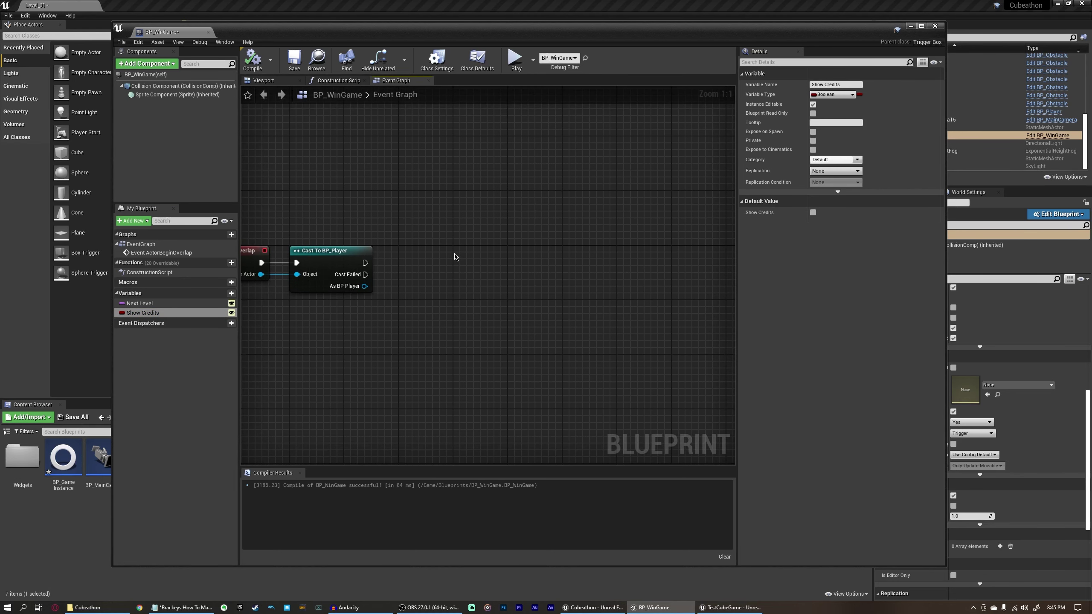
pyautogui.press('b')
pyautogui.click(455, 256)
pyautogui.moveTo(455, 258); pyautogui.dragTo(531, 262, button='right')
pyautogui.moveTo(439, 266); pyautogui.dragTo(581, 264)
pyautogui.moveTo(142, 313); pyautogui.dragTo(470, 285)
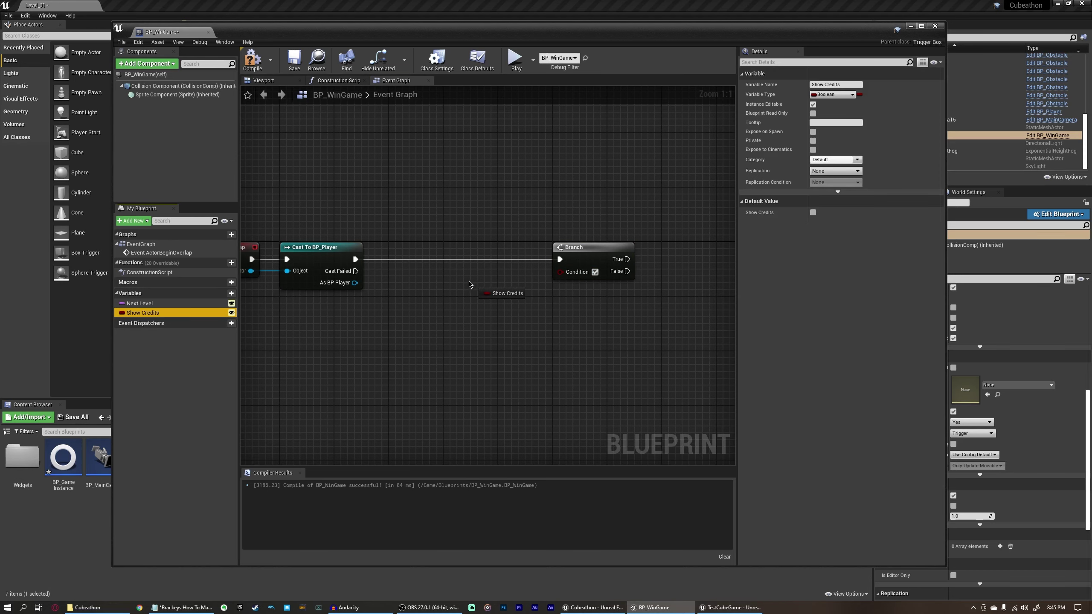
pyautogui.keyDown('ctrl'); pyautogui.moveTo(443, 273); pyautogui.dragTo(443, 272); pyautogui.keyUp('ctrl')
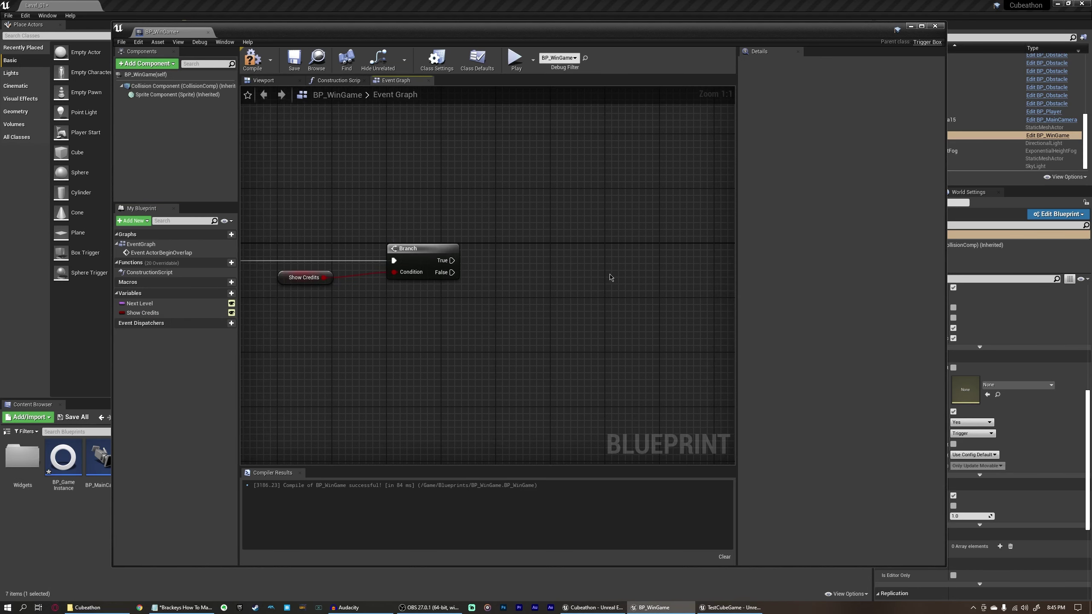
# - Add a Get Game Instance node beside the Branch and cast its return value to BP_GameInstance
pyautogui.moveTo(611, 277); pyautogui.dragTo(494, 275, button='right')
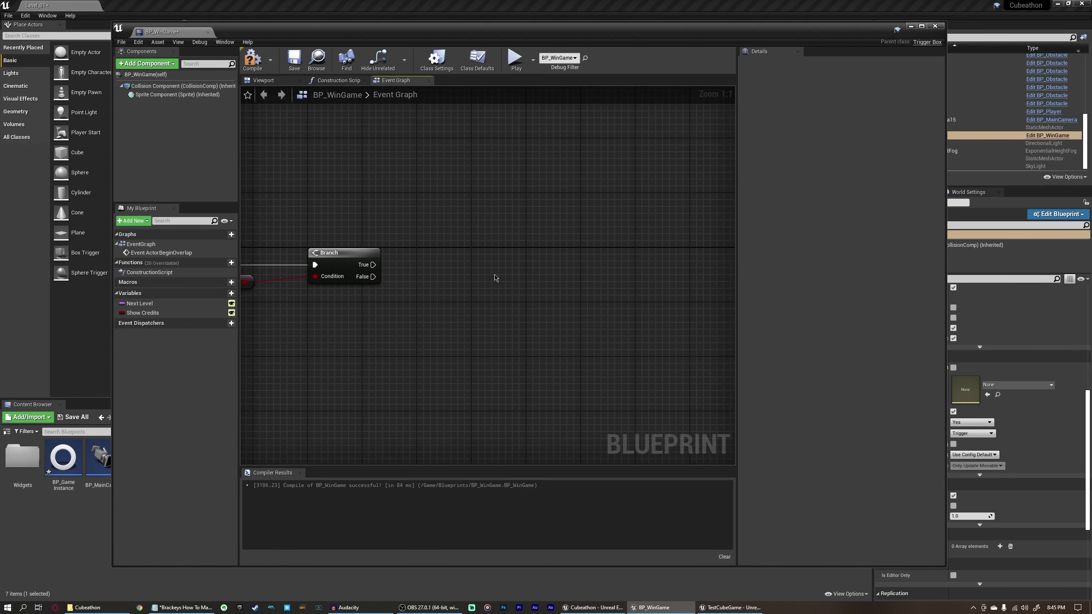
pyautogui.rightClick(494, 275)
pyautogui.write('get game instance')
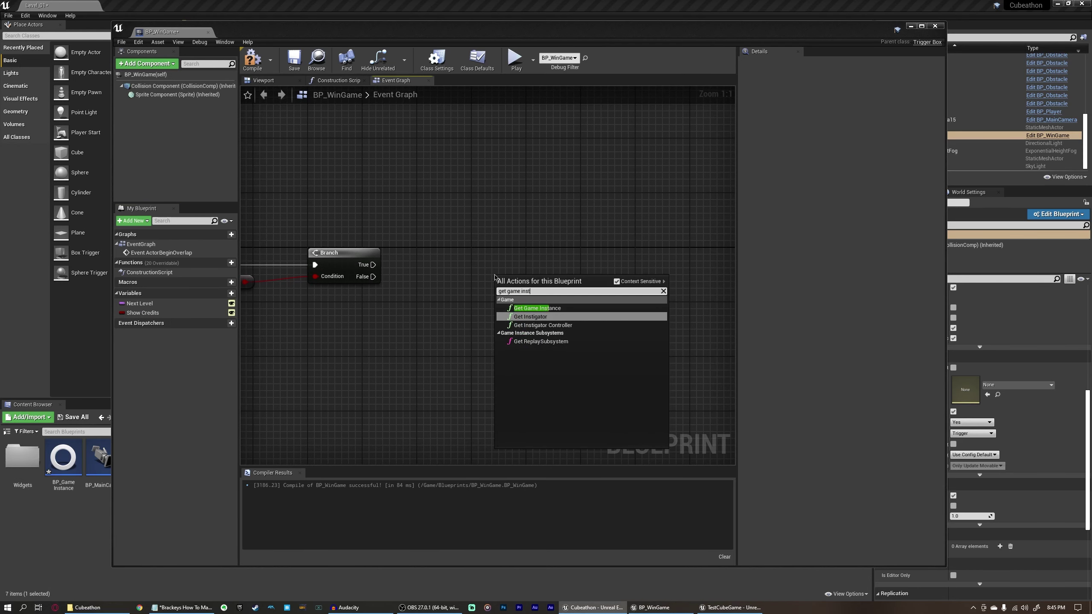
pyautogui.press('Return')
pyautogui.moveTo(538, 291); pyautogui.dragTo(569, 275)
pyautogui.write('cast')
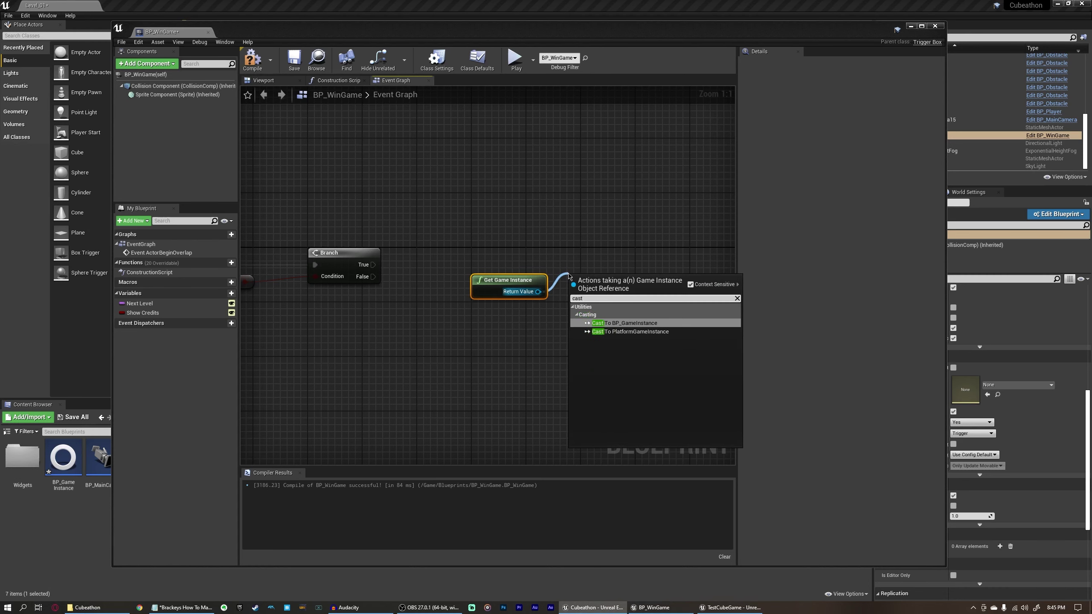
pyautogui.click(624, 323)
pyautogui.moveTo(610, 291); pyautogui.dragTo(623, 262)
# - Call Show Credits on the cast's game instance output and run the cast from the Branch's True output
pyautogui.moveTo(622, 263); pyautogui.dragTo(432, 225, button='right')
pyautogui.moveTo(484, 250); pyautogui.dragTo(537, 243)
pyautogui.write('show credits')
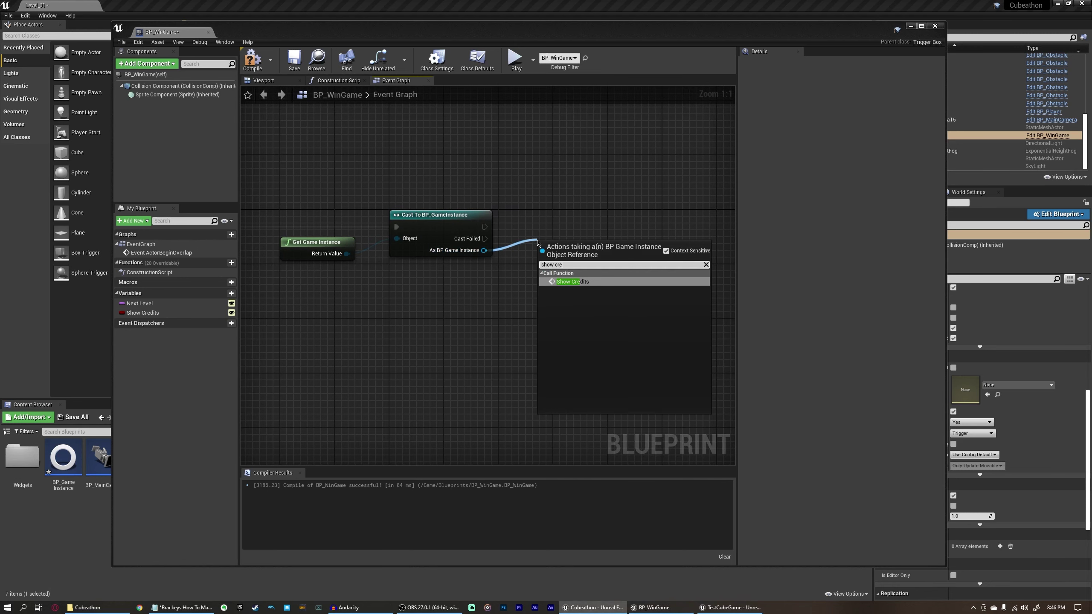
pyautogui.click(582, 283)
pyautogui.moveTo(500, 305); pyautogui.dragTo(624, 291, button='right')
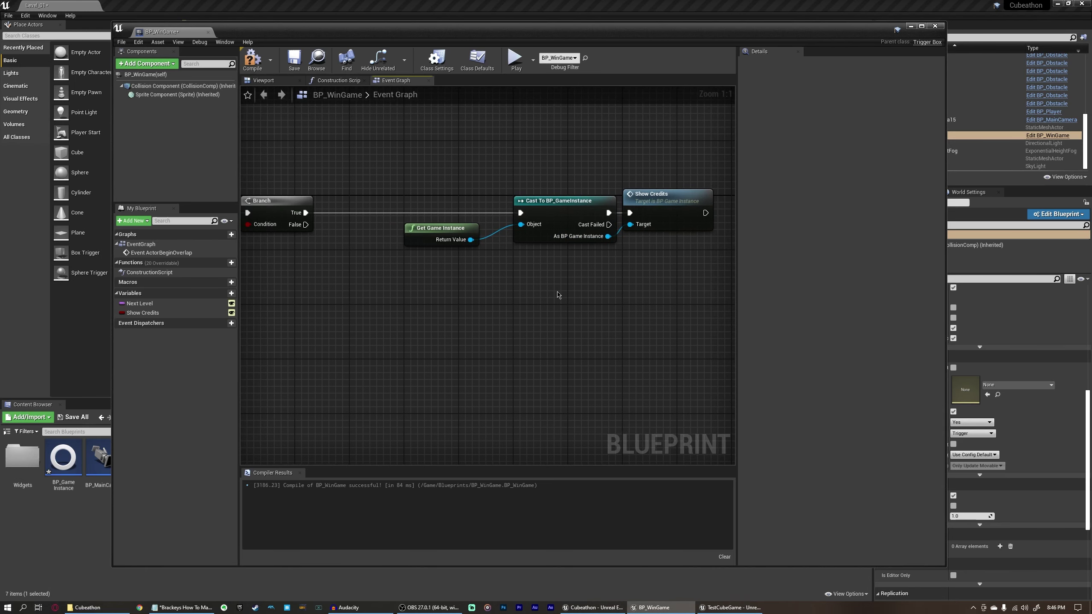
# - Duplicate the Get Game Instance and Cast To BP_GameInstance nodes and place the copies directly beneath the originals
pyautogui.moveTo(499, 243); pyautogui.dragTo(461, 222)
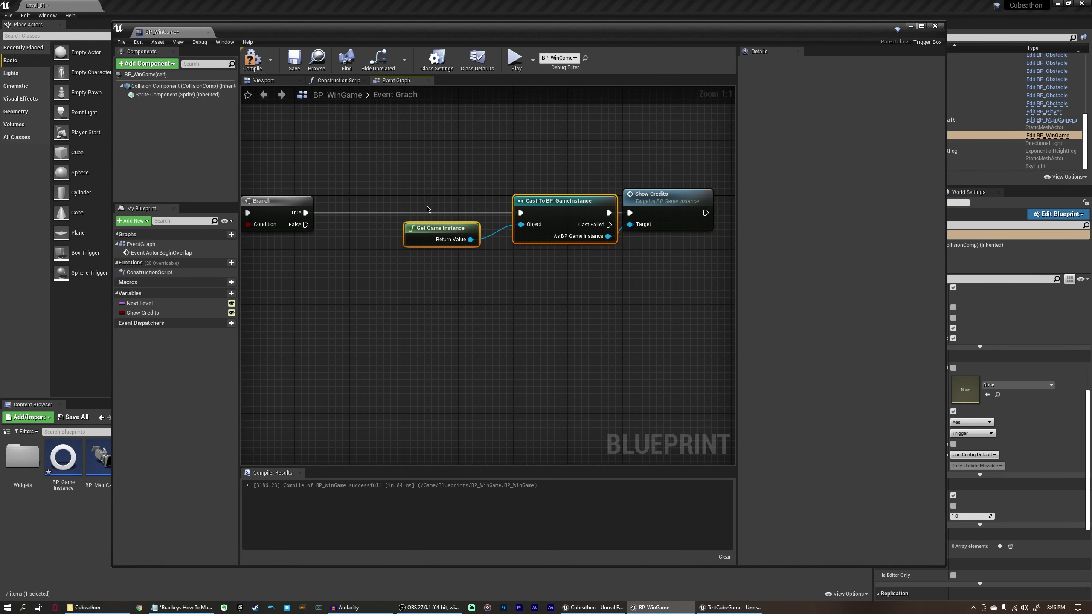
pyautogui.hotkey('ctrl', 'c')
pyautogui.hotkey('ctrl', 'v')
pyautogui.click(360, 292)
pyautogui.moveTo(360, 292); pyautogui.dragTo(544, 297, button='right')
pyautogui.click(346, 237)
pyautogui.moveTo(463, 349); pyautogui.dragTo(290, 288, button='right')
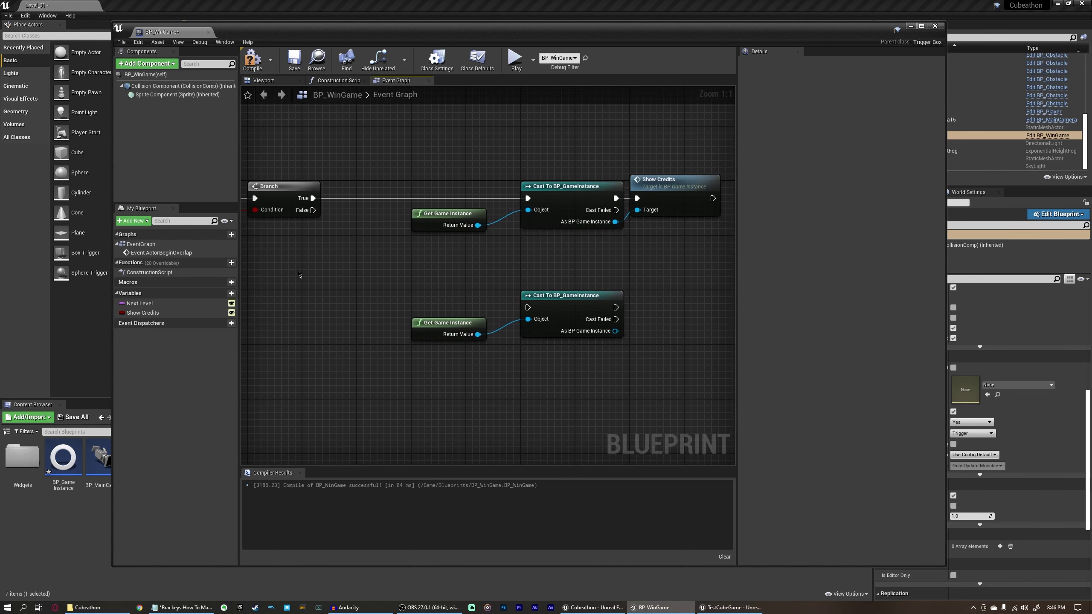
pyautogui.moveTo(446, 349); pyautogui.dragTo(446, 344)
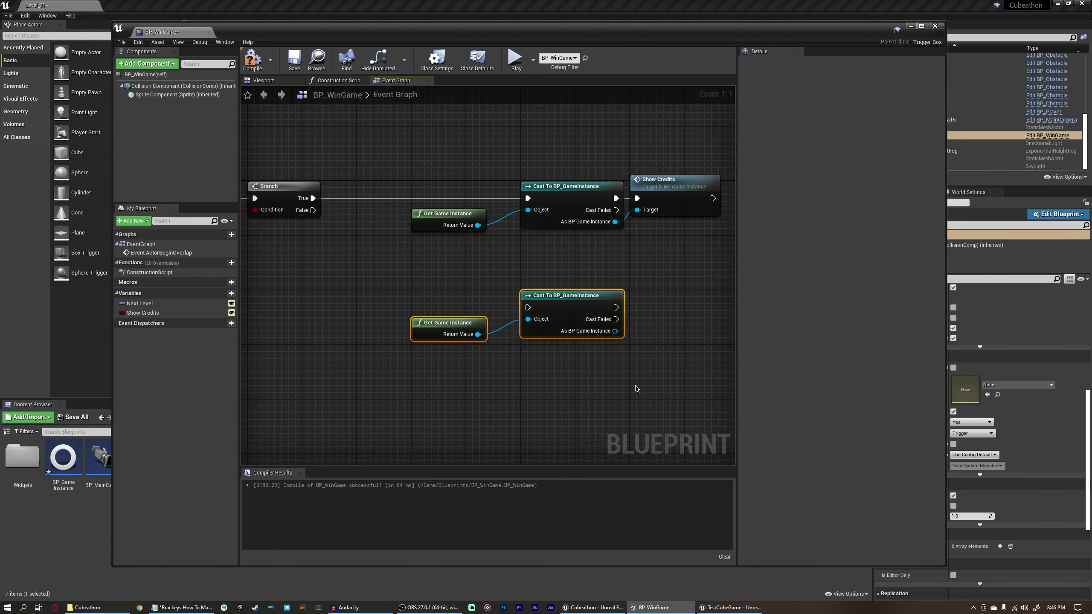
# - Call Win Game from the duplicated cast's game instance output and position its node beneath Show Credits
pyautogui.moveTo(615, 330); pyautogui.dragTo(448, 310, button='right')
pyautogui.moveTo(449, 309); pyautogui.dragTo(474, 304)
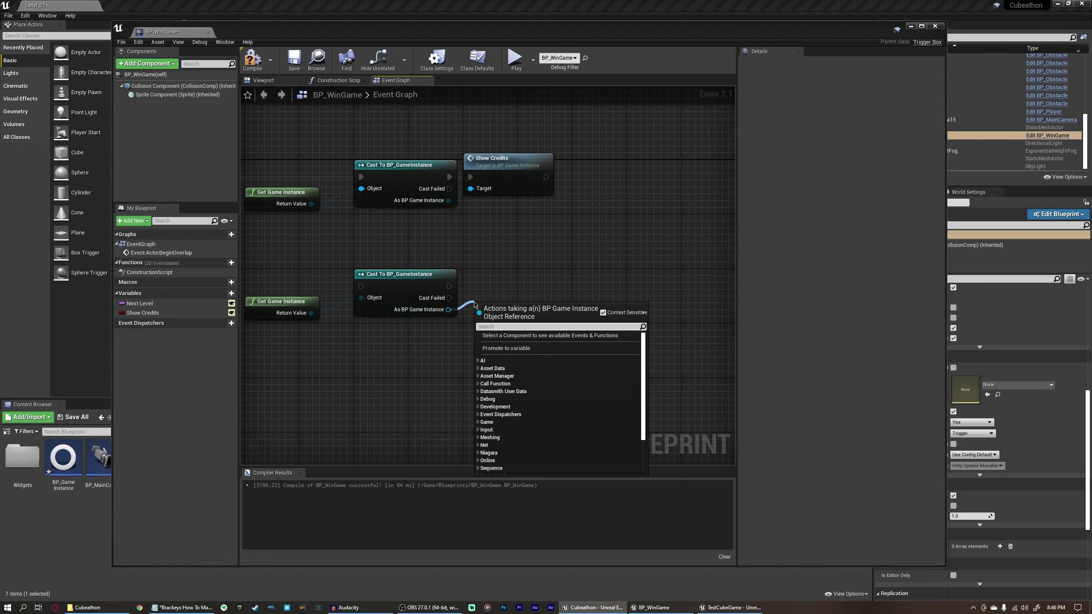
pyautogui.write('win game')
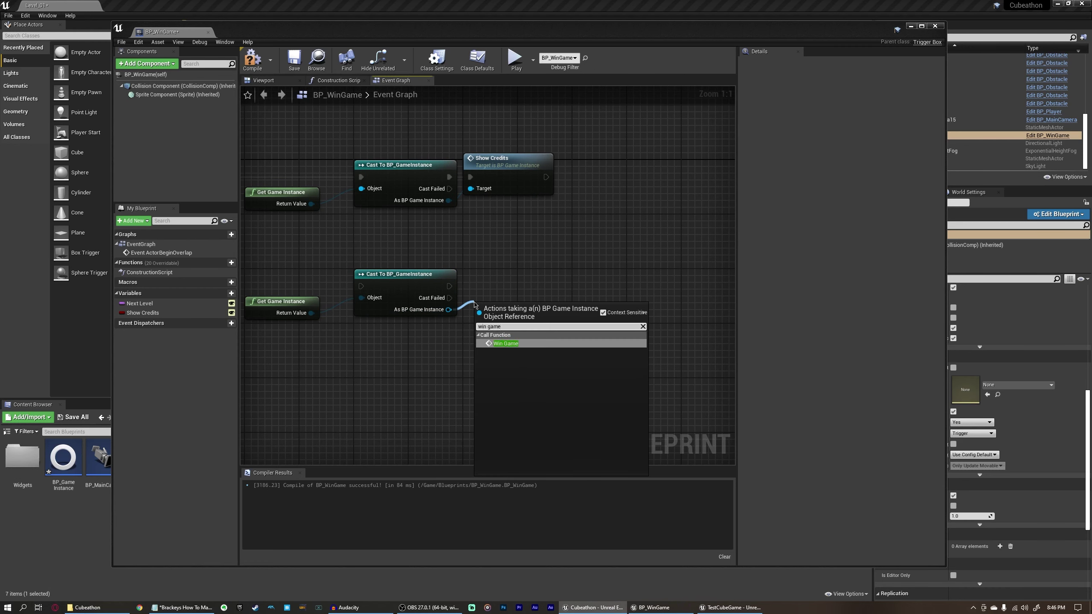
pyautogui.click(514, 346)
pyautogui.moveTo(507, 336); pyautogui.dragTo(495, 295)
# - Move the Win Game node chain aside and realign it beneath the Show Credits chain
pyautogui.moveTo(519, 385); pyautogui.dragTo(684, 359, button='right')
pyautogui.moveTo(684, 359); pyautogui.dragTo(377, 204)
pyautogui.moveTo(420, 223); pyautogui.dragTo(343, 225, button='right')
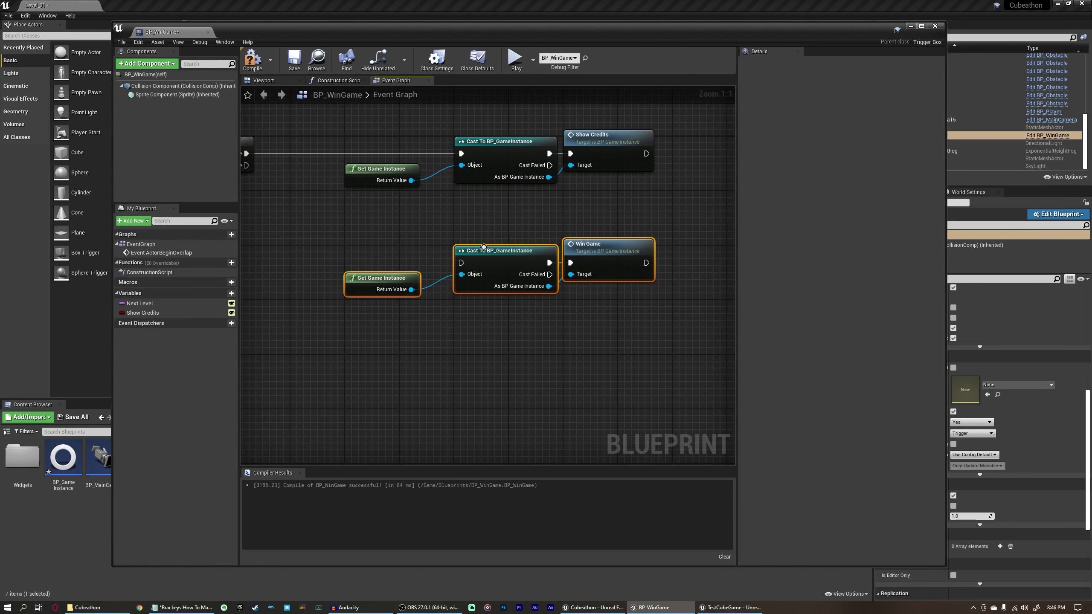
pyautogui.moveTo(495, 255); pyautogui.dragTo(732, 256)
pyautogui.scroll(-3, 523, 270)
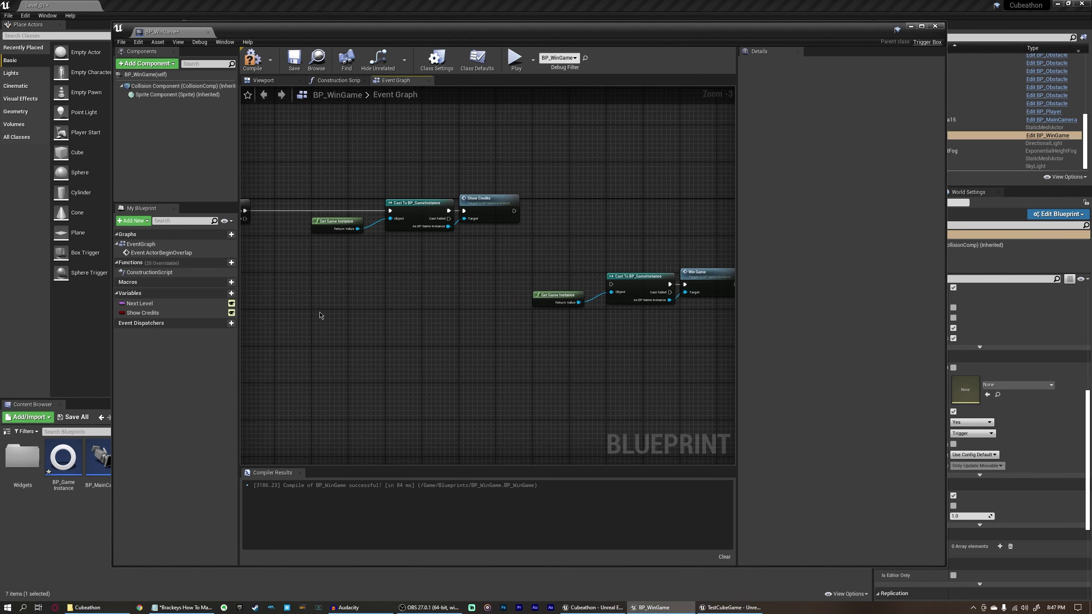
pyautogui.moveTo(320, 315); pyautogui.dragTo(413, 327, button='right')
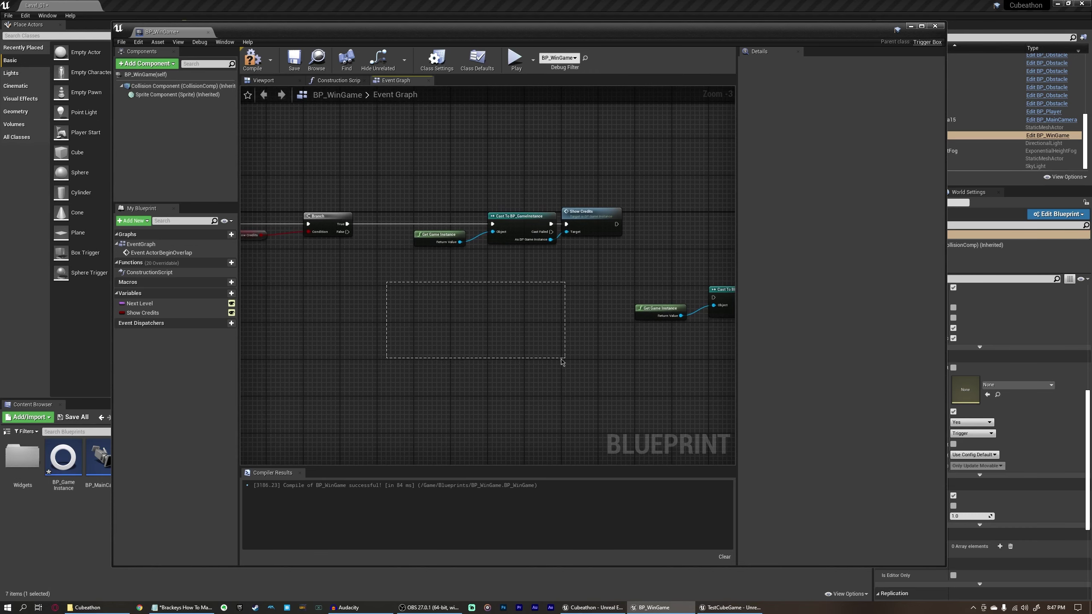
pyautogui.moveTo(563, 362); pyautogui.dragTo(563, 362)
pyautogui.moveTo(623, 334); pyautogui.dragTo(435, 320, button='right')
pyautogui.moveTo(650, 287); pyautogui.dragTo(678, 327)
pyautogui.click(499, 330)
pyautogui.moveTo(435, 312)
pyautogui.mouseDown(button='right')
pyautogui.moveTo(637, 312)
pyautogui.moveTo(448, 300)
pyautogui.mouseUp(button='right')
pyautogui.moveTo(659, 327); pyautogui.dragTo(316, 272)
pyautogui.moveTo(317, 272); pyautogui.dragTo(449, 288, button='right')
pyautogui.scroll(3, 448, 288)
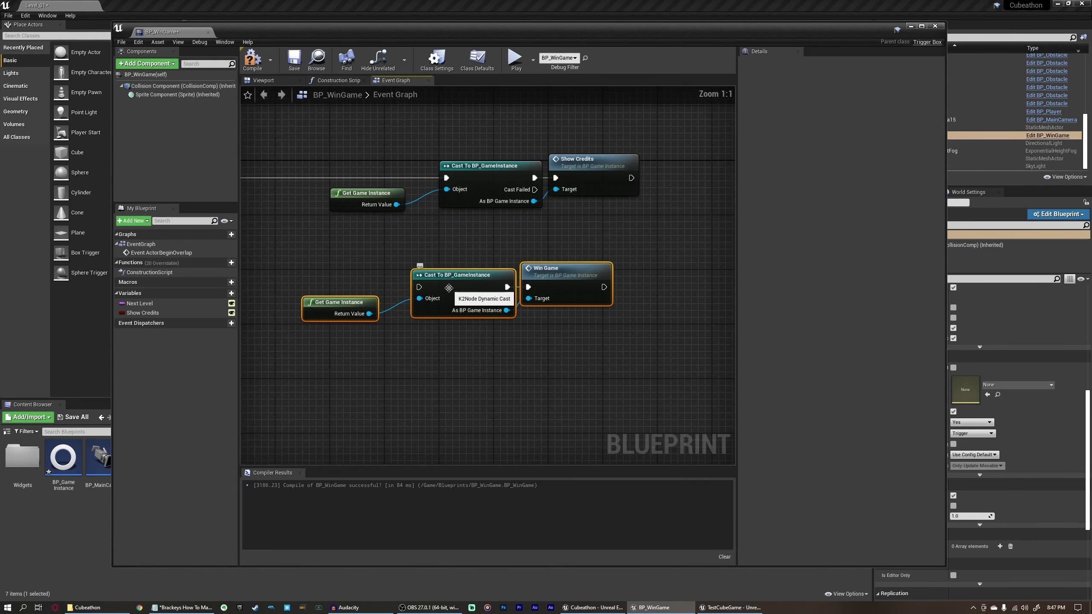
pyautogui.moveTo(449, 288); pyautogui.dragTo(482, 290)
# - Connect the Branch's False output to the Cast To BP_GameInstance node that leads to Win Game
pyautogui.moveTo(484, 292); pyautogui.dragTo(562, 301, button='right')
pyautogui.moveTo(308, 199); pyautogui.dragTo(521, 302)
pyautogui.moveTo(521, 302); pyautogui.dragTo(367, 294, button='right')
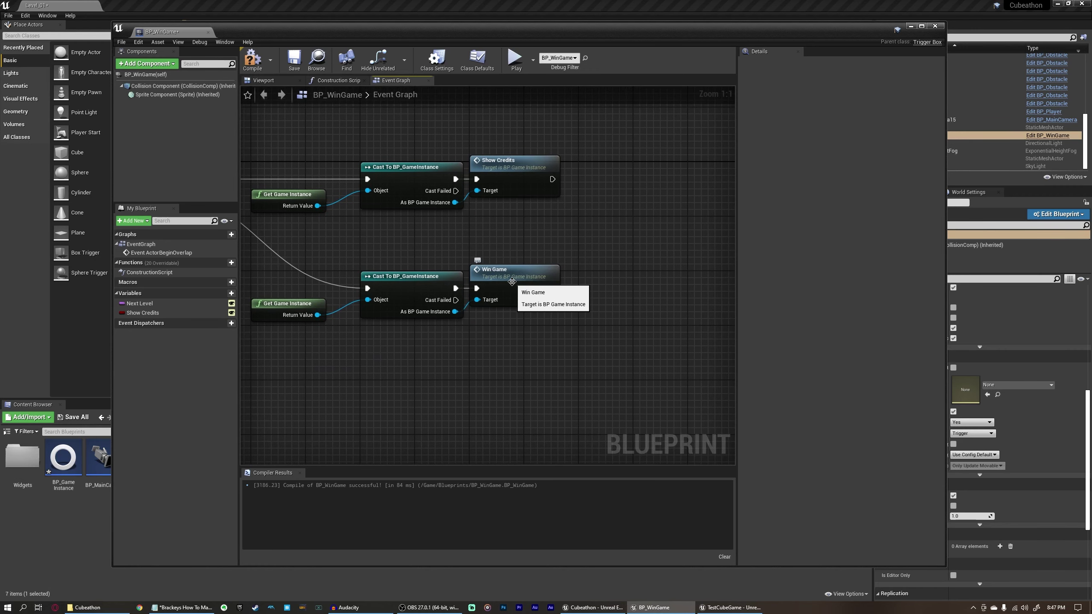
# - Open the Win Game event in BP_GameInstance and add an input named Next Level of type Name
pyautogui.doubleClick(511, 282)
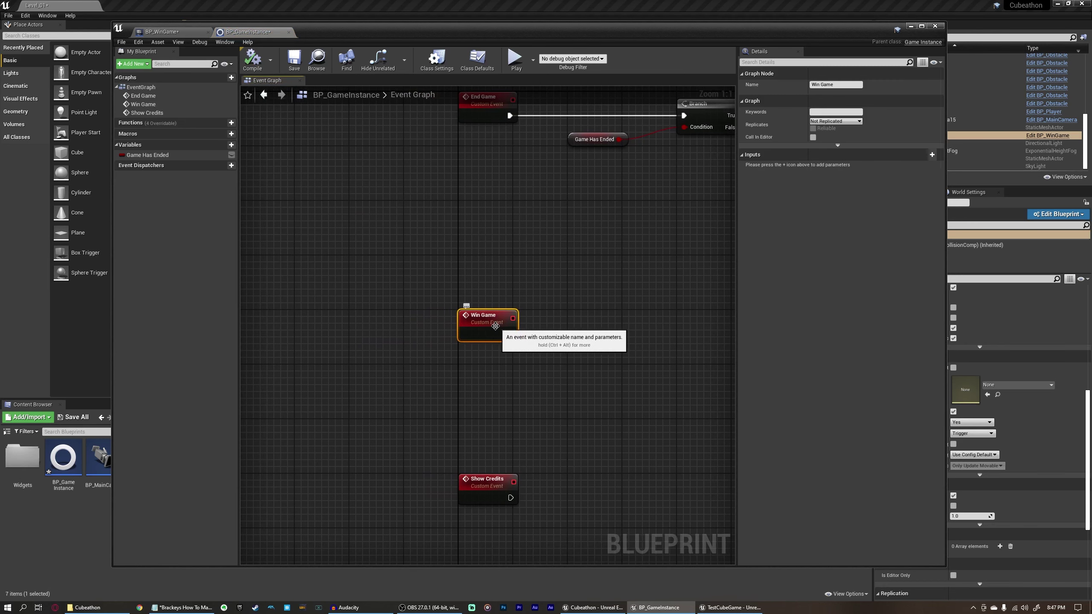
pyautogui.moveTo(496, 326); pyautogui.dragTo(437, 308, button='right')
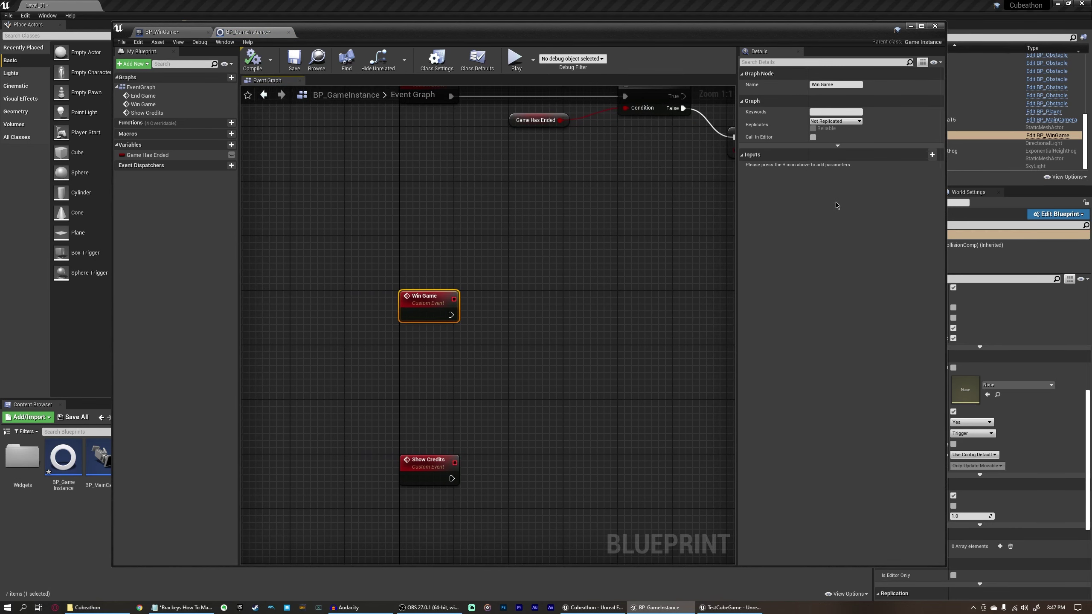
pyautogui.click(920, 155)
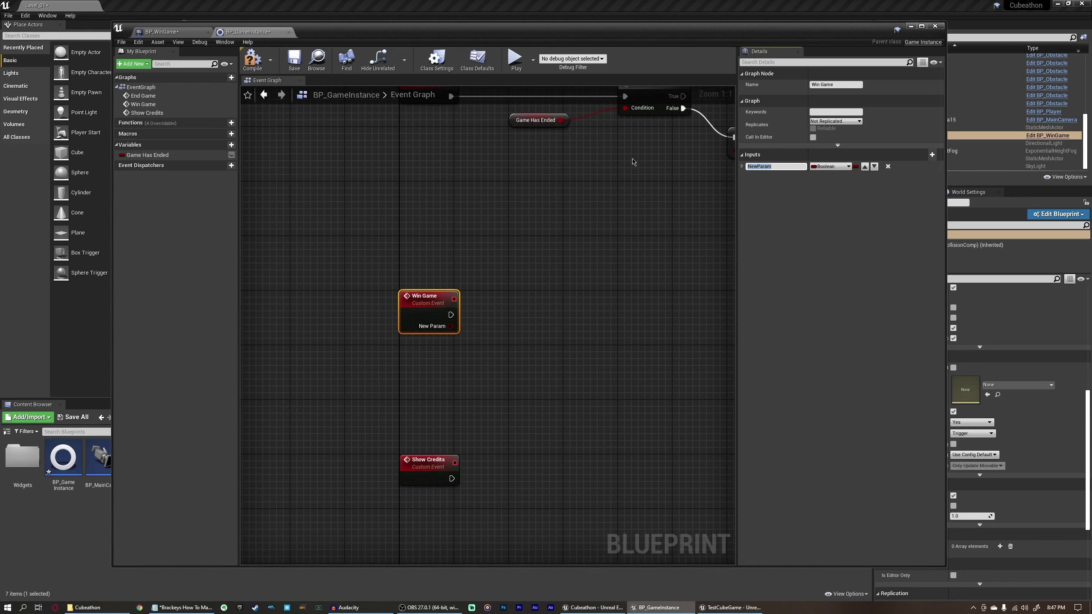
pyautogui.click(829, 166)
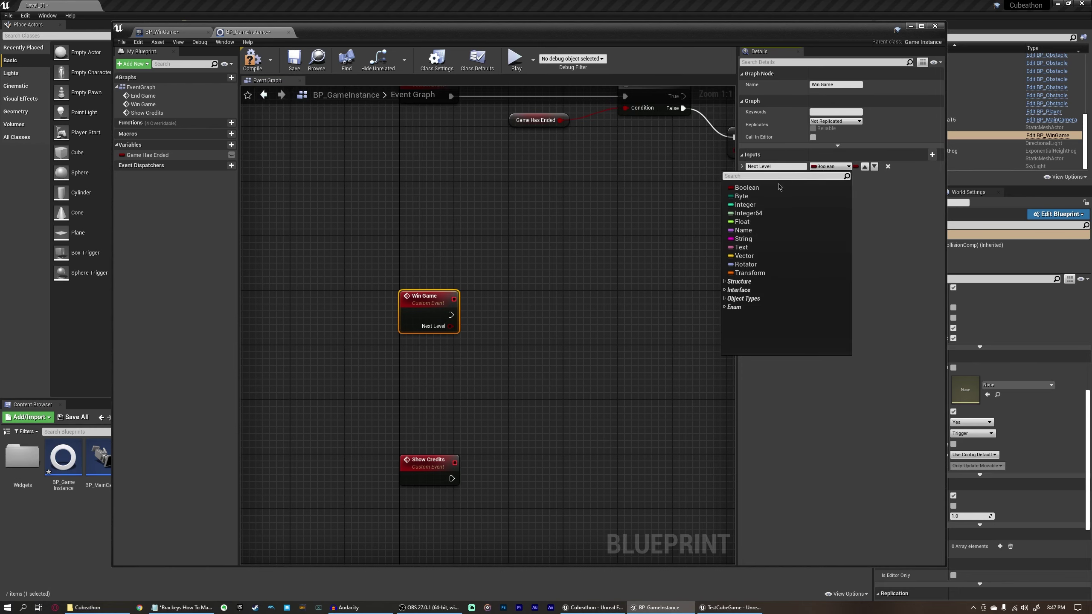
pyautogui.click(743, 230)
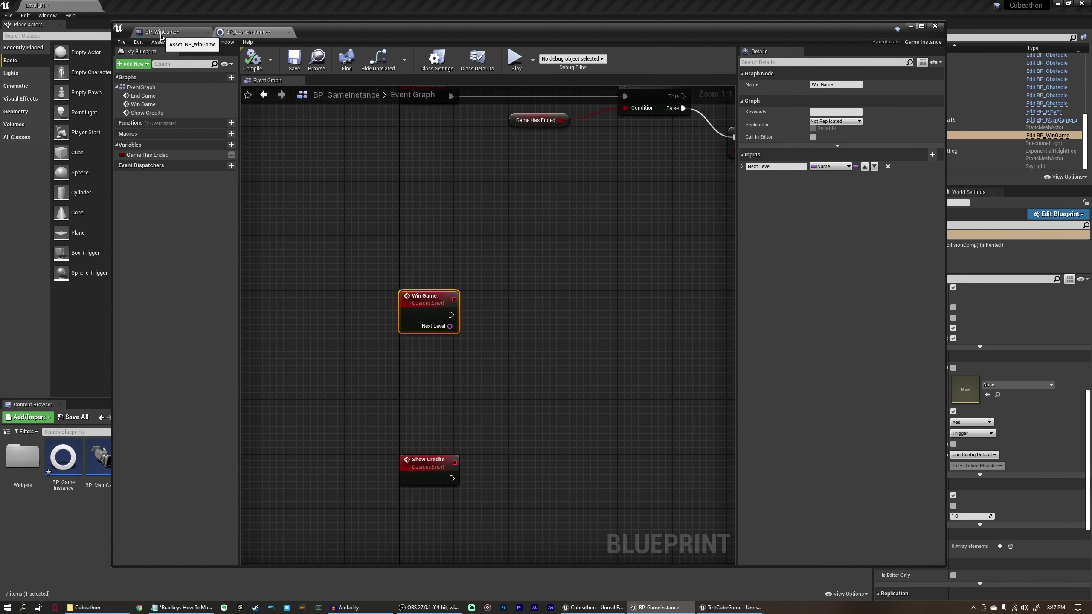
# - Return to BP_WinGame and connect a Next Level getter to the Win Game call's Next Level input
pyautogui.click(168, 35)
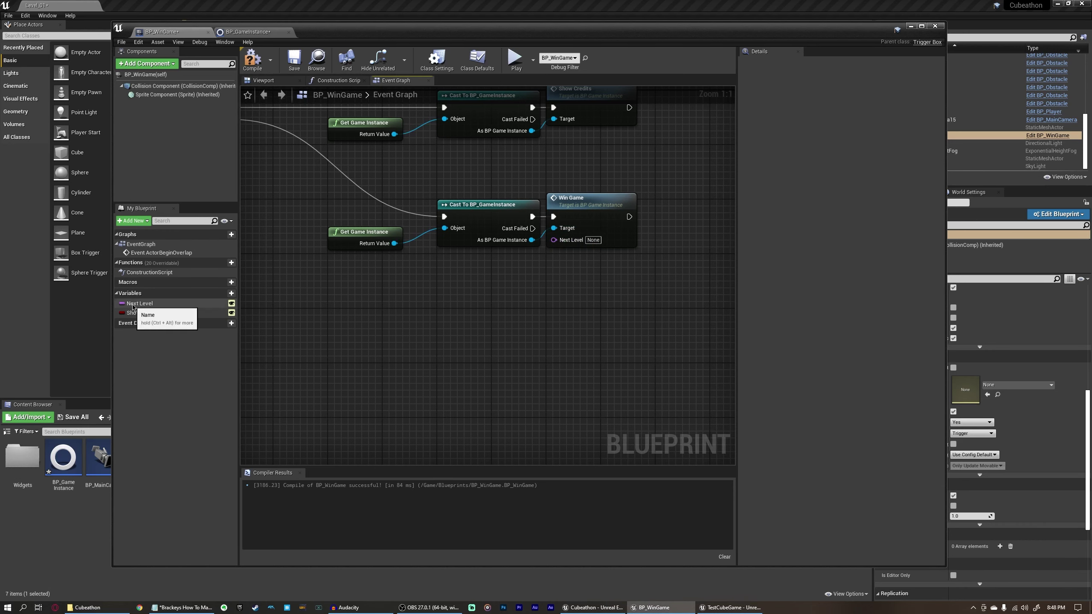
pyautogui.moveTo(140, 303); pyautogui.dragTo(554, 240)
pyautogui.click(513, 259)
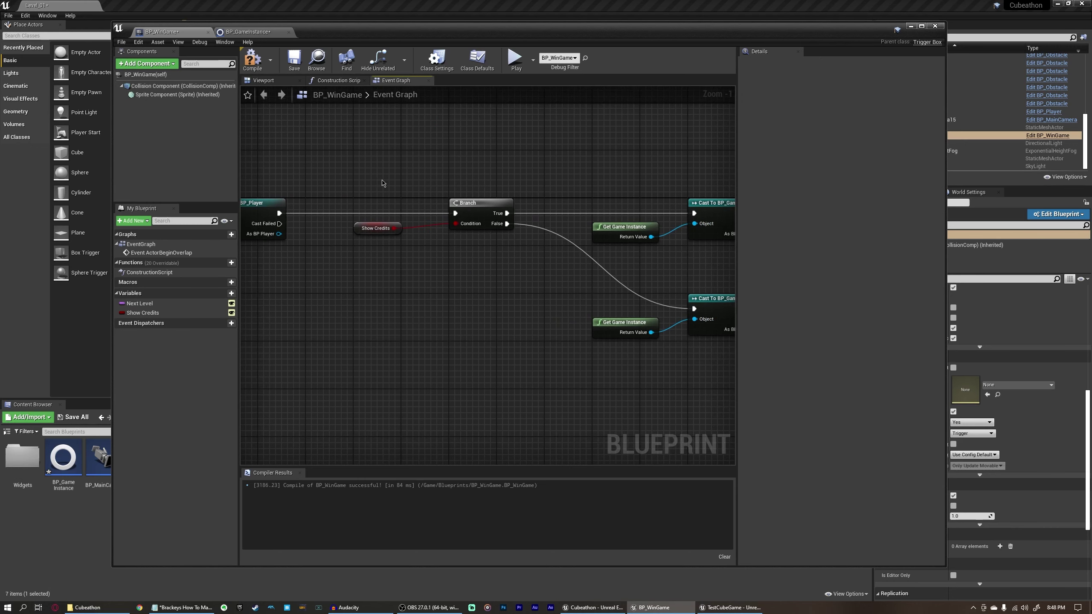
# - Review how the Show Credits Branch leads to the Show Credits and Win Game calls in BP_WinGame
pyautogui.moveTo(396, 183); pyautogui.dragTo(314, 164, button='right')
pyautogui.moveTo(266, 168); pyautogui.dragTo(423, 269)
pyautogui.click(423, 269)
pyautogui.moveTo(456, 253); pyautogui.dragTo(329, 234, button='right')
pyautogui.moveTo(481, 294); pyautogui.dragTo(461, 265, button='right')
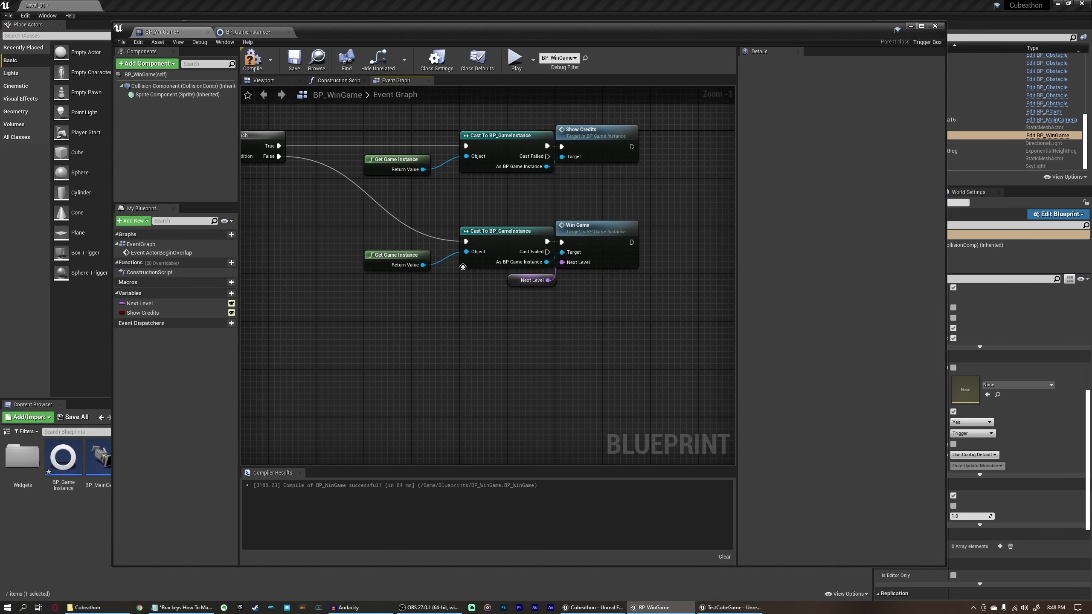
pyautogui.scroll(1, 460, 264)
pyautogui.moveTo(356, 211); pyautogui.dragTo(599, 242)
pyautogui.moveTo(614, 328); pyautogui.dragTo(533, 323, button='right')
pyautogui.moveTo(533, 323); pyautogui.dragTo(403, 270)
pyautogui.moveTo(403, 270); pyautogui.dragTo(730, 358, button='right')
pyautogui.moveTo(396, 175); pyautogui.dragTo(438, 271)
pyautogui.click(576, 284)
pyautogui.moveTo(575, 284); pyautogui.dragTo(242, 269, button='right')
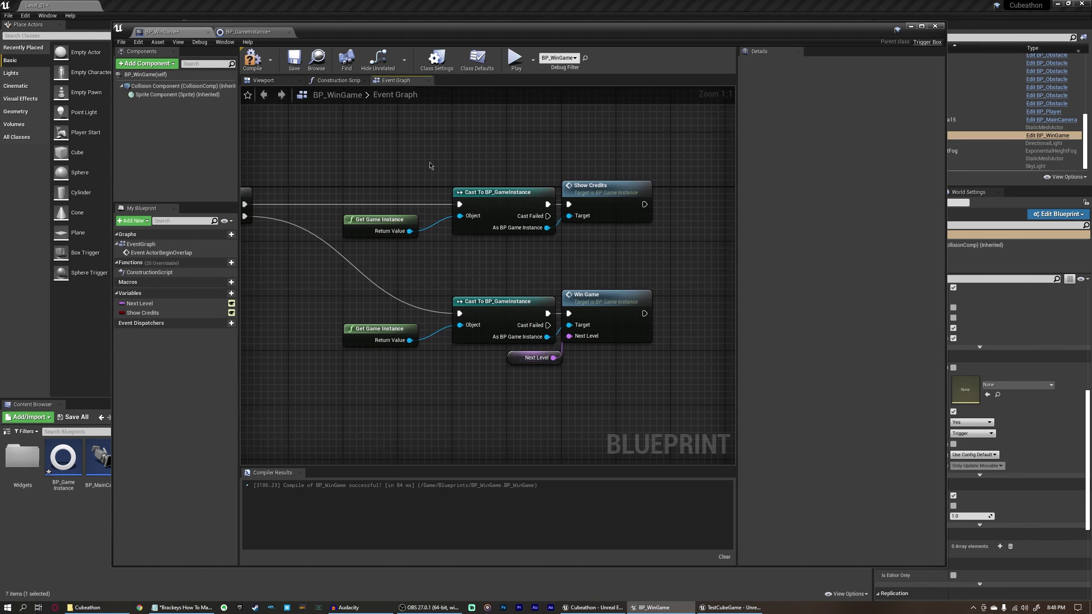
pyautogui.moveTo(367, 139); pyautogui.dragTo(601, 254)
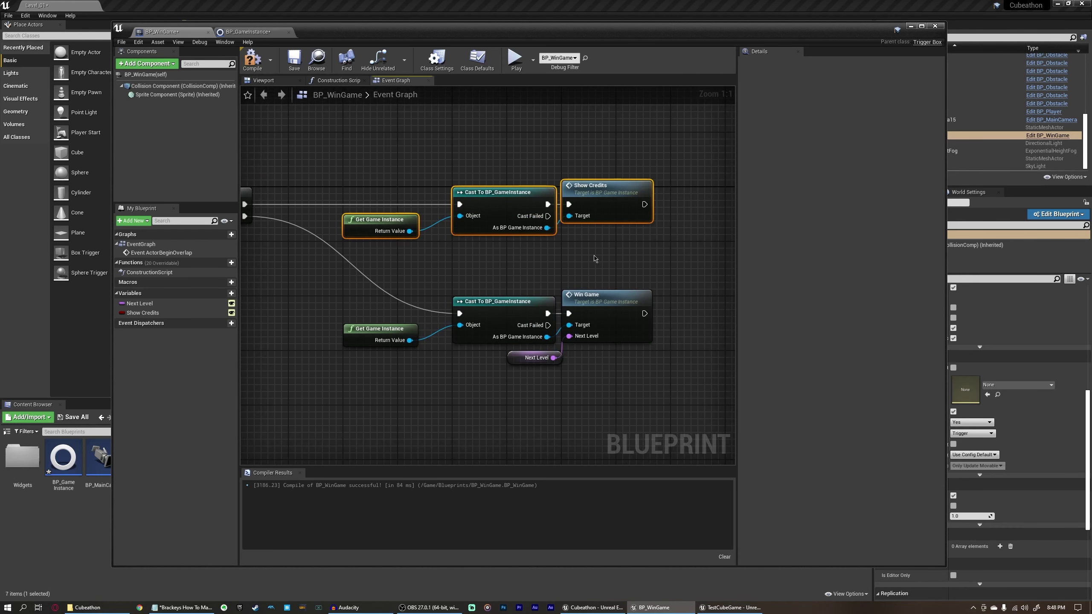
pyautogui.moveTo(615, 262); pyautogui.dragTo(449, 349, button='right')
pyautogui.moveTo(449, 347); pyautogui.dragTo(667, 259)
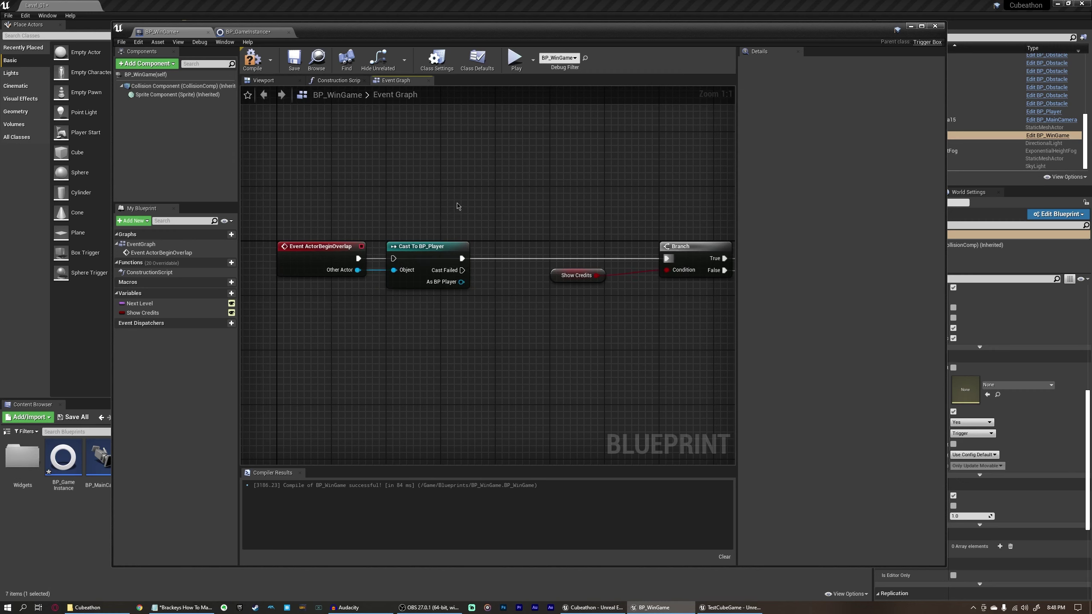
# - Examine the Event ActorBeginOverlap and Cast To BP_Player nodes that detect the player entering the trigger
pyautogui.moveTo(461, 282); pyautogui.dragTo(532, 335)
pyautogui.click(465, 321)
pyautogui.moveTo(426, 202); pyautogui.dragTo(414, 331)
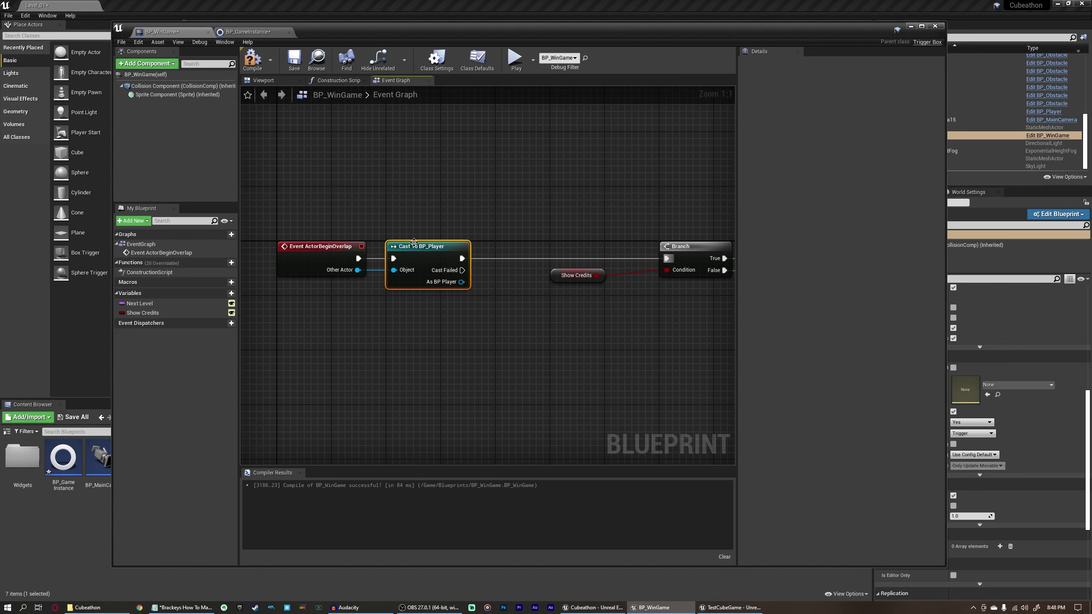
pyautogui.click(561, 200)
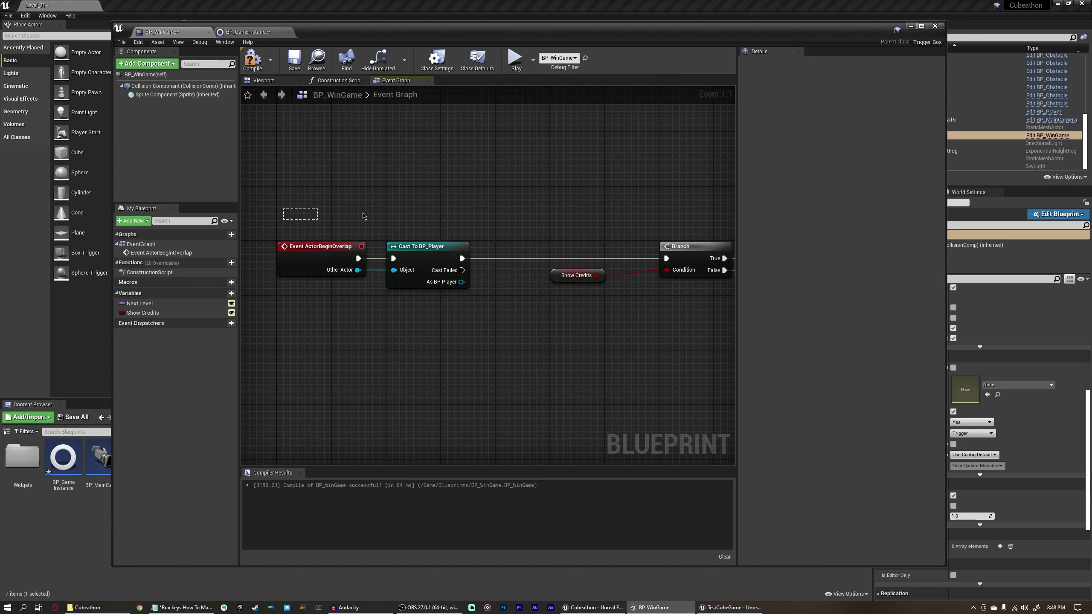
pyautogui.moveTo(362, 216); pyautogui.dragTo(278, 314)
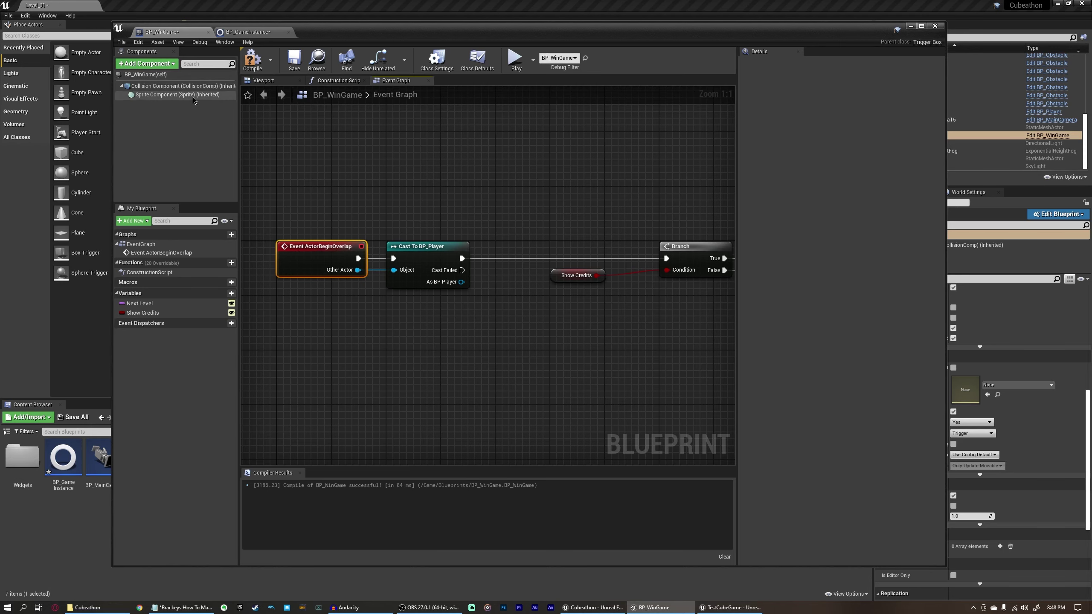
pyautogui.click(453, 176)
pyautogui.moveTo(414, 222); pyautogui.dragTo(396, 178, button='right')
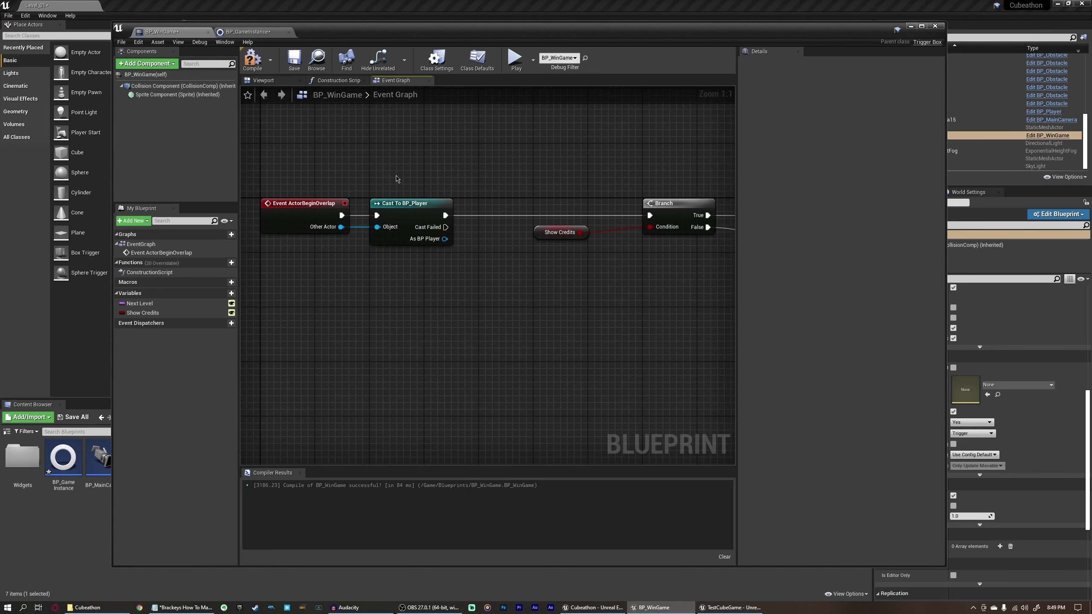
pyautogui.moveTo(380, 145); pyautogui.dragTo(420, 317)
pyautogui.click(388, 297)
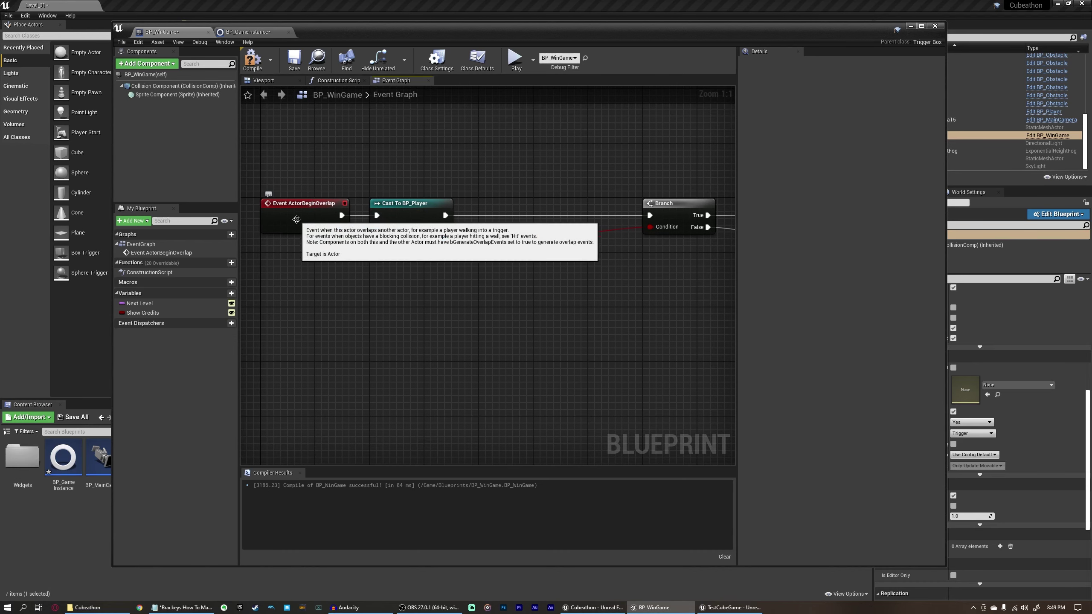
# - Compile BP_WinGame and close its Blueprint editor
pyautogui.click(252, 58)
pyautogui.click(934, 26)
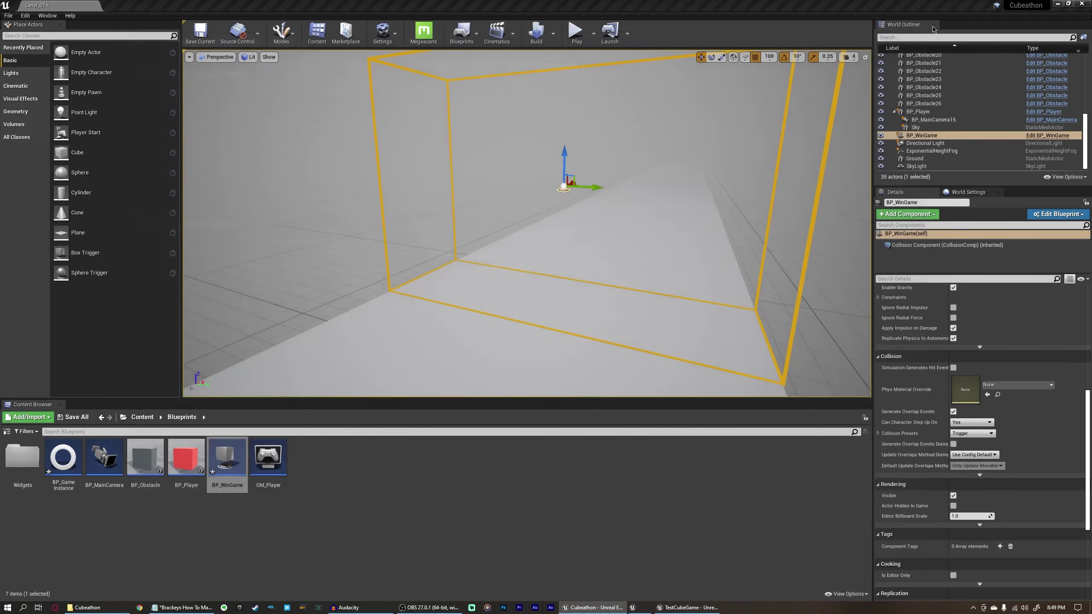
# - Inspect the placed BP_WinGame trigger's Next Level and Show Credits properties, and open Next Level for editing
pyautogui.scroll(5, 986, 366)
pyautogui.scroll(2, 986, 366)
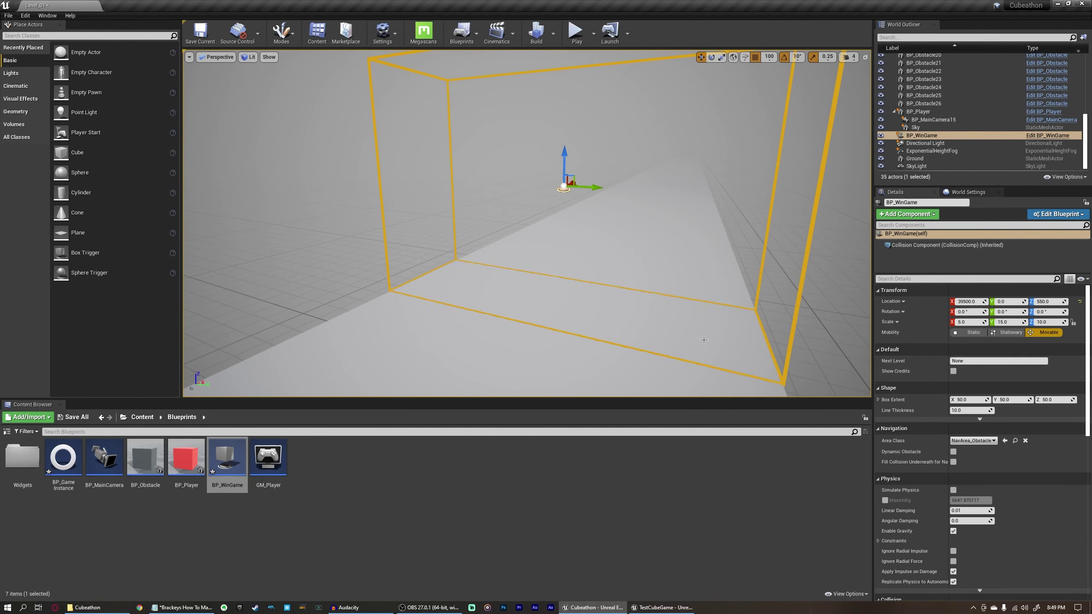
pyautogui.scroll(-6, 840, 334)
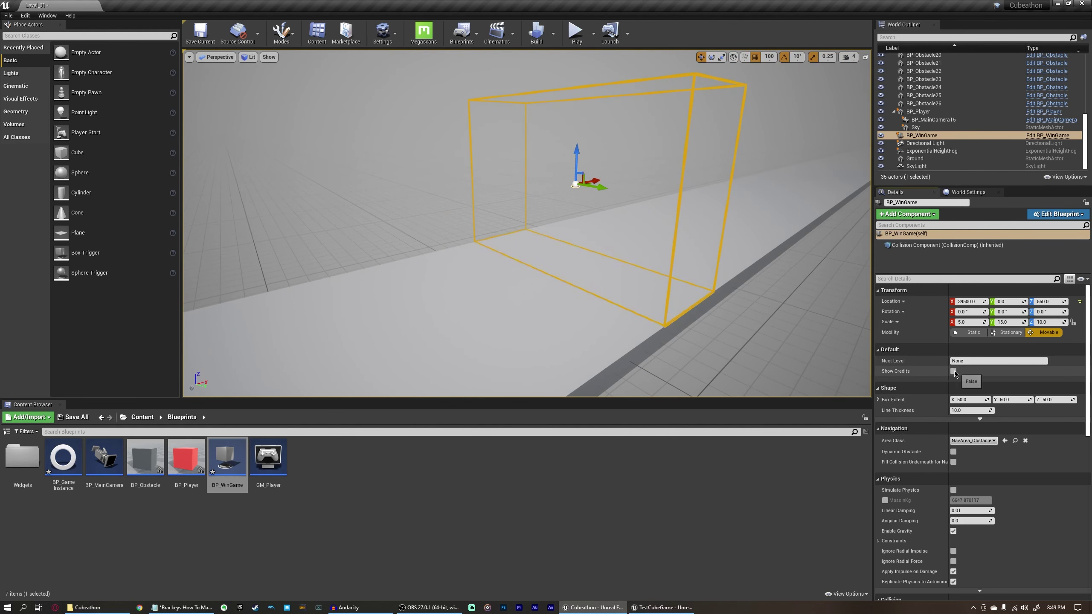
pyautogui.click(985, 364)
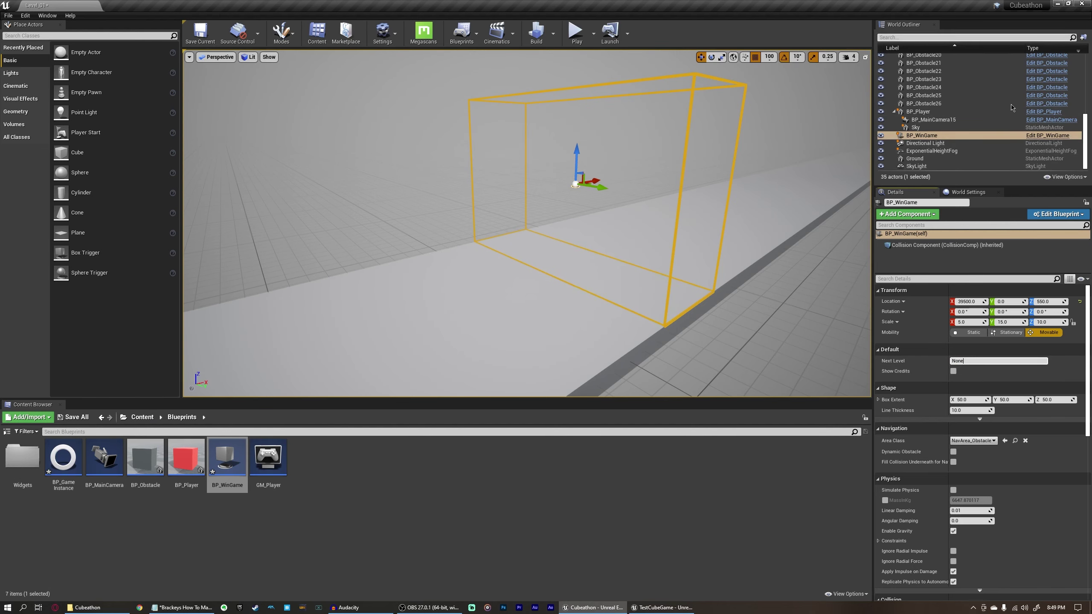
pyautogui.doubleClick(982, 362)
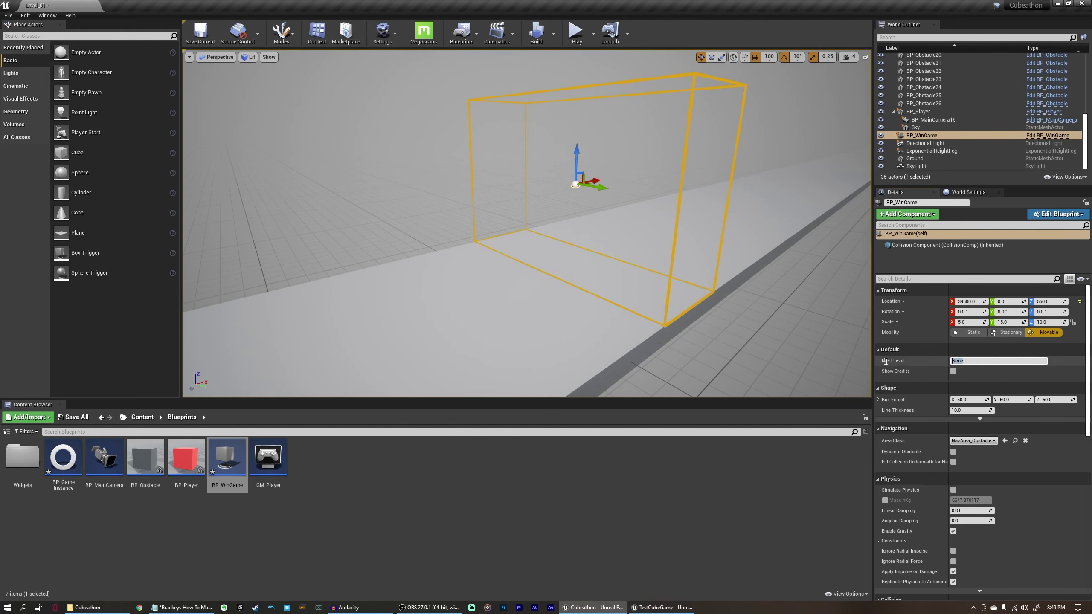
pyautogui.moveTo(665, 310); pyautogui.dragTo(665, 310, button='right')
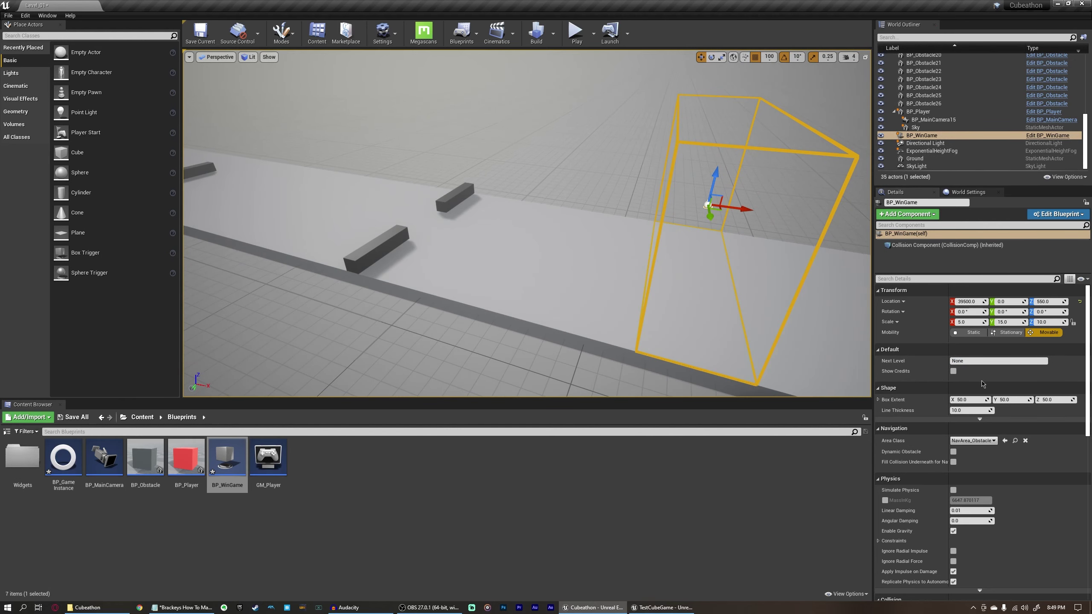
pyautogui.click(984, 361)
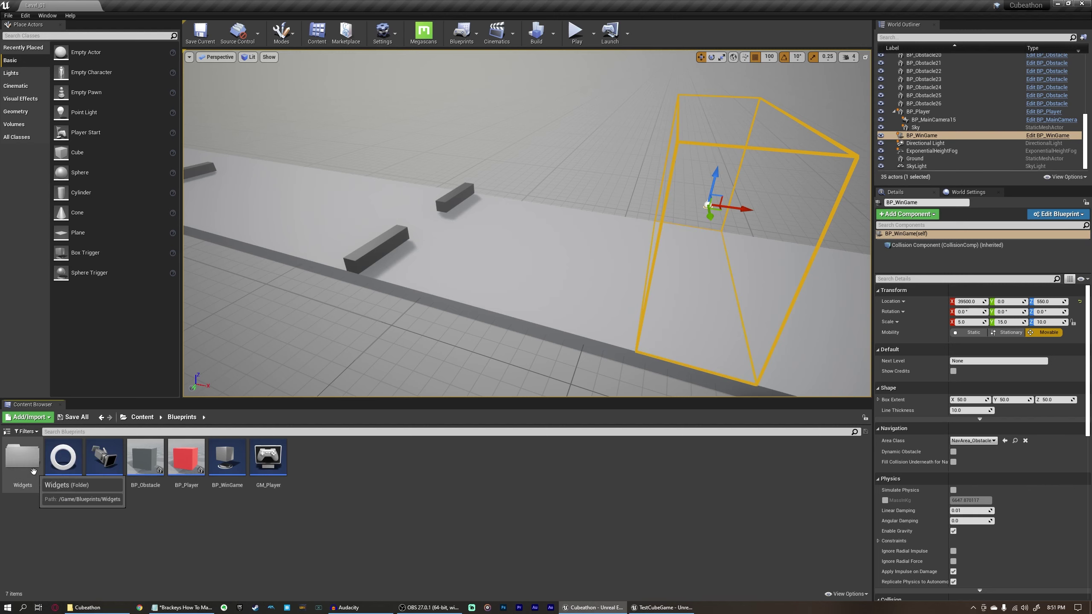
# - Create a Widget Blueprint named WBP_WinGame in the Widgets folder and open it for editing
pyautogui.doubleClick(22, 456)
pyautogui.rightClick(140, 467)
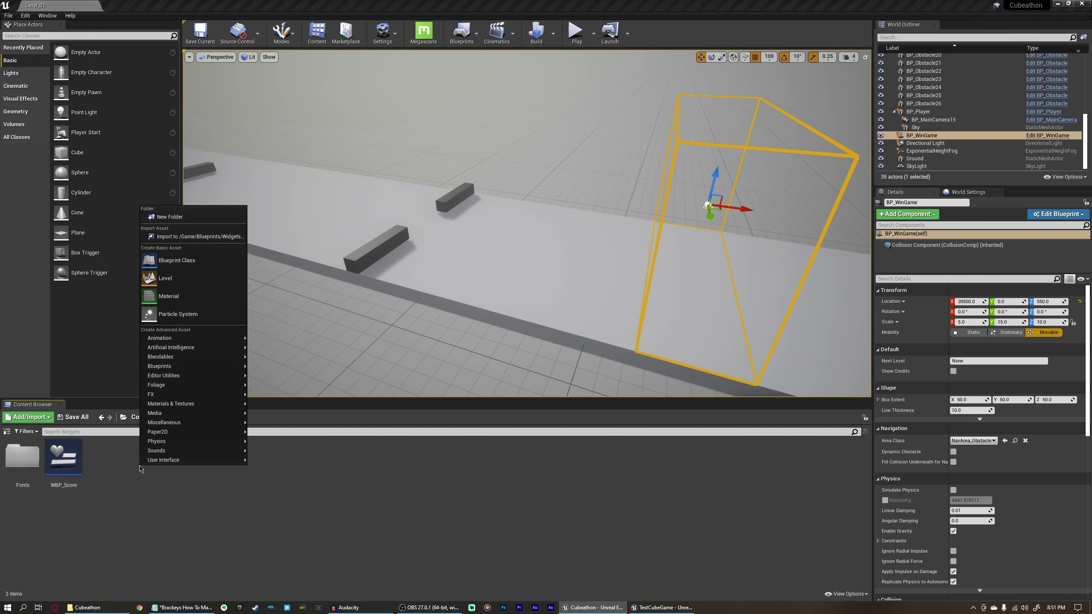
pyautogui.moveTo(153, 463)
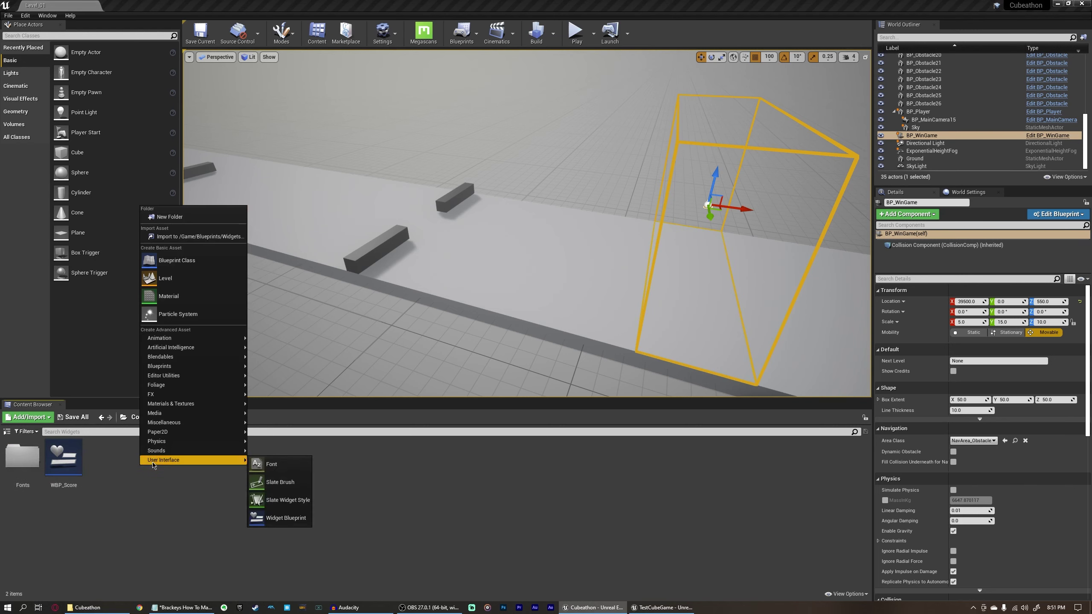
pyautogui.click(271, 518)
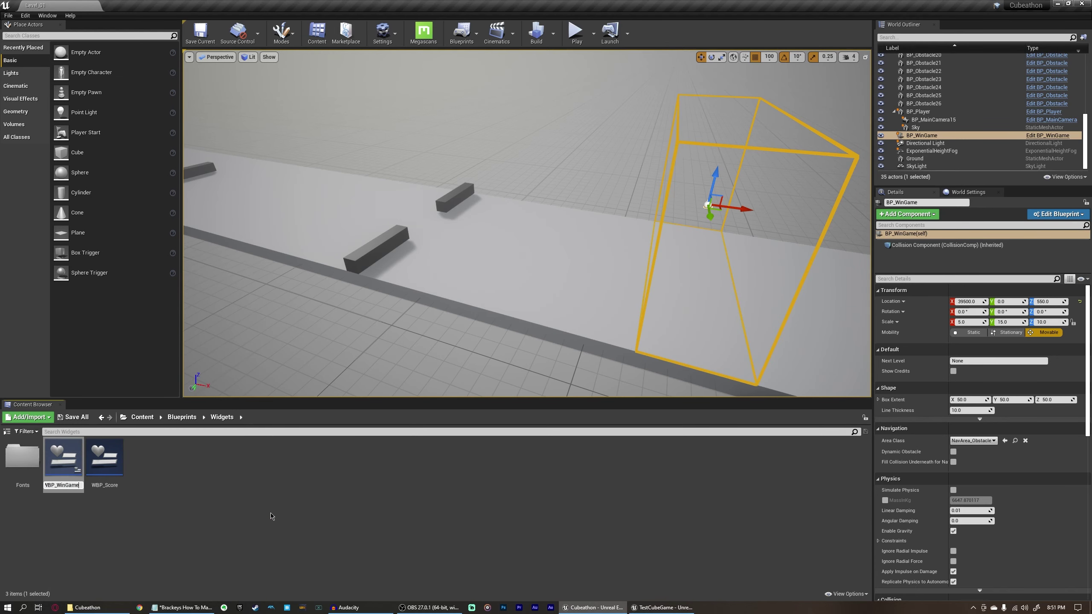
pyautogui.write('WBP_WinGame')
pyautogui.press('Return')
pyautogui.doubleClick(104, 457)
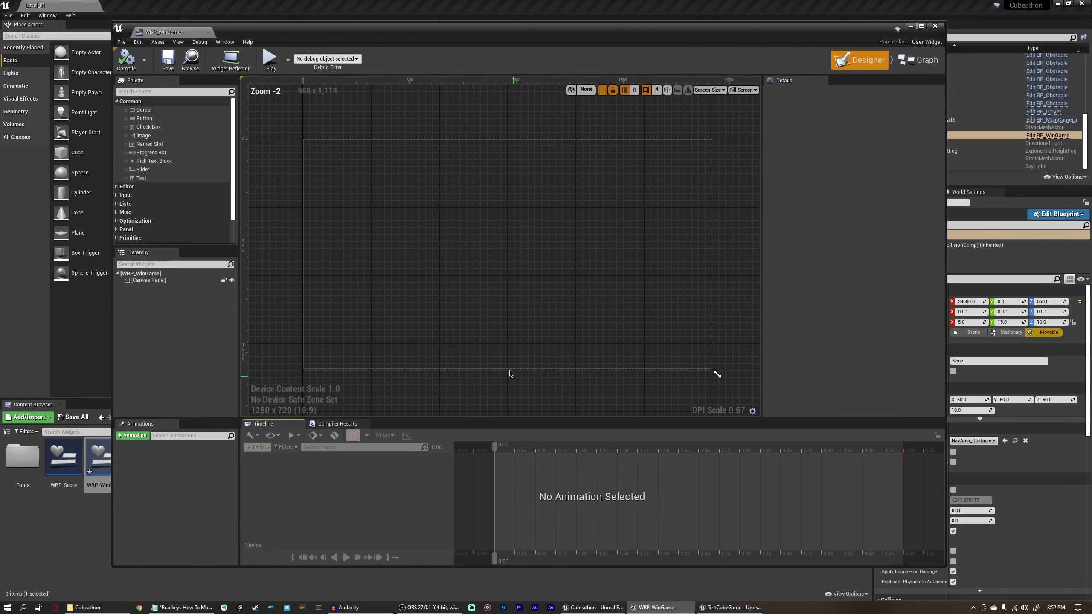
# - Add an Image to WBP_WinGame's Canvas Panel and set its anchors to stretch across the full canvas
pyautogui.click(504, 229)
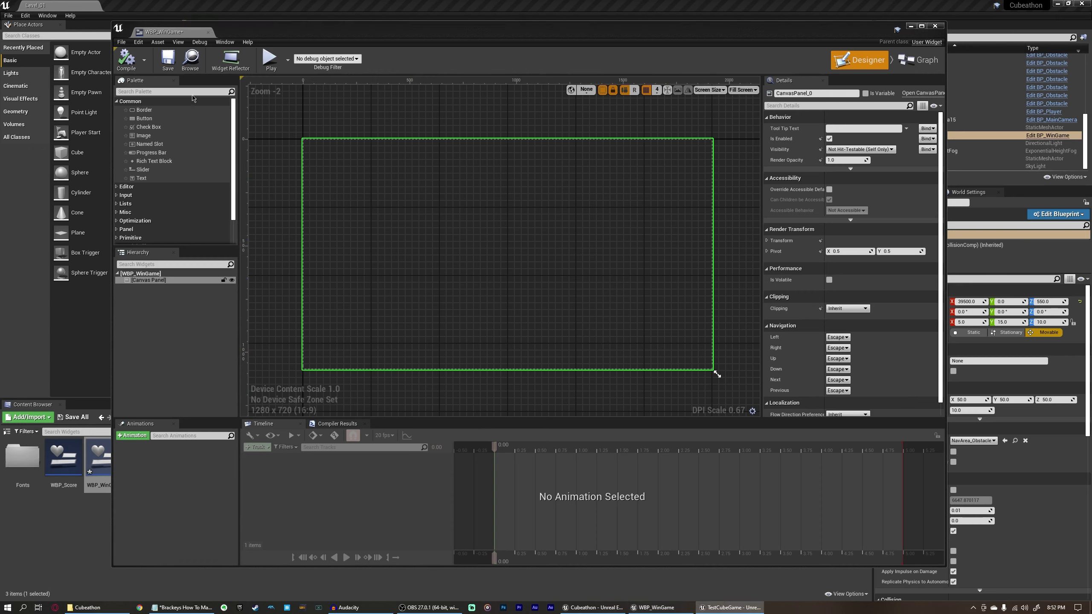
pyautogui.click(140, 137)
pyautogui.moveTo(140, 138); pyautogui.dragTo(505, 239)
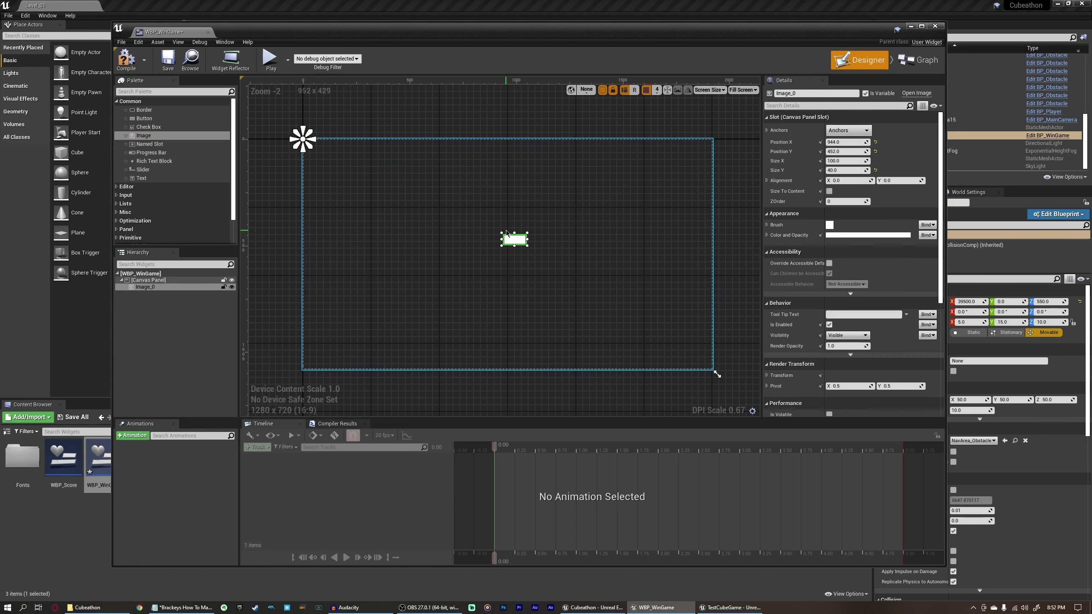
pyautogui.click(847, 130)
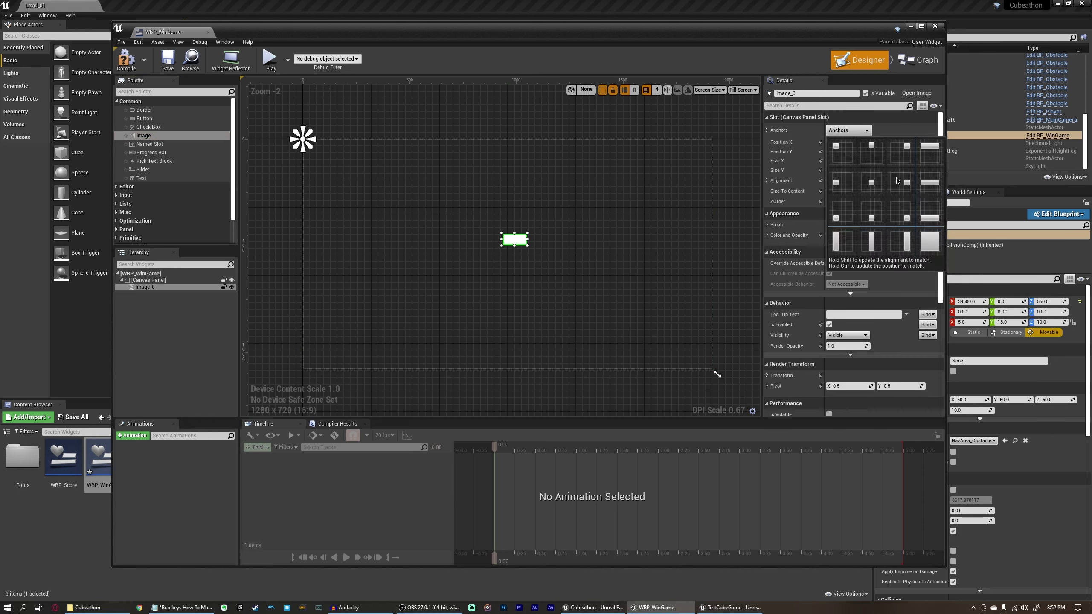
pyautogui.click(930, 241)
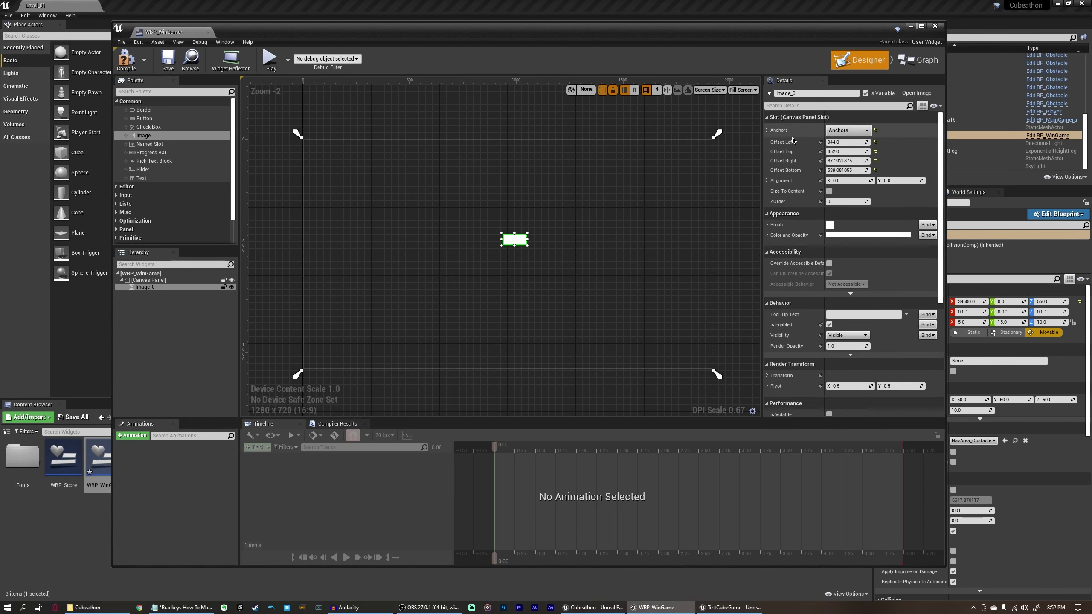
# - Set the image's left, top, right and bottom offsets to 0
pyautogui.click(838, 143)
pyautogui.write('0')
pyautogui.press('Tab')
pyautogui.write('0')
pyautogui.press('Tab')
pyautogui.write('0')
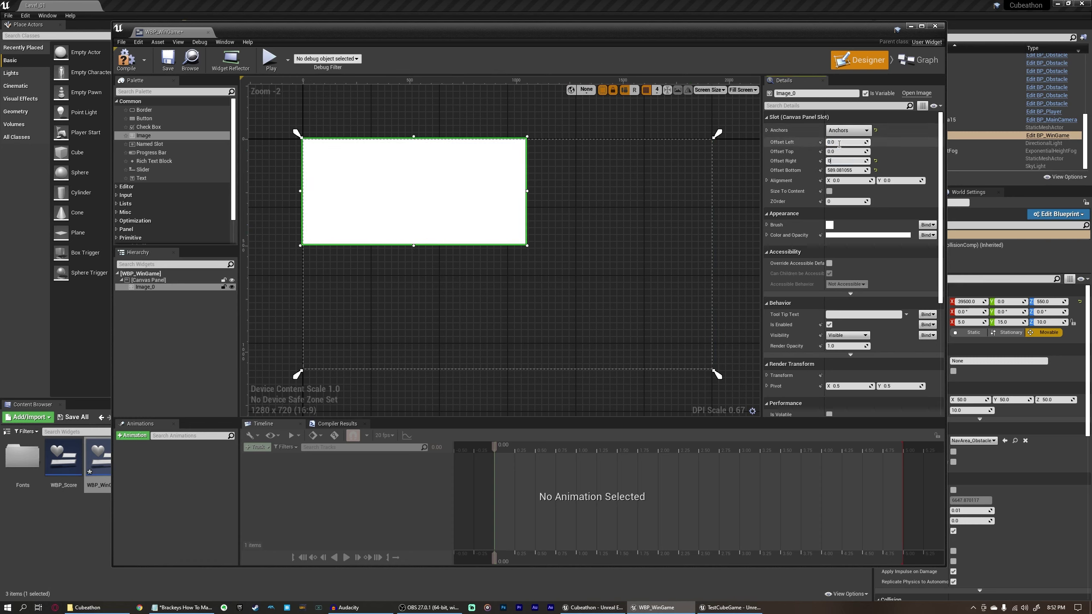
pyautogui.press('Tab')
pyautogui.write('0')
pyautogui.press('Return')
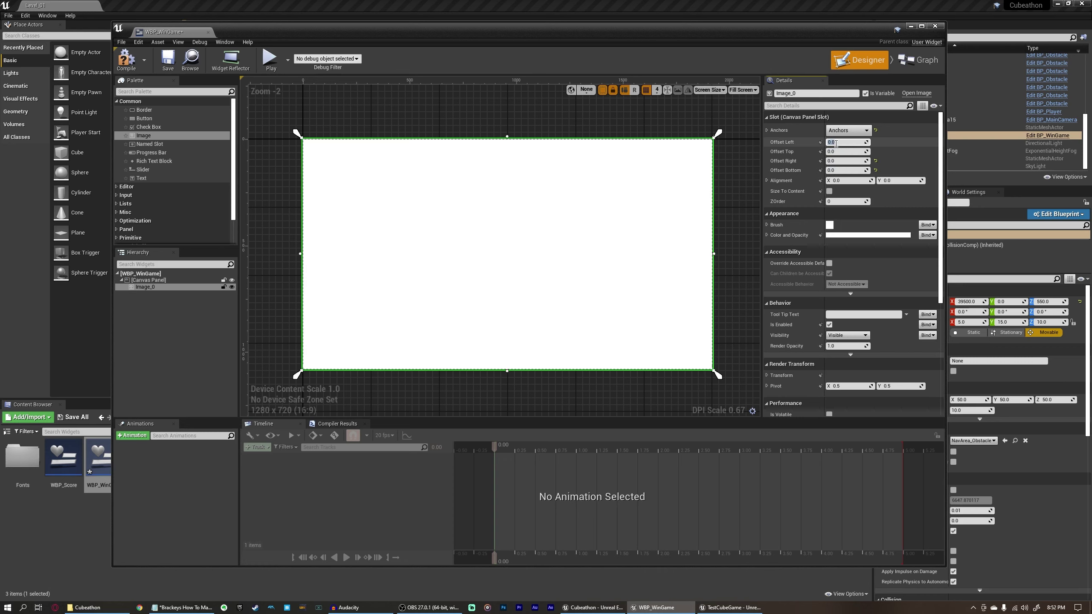
# - Set the image's left, top, right and bottom offsets to -10 so it extends past the canvas edges
pyautogui.click(836, 143)
pyautogui.write('-10')
pyautogui.press('Tab')
pyautogui.write('-10')
pyautogui.press('Tab')
pyautogui.write('-10')
pyautogui.press('Tab')
pyautogui.write('-10')
pyautogui.press('Return')
pyautogui.scroll(6, 730, 153)
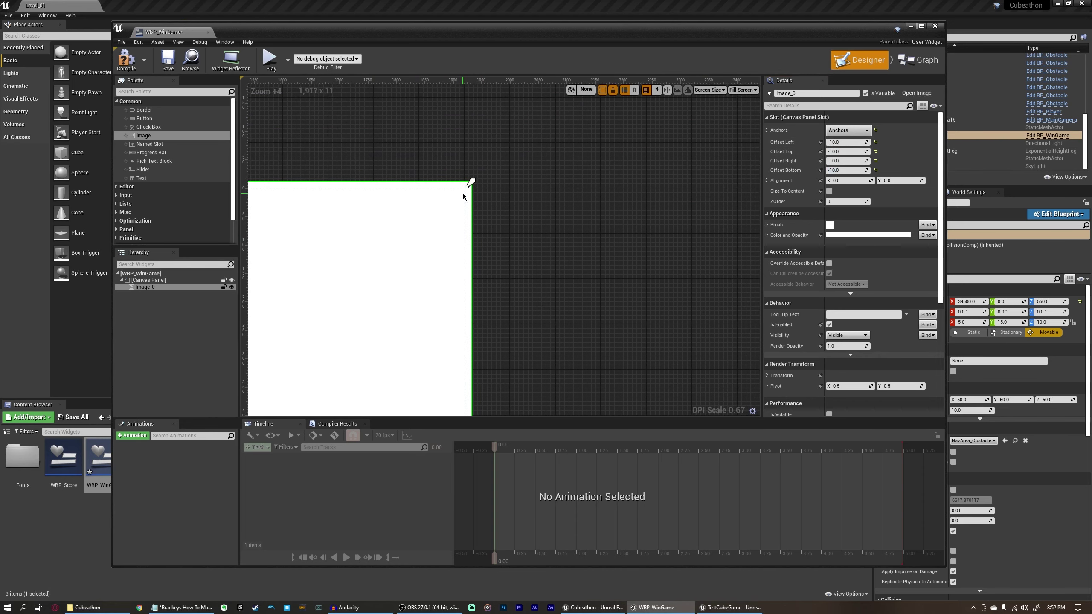
pyautogui.scroll(1, 481, 211)
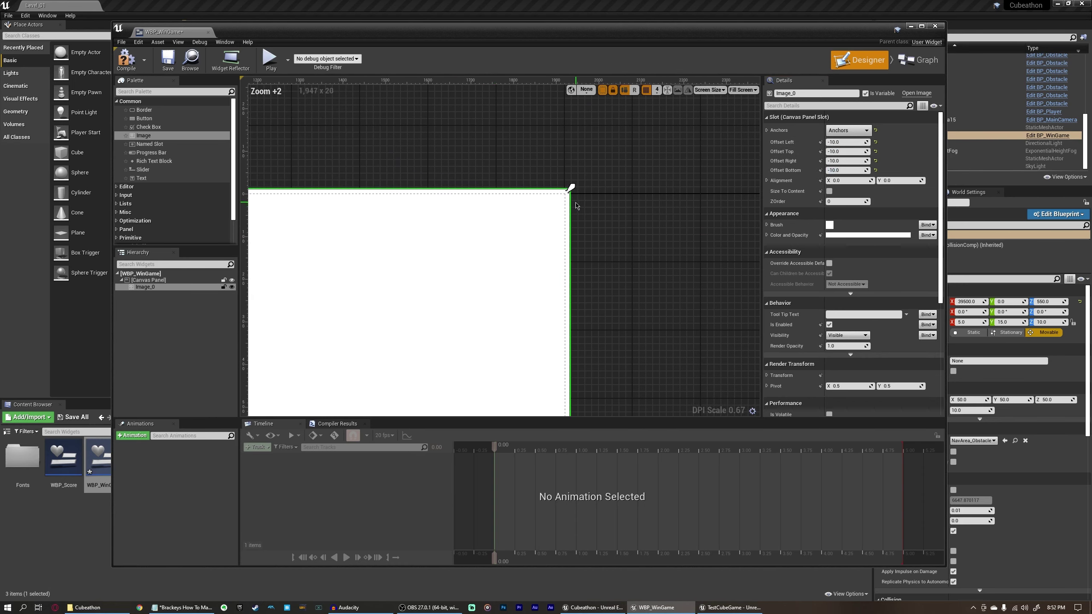
pyautogui.scroll(2, 592, 191)
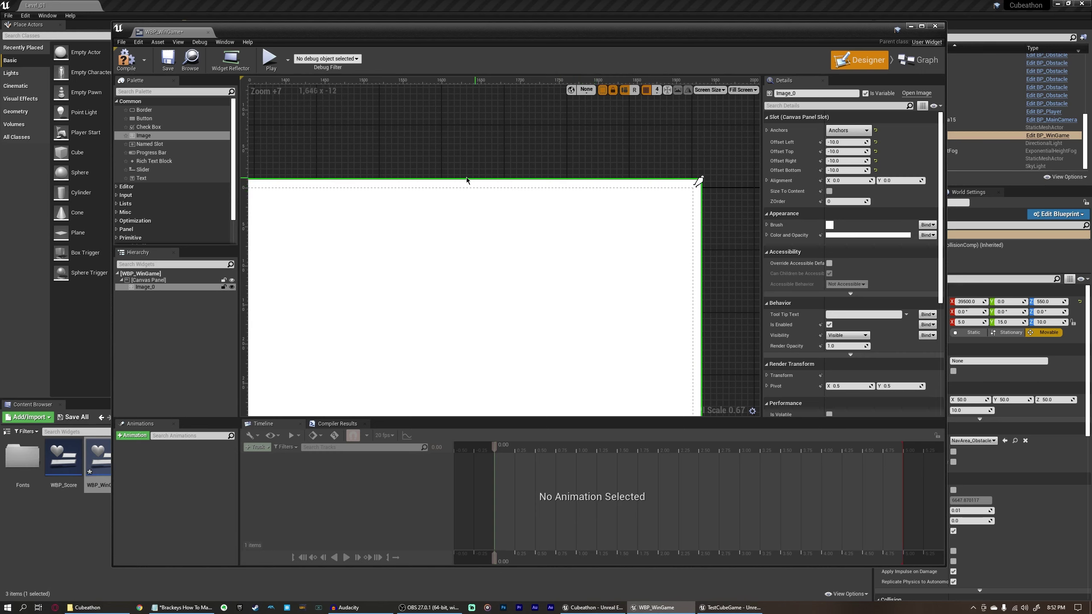
pyautogui.scroll(-9, 469, 177)
pyautogui.moveTo(480, 168); pyautogui.dragTo(678, 132, button='right')
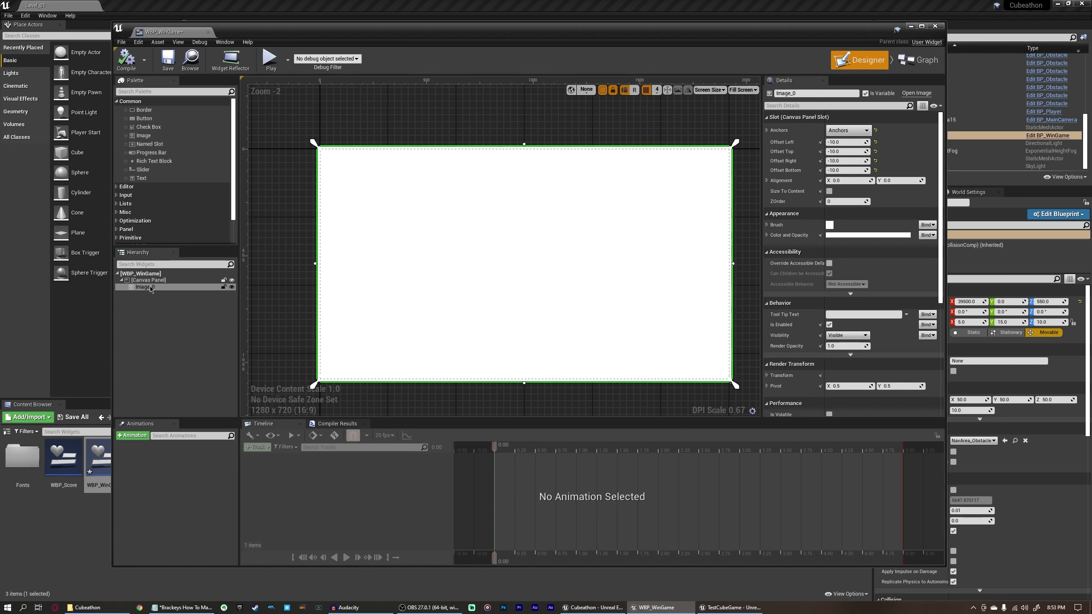
# - Rename the full-screen image in the widget hierarchy to Background
pyautogui.doubleClick(146, 287)
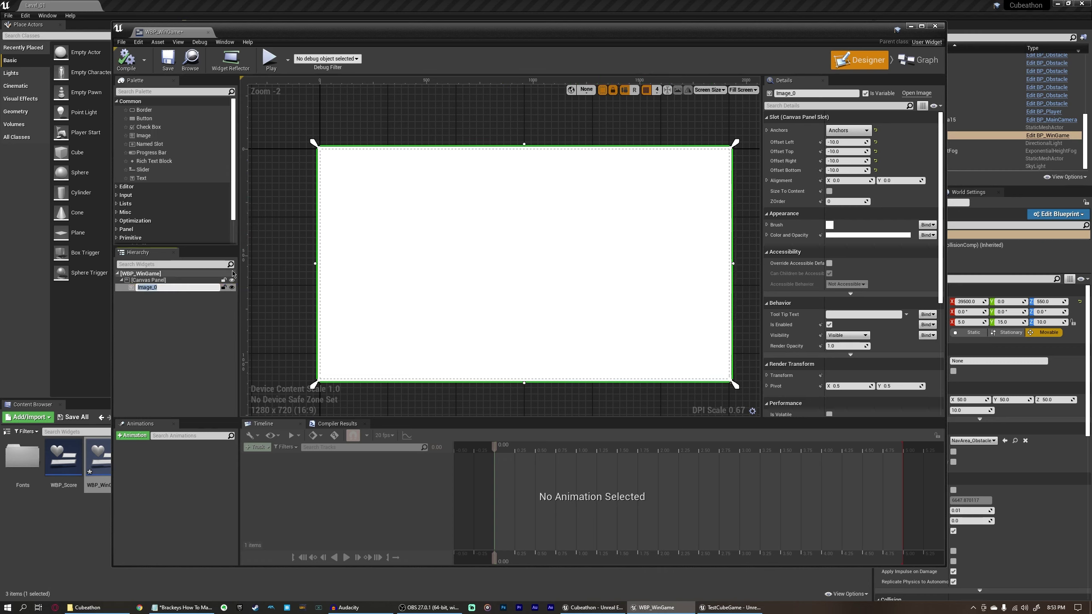
pyautogui.write('Bacjkg')
pyautogui.press('BackSpace')
pyautogui.press('BackSpace')
pyautogui.press('BackSpace')
pyautogui.write('kground')
pyautogui.press('Return')
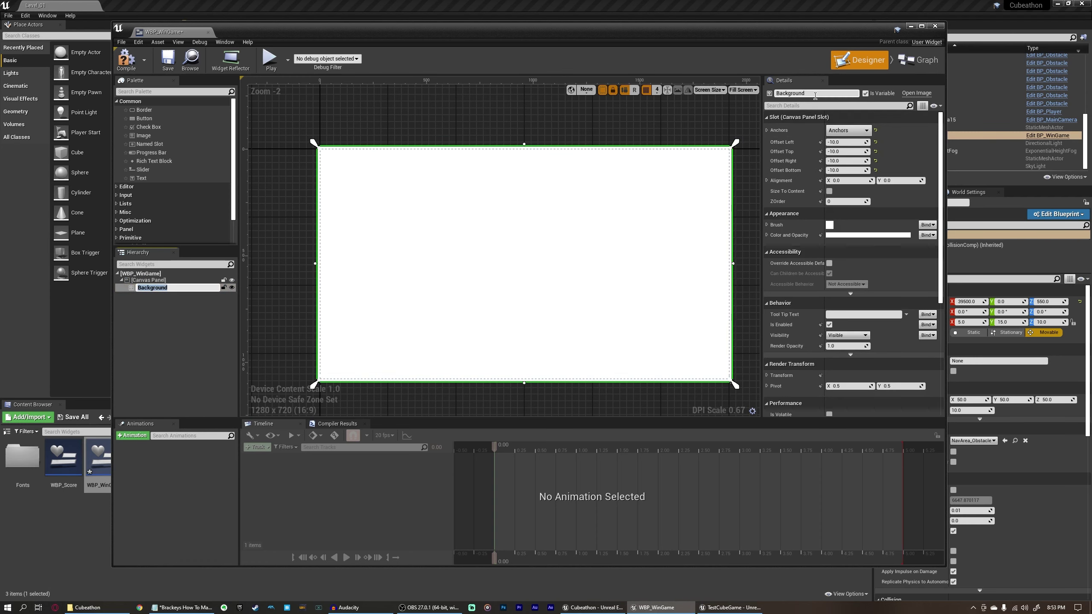
pyautogui.moveTo(808, 92); pyautogui.dragTo(769, 95)
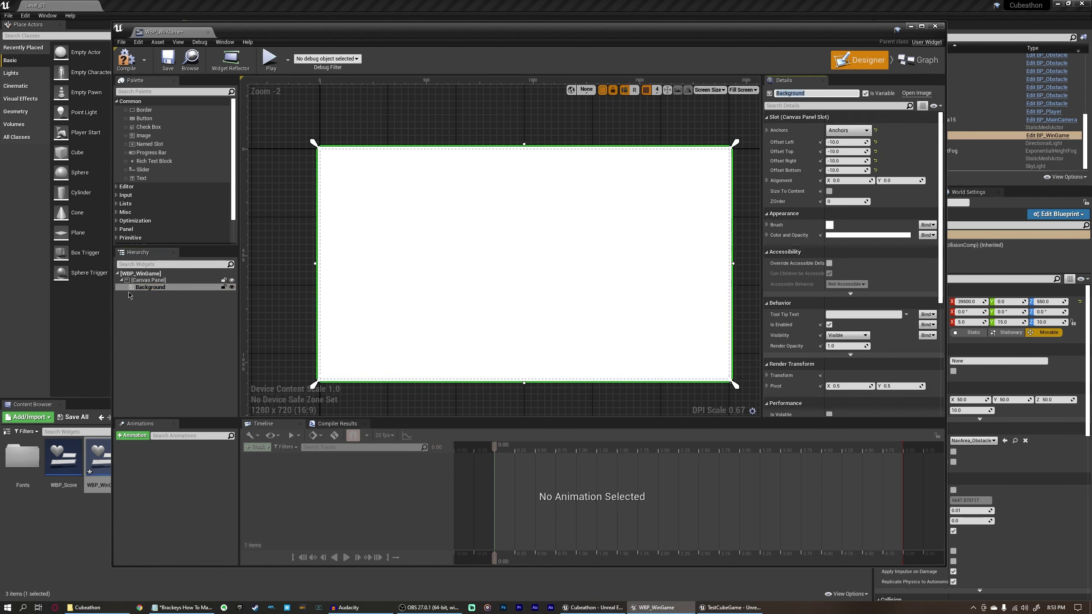
pyautogui.click(152, 289)
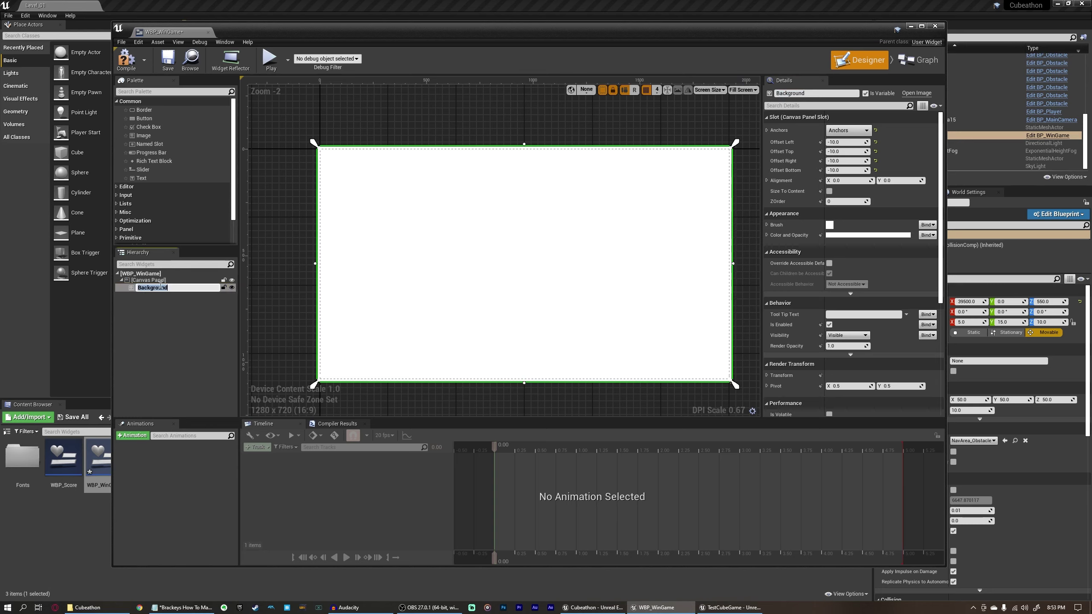
pyautogui.click(166, 313)
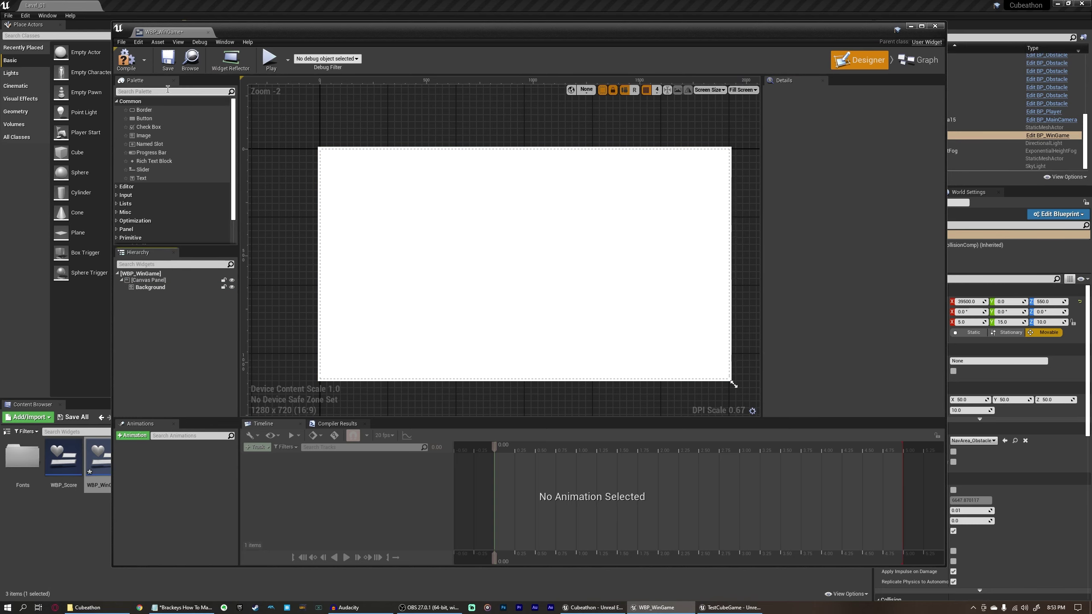
# - Find the Vertical Box widget and add it under the Canvas Panel alongside Background
pyautogui.click(168, 91)
pyautogui.write('verticle')
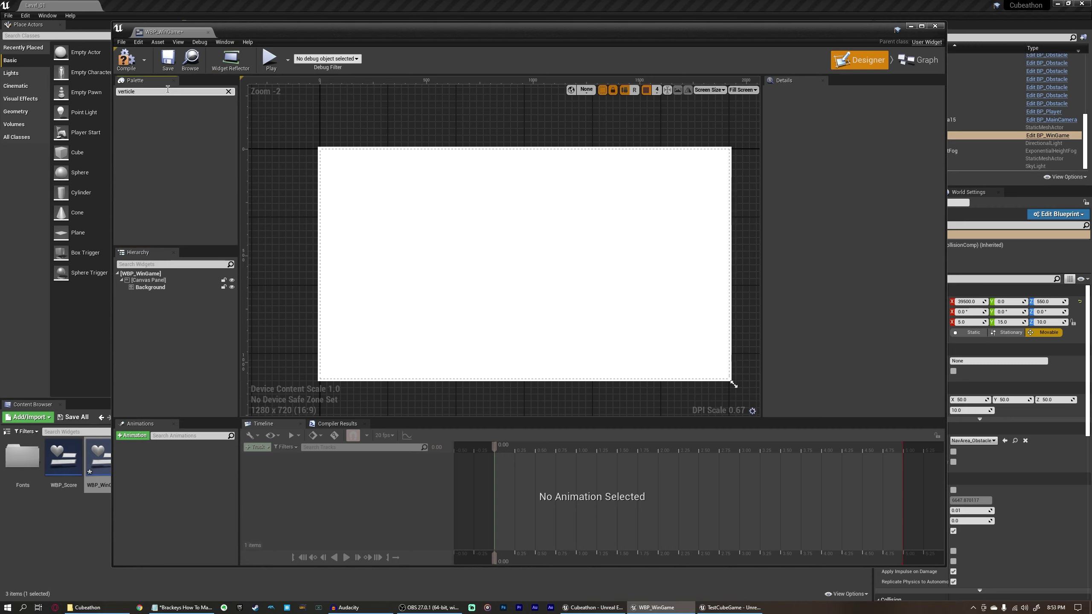
pyautogui.press('BackSpace')
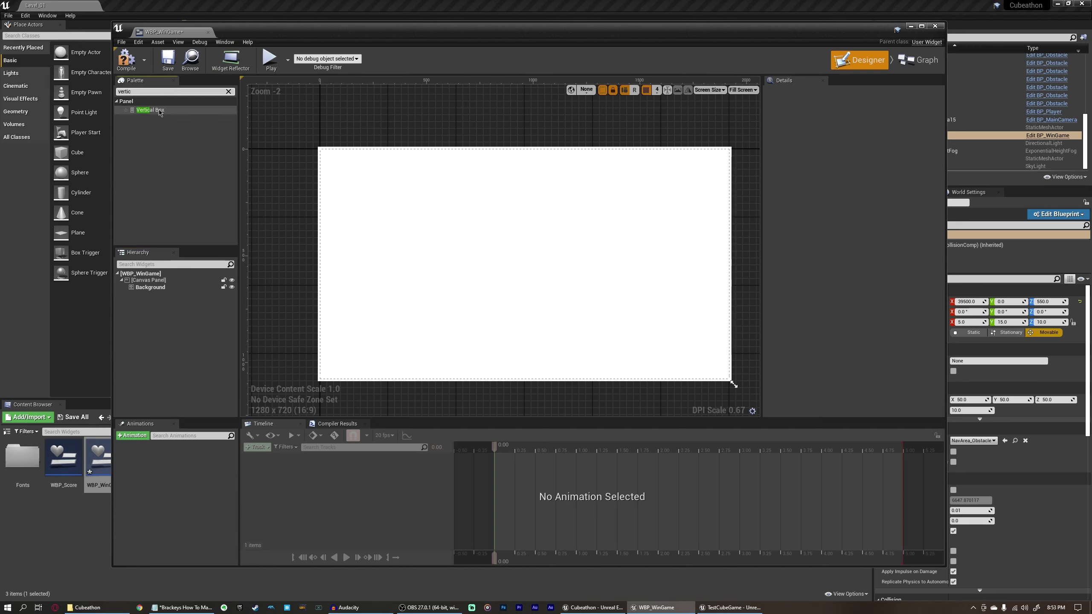
pyautogui.moveTo(163, 112); pyautogui.dragTo(147, 282)
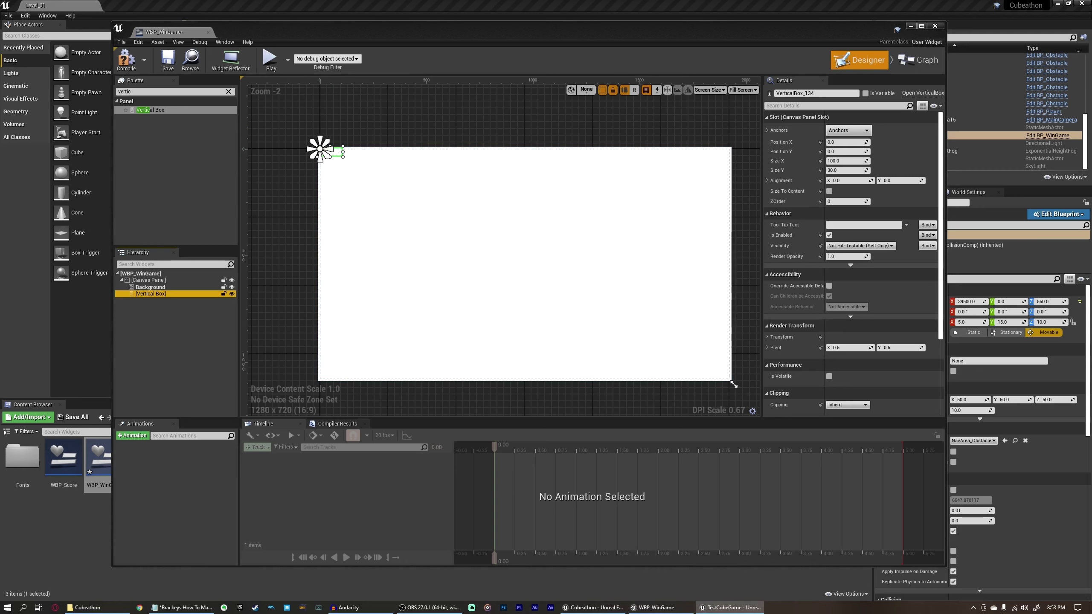
# - Anchor the vertical box to the canvas's top centre and set its position to X 0, Y 450
pyautogui.click(849, 131)
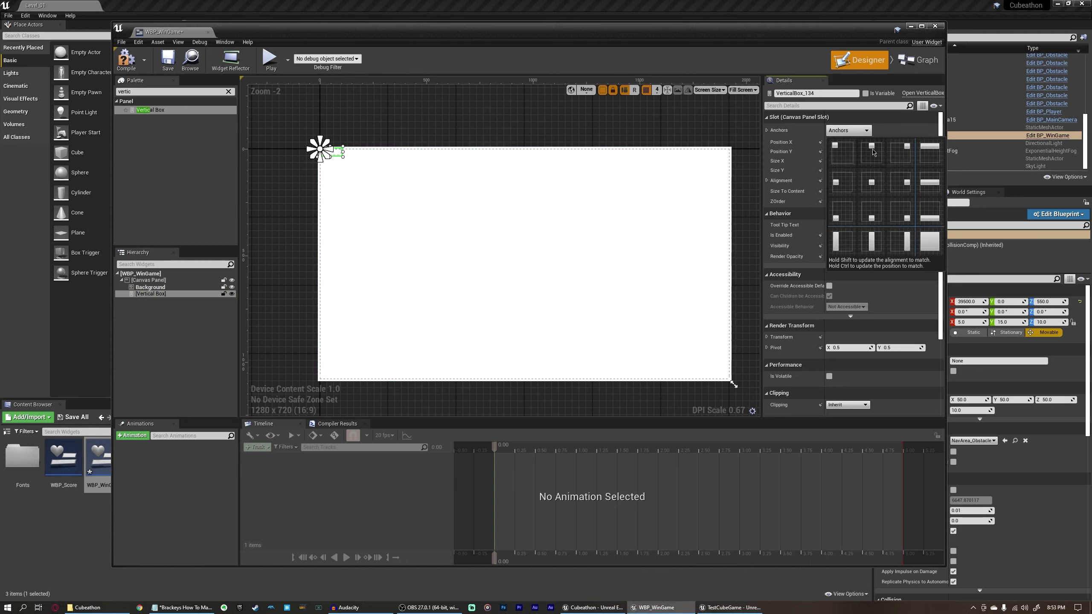
pyautogui.click(850, 142)
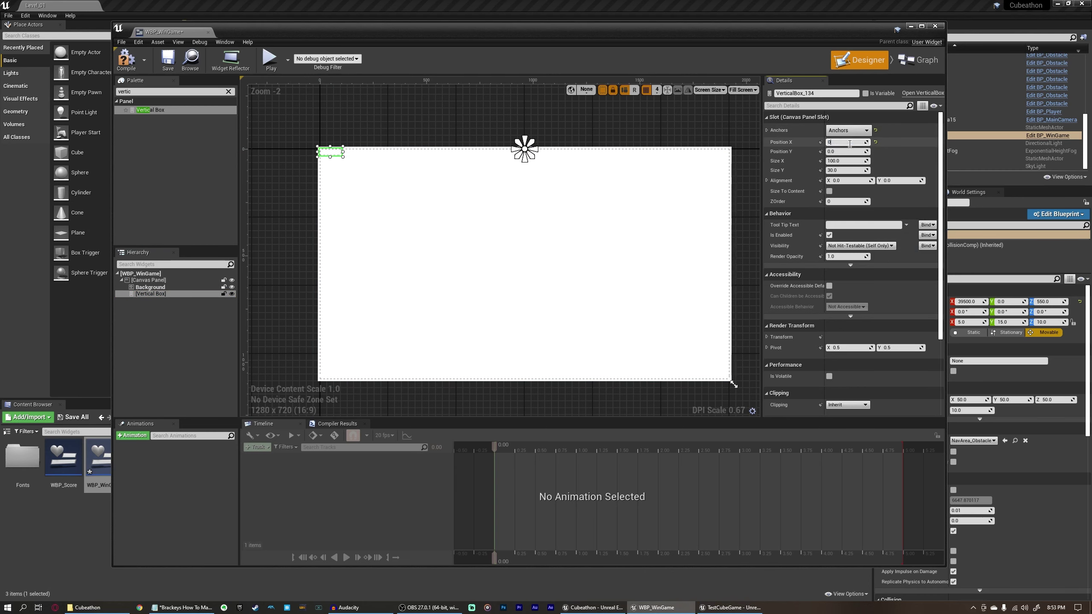
pyautogui.write('0')
pyautogui.press('Return')
pyautogui.click(844, 152)
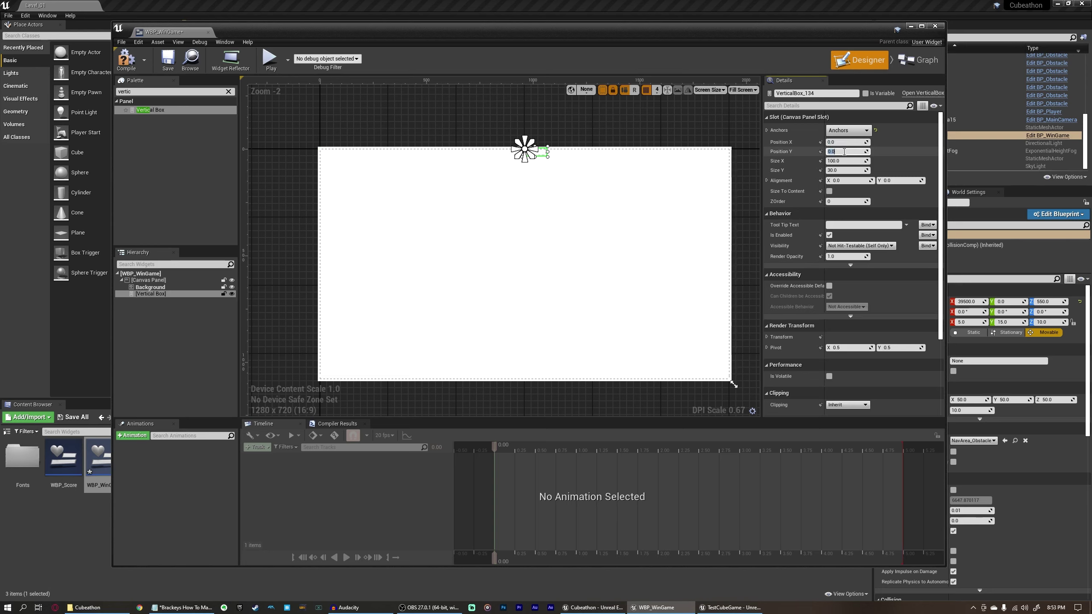
pyautogui.press('Return')
# - Set the vertical box's size to X 930 and Y 470
pyautogui.click(841, 162)
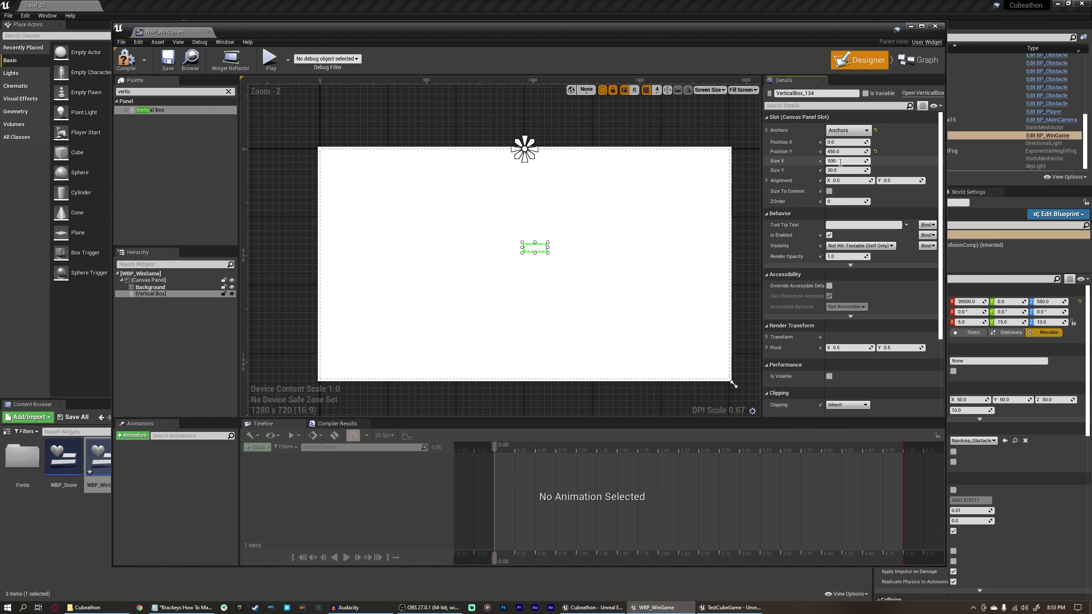
pyautogui.write('930')
pyautogui.press('Tab')
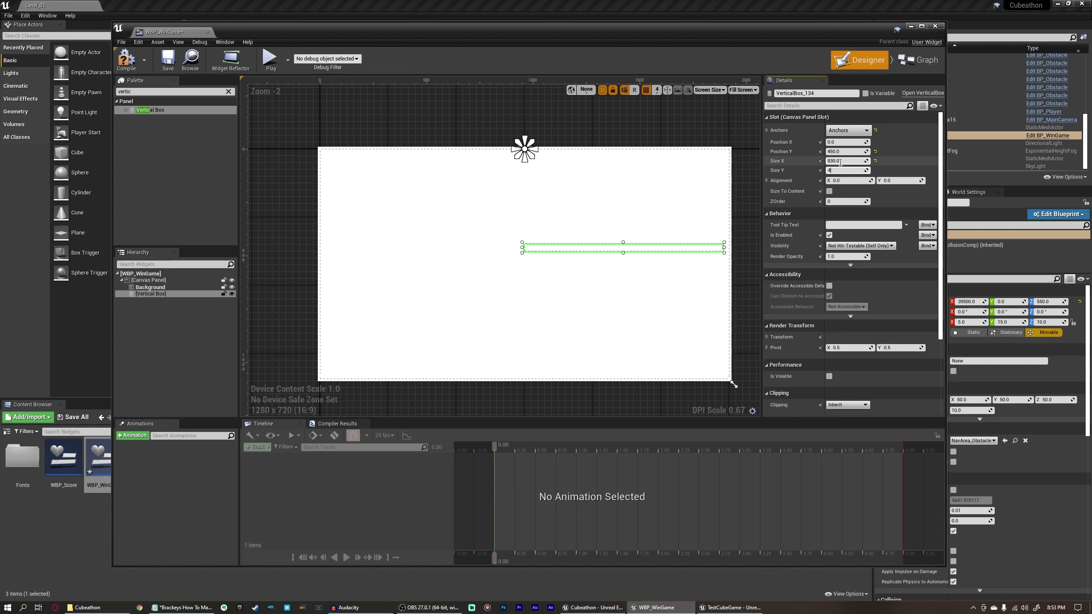
pyautogui.write('470')
pyautogui.press('Return')
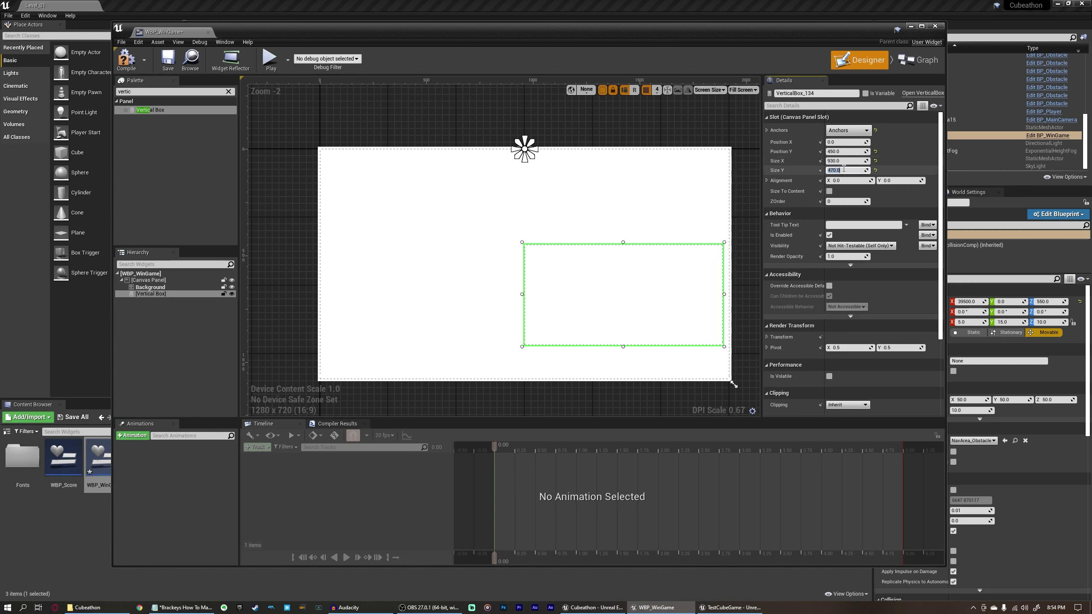
# - Set the vertical box's alignment to 0.5 in both X and Y
pyautogui.click(840, 181)
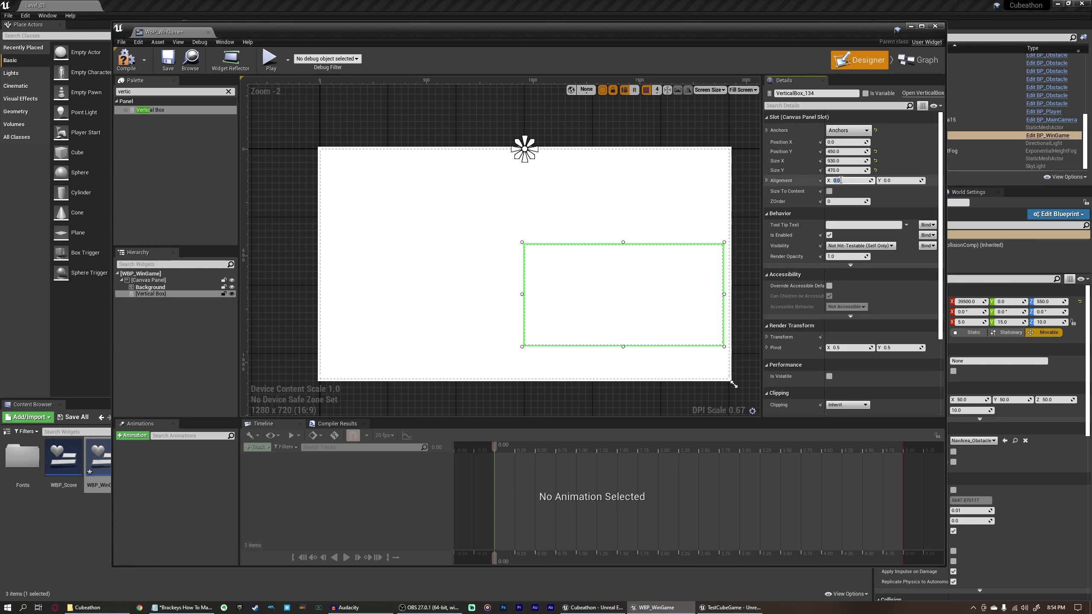
pyautogui.write('.5')
pyautogui.press('Tab')
pyautogui.write('.5')
pyautogui.press('Return')
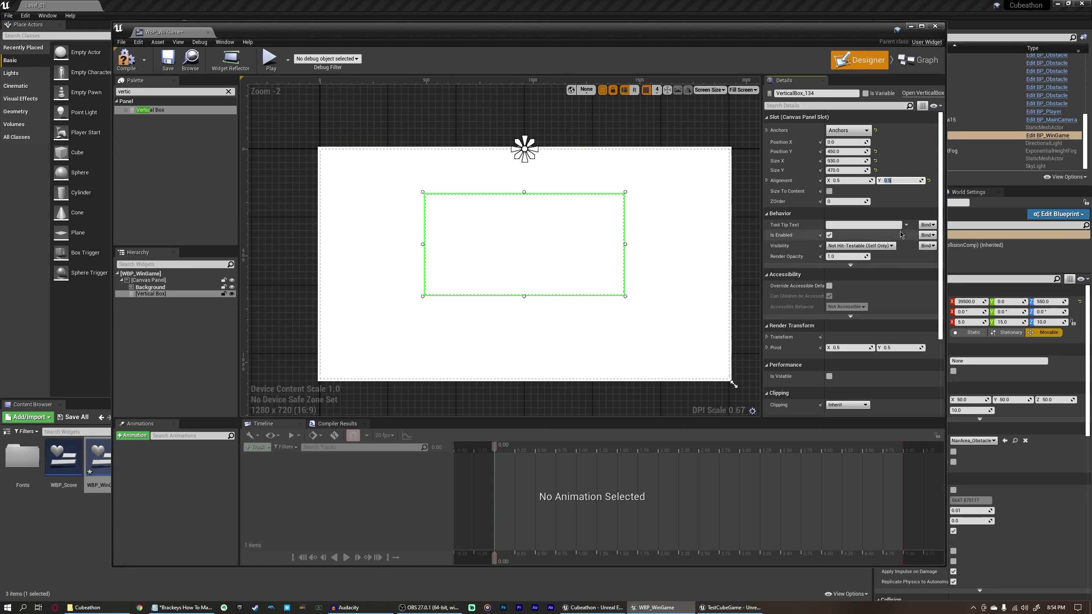
pyautogui.click(897, 202)
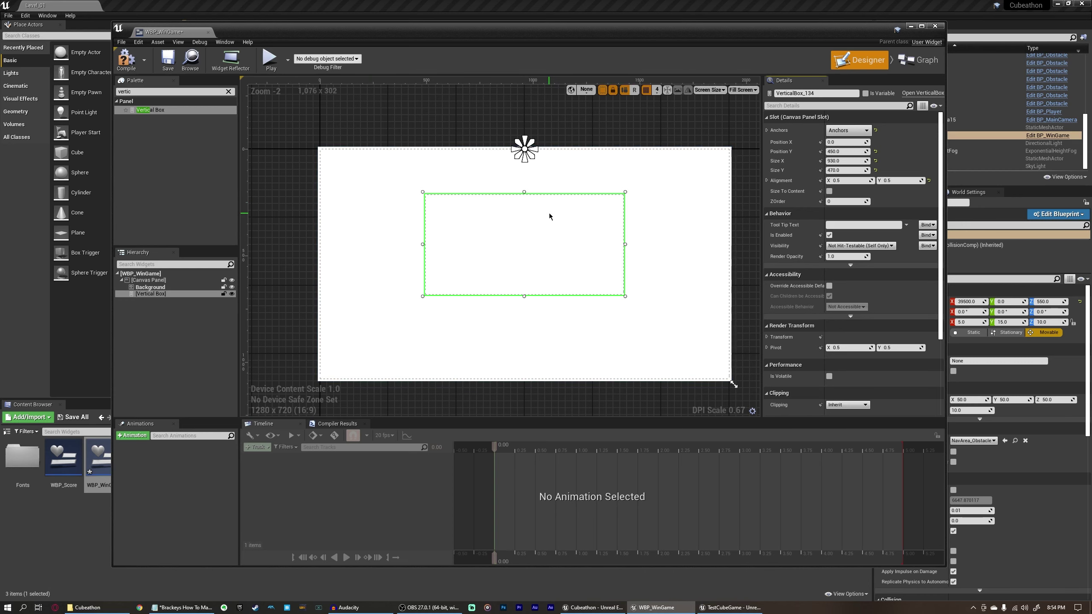
# - Find the Text widget and add it inside the Vertical Box
pyautogui.moveTo(156, 92); pyautogui.dragTo(22, 92)
pyautogui.write('text')
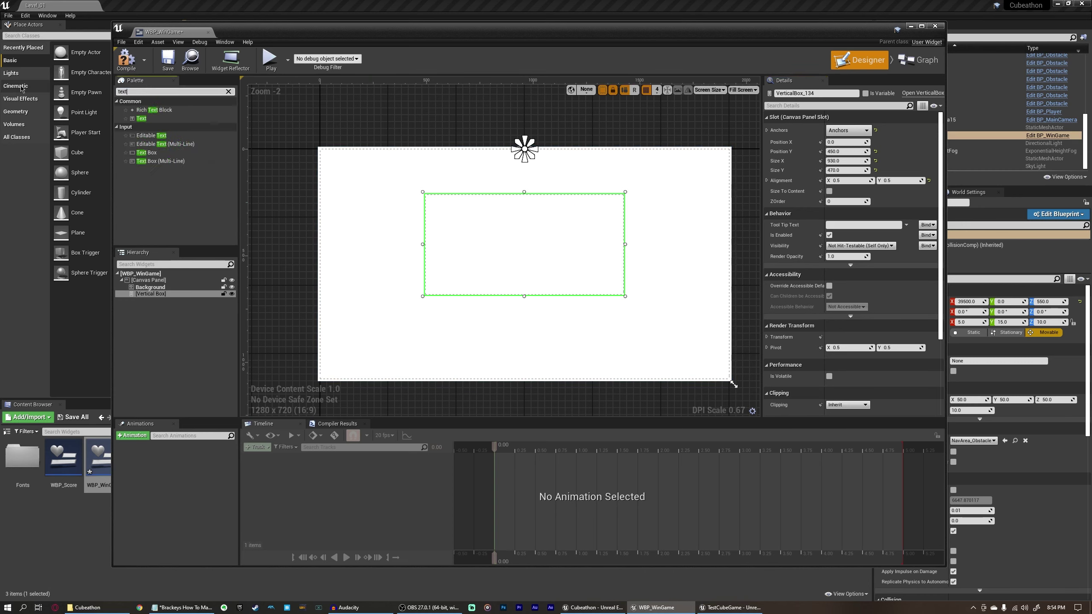
pyautogui.click(142, 118)
pyautogui.moveTo(142, 118); pyautogui.dragTo(158, 298)
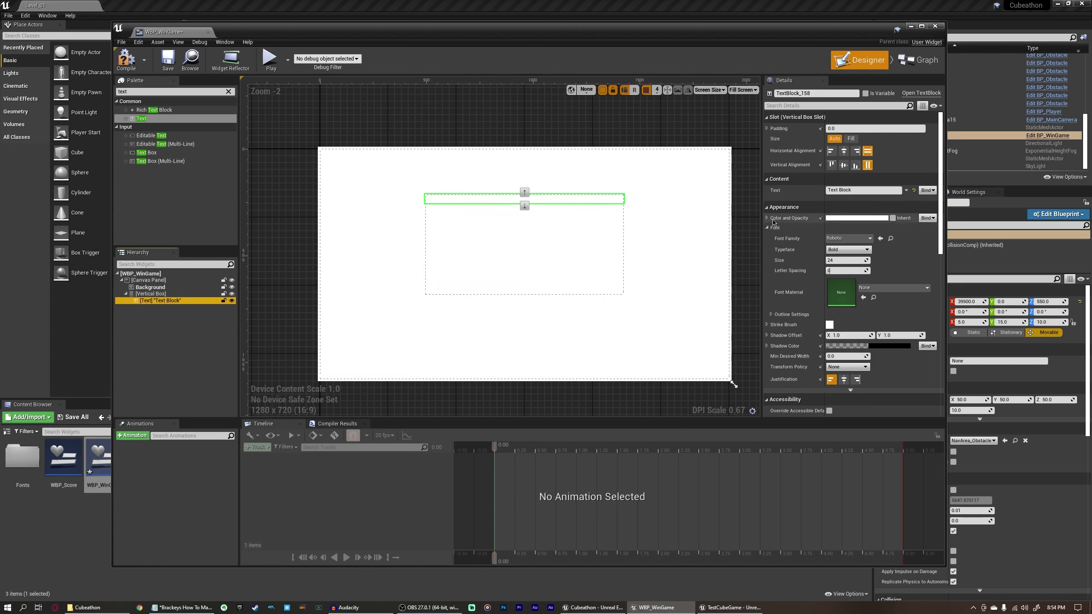
# - Set the new text block's colour to black and its text to LEVEL
pyautogui.click(842, 222)
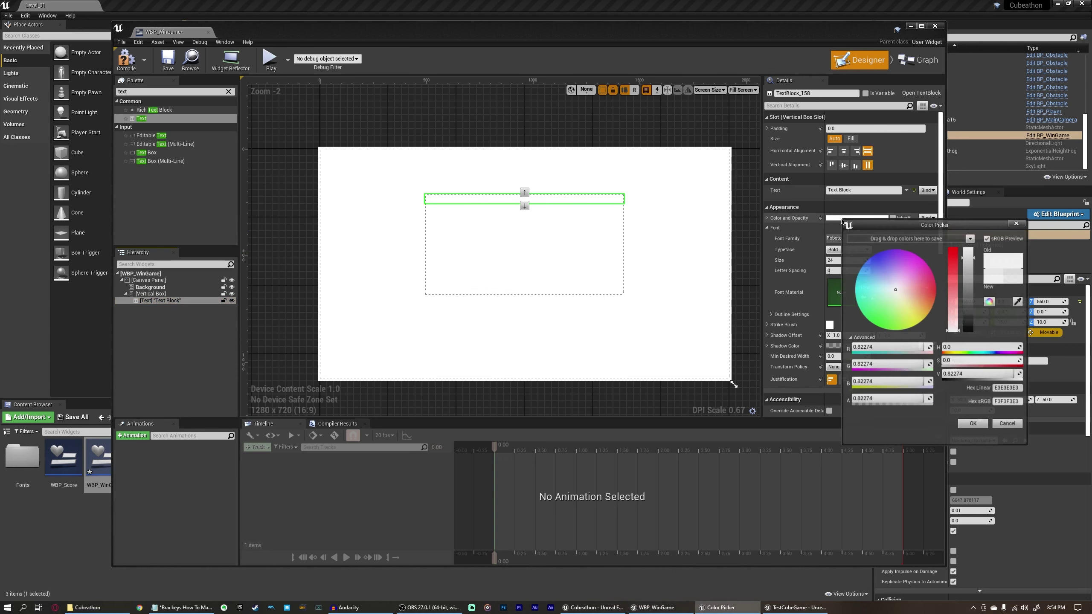
pyautogui.moveTo(978, 284); pyautogui.dragTo(978, 327)
pyautogui.click(973, 429)
pyautogui.click(859, 190)
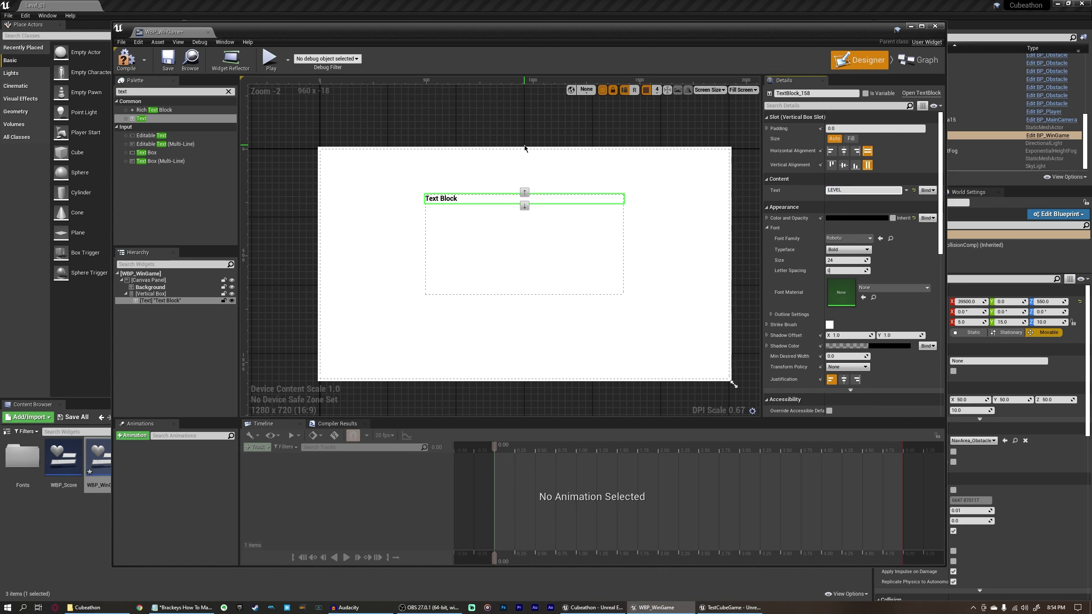
# - Style the LEVEL text with Roboto-Thin_Font, centred justification, Fill slot sizing and font size 200
pyautogui.click(849, 238)
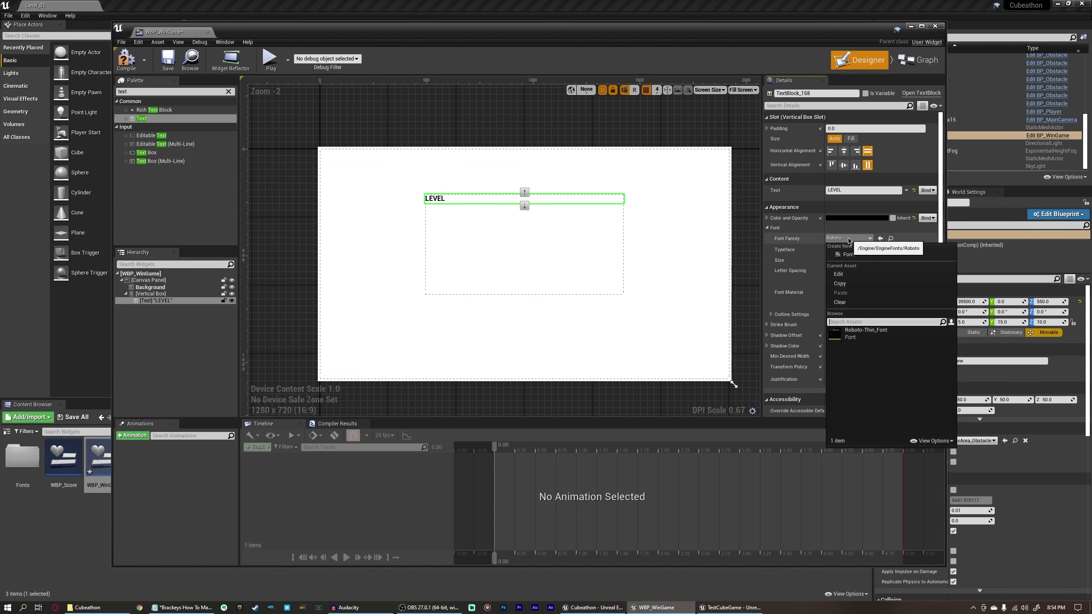
pyautogui.click(859, 332)
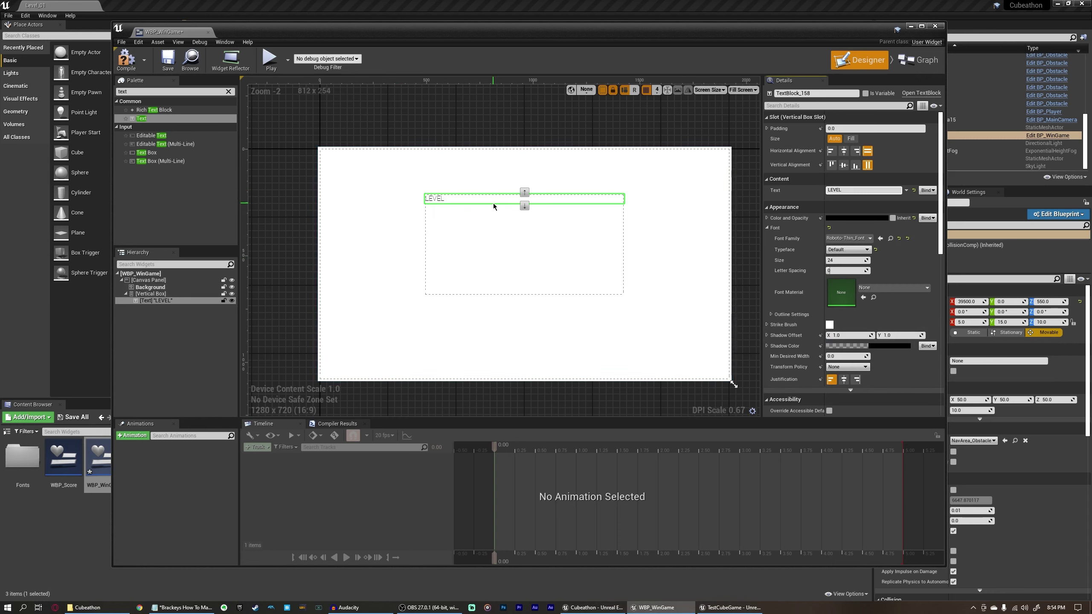
pyautogui.click(844, 379)
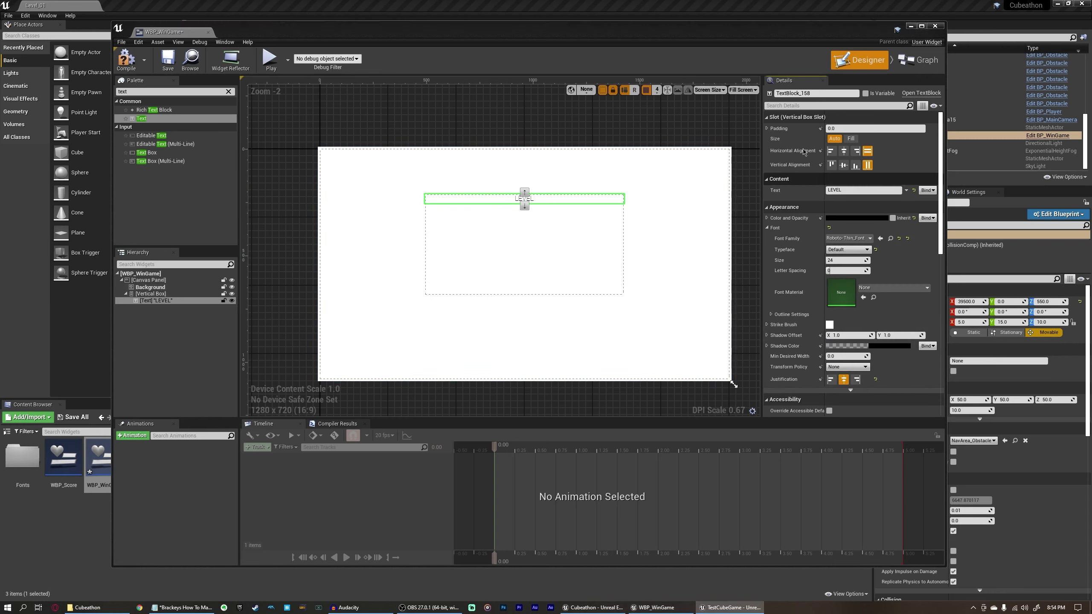
pyautogui.click(851, 139)
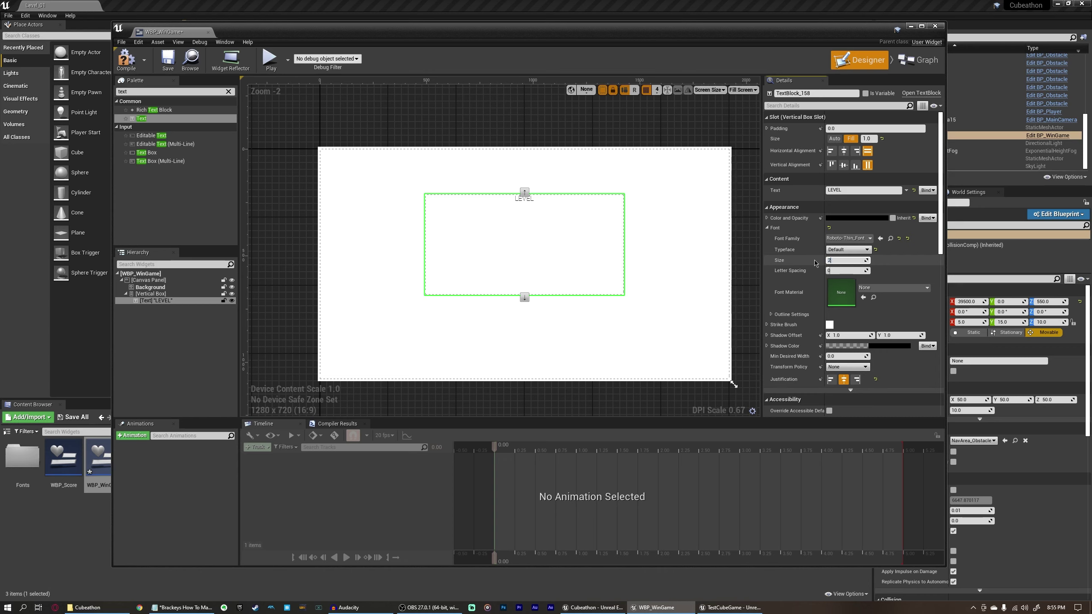
pyautogui.press('Return')
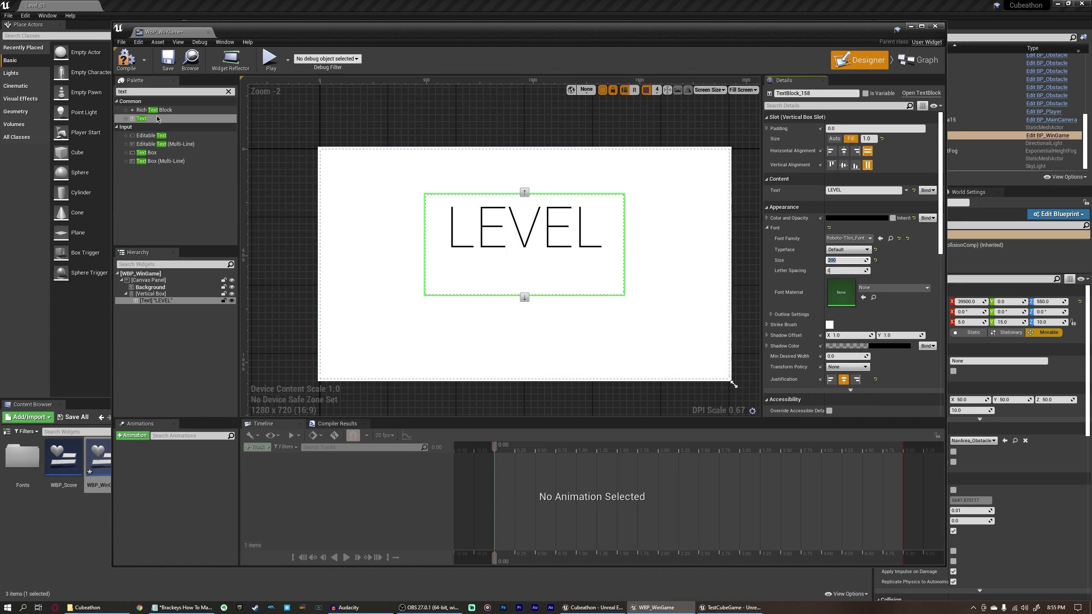
# - Add a second Text widget to the Vertical Box below the LEVEL text
pyautogui.moveTo(157, 119); pyautogui.dragTo(194, 163)
pyautogui.moveTo(163, 276); pyautogui.dragTo(154, 297)
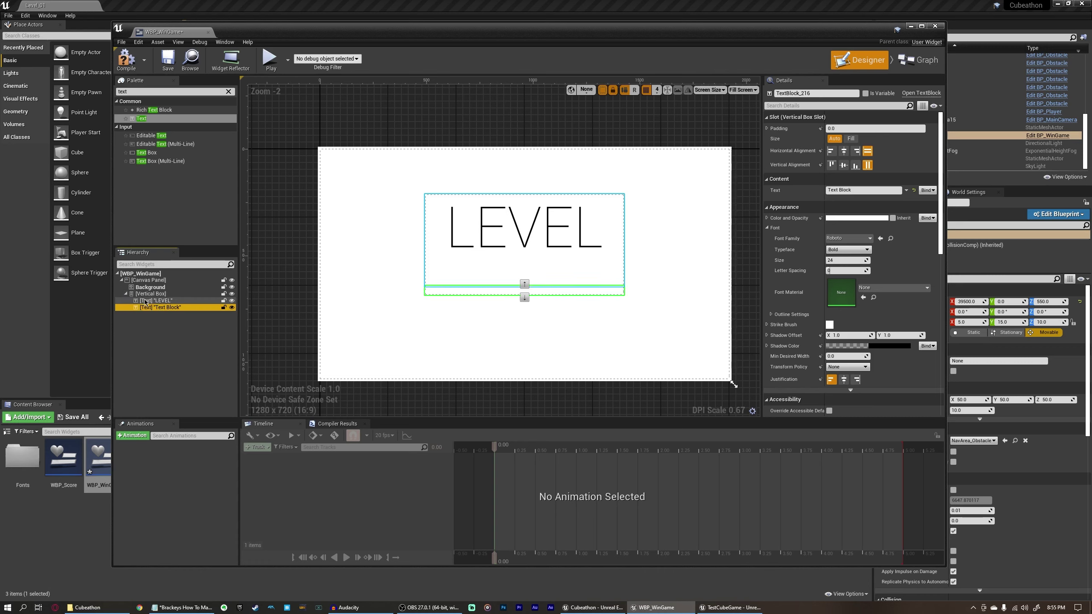
pyautogui.click(146, 301)
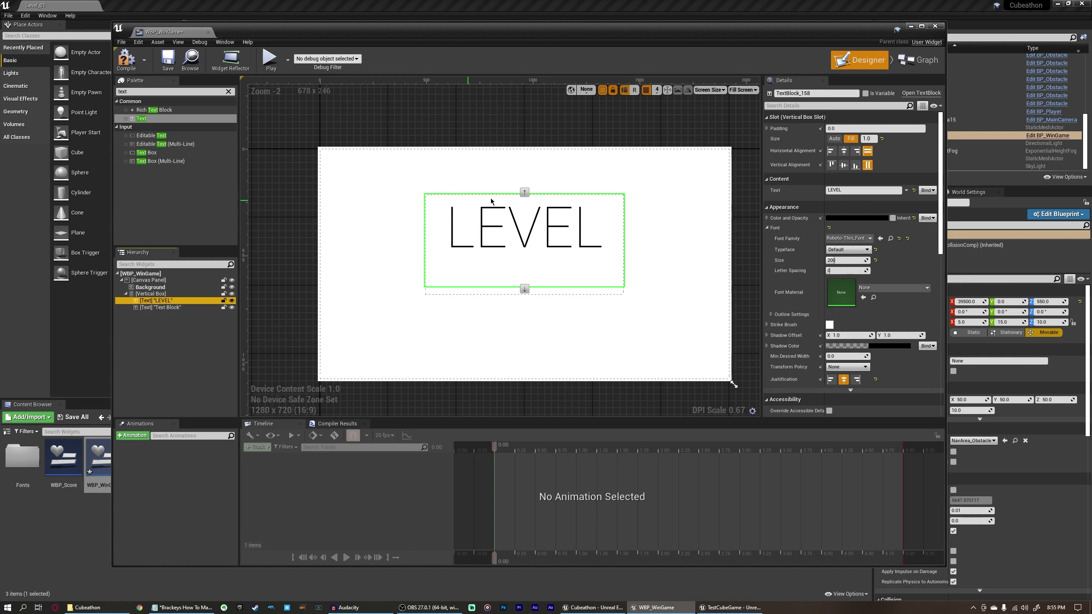
# - Set the second text block's slot size to Fill and its text to COMPLETE
pyautogui.click(541, 291)
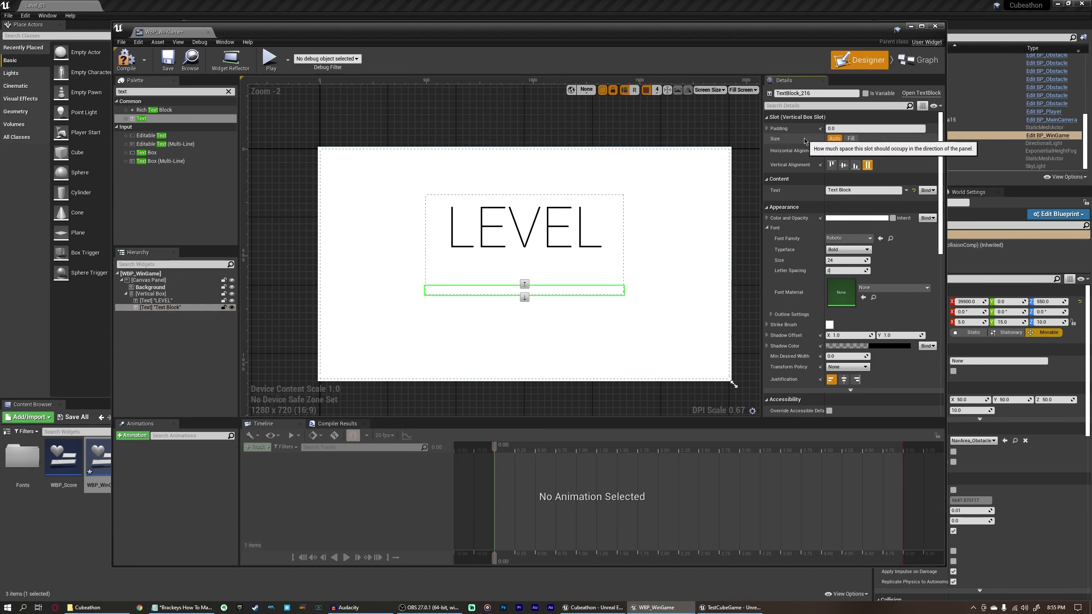
pyautogui.click(857, 139)
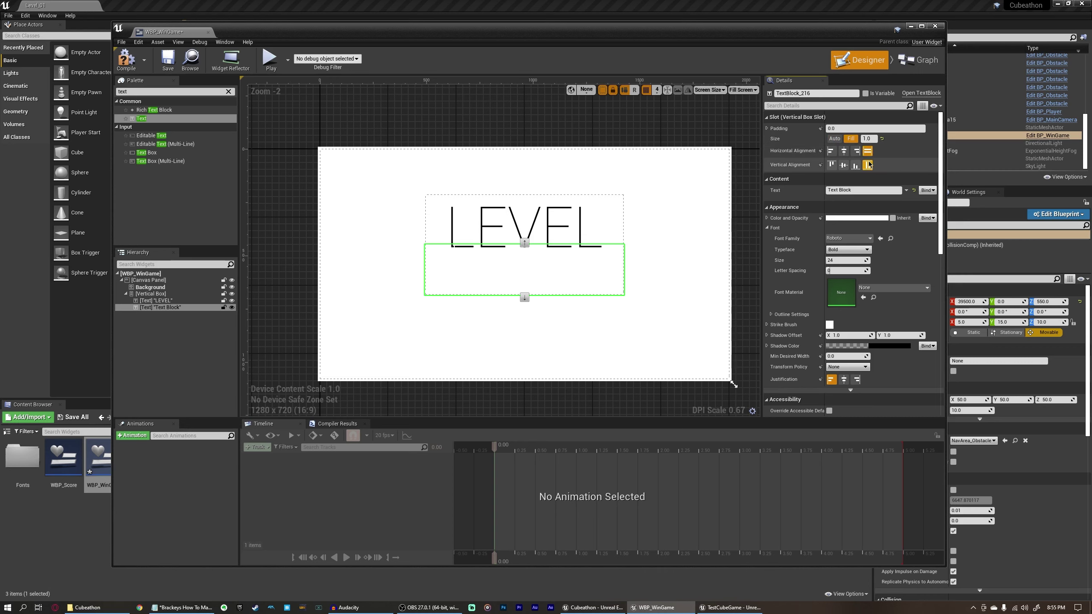
pyautogui.click(856, 190)
pyautogui.write('COMPLETE')
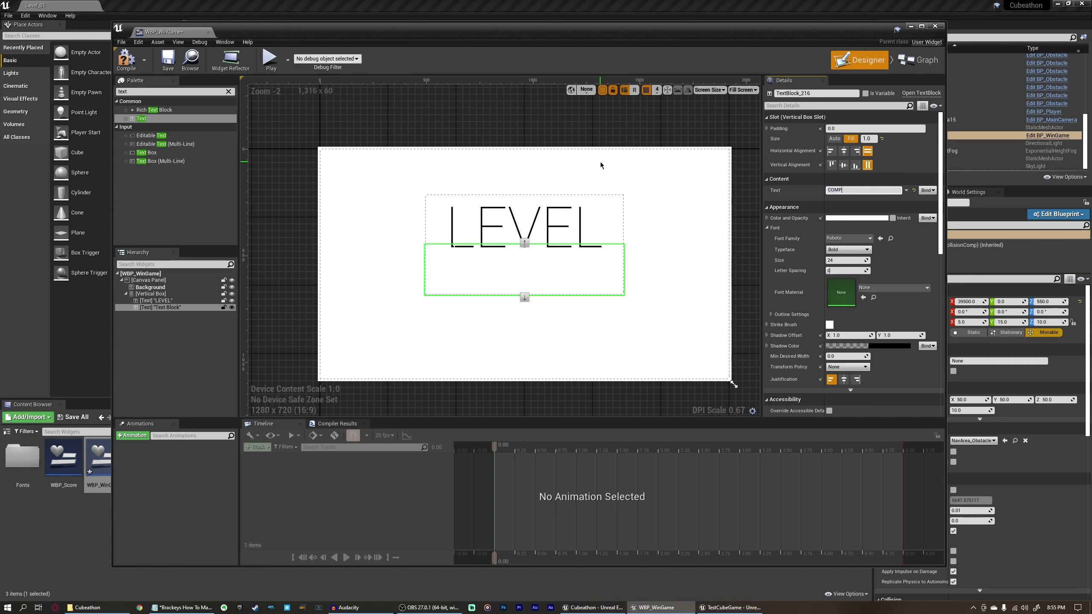
# - Change the COMPLETE text's colour to black
pyautogui.click(836, 218)
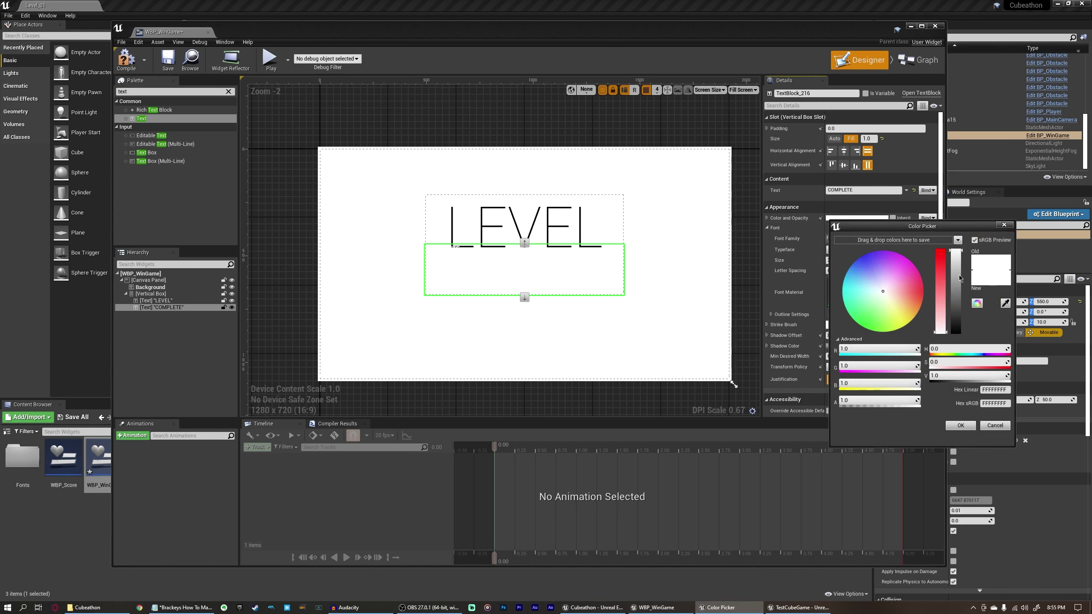
pyautogui.moveTo(960, 278); pyautogui.dragTo(958, 332)
pyautogui.click(960, 426)
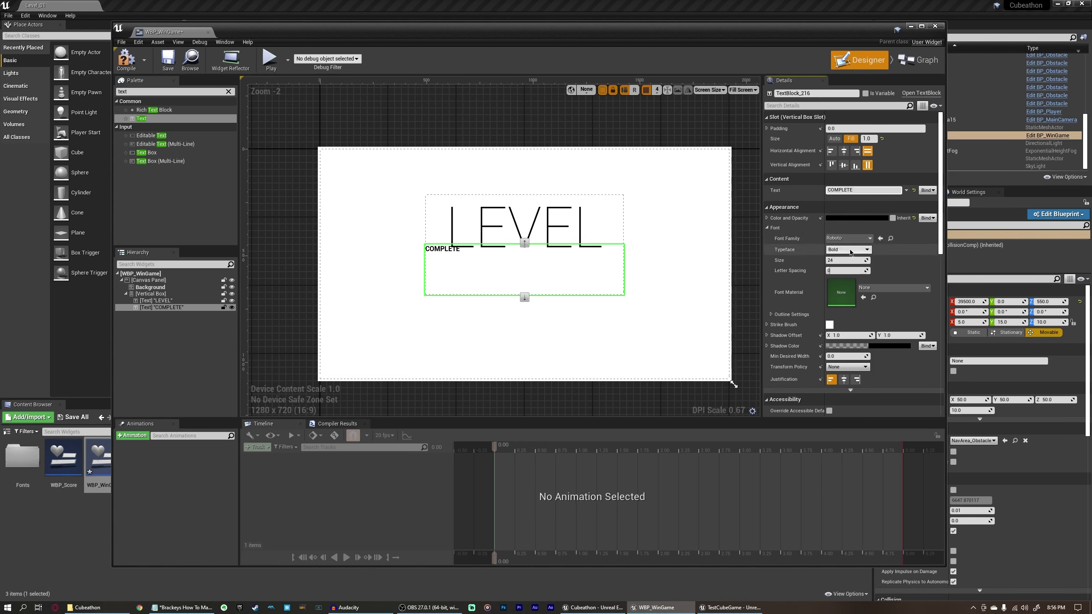
# - Centre the COMPLETE text's justification and set its font size to 105
pyautogui.click(840, 259)
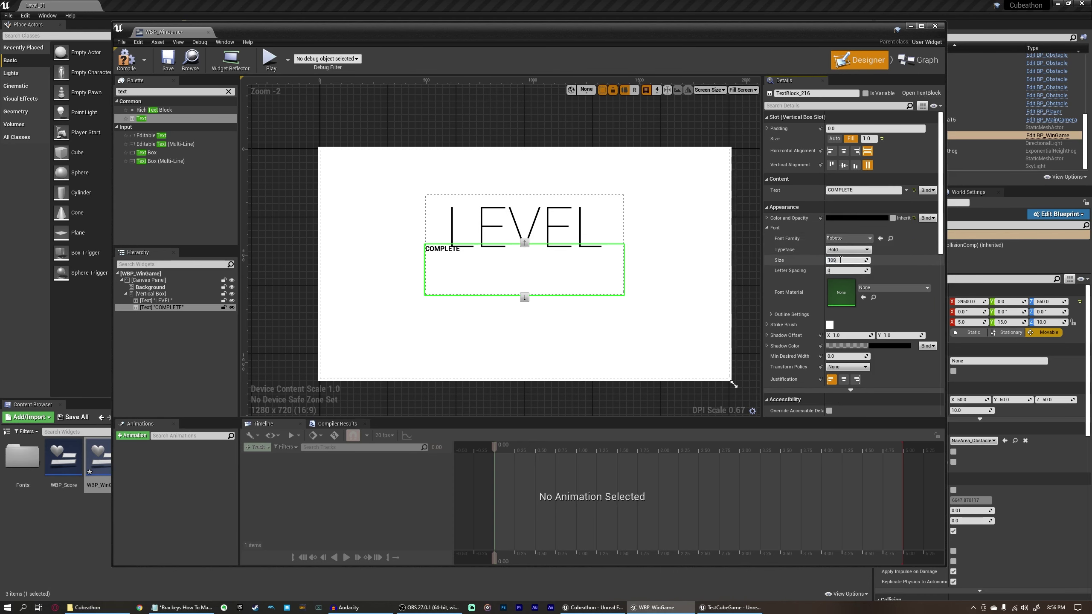
pyautogui.press('Return')
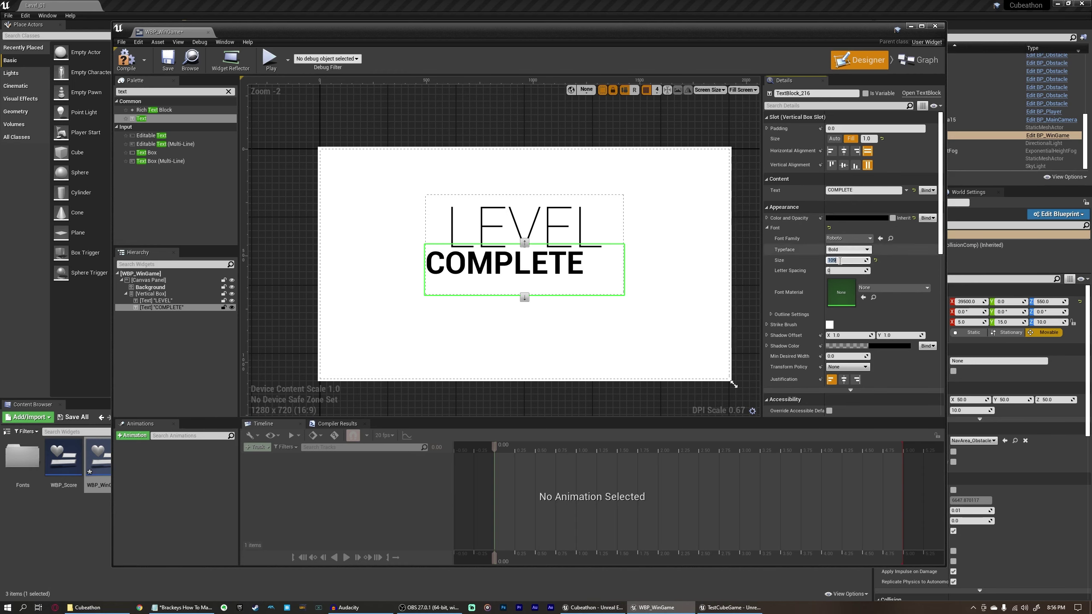
pyautogui.click(843, 378)
pyautogui.scroll(3, 669, 245)
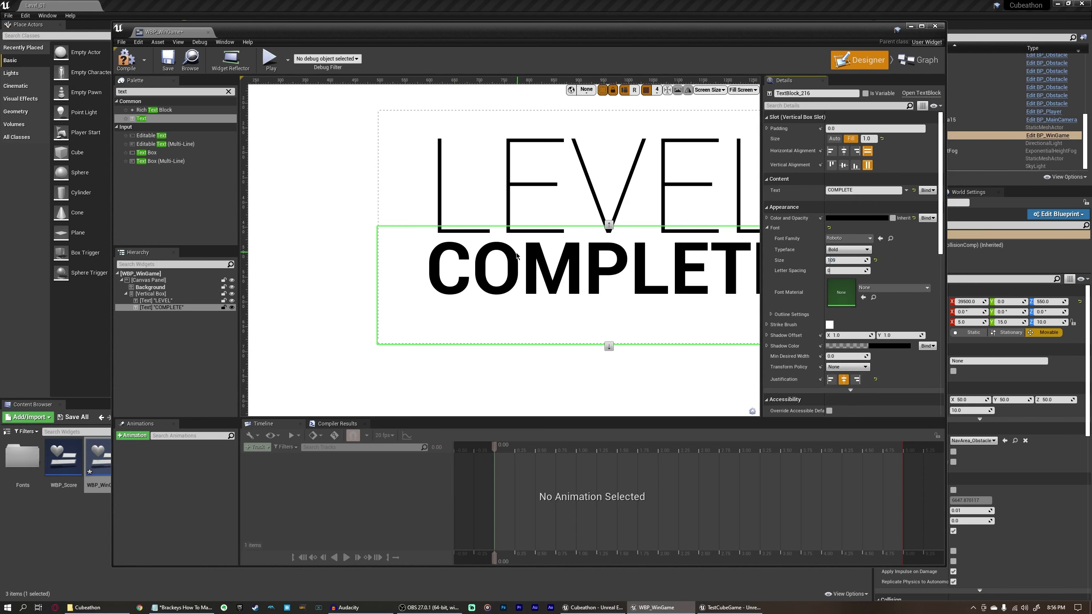
pyautogui.click(845, 260)
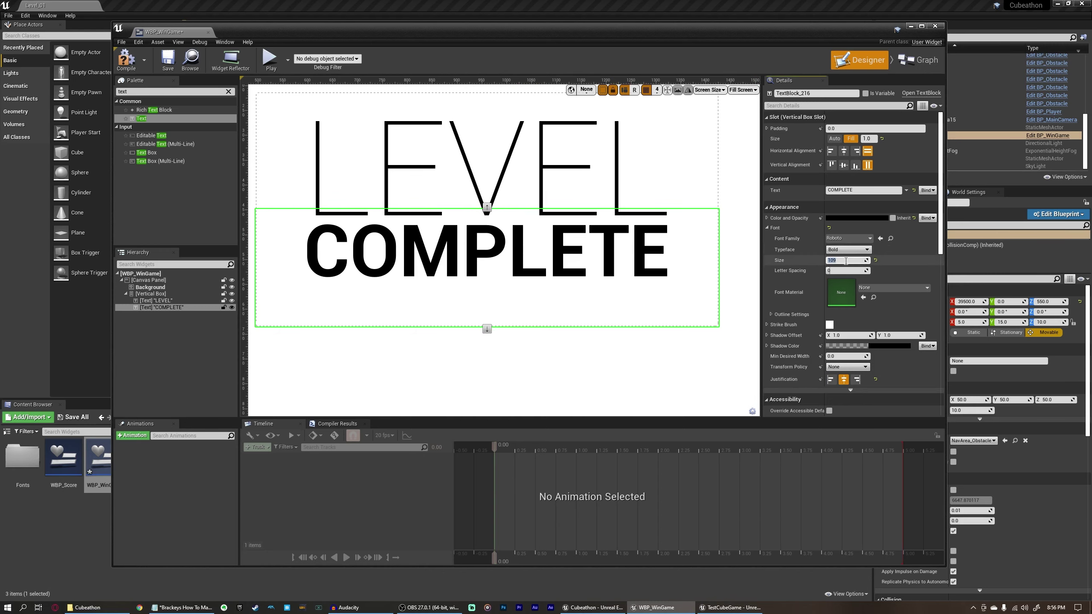
pyautogui.write('105')
pyautogui.press('Return')
pyautogui.scroll(-2, 616, 282)
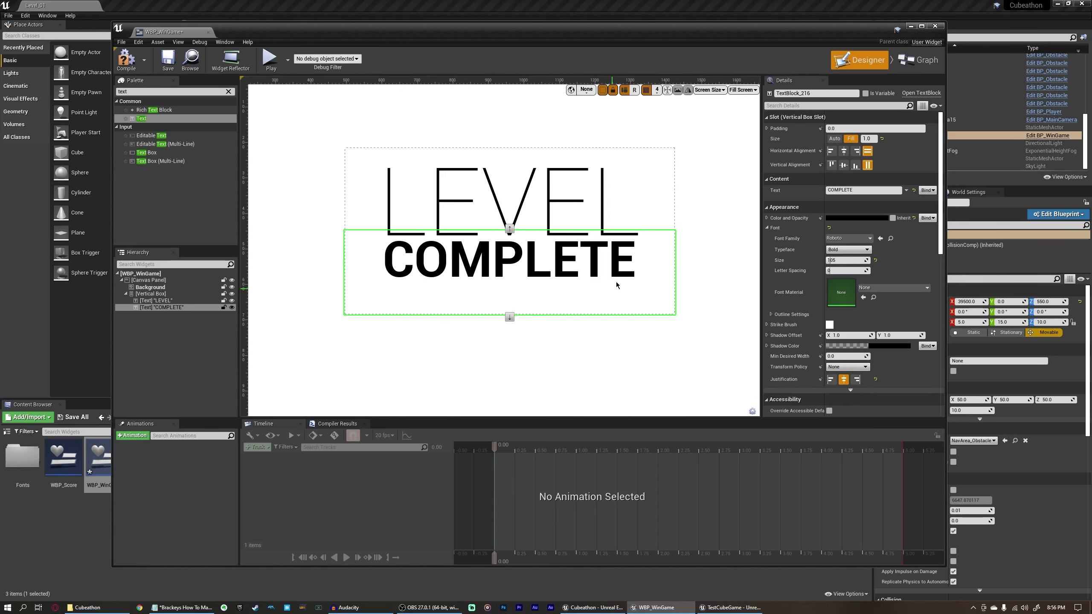
pyautogui.click(694, 246)
pyautogui.scroll(-4, 542, 245)
pyautogui.scroll(3, 507, 262)
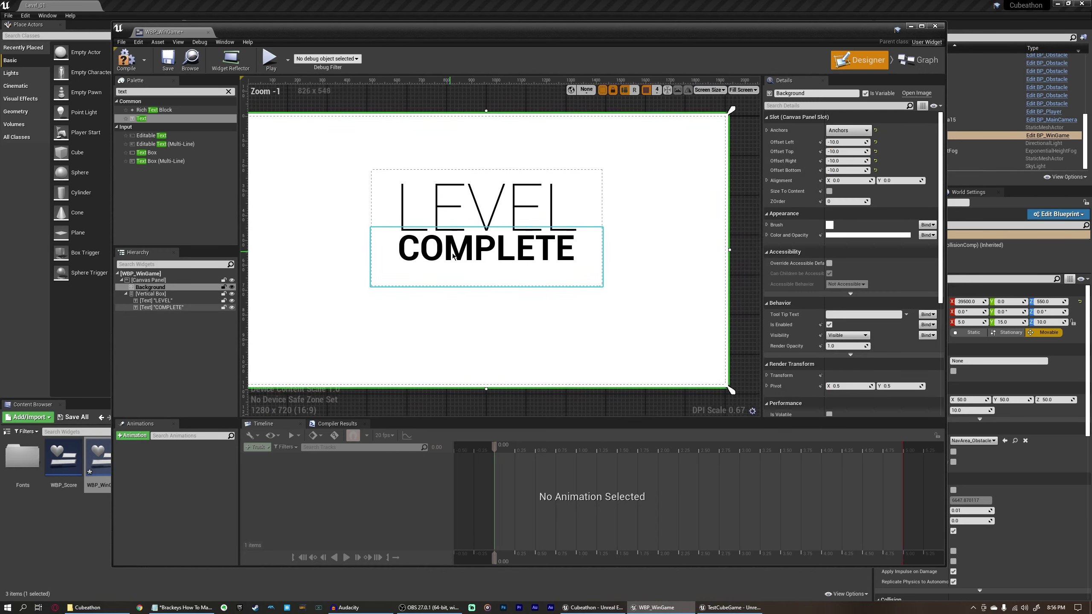
pyautogui.moveTo(629, 249); pyautogui.dragTo(644, 252, button='right')
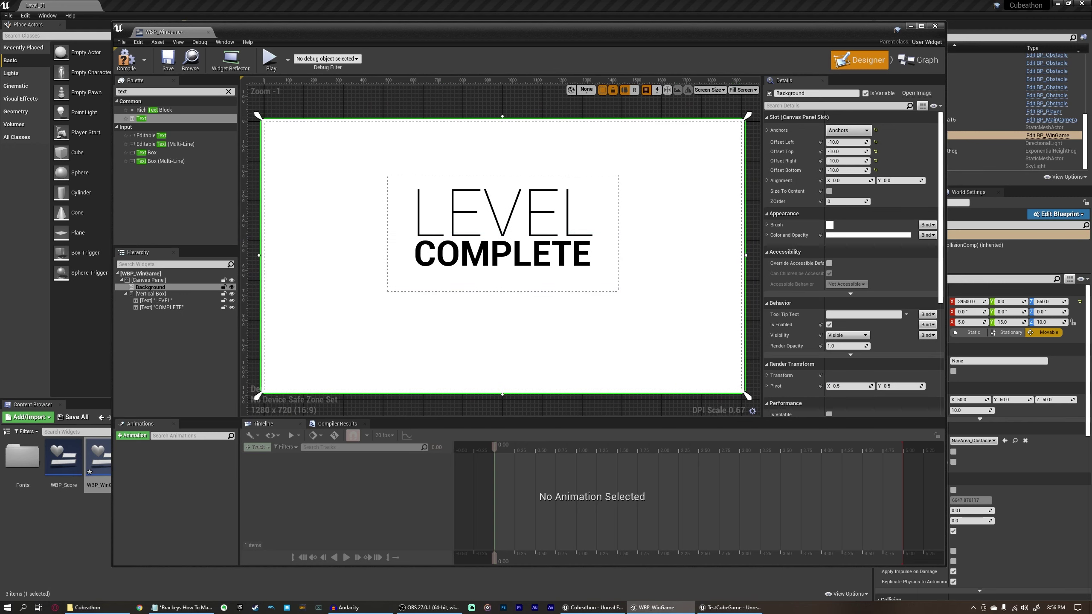
pyautogui.hotkey('alt', 'Tab')
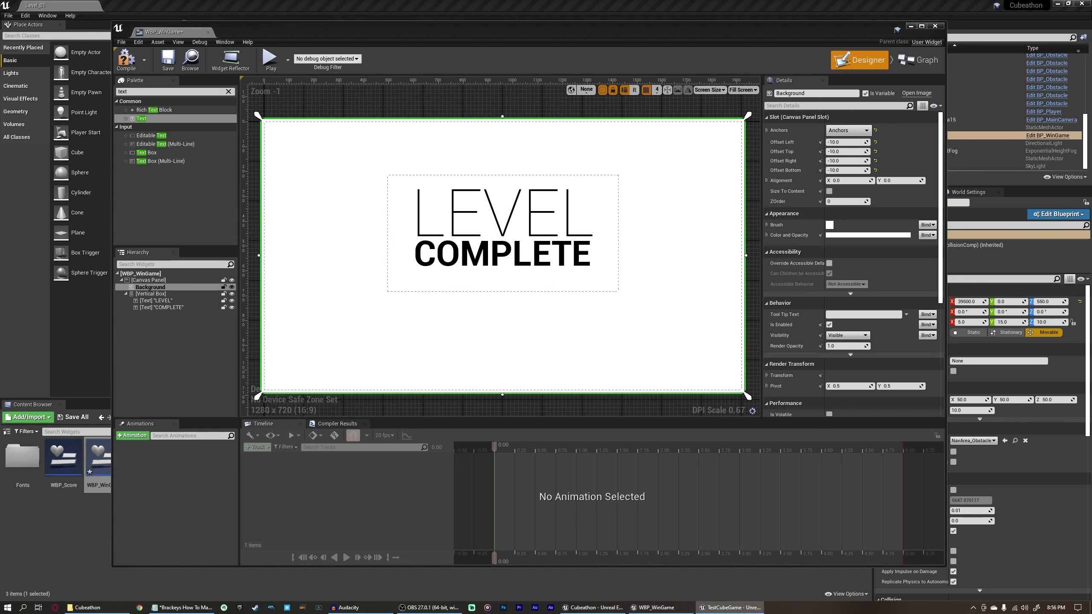
# - Find the Button widget and add it under the Canvas Panel
pyautogui.click(135, 93)
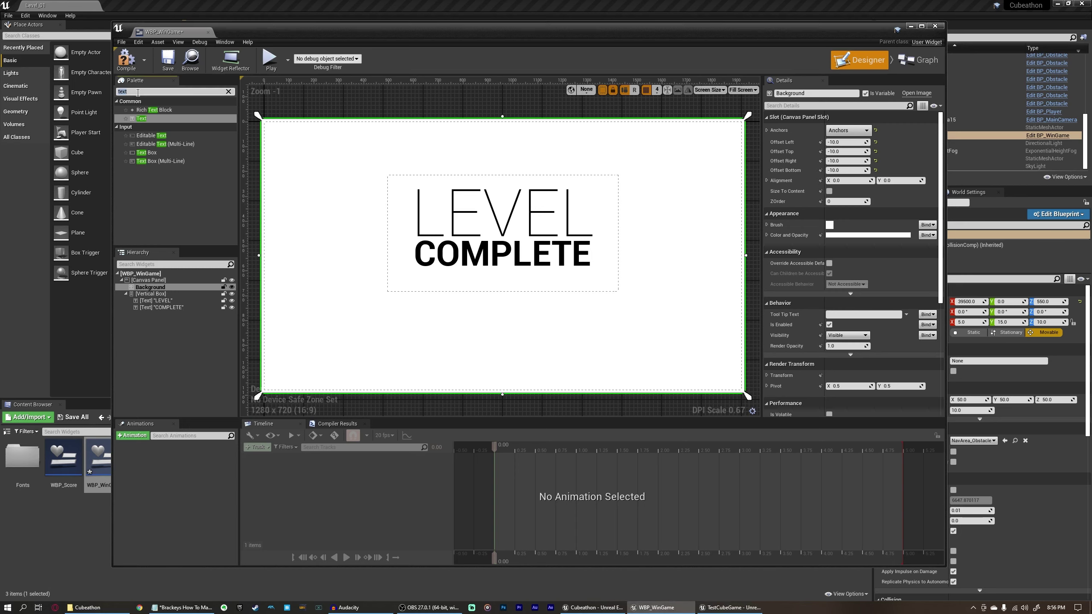
pyautogui.write('butto')
pyautogui.moveTo(181, 110); pyautogui.dragTo(154, 282)
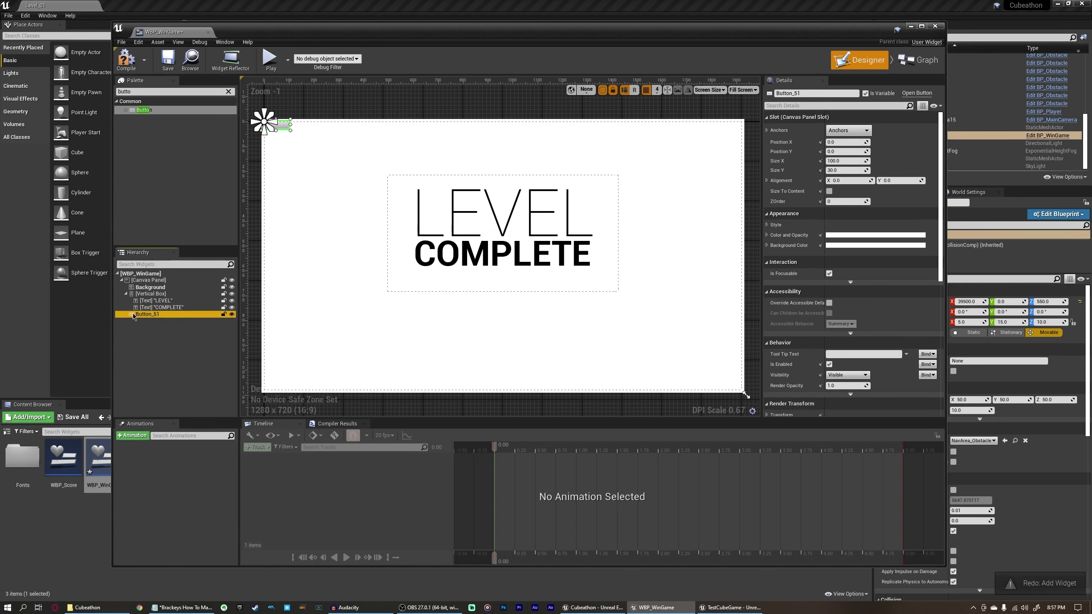
# - Anchor the button to the canvas's bottom centre and set its position to X 0, Y -350
pyautogui.click(847, 130)
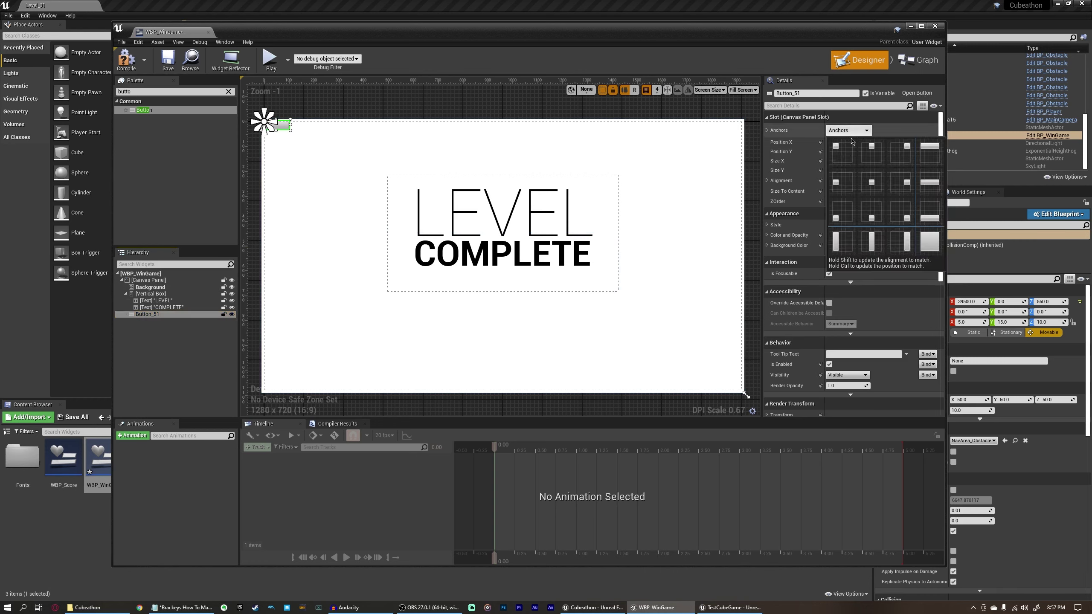
pyautogui.click(871, 211)
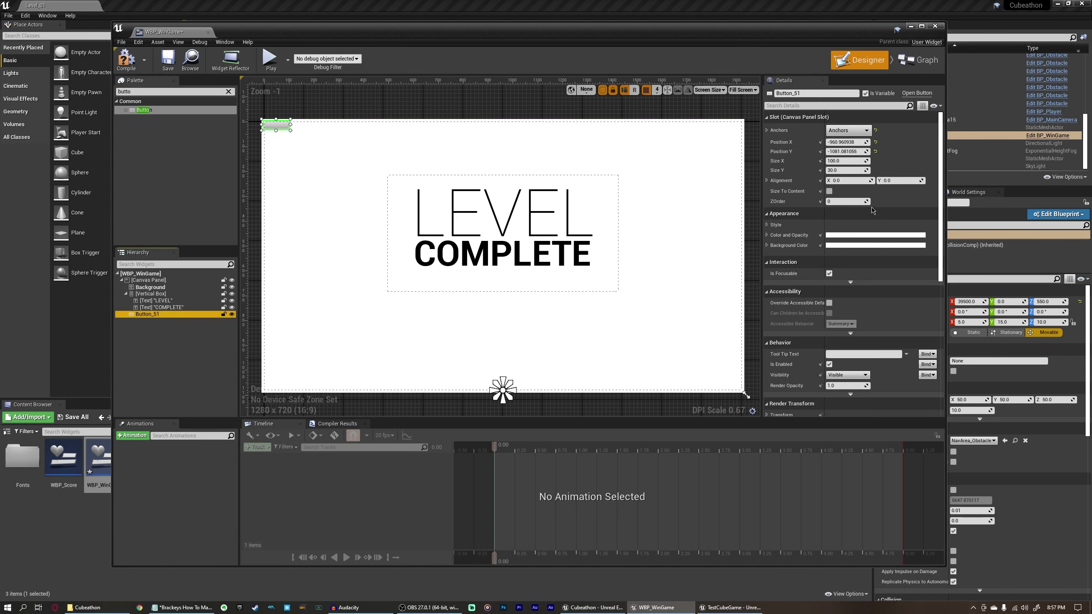
pyautogui.click(838, 142)
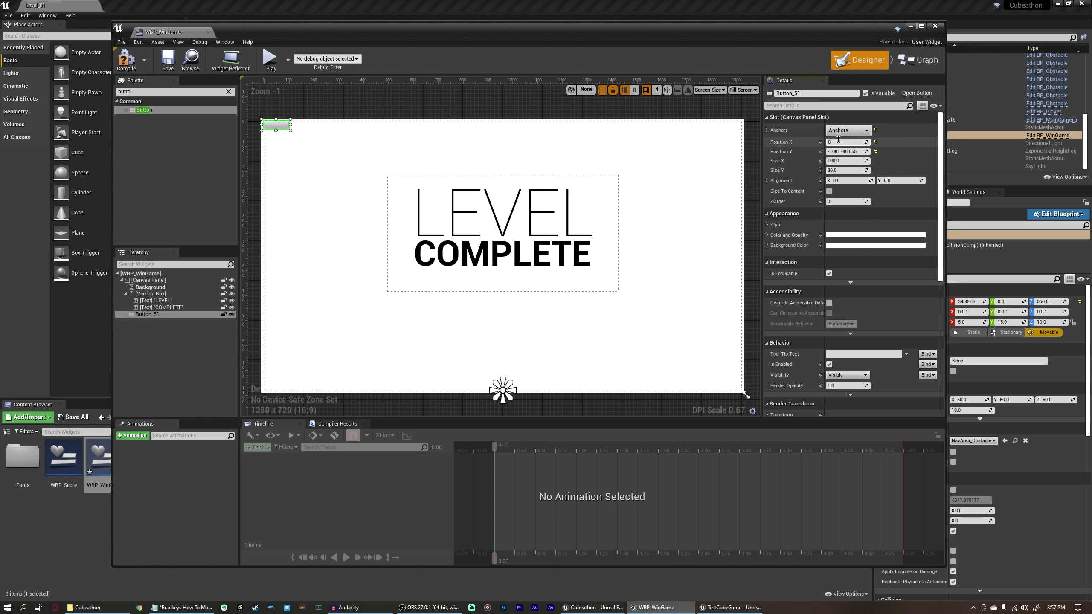
pyautogui.press('Tab')
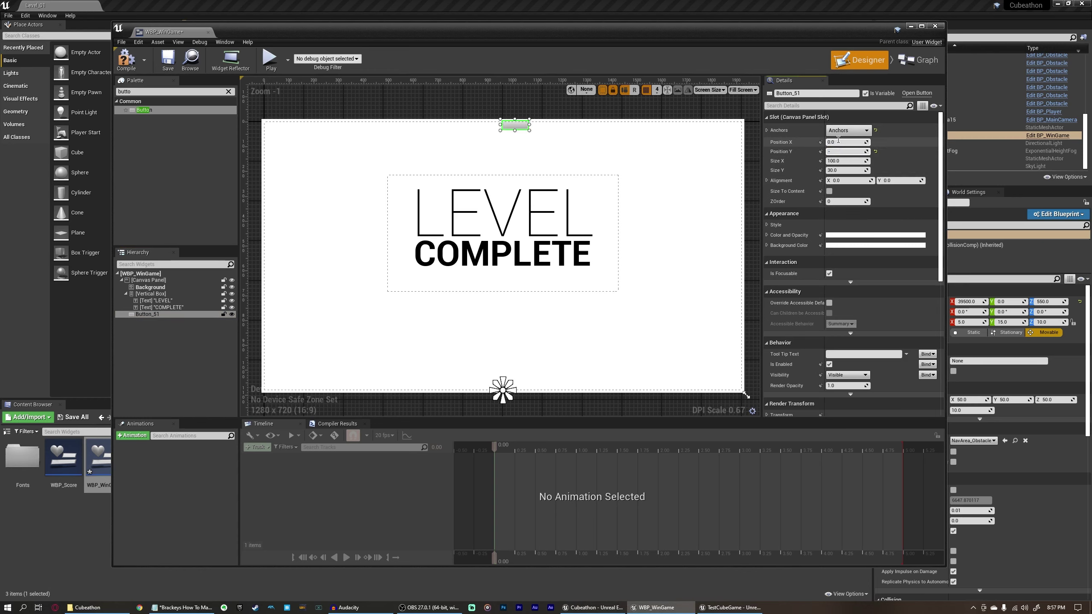
pyautogui.press('Tab')
# - Set the button's size to X 500 and Y 150
pyautogui.write('50')
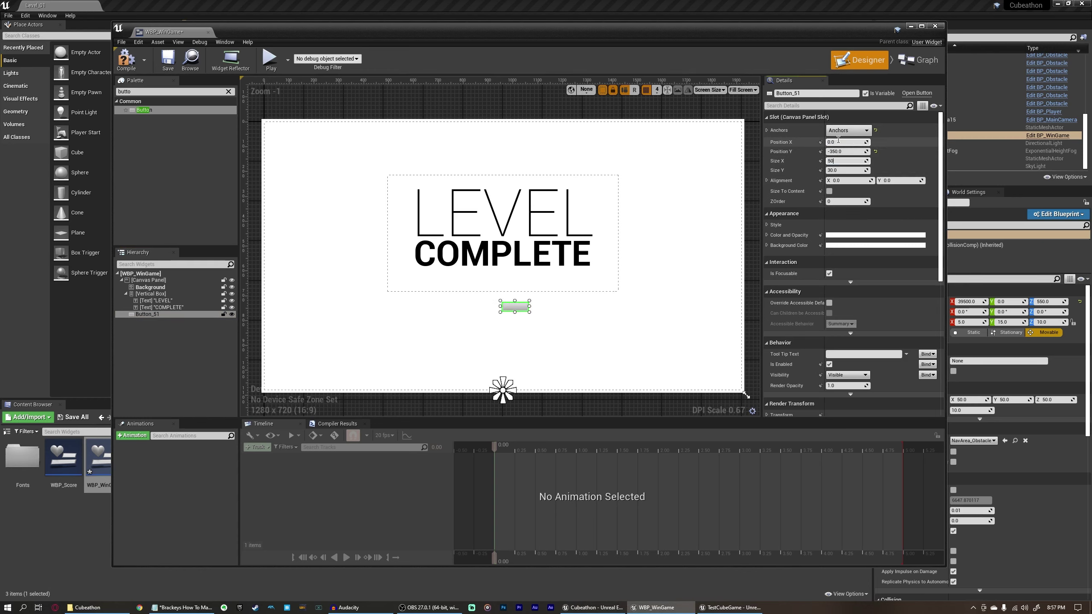
pyautogui.write('0')
pyautogui.press('Tab')
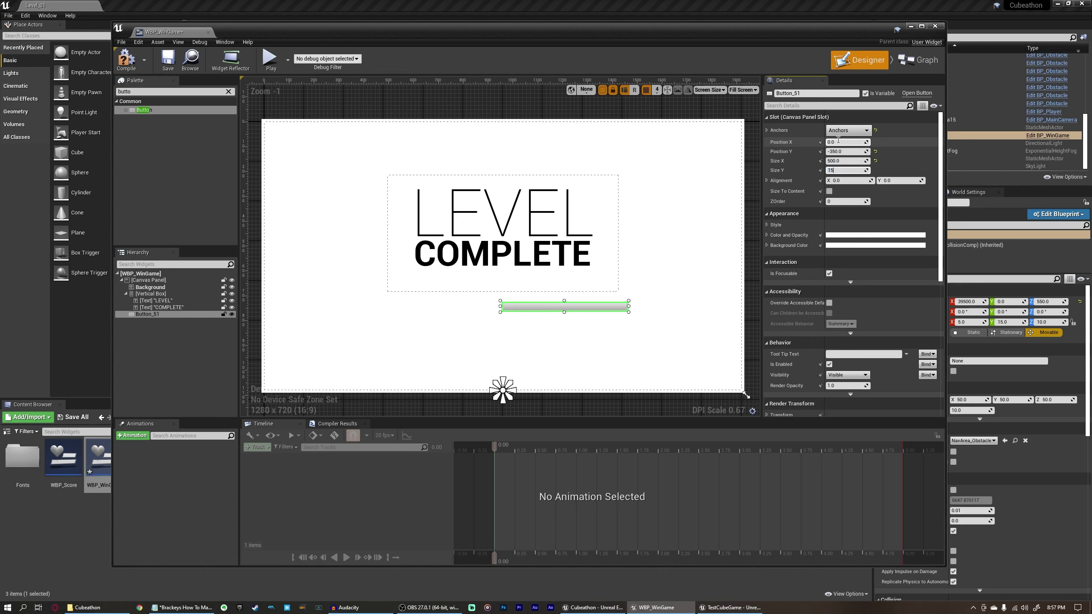
pyautogui.press('Tab')
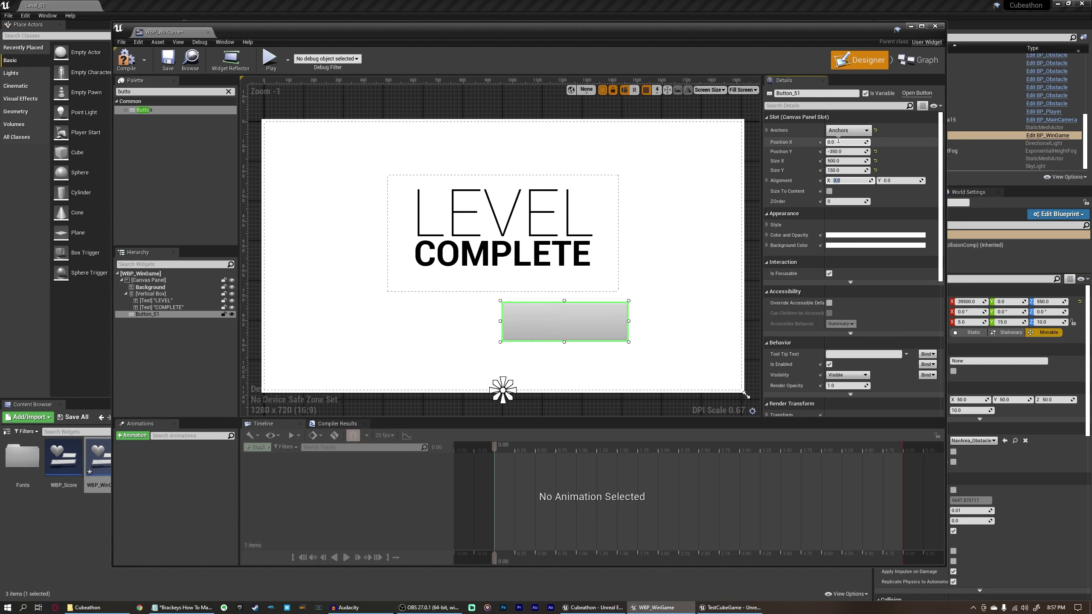
# - Set the button's alignment to 0.5 in both X and Y
pyautogui.write('0.5')
pyautogui.press('Tab')
pyautogui.write('.5')
pyautogui.press('Return')
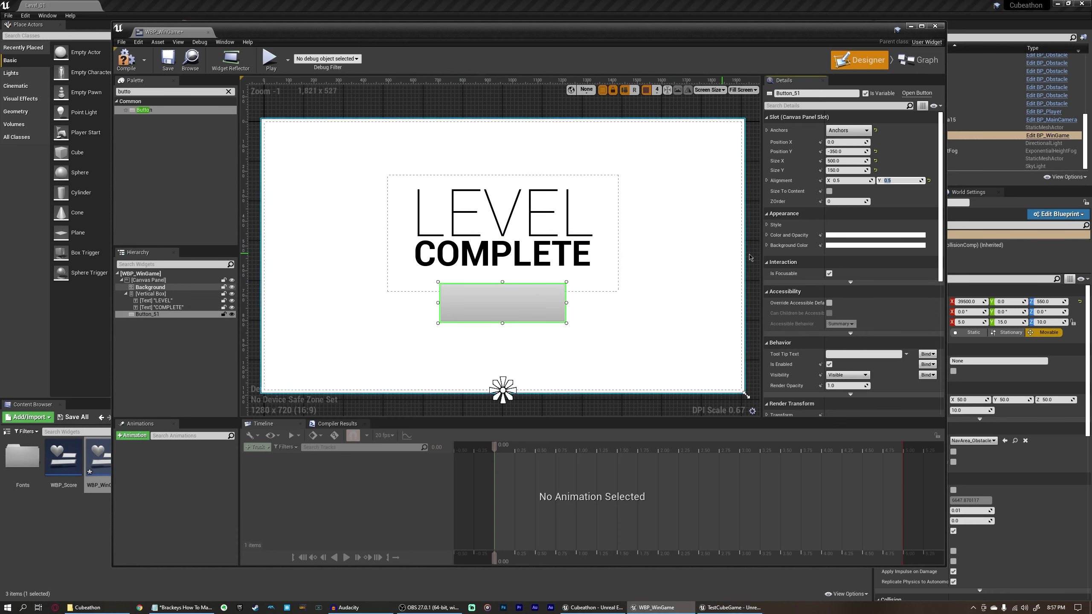
# - Show engine content in the asset picker and set the button's Normal style image to the 127grey texture
pyautogui.click(766, 225)
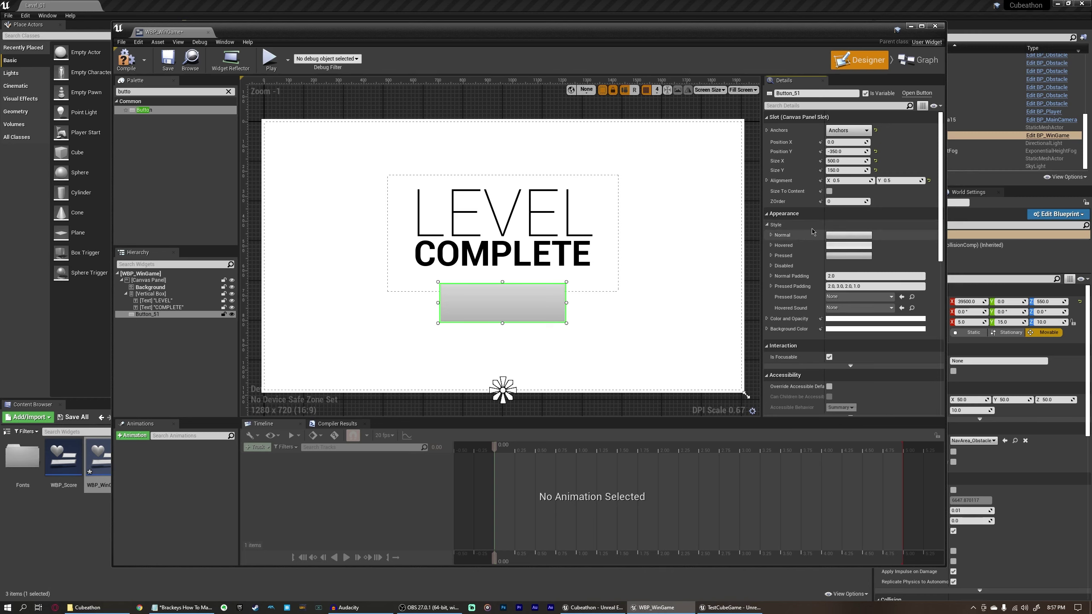
pyautogui.click(771, 235)
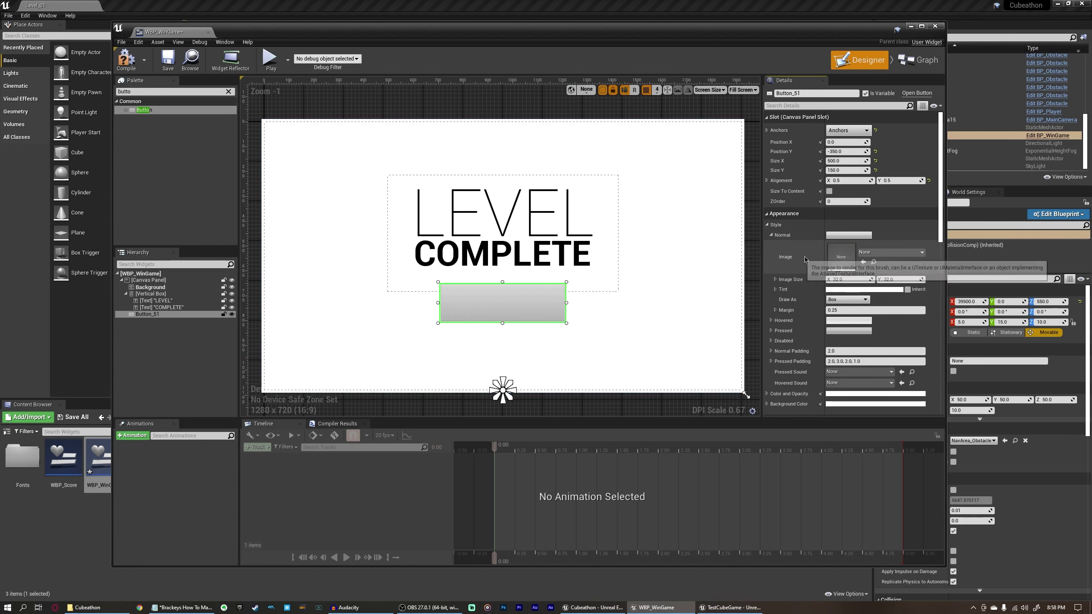
pyautogui.click(889, 252)
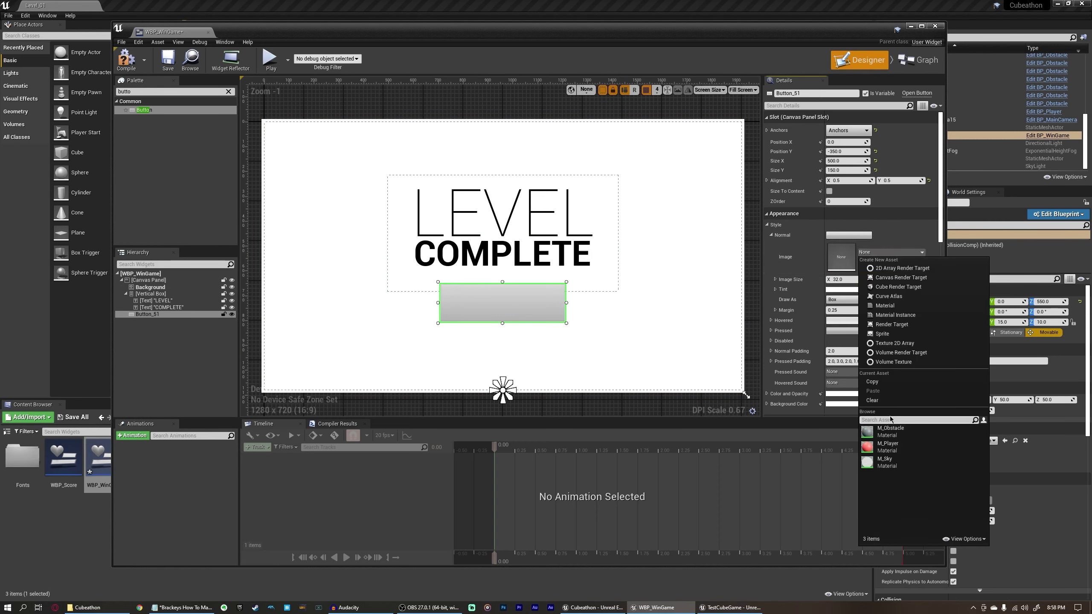
pyautogui.click(868, 253)
pyautogui.click(868, 253)
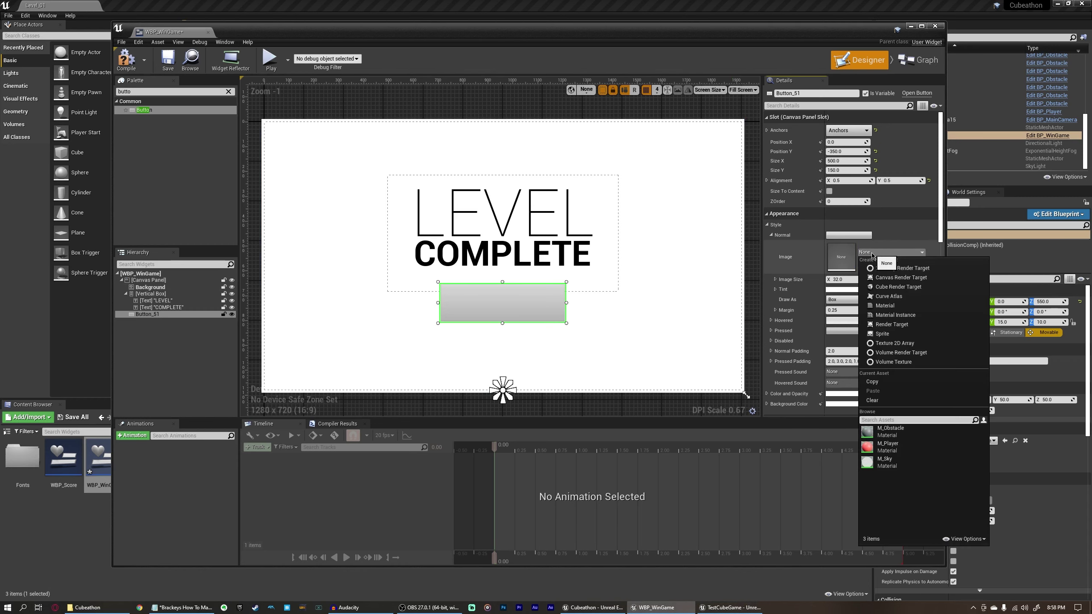
pyautogui.click(962, 539)
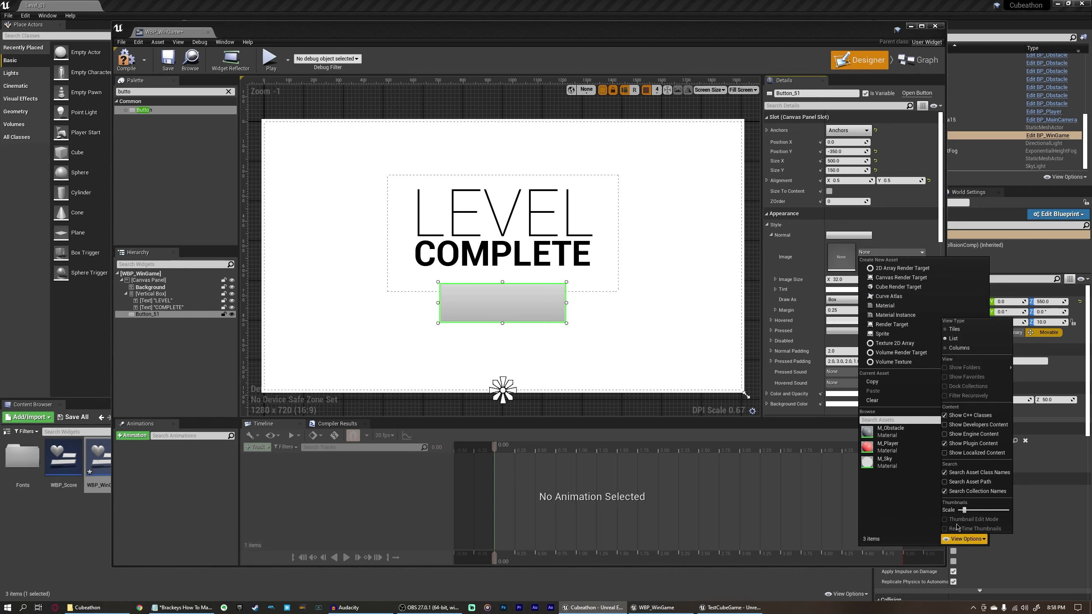
pyautogui.click(972, 434)
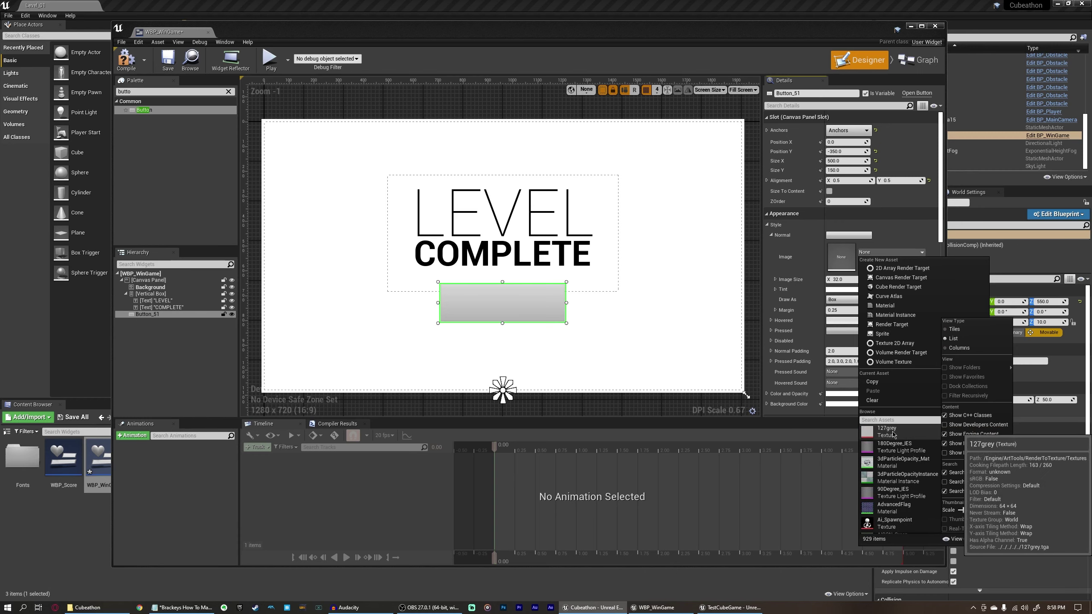
pyautogui.click(892, 434)
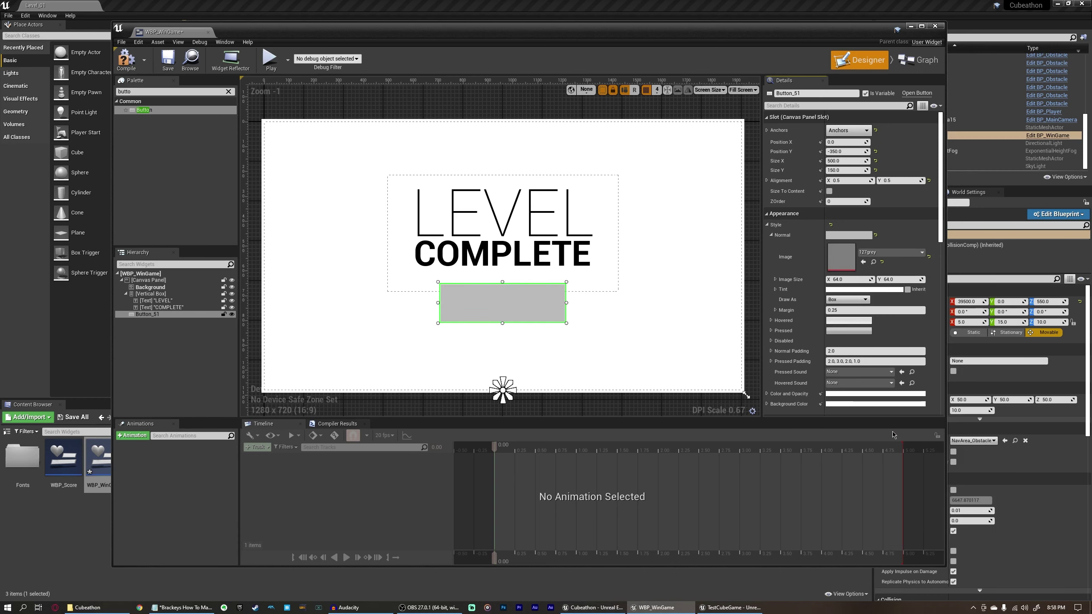
# - Darken the tint of the button's Normal style to a mid grey
pyautogui.click(831, 290)
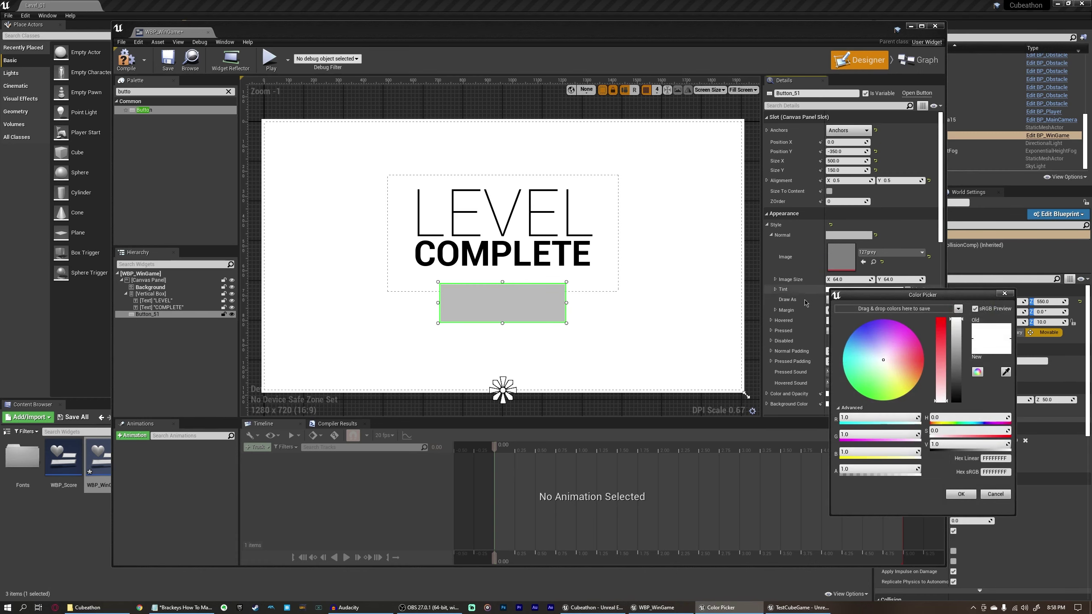
pyautogui.press('Escape')
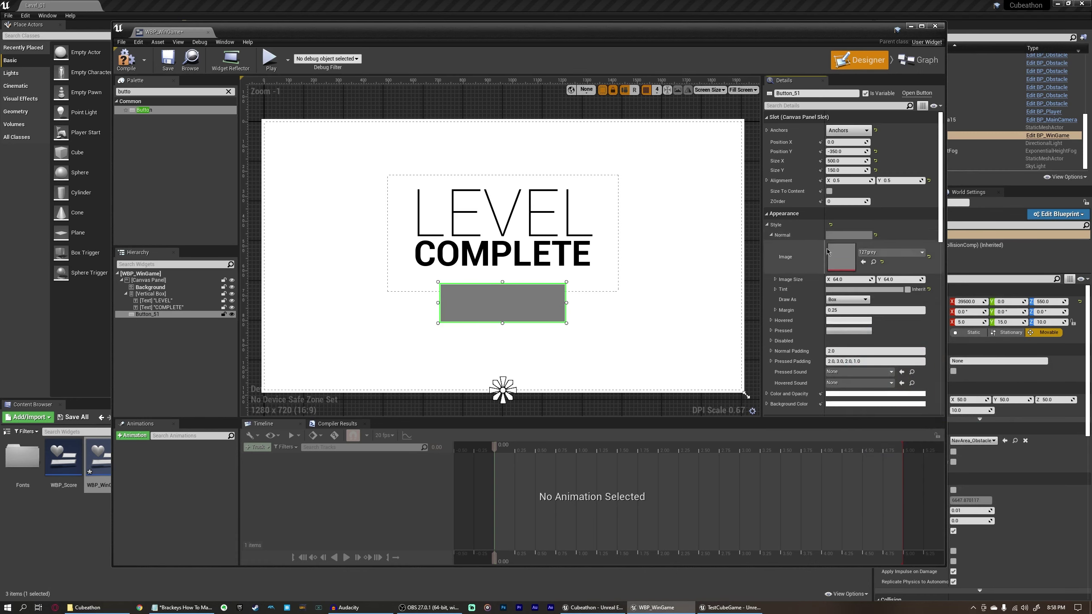
pyautogui.click(772, 236)
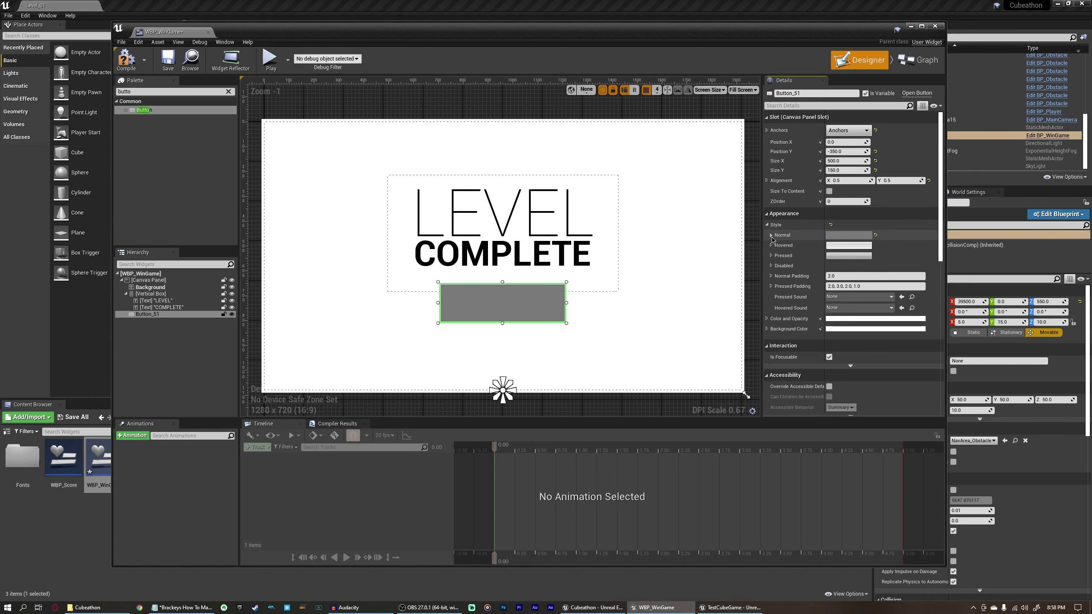
# - Set the button's Hovered style image to the 127grey texture
pyautogui.click(772, 246)
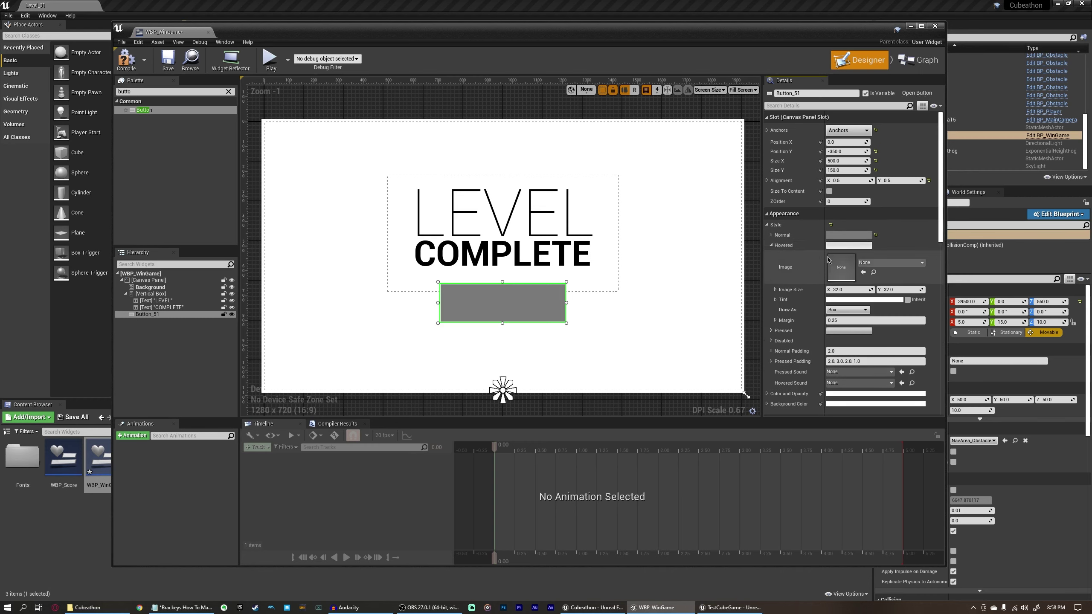
pyautogui.click(890, 262)
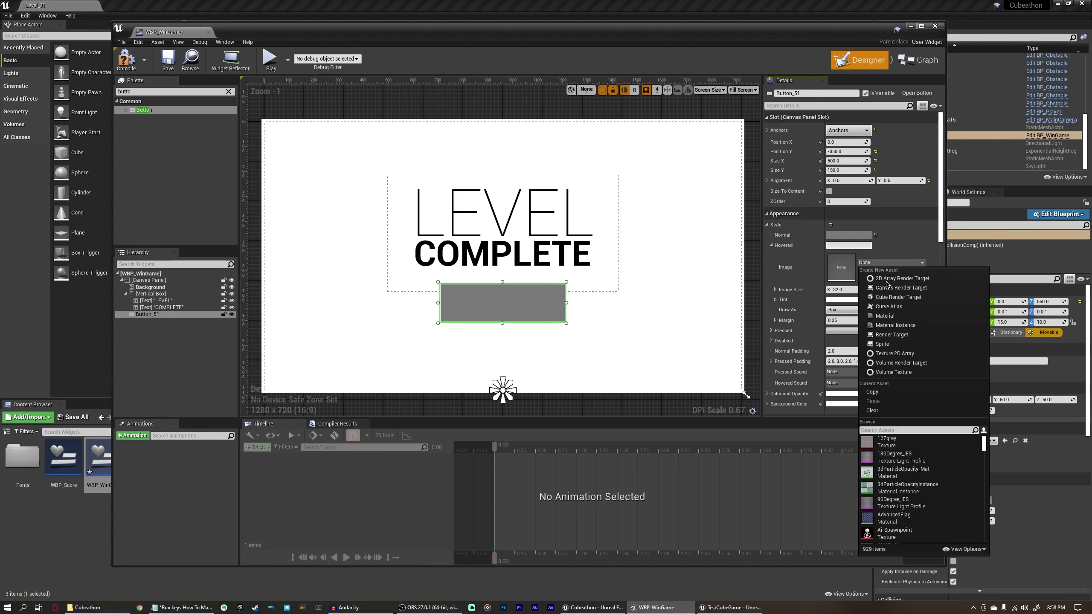
pyautogui.click(887, 442)
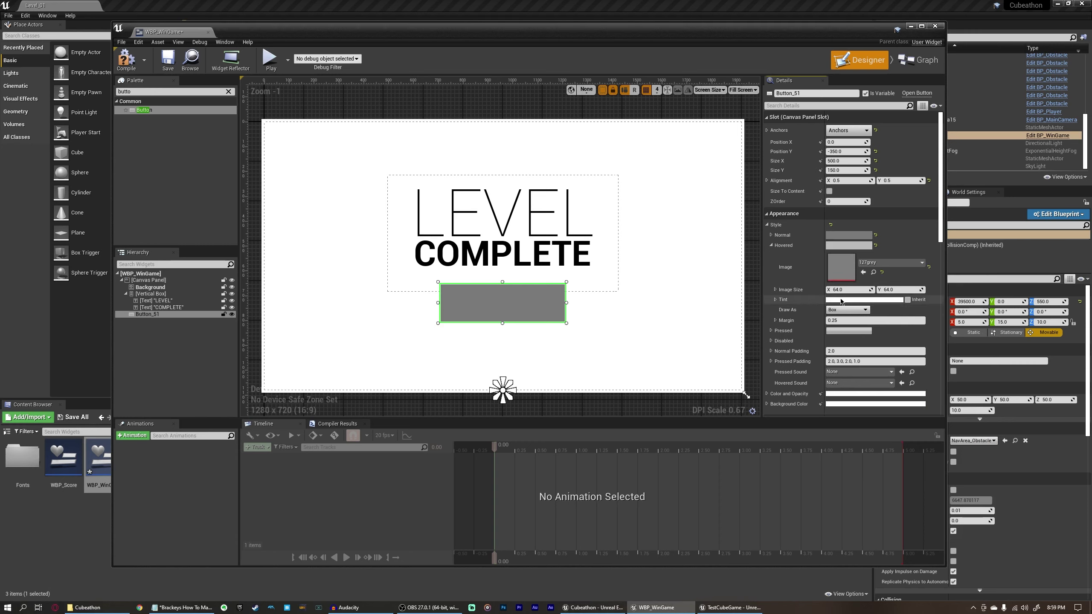
pyautogui.click(771, 246)
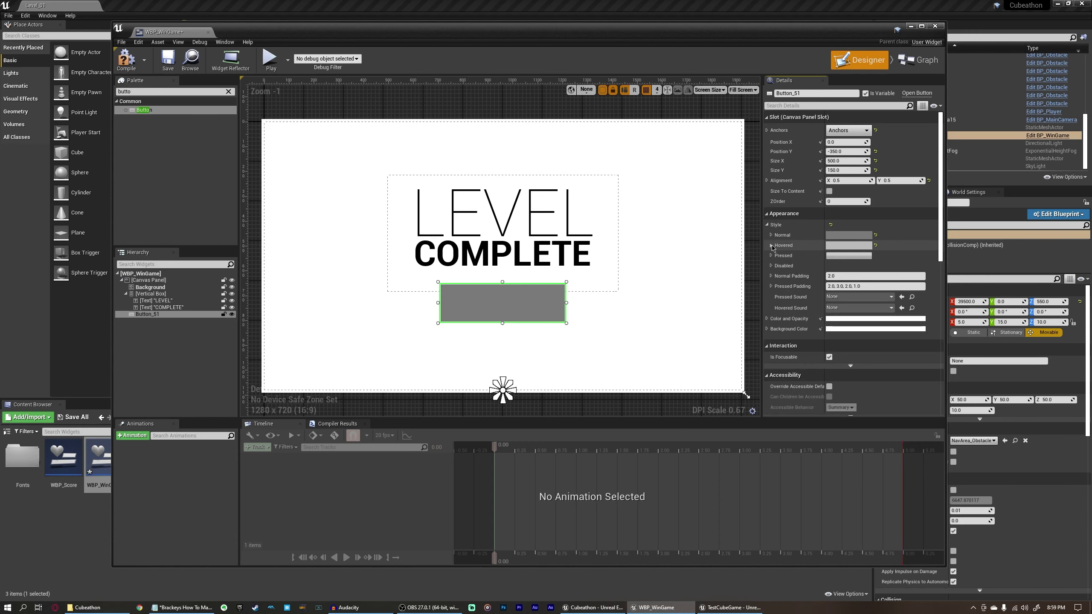
# - Set the button's Pressed style image to the 127grey texture and darken its tint to a dark grey
pyautogui.click(771, 256)
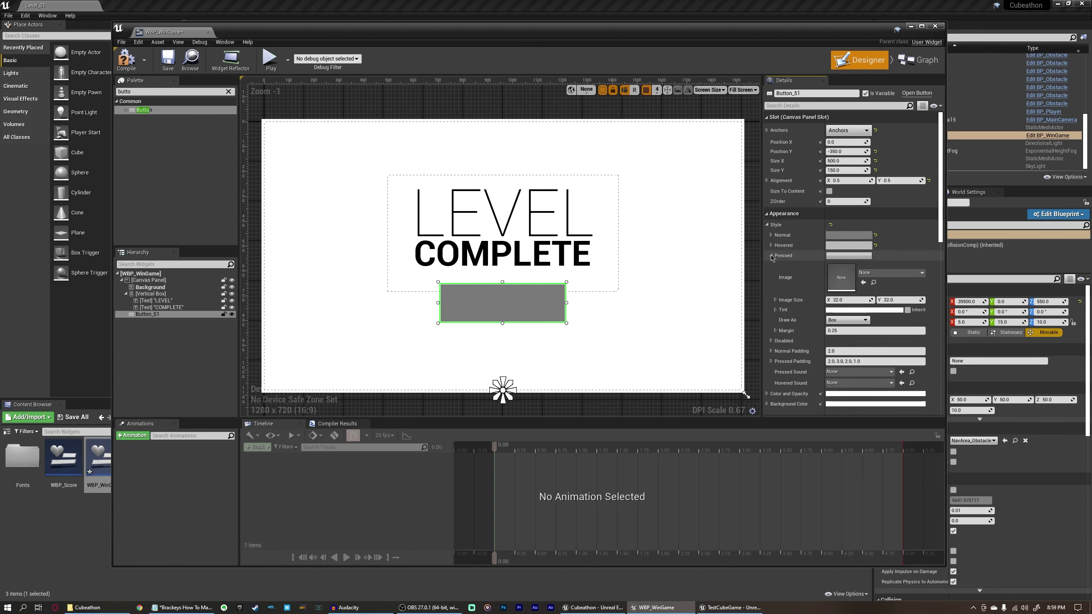
pyautogui.click(885, 273)
pyautogui.write('127')
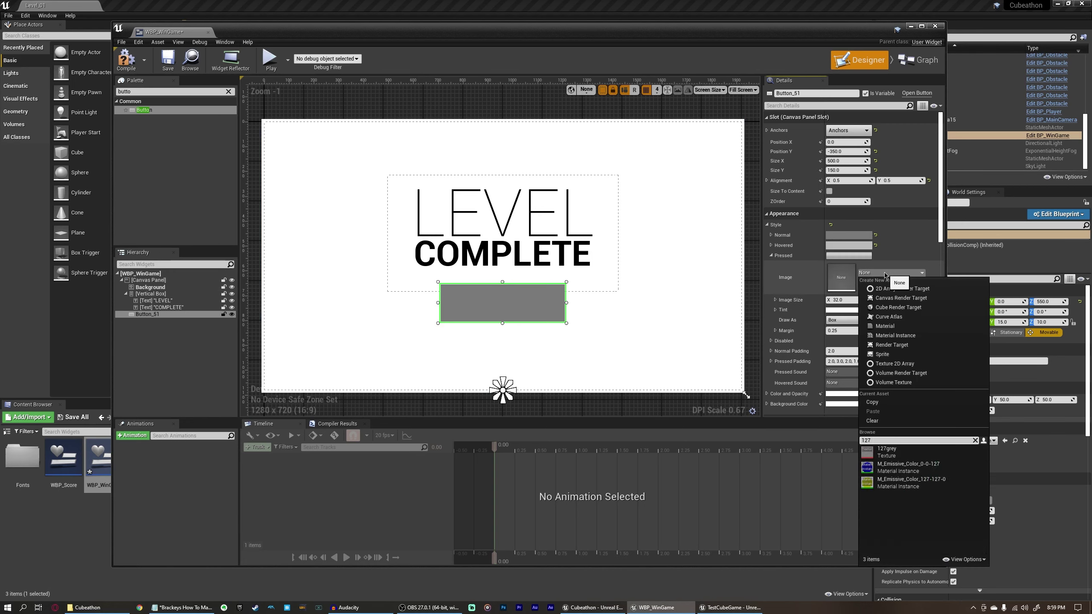
pyautogui.click(886, 449)
pyautogui.click(841, 309)
pyautogui.moveTo(967, 387); pyautogui.dragTo(964, 403)
pyautogui.click(967, 515)
pyautogui.click(771, 256)
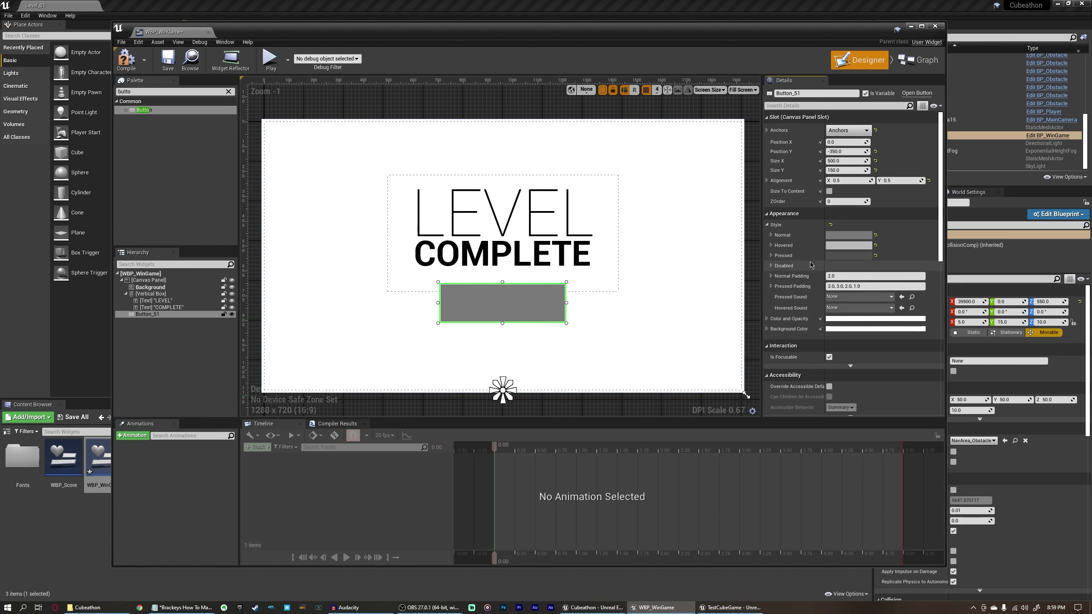
# - Add a Text widget inside the button and set its text to "Next Level"
pyautogui.click(228, 92)
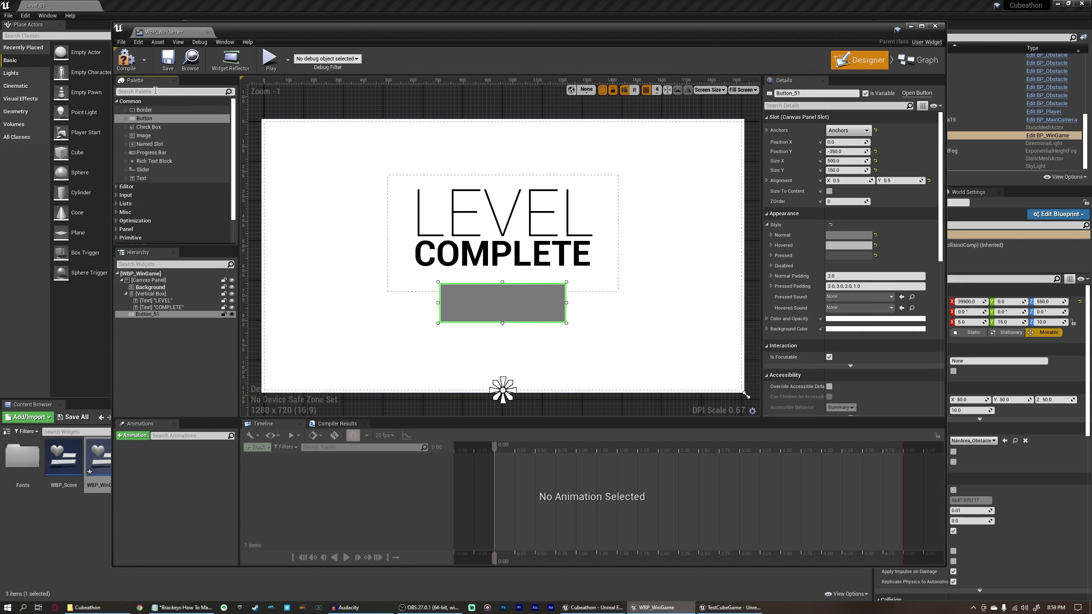
pyautogui.click(152, 91)
pyautogui.write('text')
pyautogui.moveTo(142, 118); pyautogui.dragTo(149, 317)
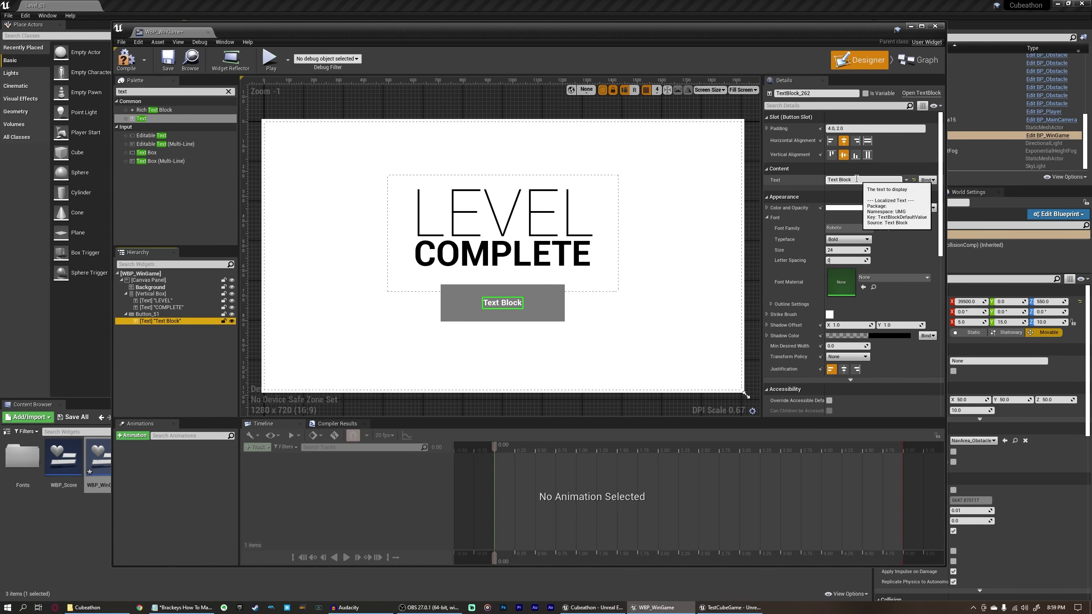
pyautogui.write('Next L')
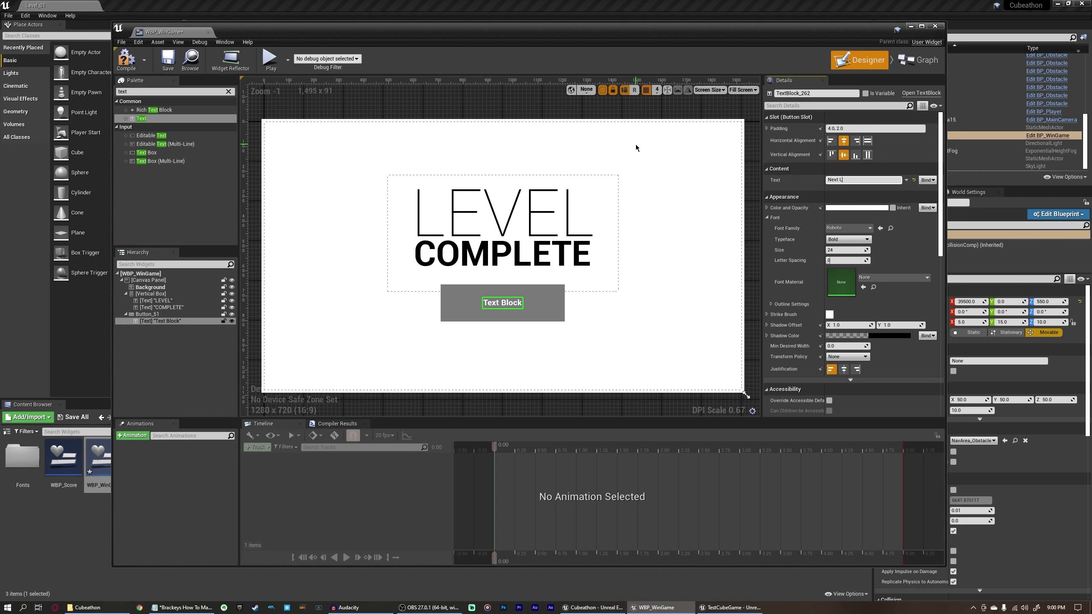
pyautogui.write('evel')
# - Set the button label's font family to Roboto-Thin_Font and its size to 50
pyautogui.click(849, 228)
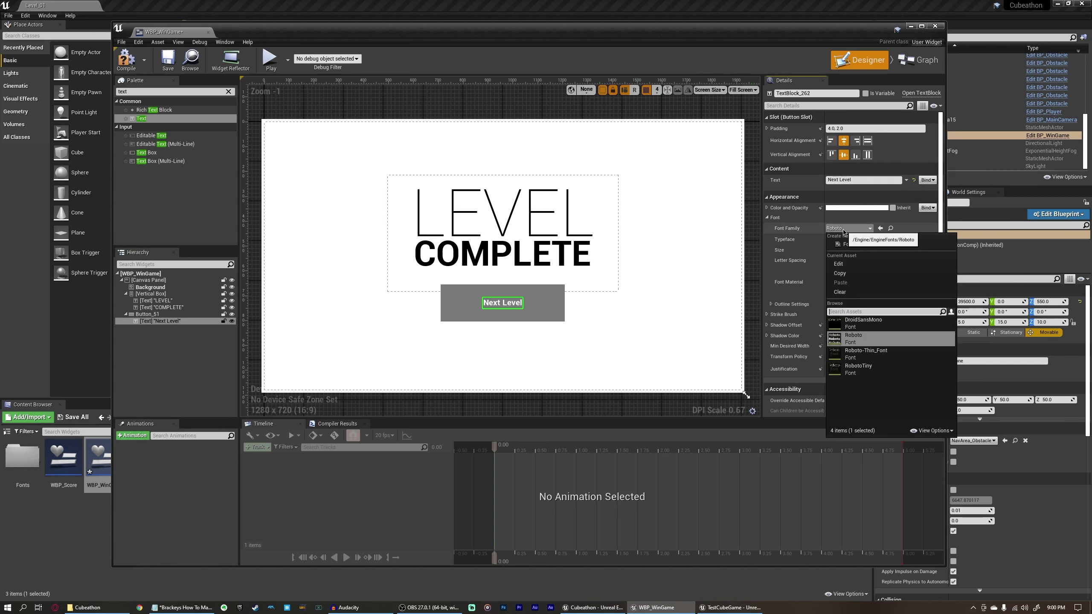
pyautogui.click(866, 353)
pyautogui.click(833, 249)
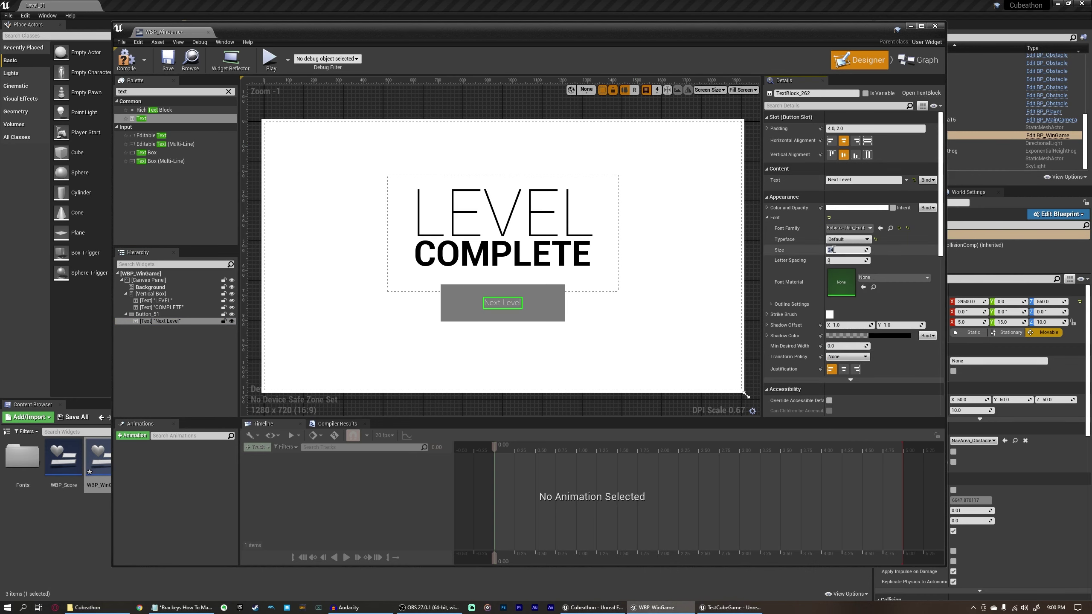
pyautogui.write('50')
pyautogui.press('Return')
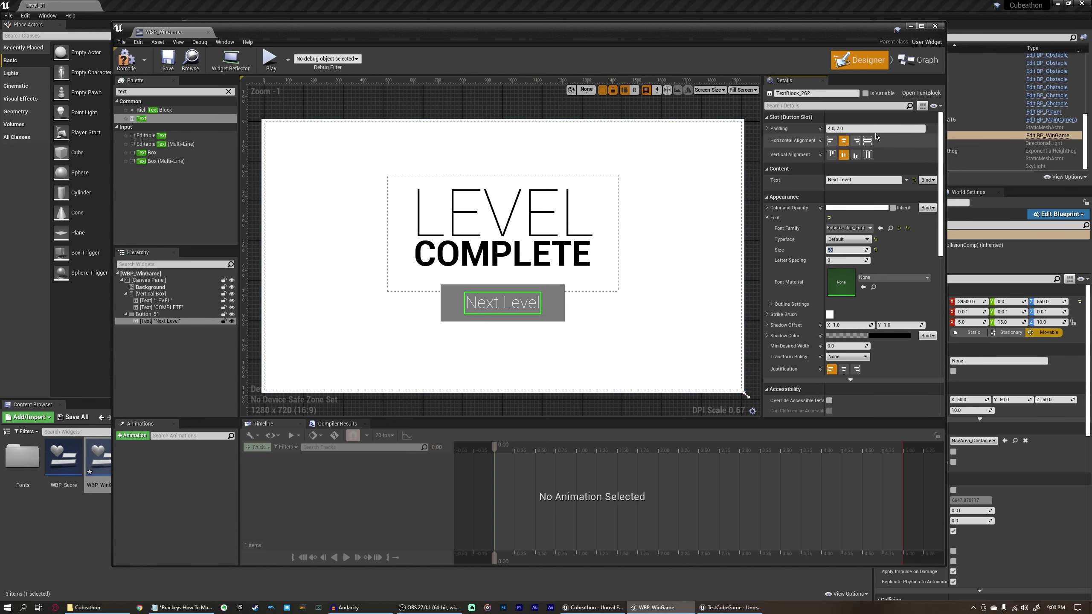
# - Set the button label's top and bottom padding to 30
pyautogui.click(841, 129)
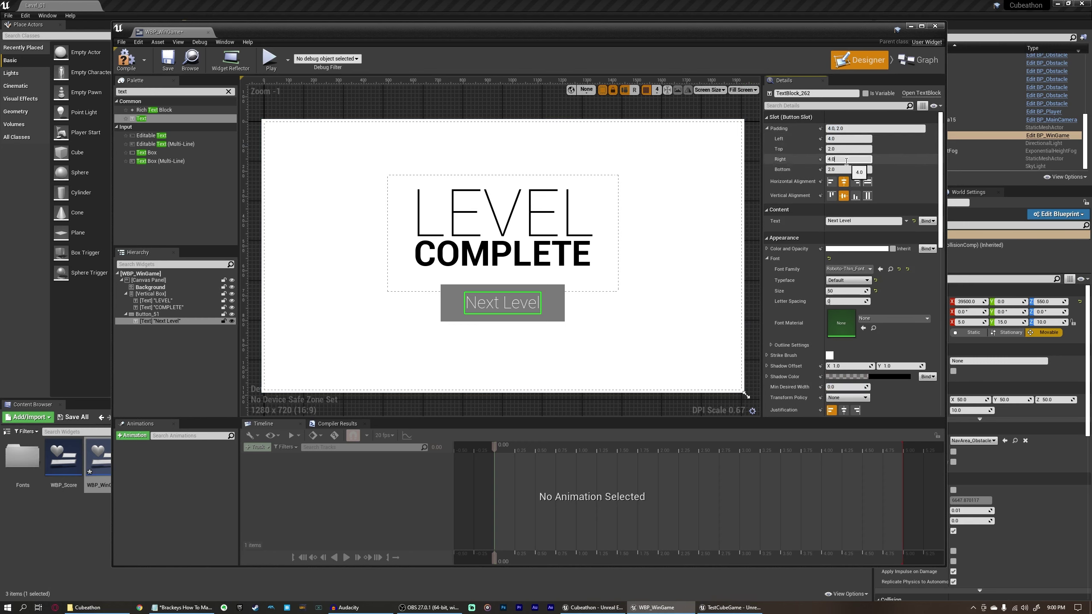
pyautogui.moveTo(840, 150); pyautogui.dragTo(782, 153)
pyautogui.write('30')
pyautogui.press('Return')
pyautogui.write('30')
pyautogui.press('Return')
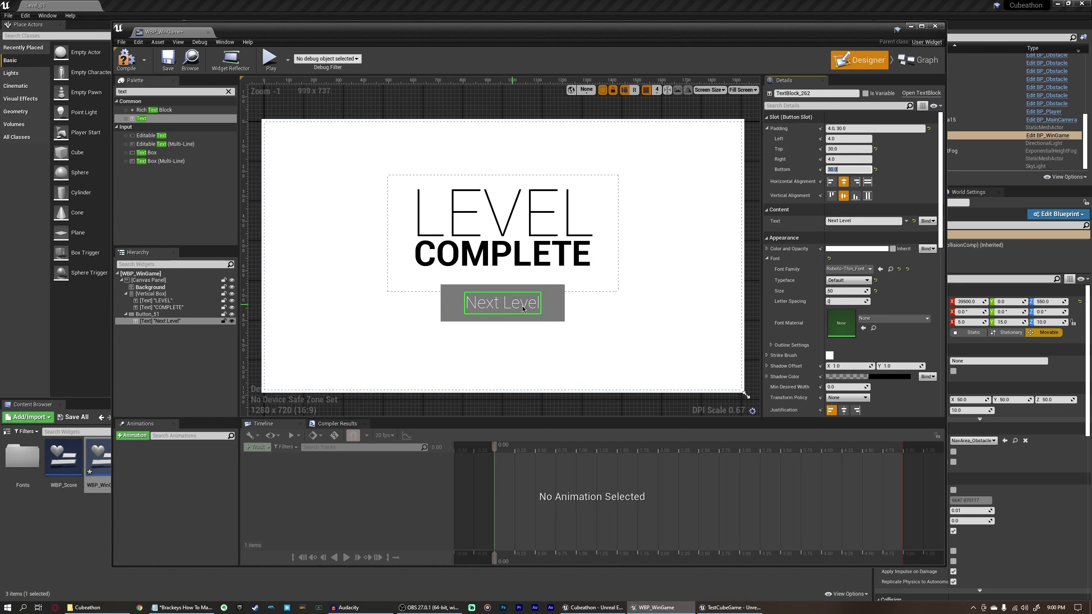
# - Deselect the button label, then compile and save the WBP_WinGame widget
pyautogui.click(532, 332)
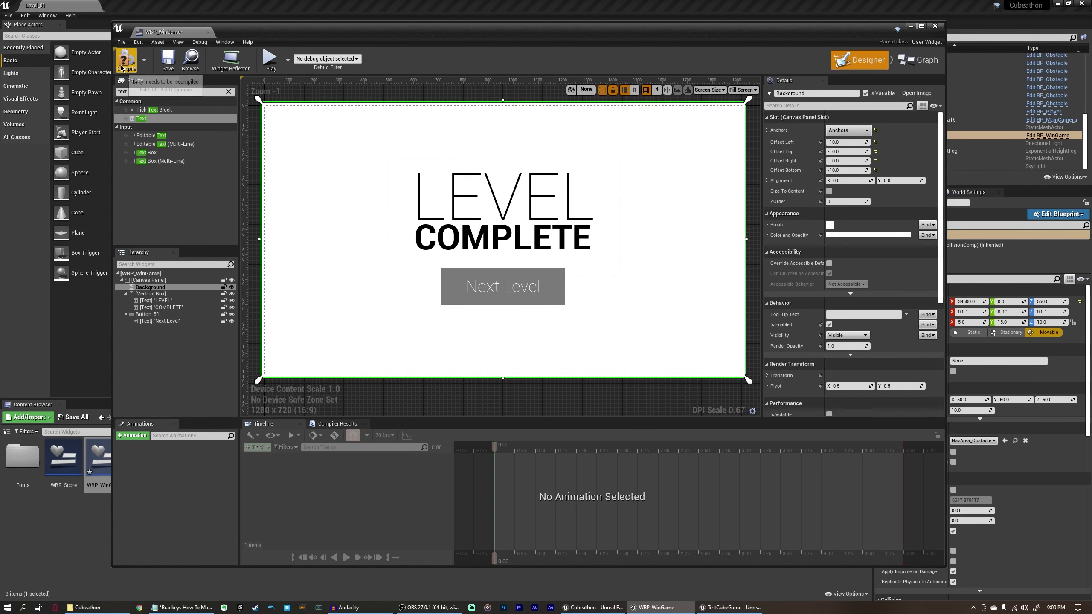
pyautogui.click(121, 60)
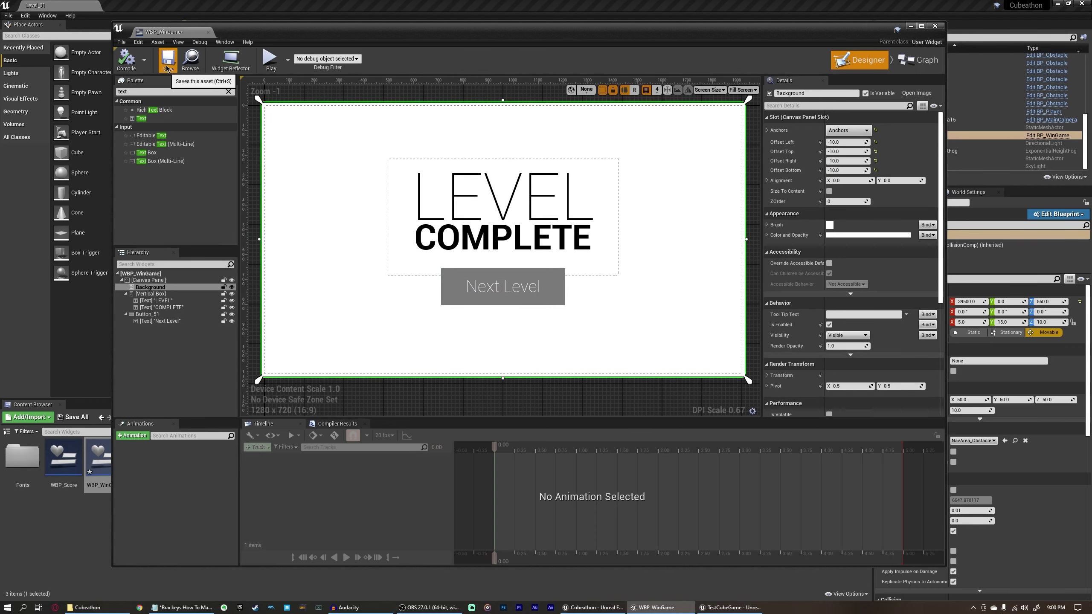
pyautogui.click(168, 59)
# - Rename the button as Next Level in the widget hierarchy and save the widget
pyautogui.click(165, 319)
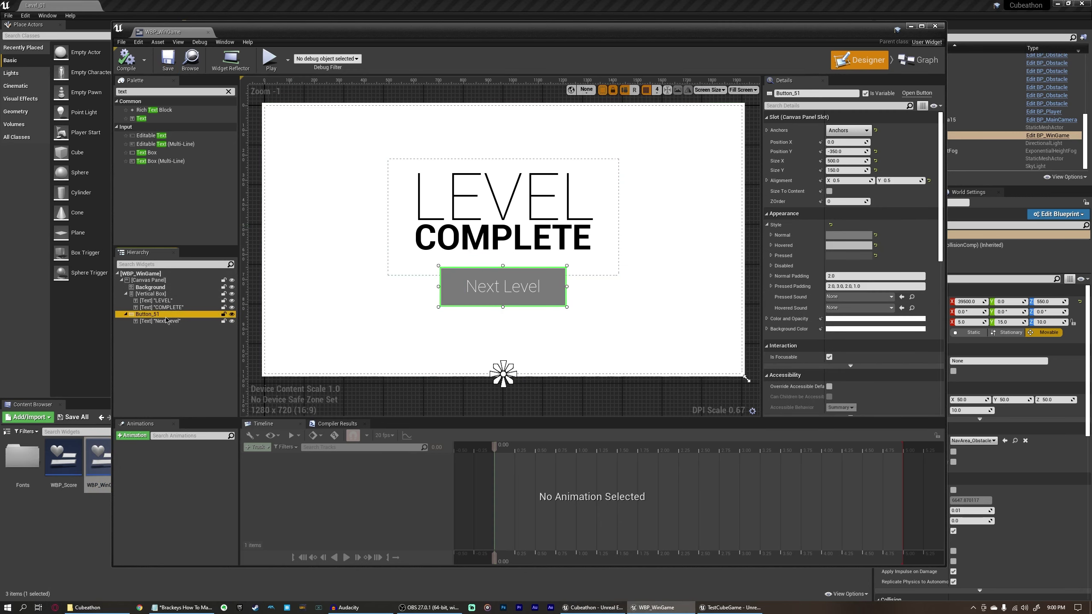
pyautogui.click(162, 319)
pyautogui.write('Next Leve')
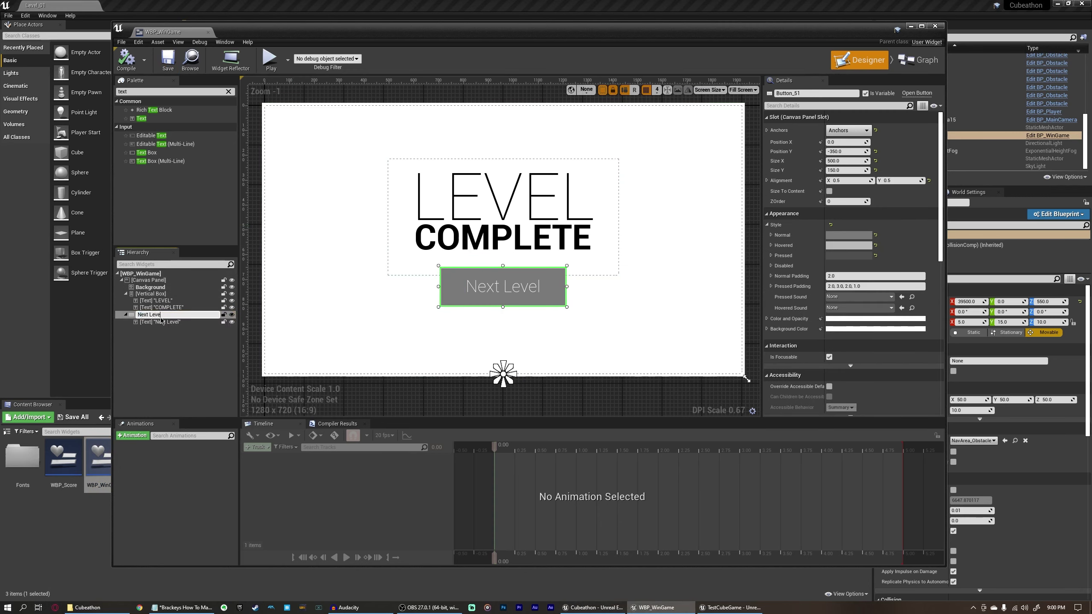
pyautogui.write('l')
pyautogui.press('Return')
pyautogui.click(169, 60)
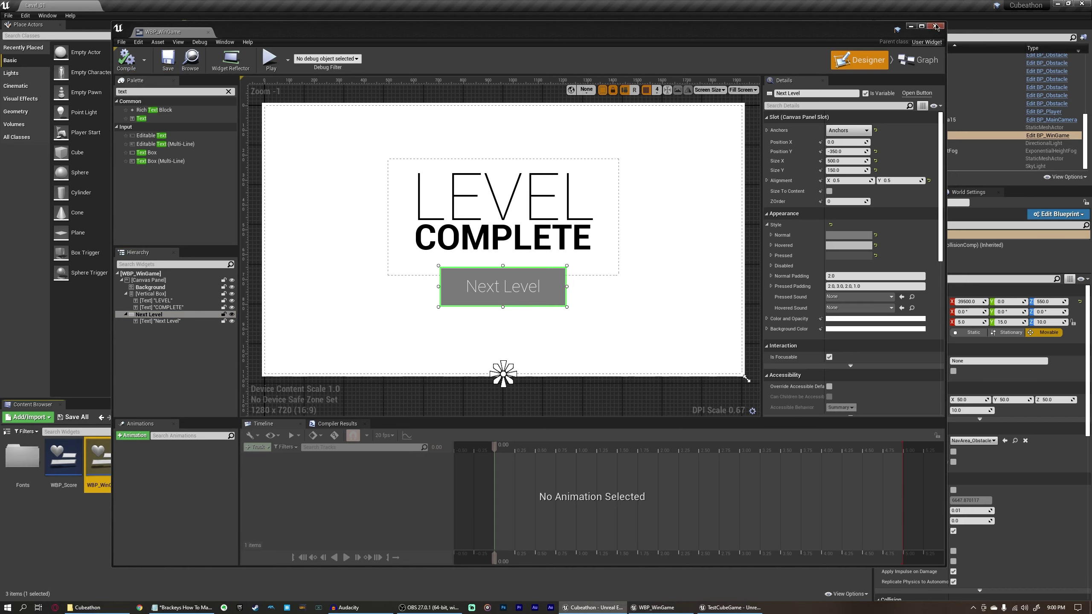
# - Close the widget editor and open BP_GameInstance from the Blueprints folder
pyautogui.click(936, 27)
pyautogui.click(182, 418)
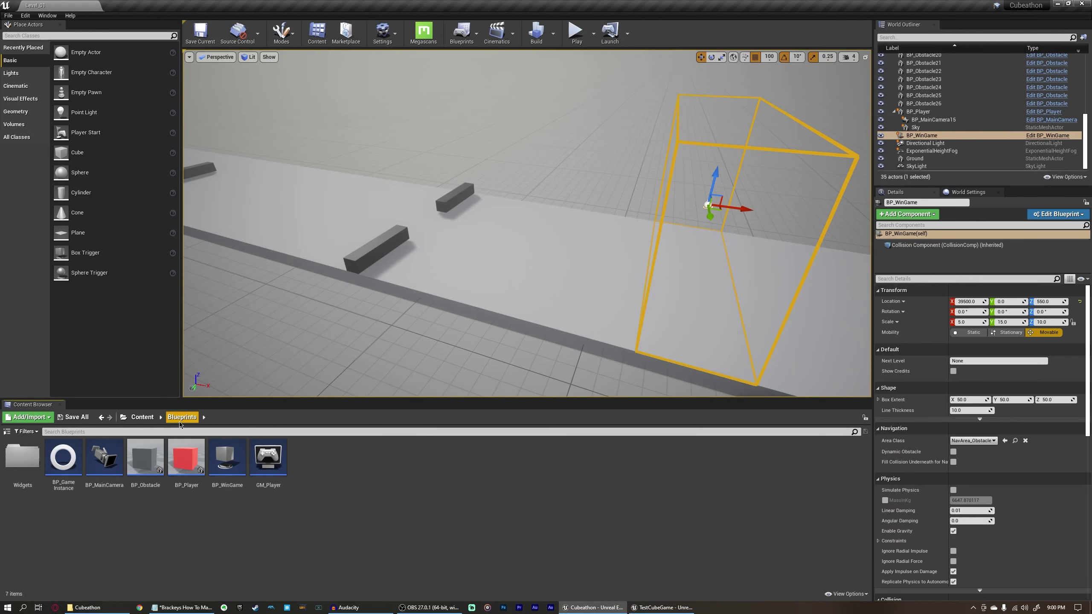
pyautogui.doubleClick(63, 458)
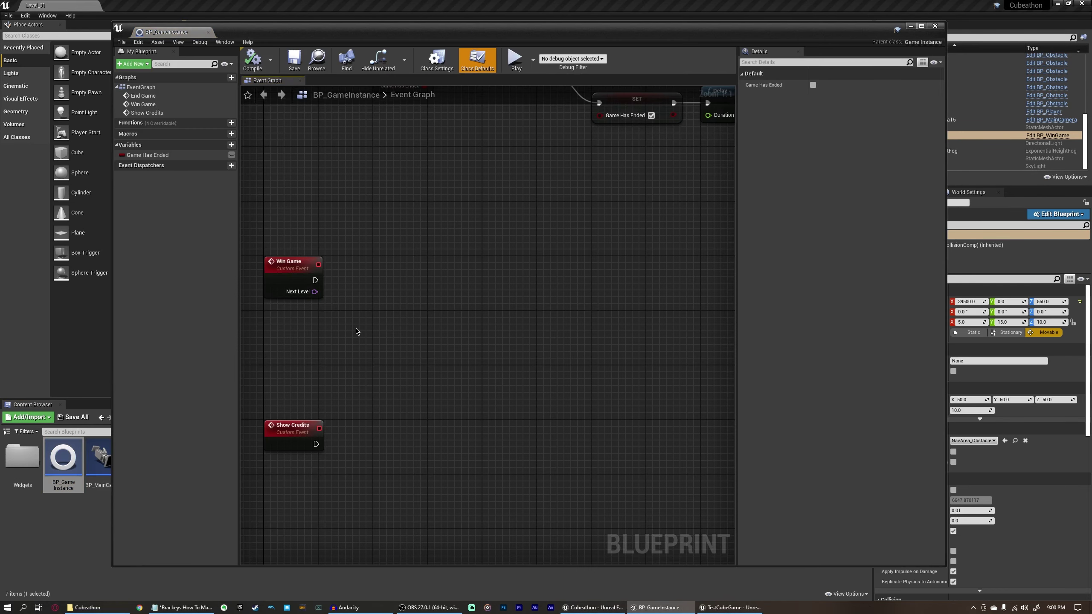
# - Add a Create Widget node beside the Win Game event and connect the event's execution output to it
pyautogui.rightClick(408, 289)
pyautogui.write('create wid')
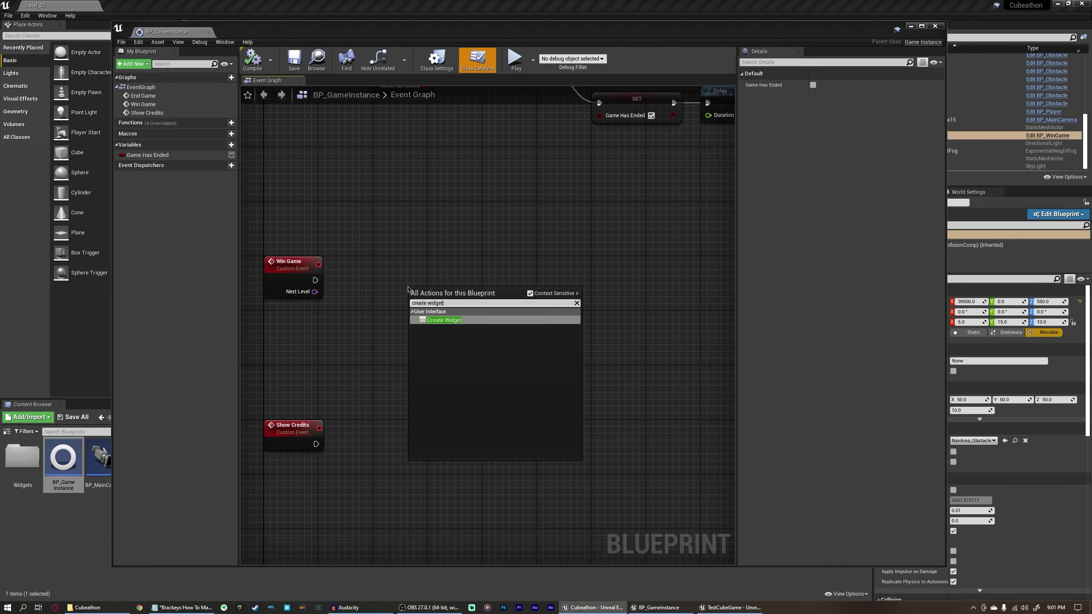
pyautogui.write('get')
pyautogui.press('Return')
pyautogui.moveTo(382, 286); pyautogui.dragTo(415, 300)
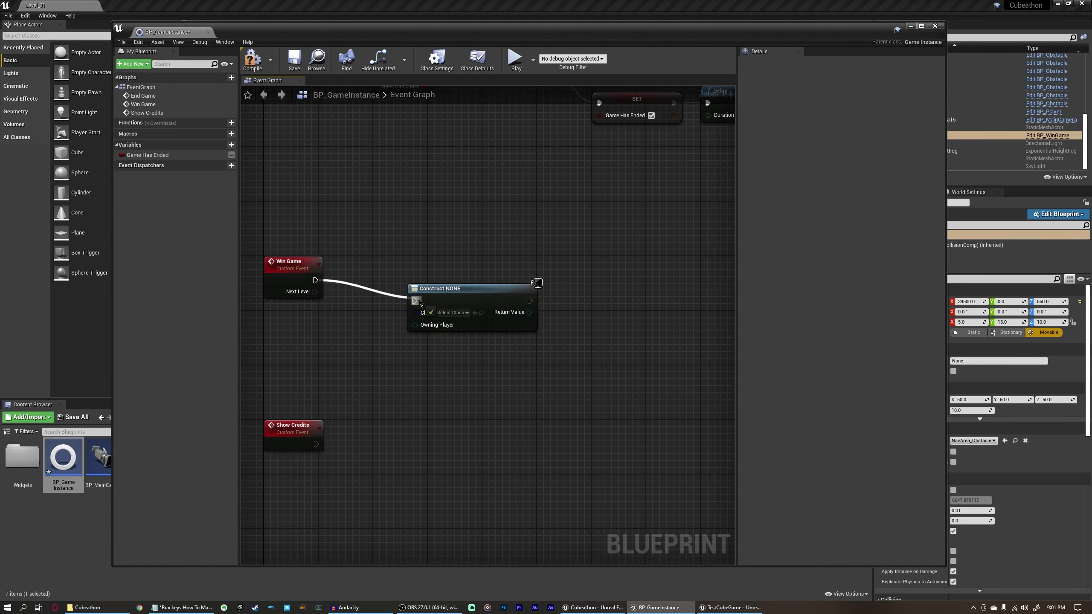
pyautogui.moveTo(415, 301); pyautogui.dragTo(416, 301)
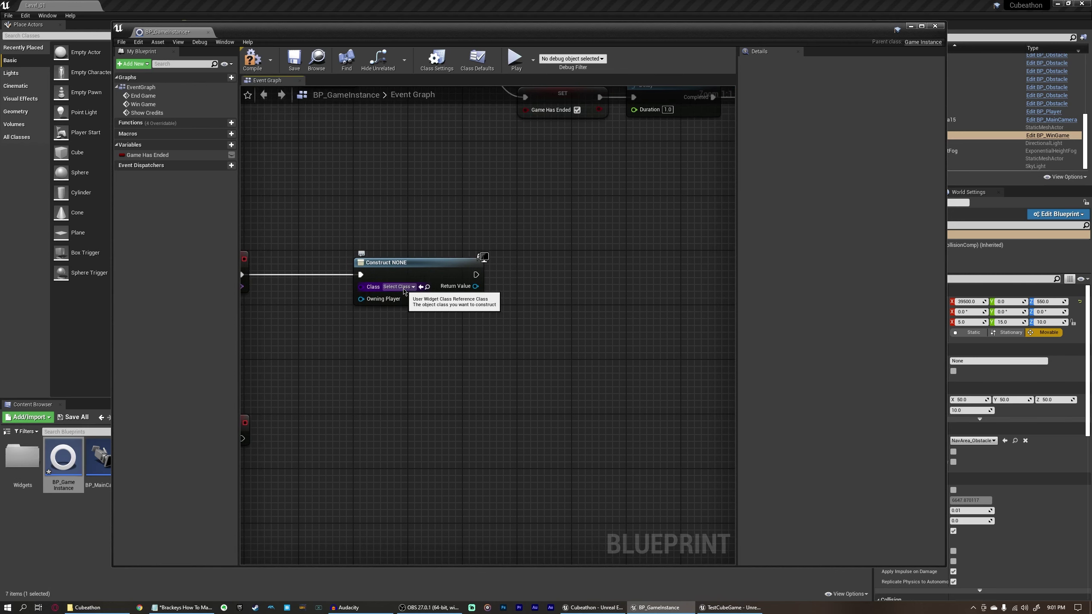
# - Set the Create Widget node's class to WBP_WinGame and connect its Return Value to a new Add to Viewport node
pyautogui.click(407, 288)
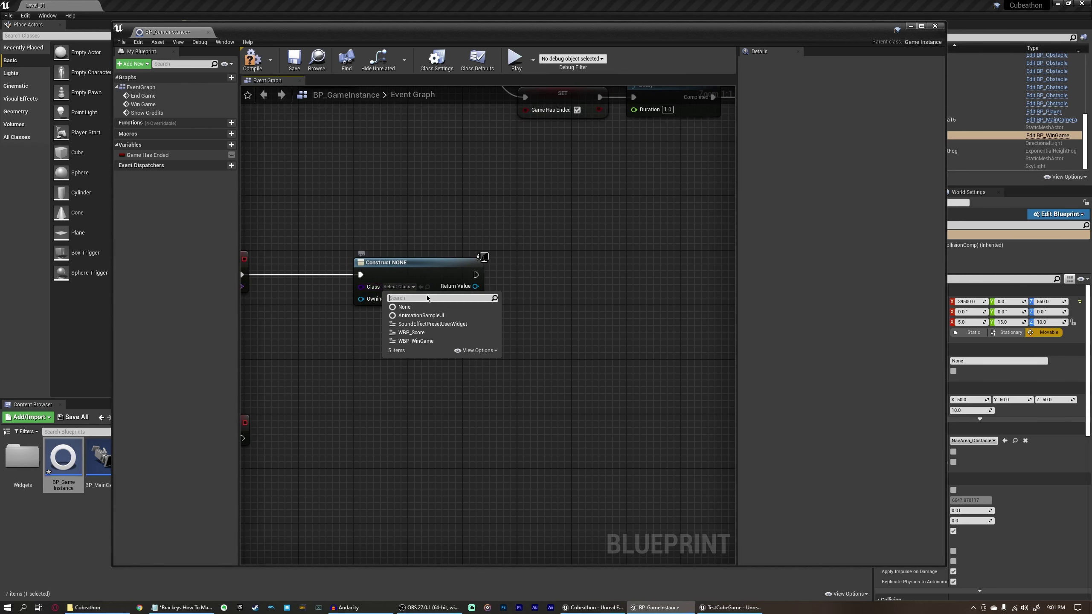
pyautogui.click(415, 340)
pyautogui.moveTo(369, 289); pyautogui.dragTo(413, 282)
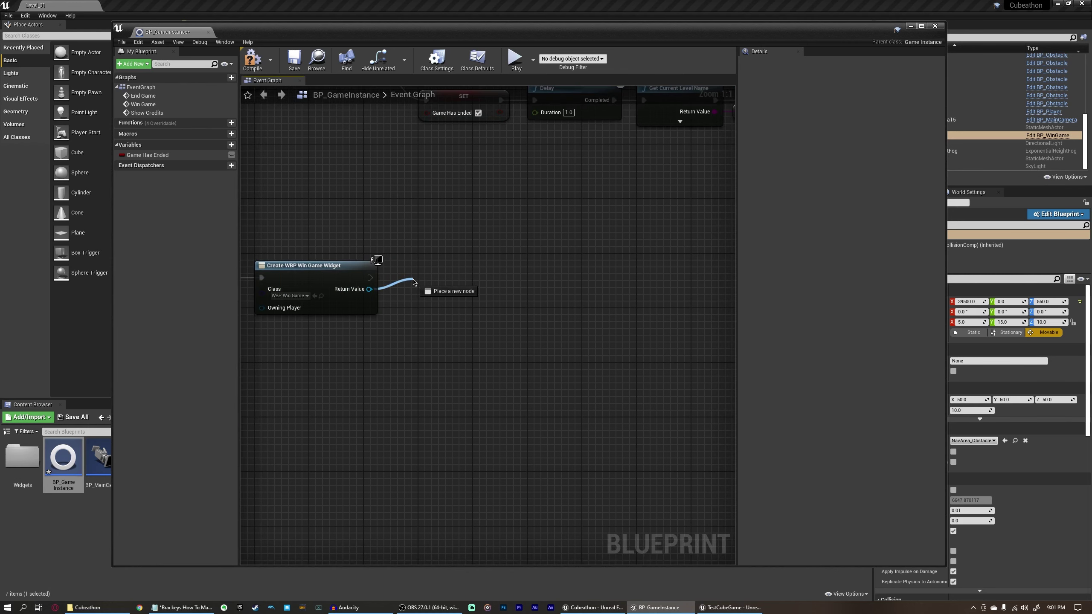
pyautogui.write('add to vie')
pyautogui.press('Return')
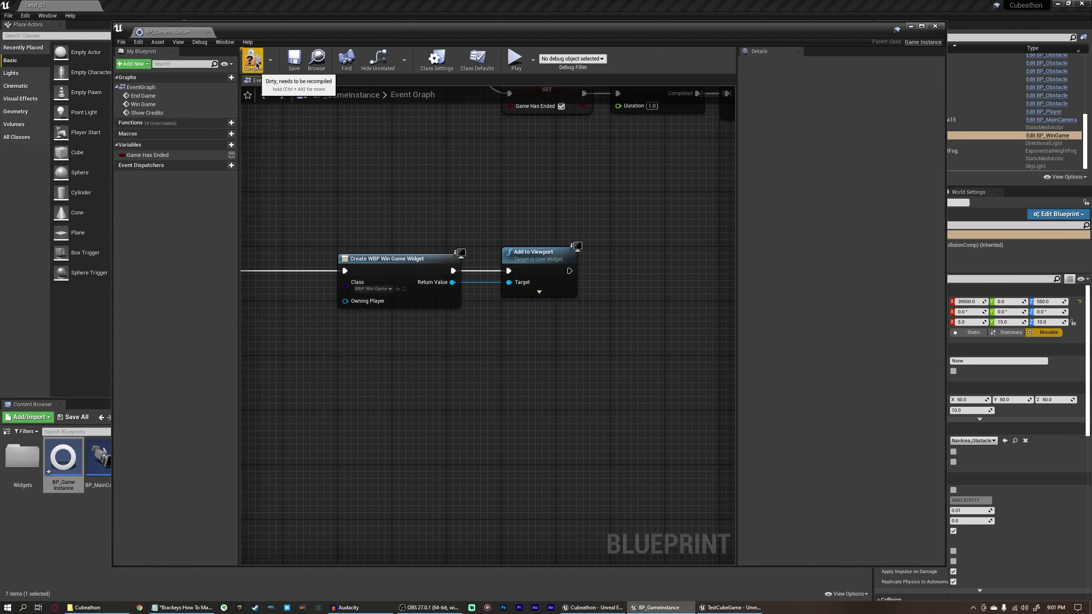
# - Compile and save the BP_GameInstance blueprint
pyautogui.click(254, 62)
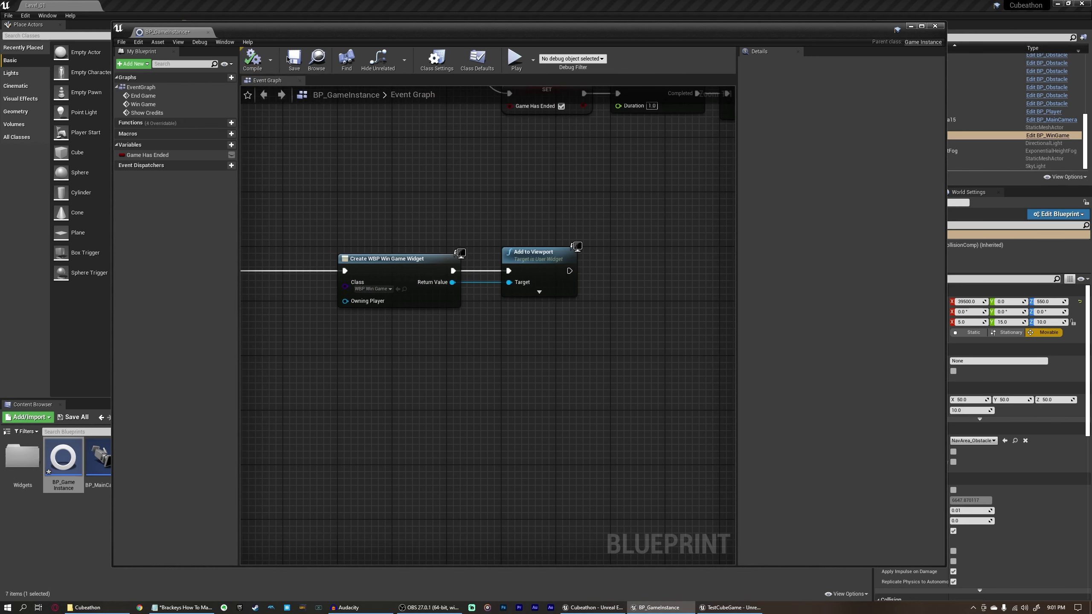
pyautogui.click(294, 60)
pyautogui.moveTo(419, 232); pyautogui.dragTo(496, 232, button='right')
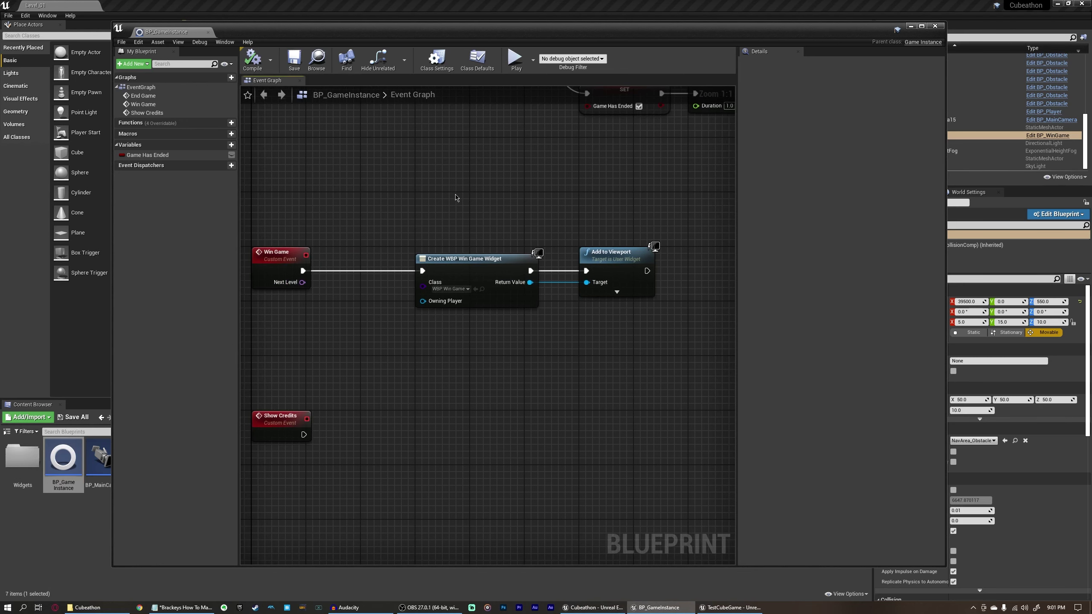
pyautogui.moveTo(558, 230); pyautogui.dragTo(658, 354)
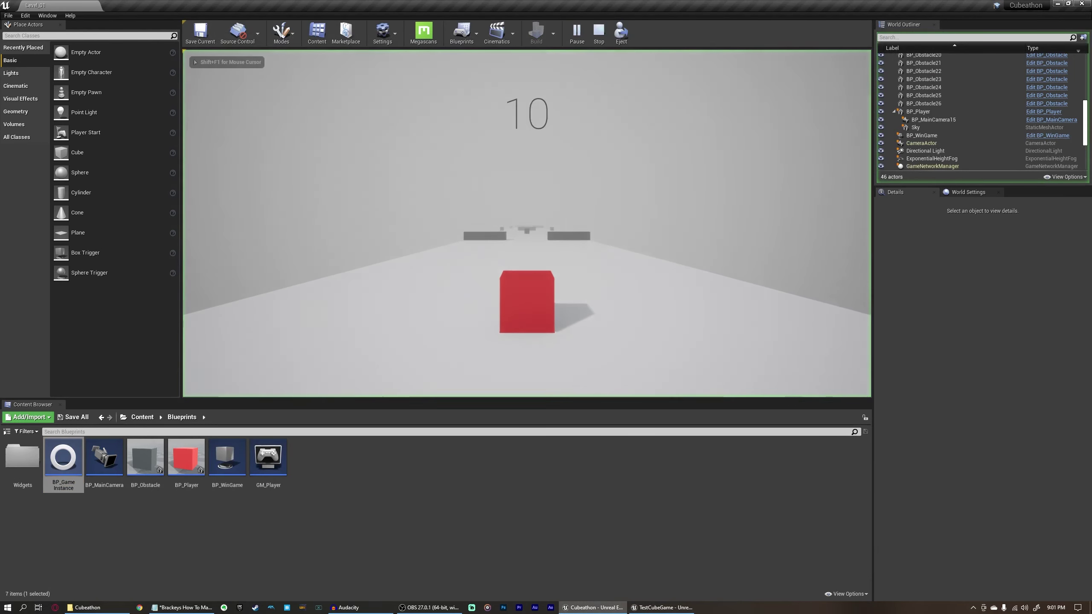
# - Play-test the level by steering the cube past the obstacles to the end, then stop the session
pyautogui.press('a')
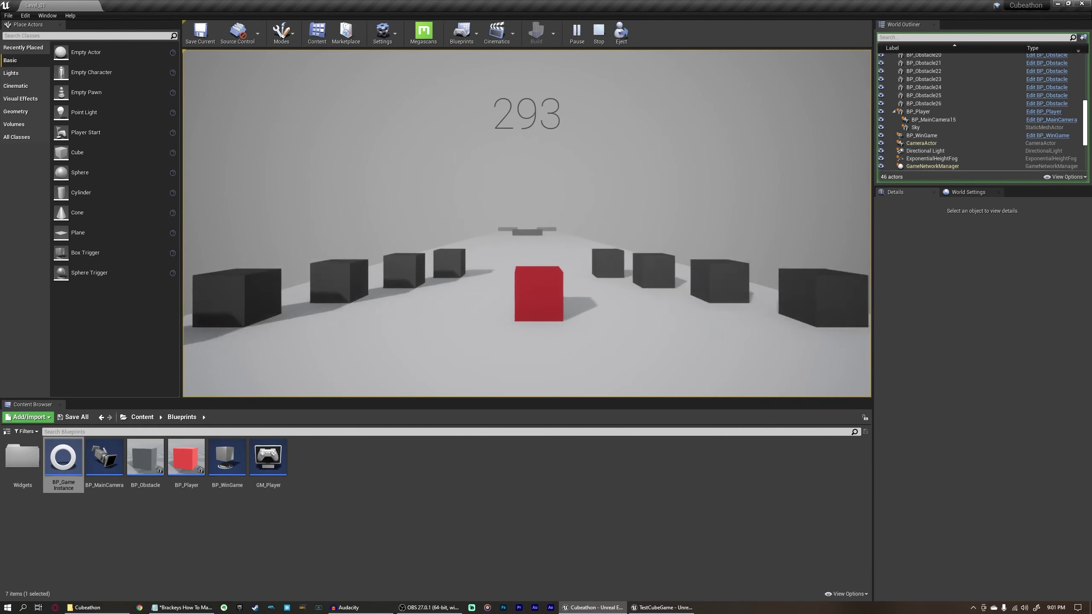
pyautogui.press('a')
pyautogui.press('d')
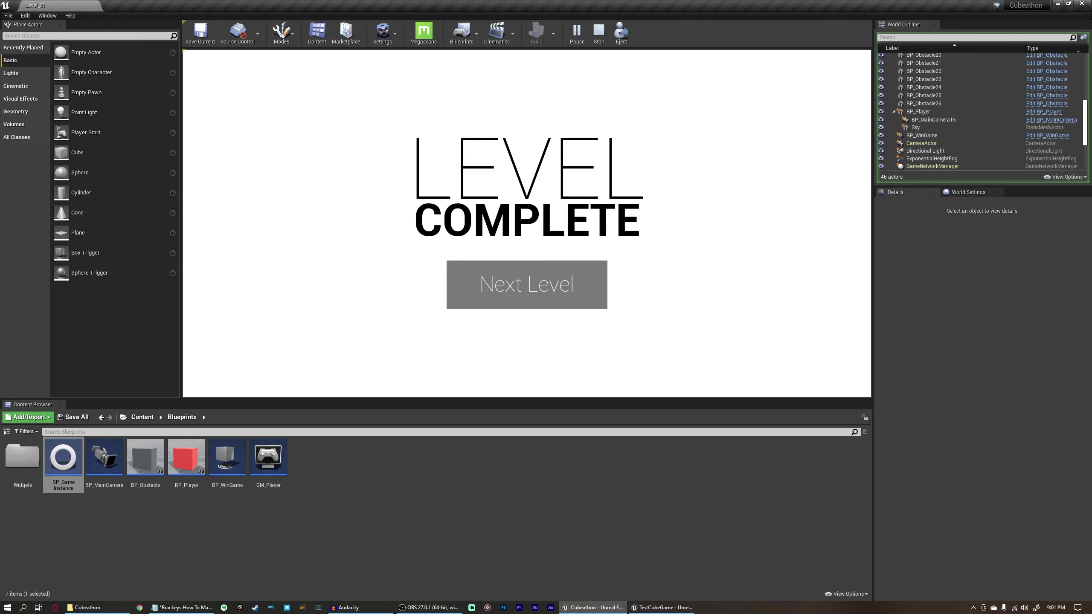
pyautogui.press('Escape')
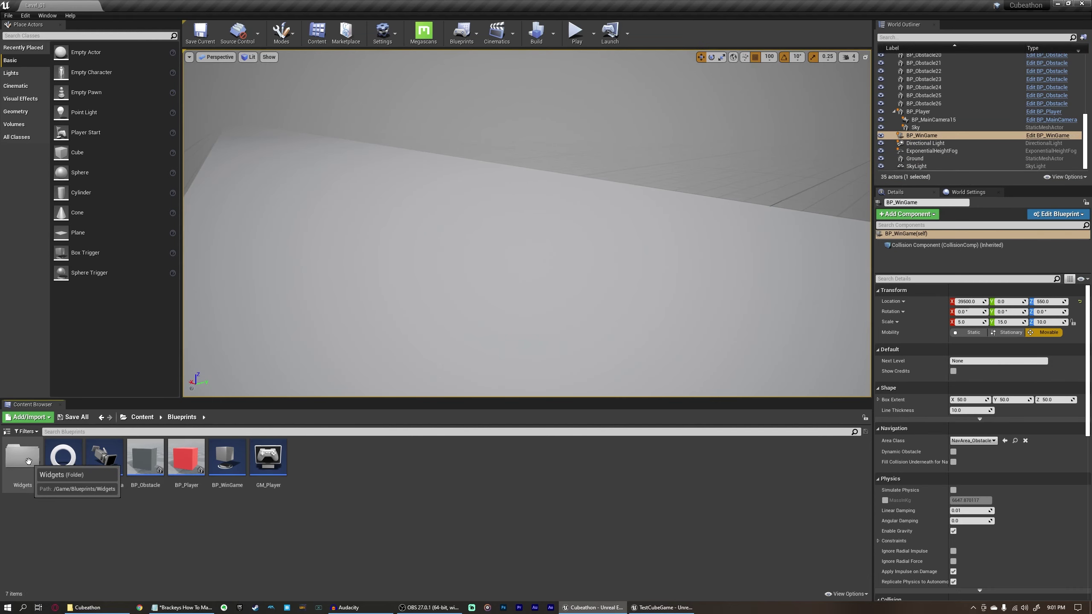
# - Open WBP_WinGame from the Widgets folder and add a widget animation named Fade
pyautogui.doubleClick(22, 456)
pyautogui.doubleClick(103, 458)
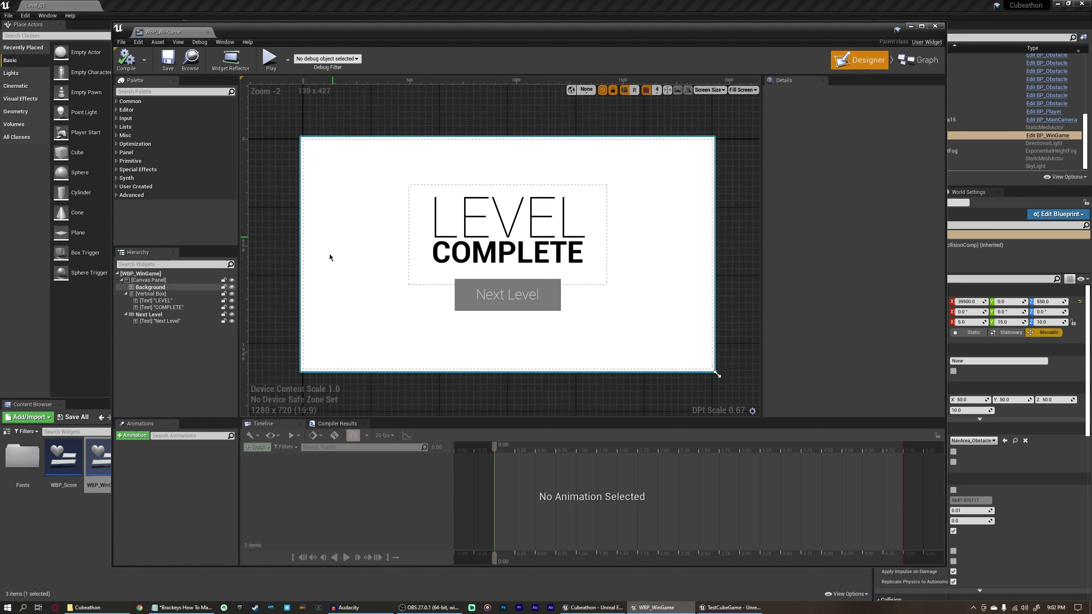
pyautogui.click(130, 437)
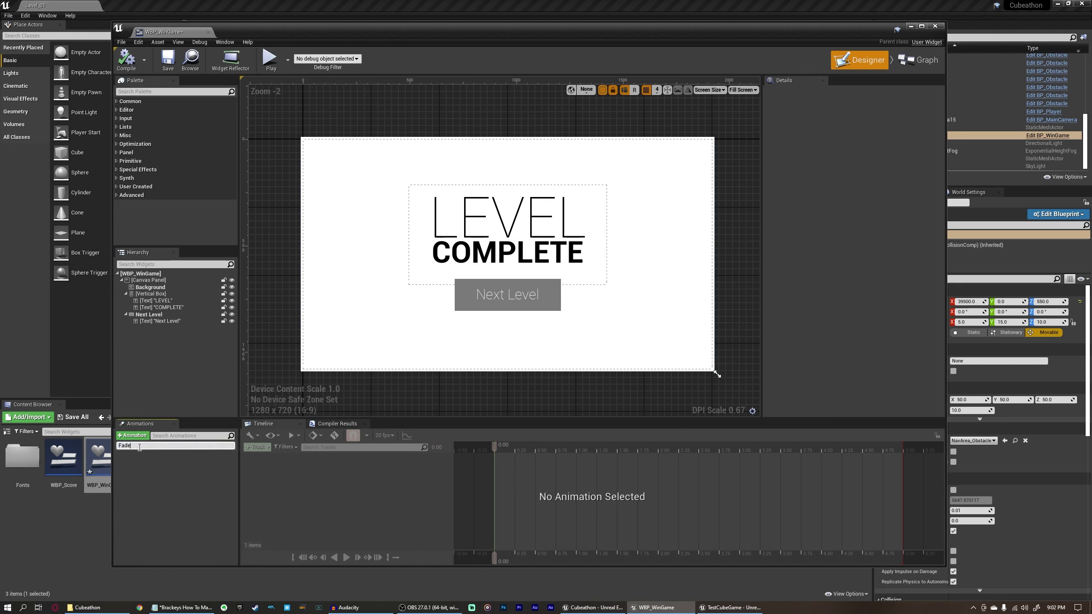
pyautogui.press('Return')
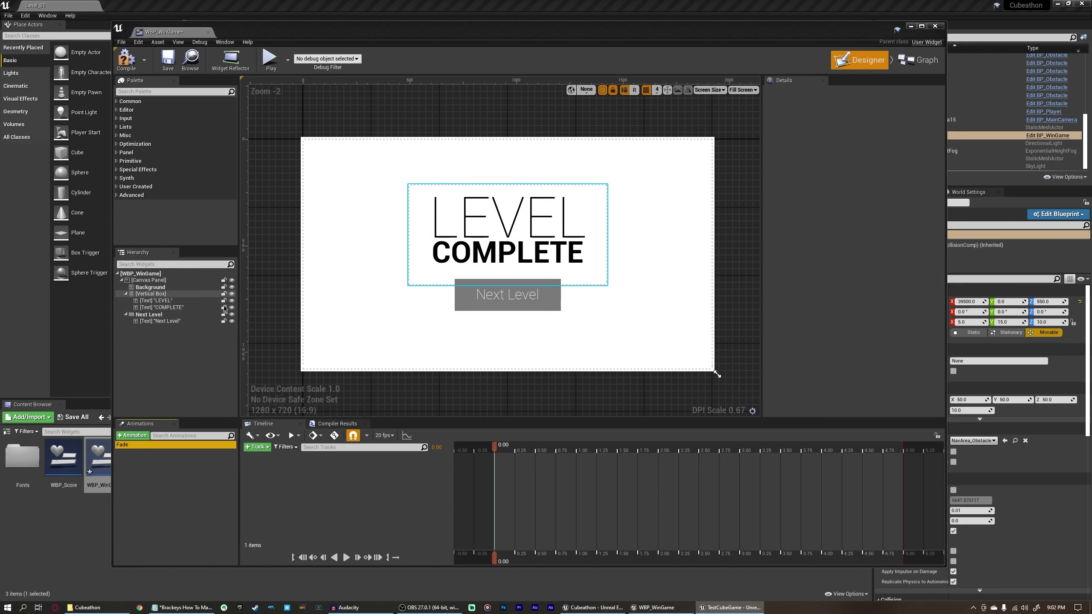
# - Set the Background image's Color and Opacity alpha to 0 and key it at 0.00 in the Fade animation
pyautogui.click(322, 252)
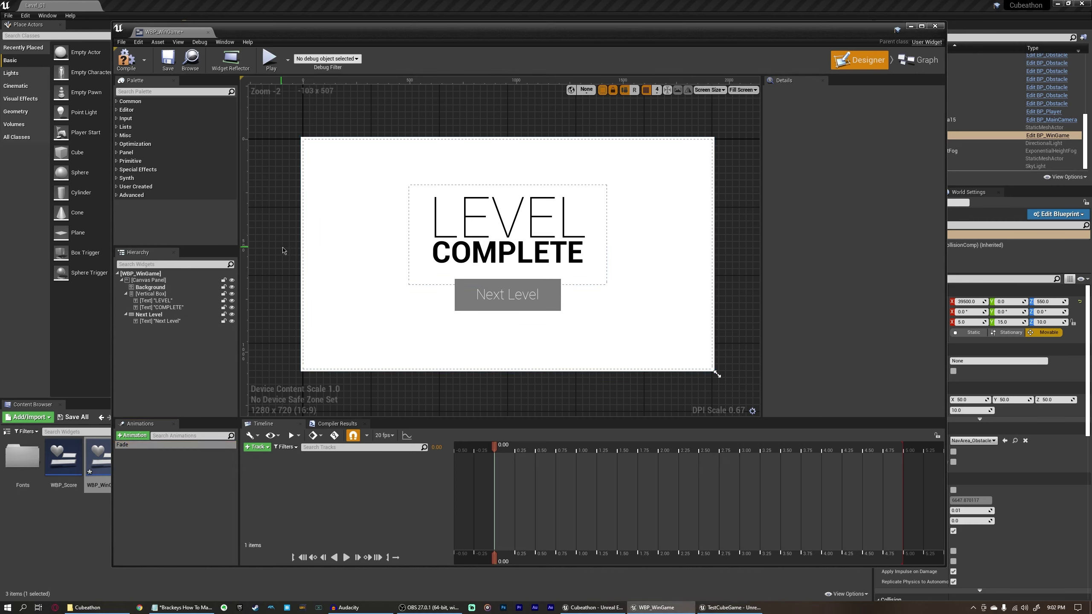
pyautogui.click(315, 248)
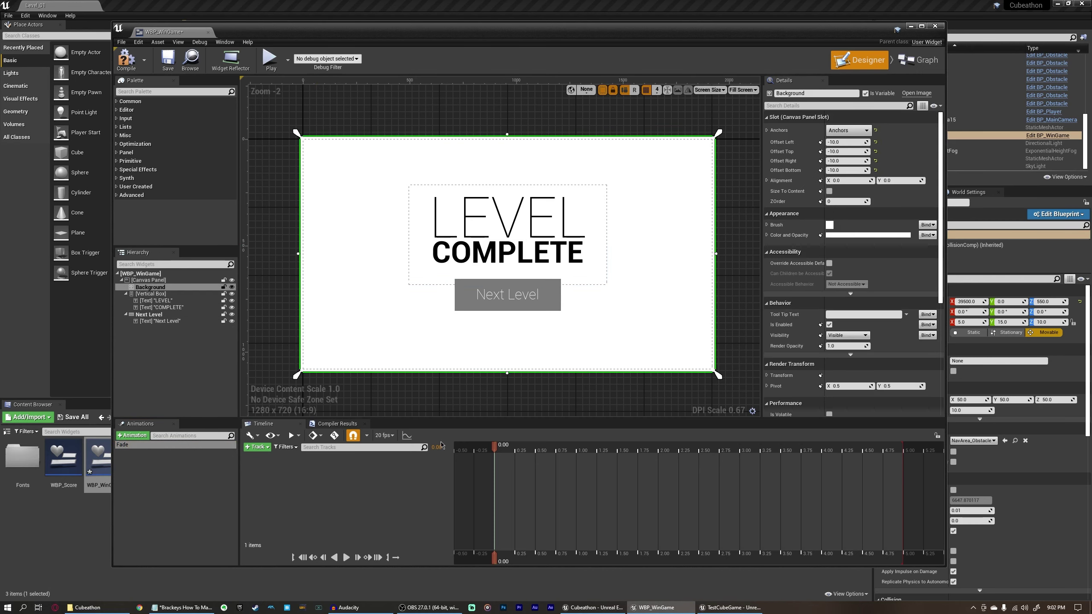
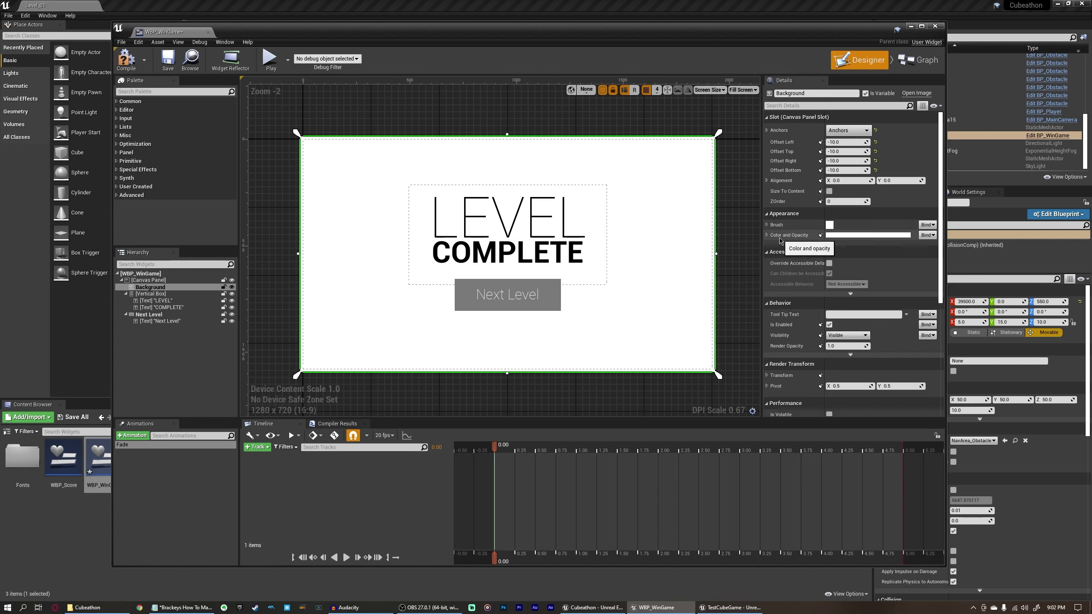
pyautogui.click(831, 238)
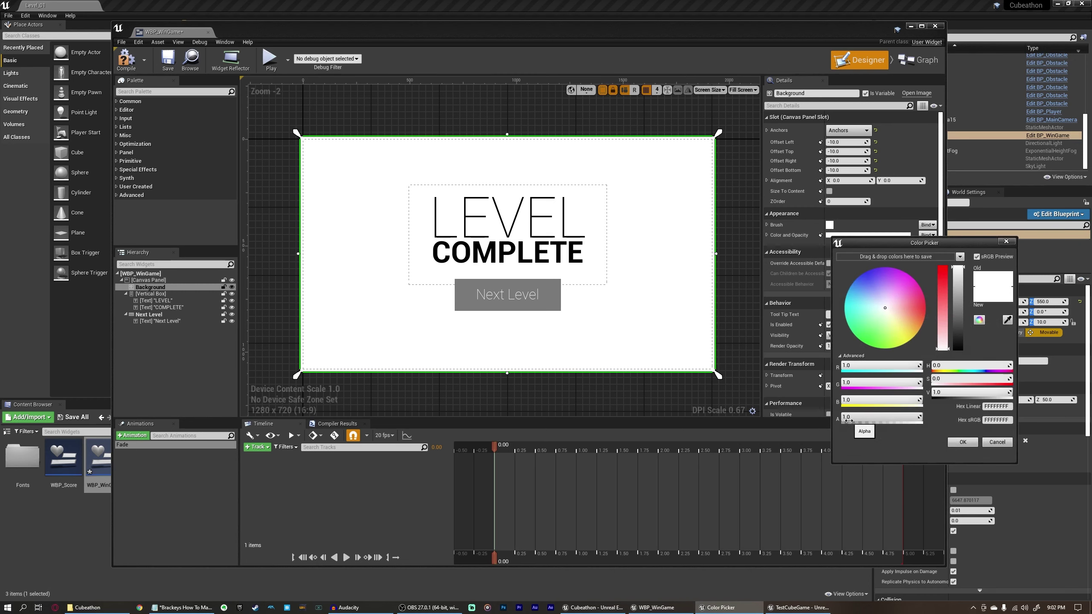
pyautogui.click(903, 417)
pyautogui.write('0.796')
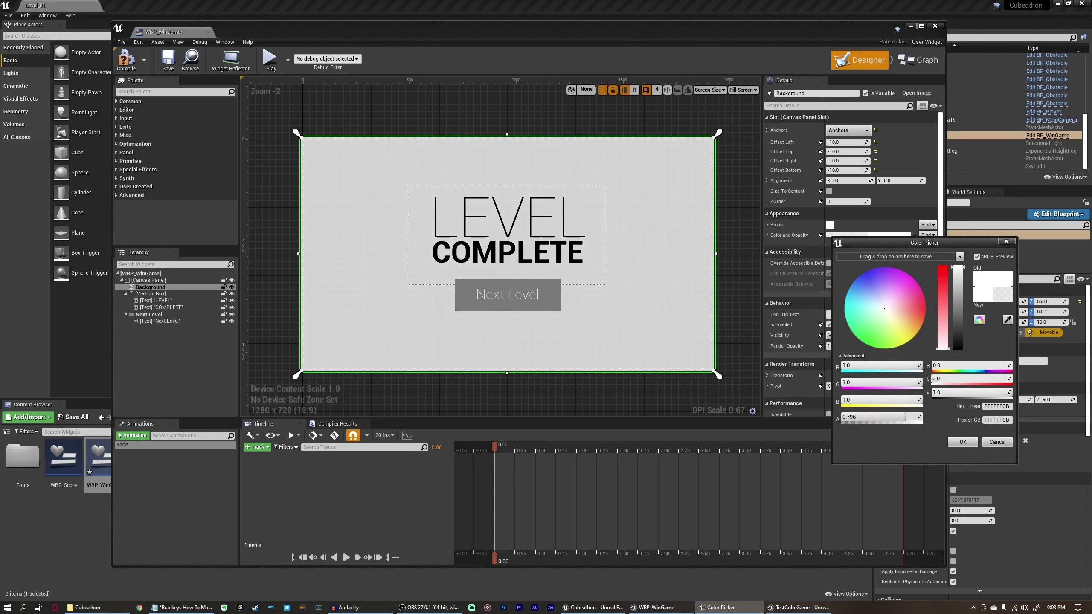
pyautogui.press('Return')
pyautogui.click(952, 443)
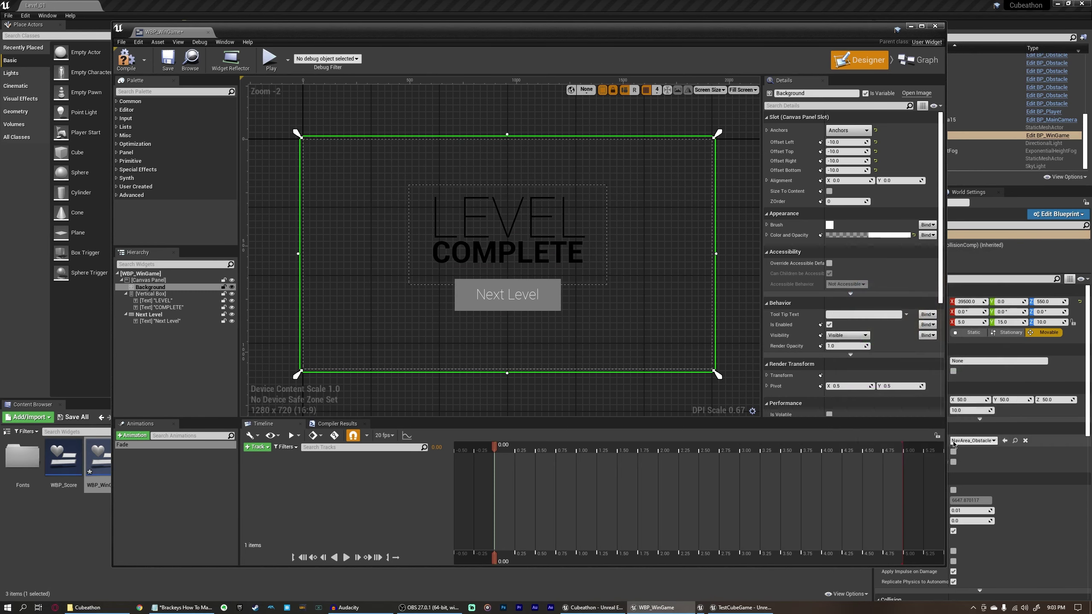
pyautogui.click(820, 234)
# - Make the Background image fully opaque at 1.00 in the Fade animation and key its Color and Opacity
pyautogui.moveTo(495, 450); pyautogui.dragTo(576, 441)
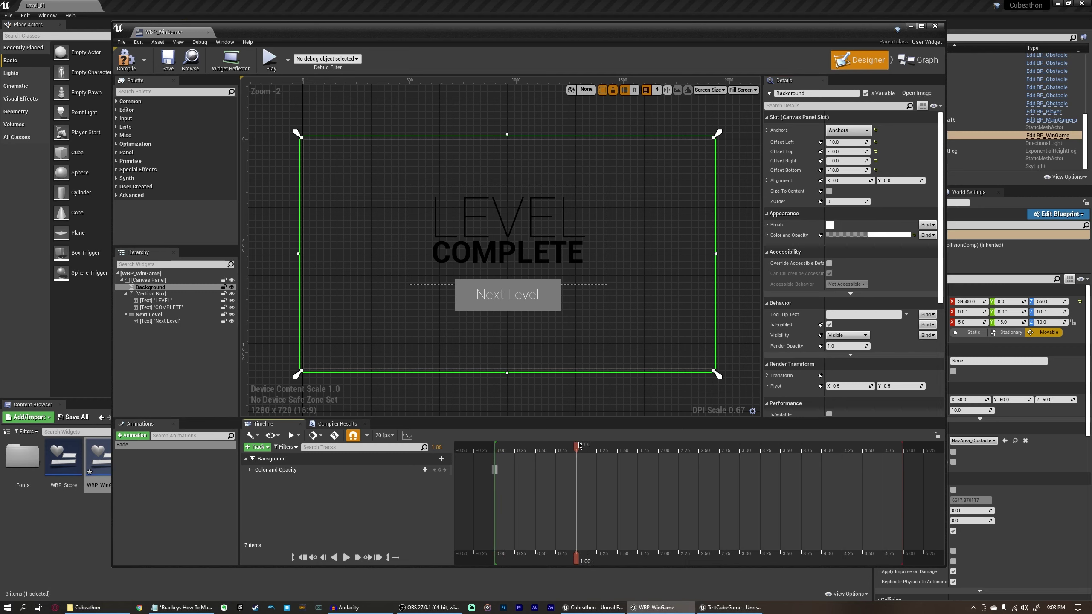
pyautogui.click(881, 235)
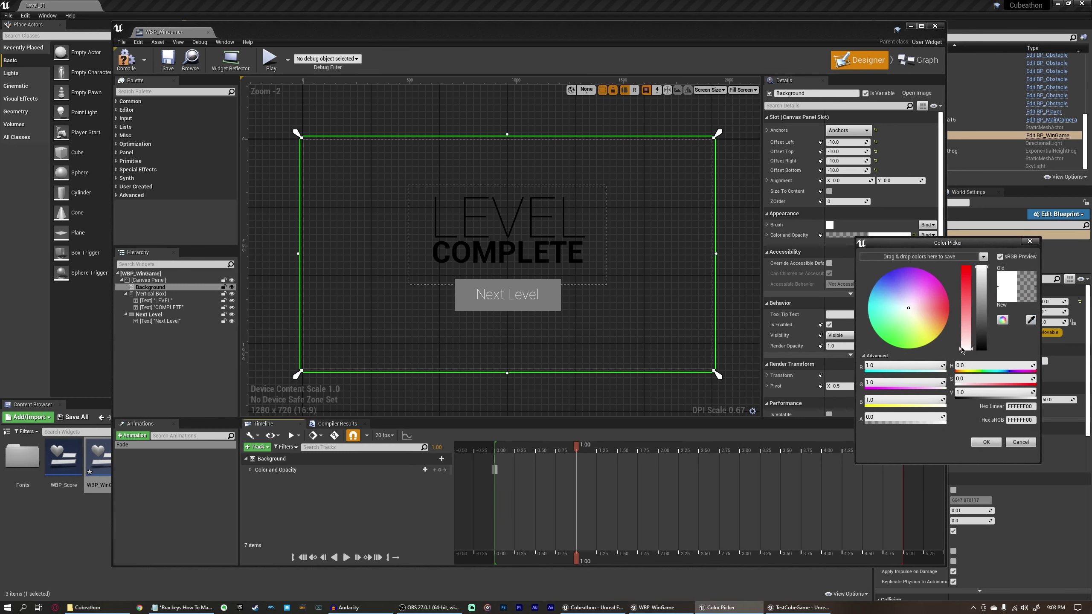
pyautogui.moveTo(877, 417); pyautogui.dragTo(941, 418)
pyautogui.click(986, 442)
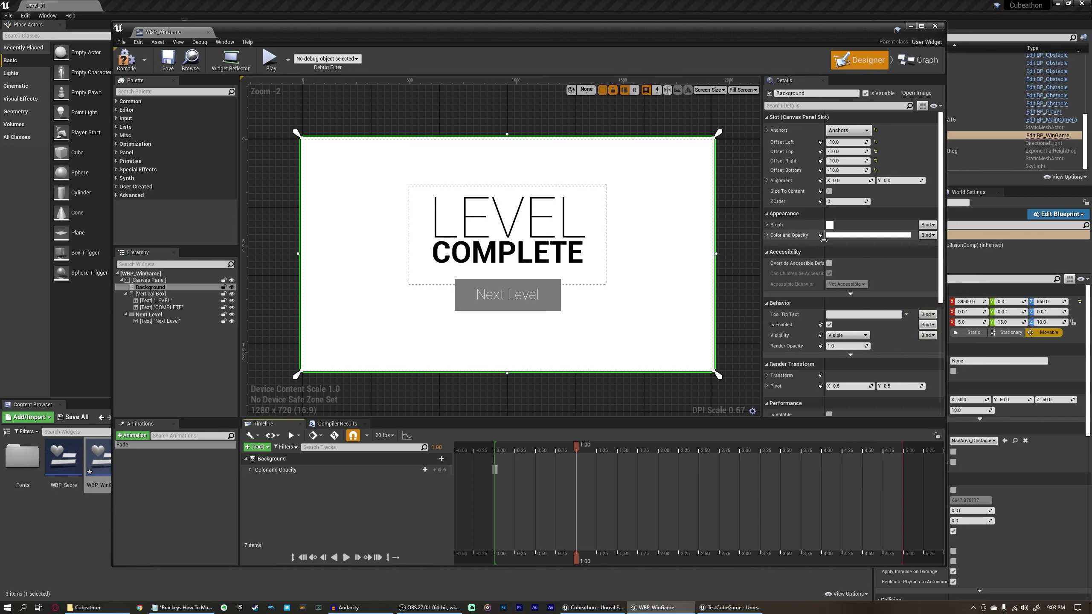
pyautogui.click(820, 236)
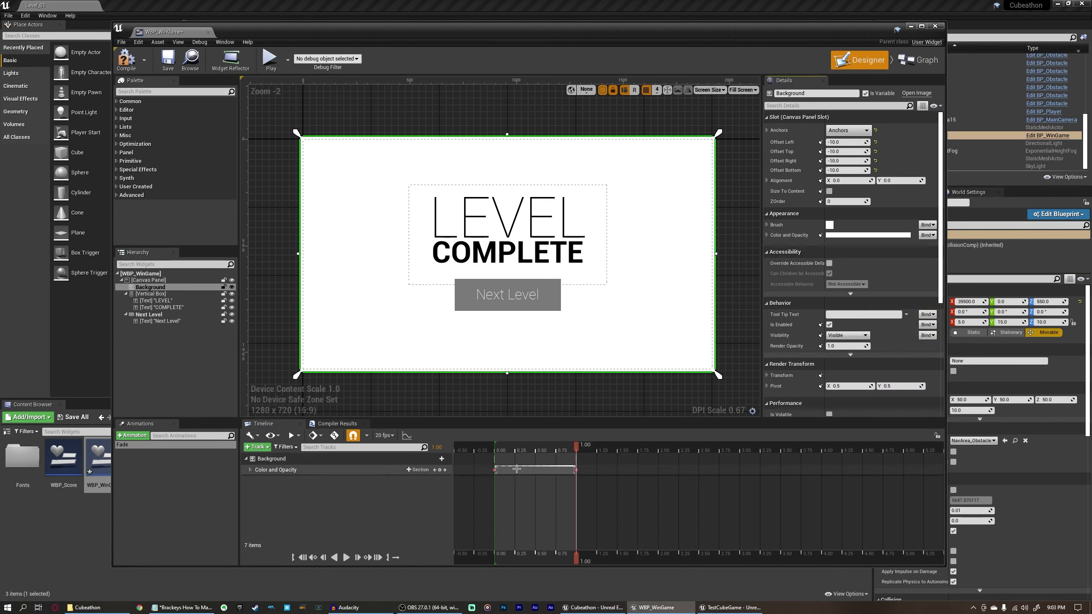
# - Set the LEVEL text's Color and Opacity alpha to 0 at 1.25 in the Fade animation and key it
pyautogui.moveTo(576, 445); pyautogui.dragTo(496, 450)
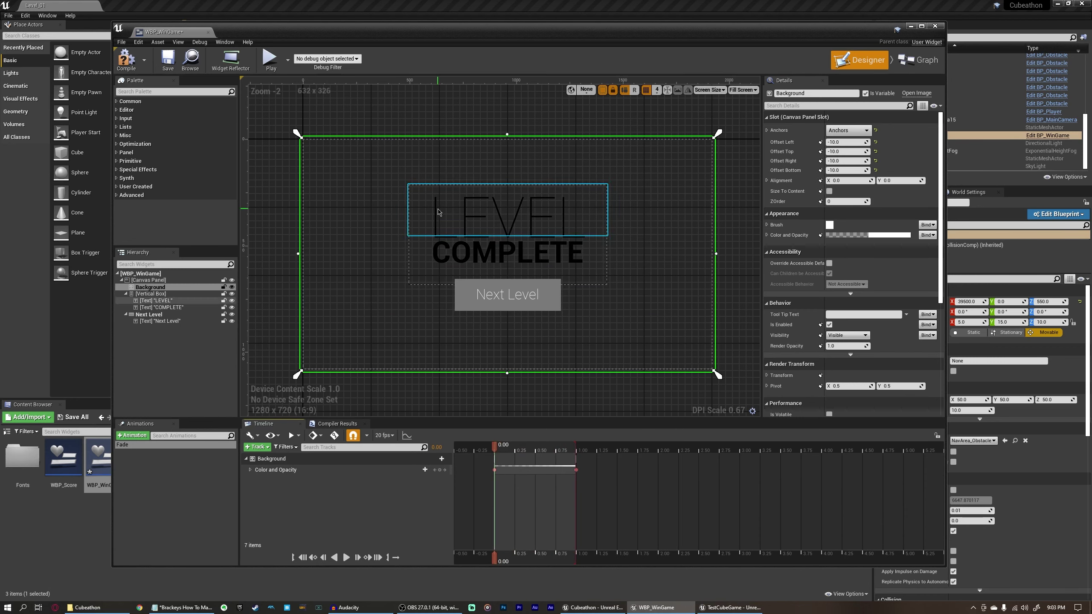
pyautogui.click(155, 293)
pyautogui.click(155, 300)
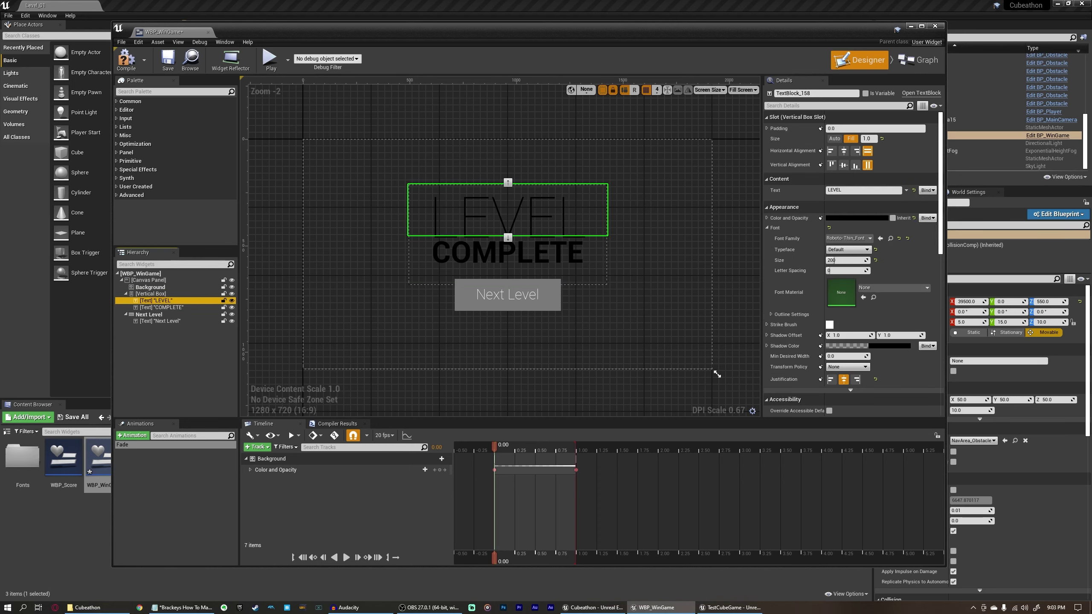
pyautogui.click(576, 447)
pyautogui.moveTo(576, 447); pyautogui.dragTo(597, 449)
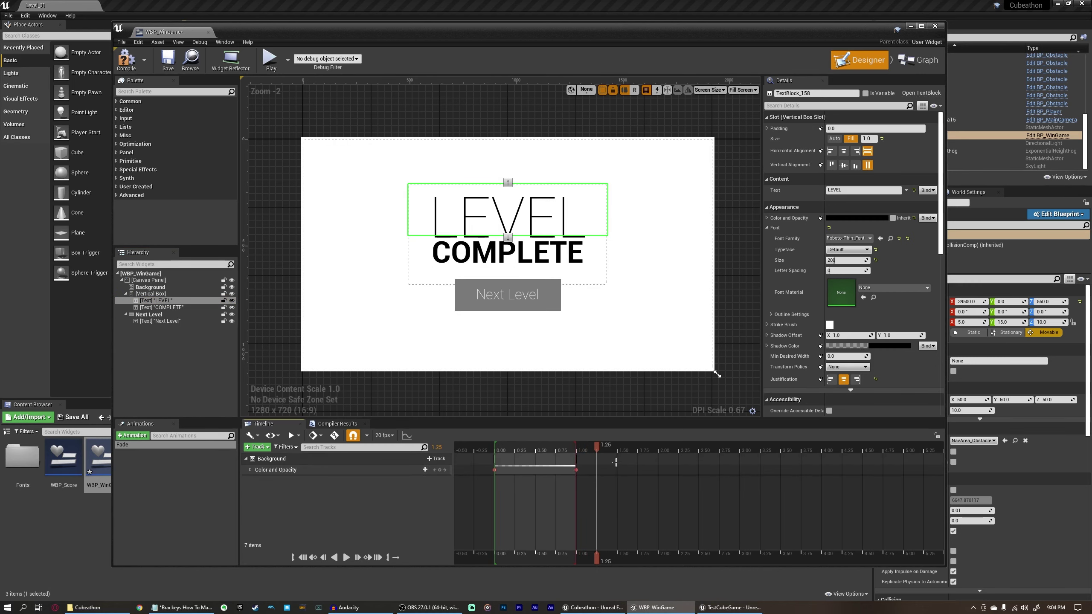
pyautogui.click(856, 217)
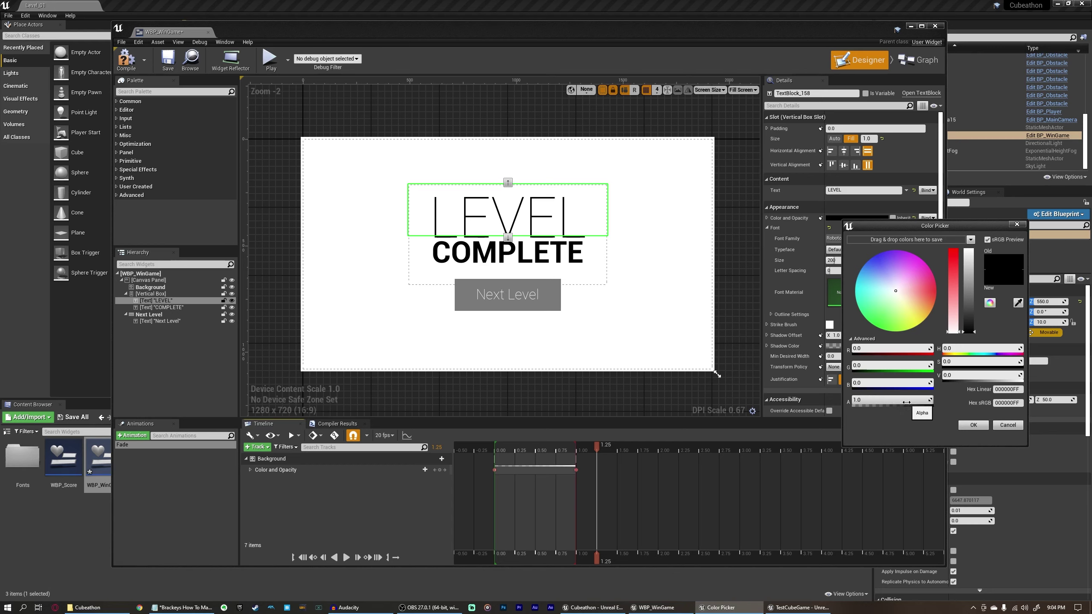
pyautogui.moveTo(920, 400); pyautogui.dragTo(855, 401)
pyautogui.click(972, 425)
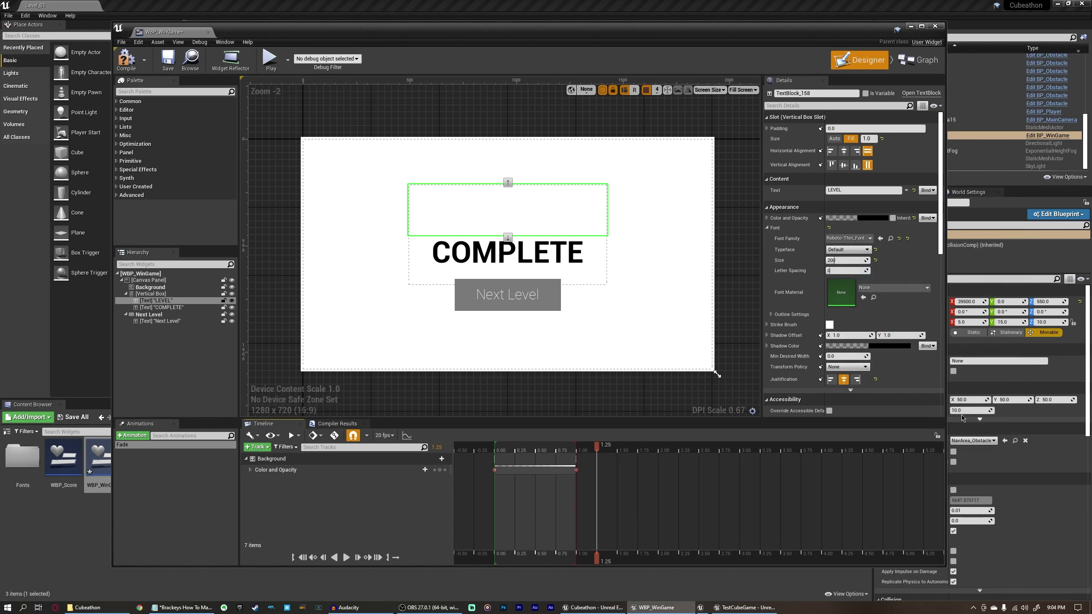
pyautogui.click(820, 218)
# - Set the LEVEL text's Color and Opacity alpha to 1.0 at 2.50 in the Fade animation and key it
pyautogui.moveTo(603, 446); pyautogui.dragTo(698, 447)
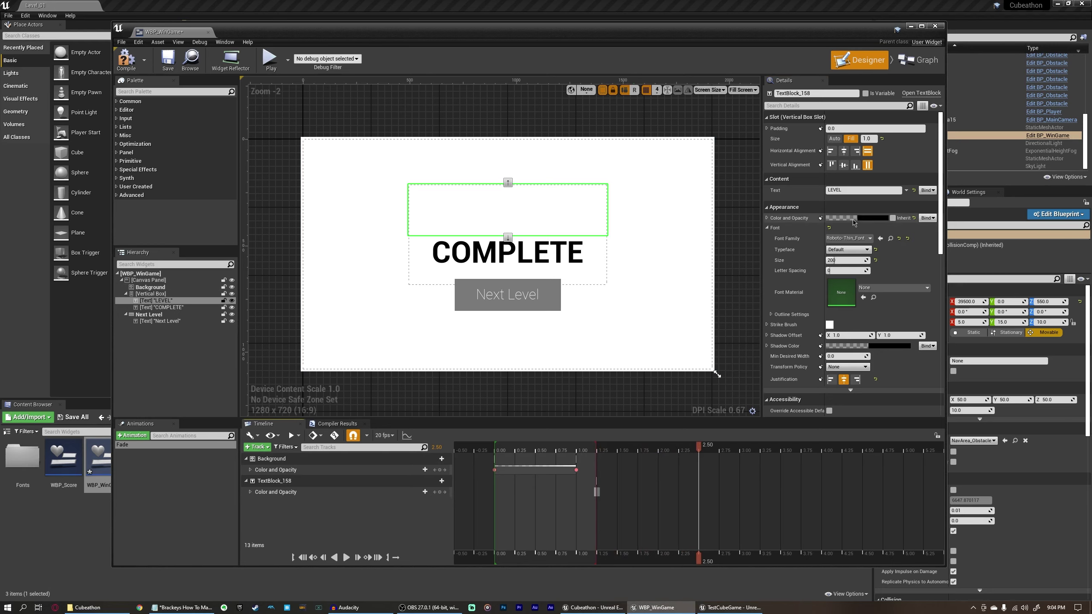
pyautogui.click(870, 218)
pyautogui.moveTo(879, 398); pyautogui.dragTo(943, 400)
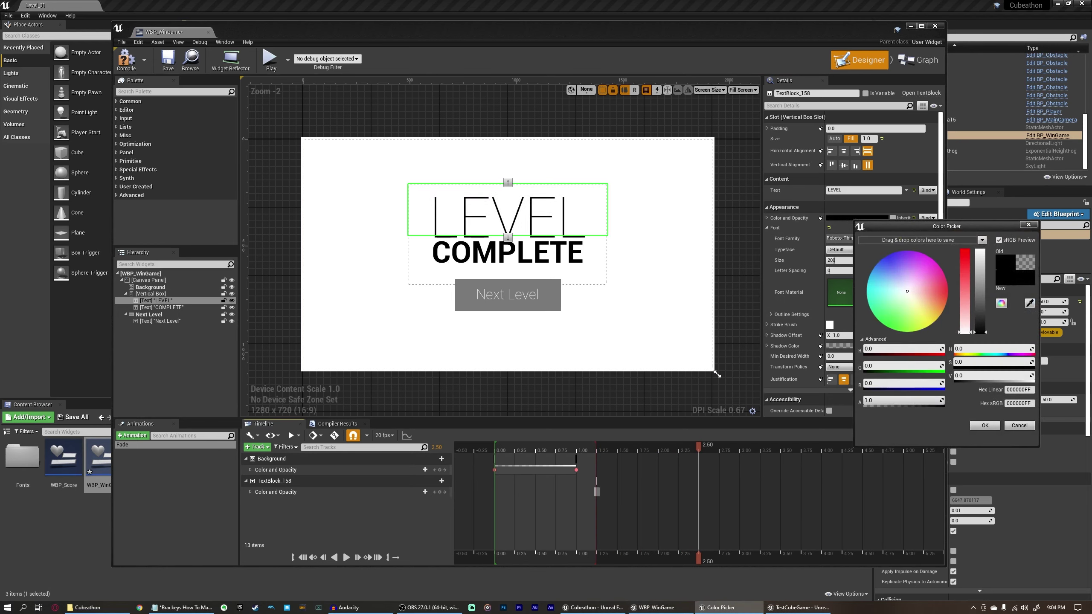
pyautogui.click(985, 425)
pyautogui.click(820, 218)
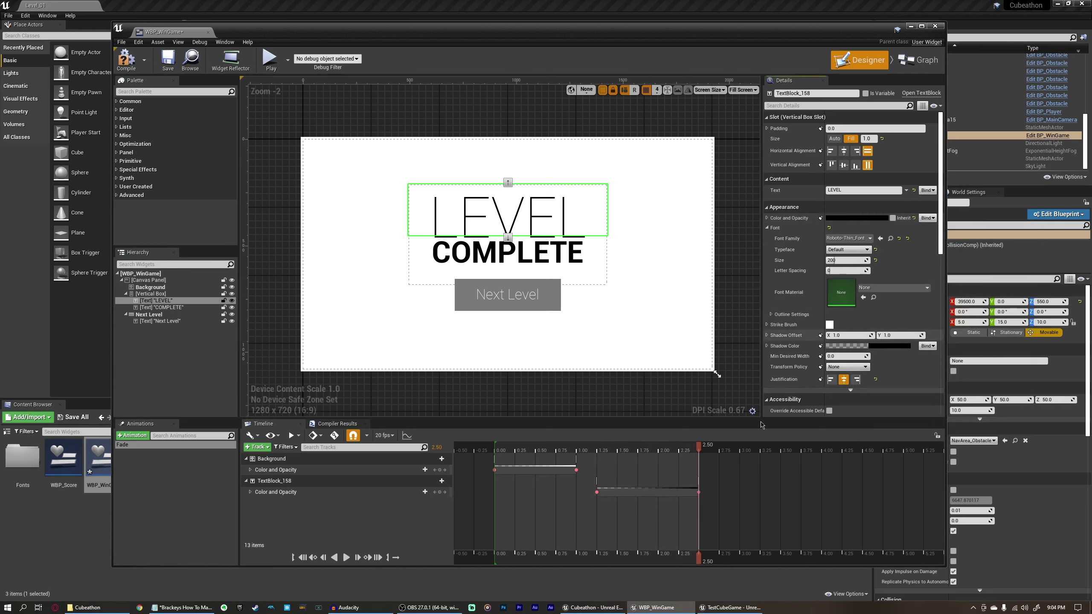
# - Set the COMPLETE text's Color and Opacity alpha to 0 at 1.75 in the Fade animation and key it
pyautogui.moveTo(698, 448); pyautogui.dragTo(645, 464)
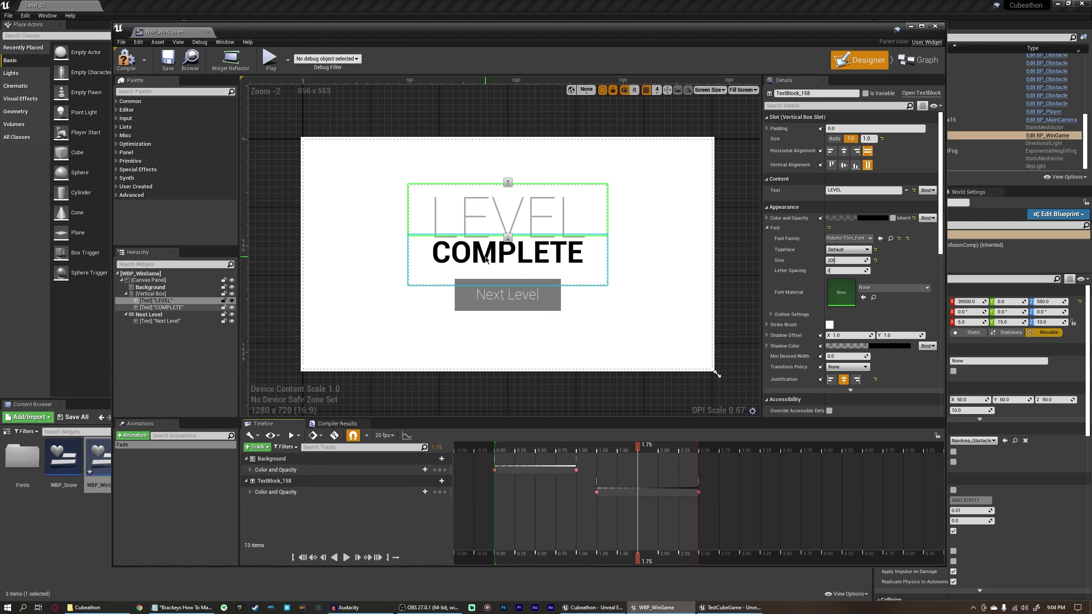
pyautogui.click(486, 258)
pyautogui.click(872, 217)
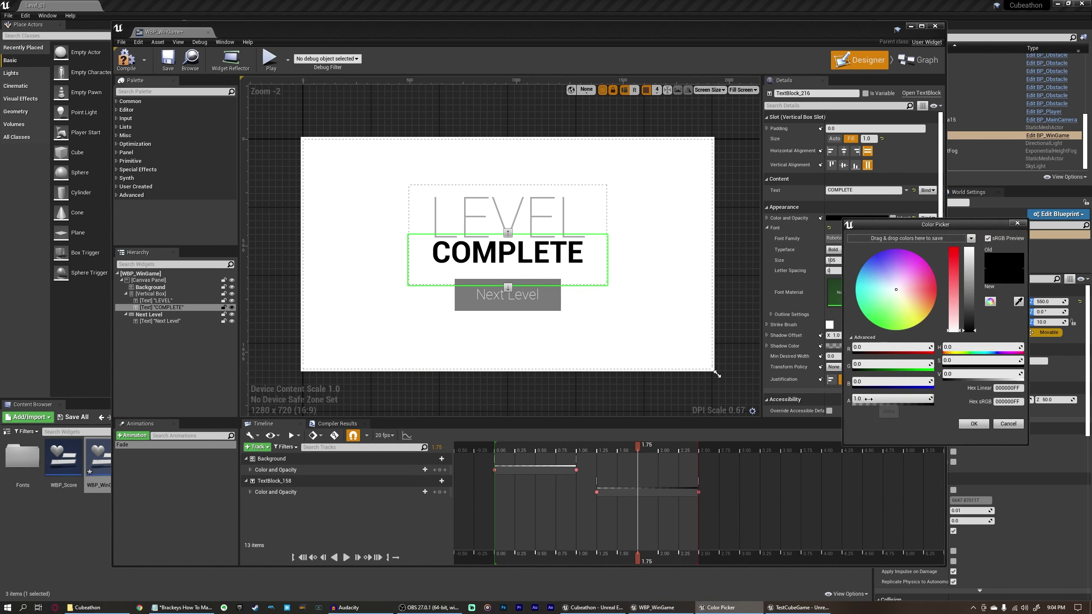
pyautogui.click(875, 400)
pyautogui.write('0')
pyautogui.press('Return')
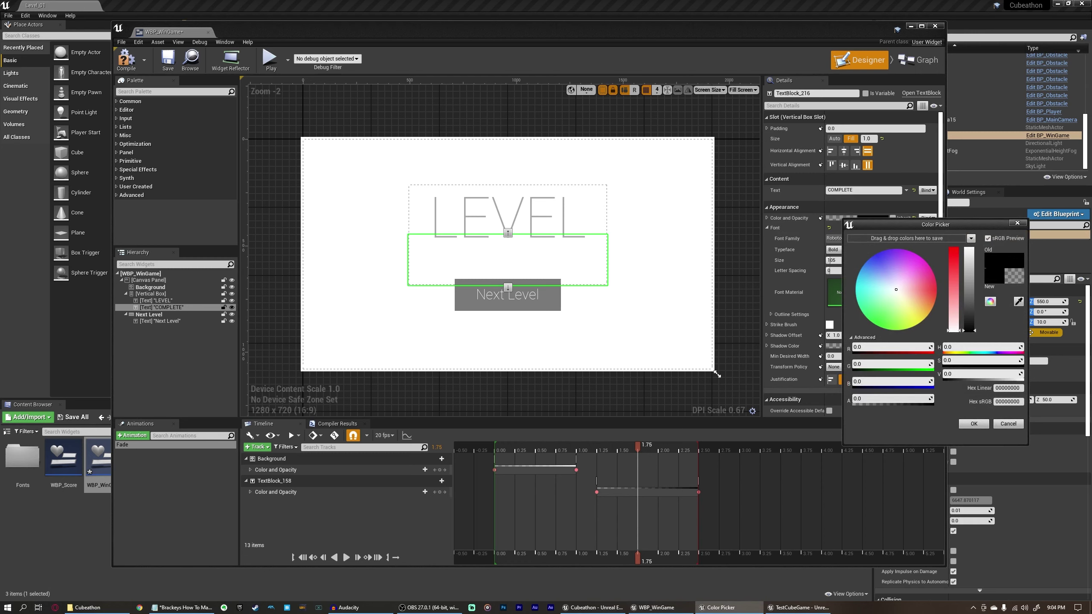
pyautogui.click(974, 424)
pyautogui.click(820, 218)
# - Make the COMPLETE text fully opaque at 2.50 in the Fade animation and key its Color and Opacity
pyautogui.click(646, 449)
pyautogui.moveTo(653, 450); pyautogui.dragTo(701, 446)
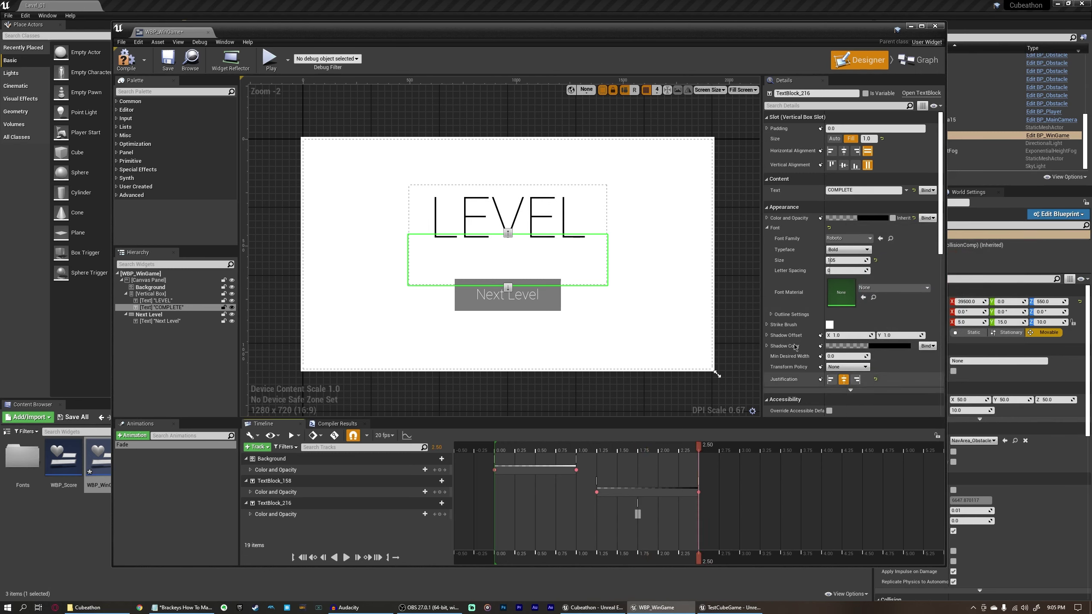
pyautogui.click(841, 218)
pyautogui.moveTo(872, 400); pyautogui.dragTo(943, 400)
pyautogui.click(990, 424)
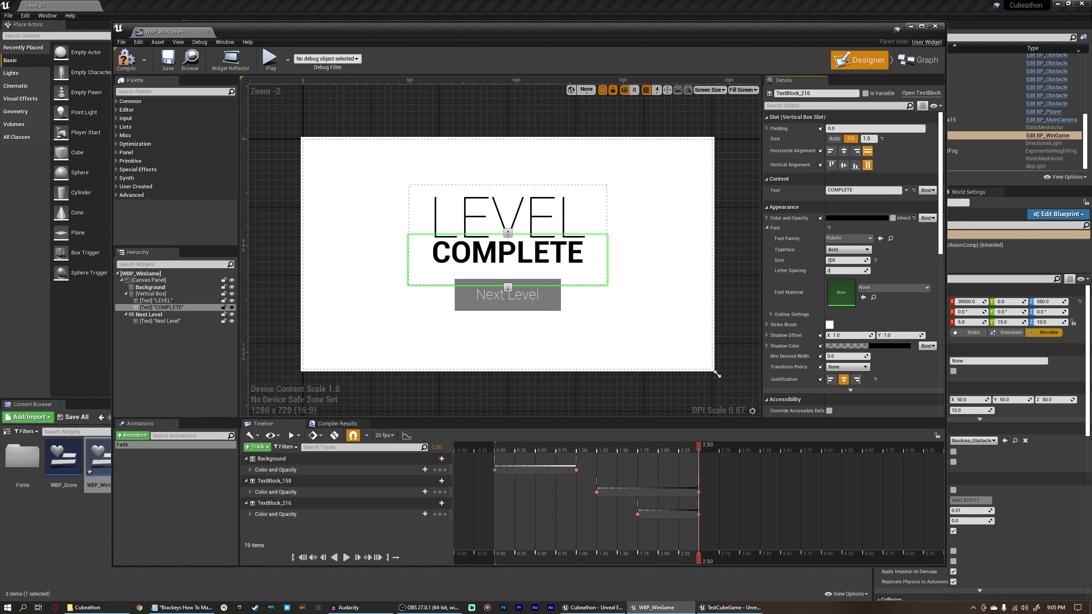
# - Make the Next Level button's Color and Opacity and Background Color fully transparent at 2.75 in the Fade animation and key both
pyautogui.click(719, 446)
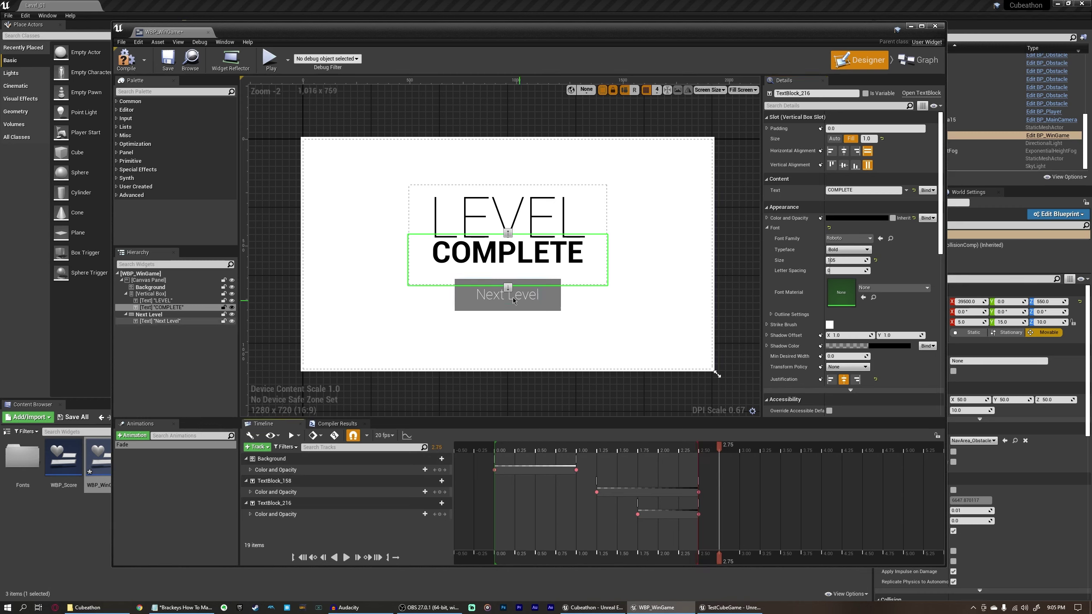
pyautogui.click(150, 315)
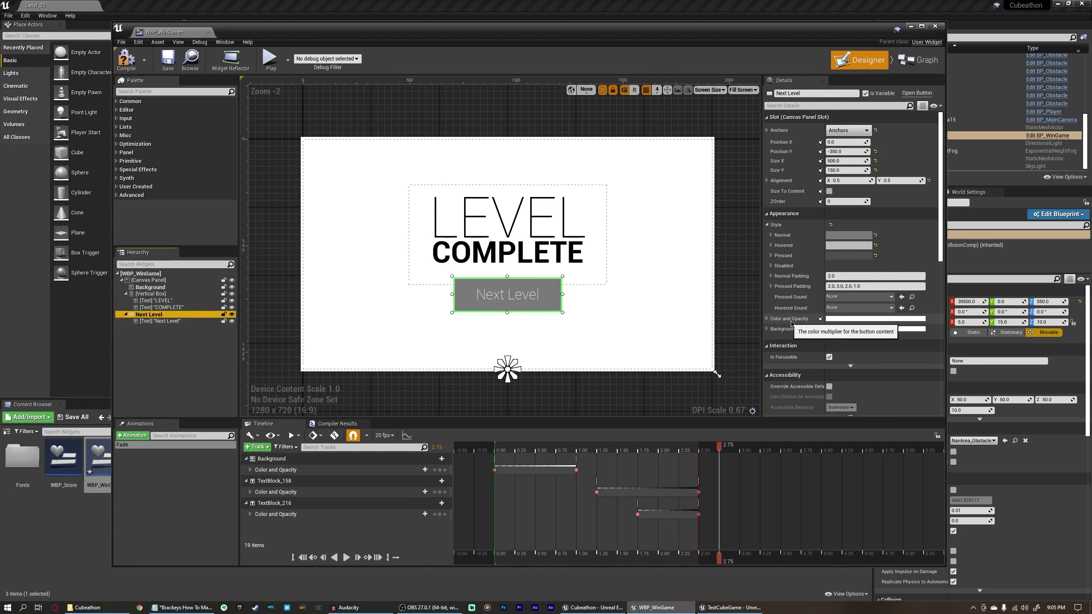
pyautogui.click(833, 319)
pyautogui.moveTo(903, 501); pyautogui.dragTo(849, 502)
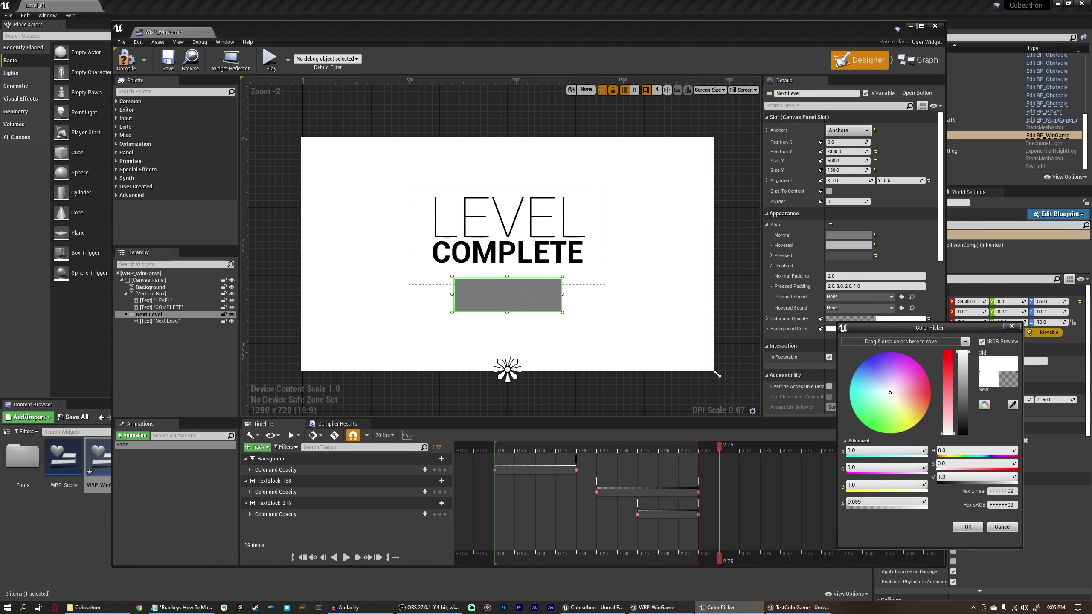
pyautogui.click(967, 527)
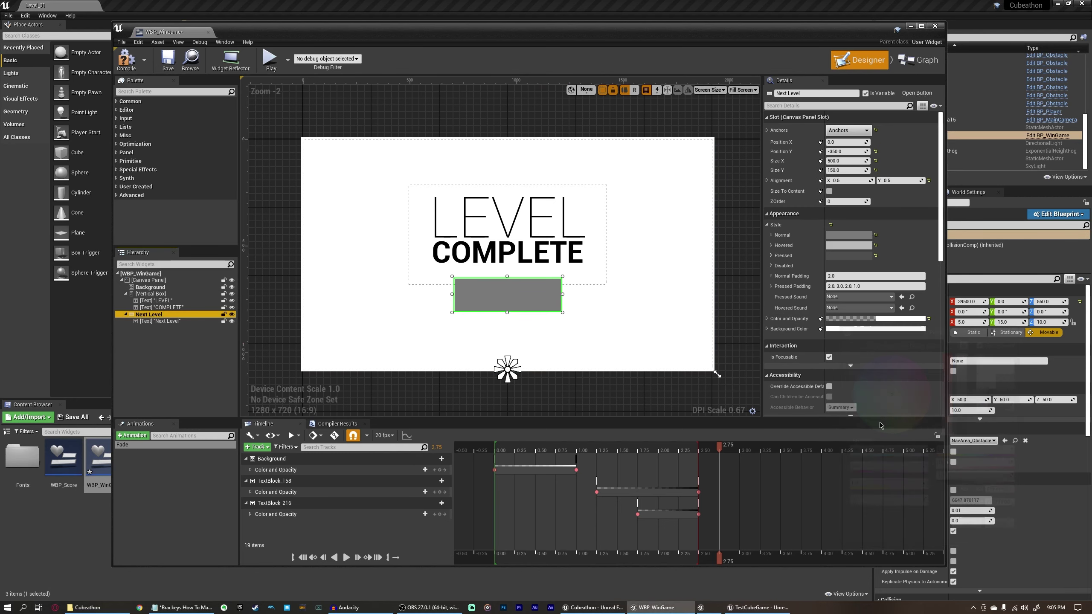
pyautogui.click(857, 329)
pyautogui.moveTo(907, 510); pyautogui.dragTo(867, 509)
pyautogui.click(982, 536)
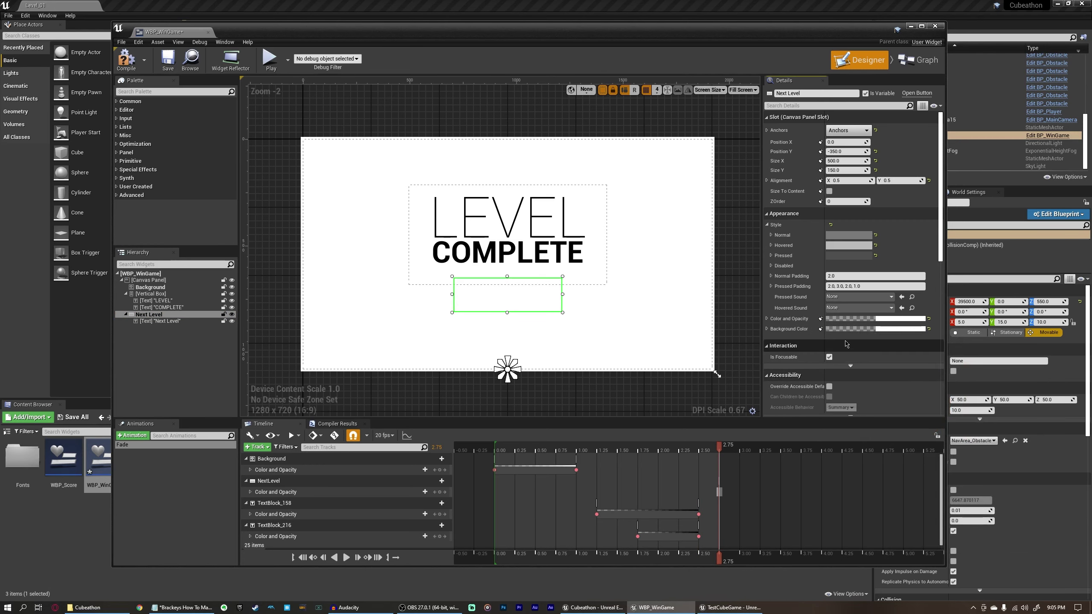
# - Set the Next Level button's Color and Opacity and Background Color alphas to 1.0 at 3.25 in the Fade animation and key both
pyautogui.click(750, 448)
pyautogui.moveTo(751, 450); pyautogui.dragTo(760, 450)
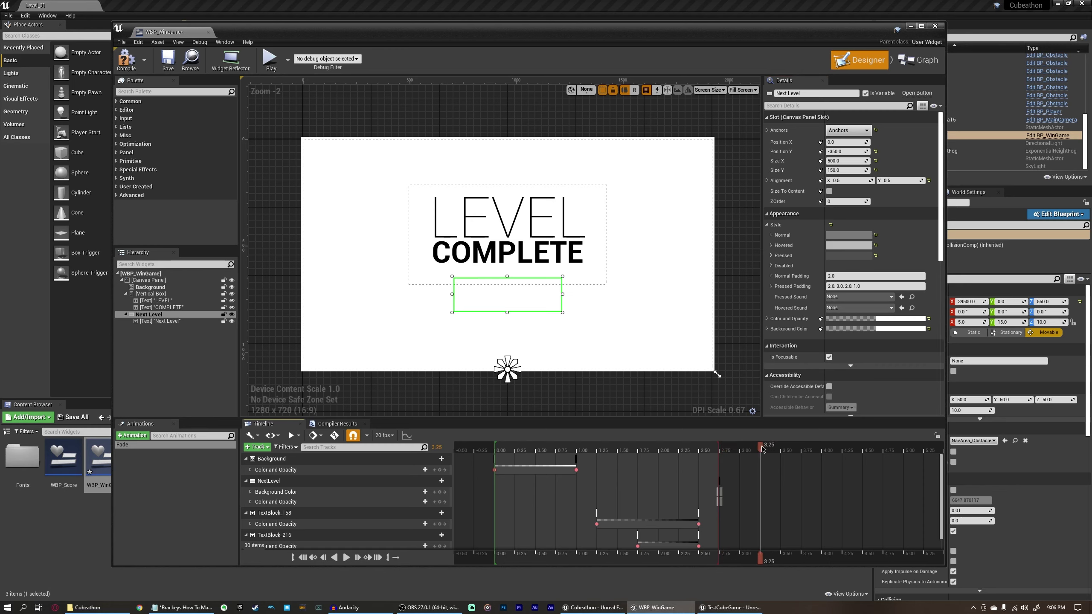
pyautogui.click(855, 329)
pyautogui.moveTo(871, 497); pyautogui.dragTo(890, 511)
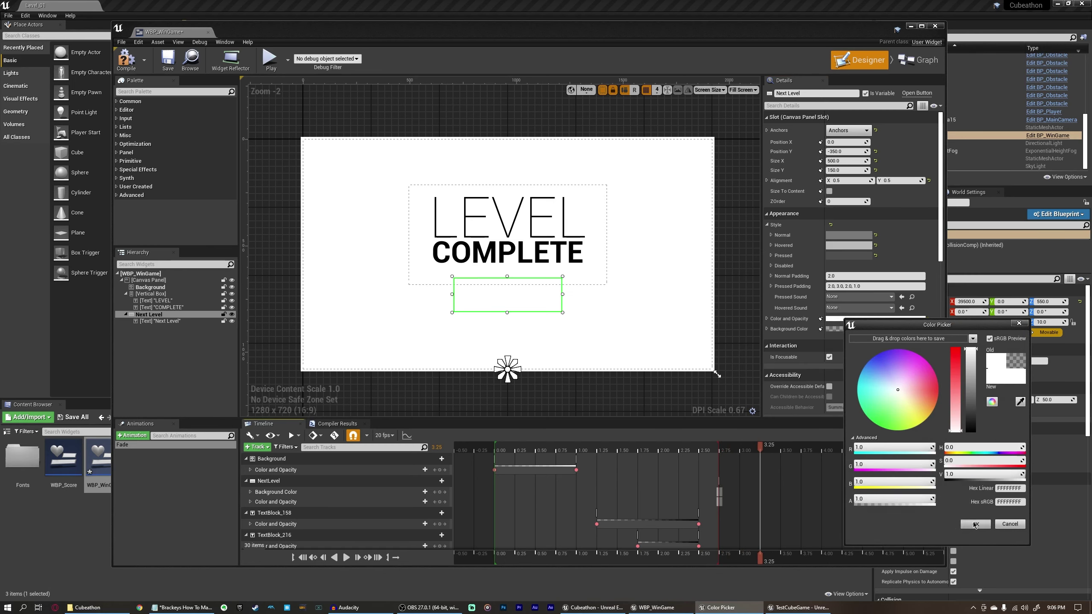
pyautogui.click(974, 525)
pyautogui.click(834, 328)
pyautogui.moveTo(903, 508)
pyautogui.mouseDown()
pyautogui.moveTo(855, 508)
pyautogui.moveTo(922, 508)
pyautogui.mouseUp()
pyautogui.press('Return')
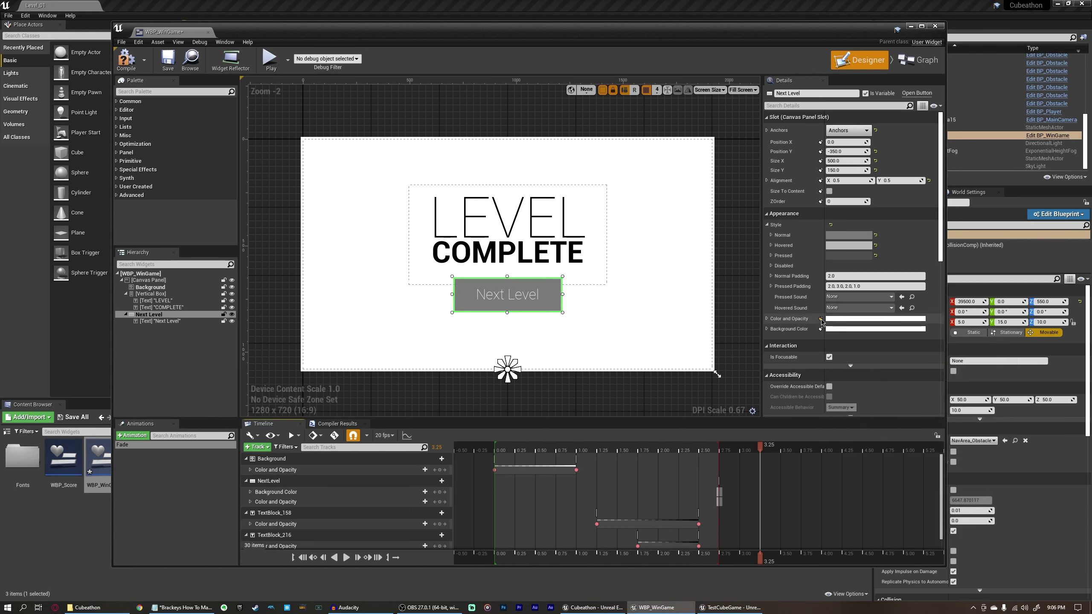
pyautogui.scroll(-1, 796, 464)
pyautogui.scroll(1, 797, 464)
# - Preview the Fade animation from 0.00, and compile and save WBP_WinGame
pyautogui.moveTo(759, 445); pyautogui.dragTo(210, 491)
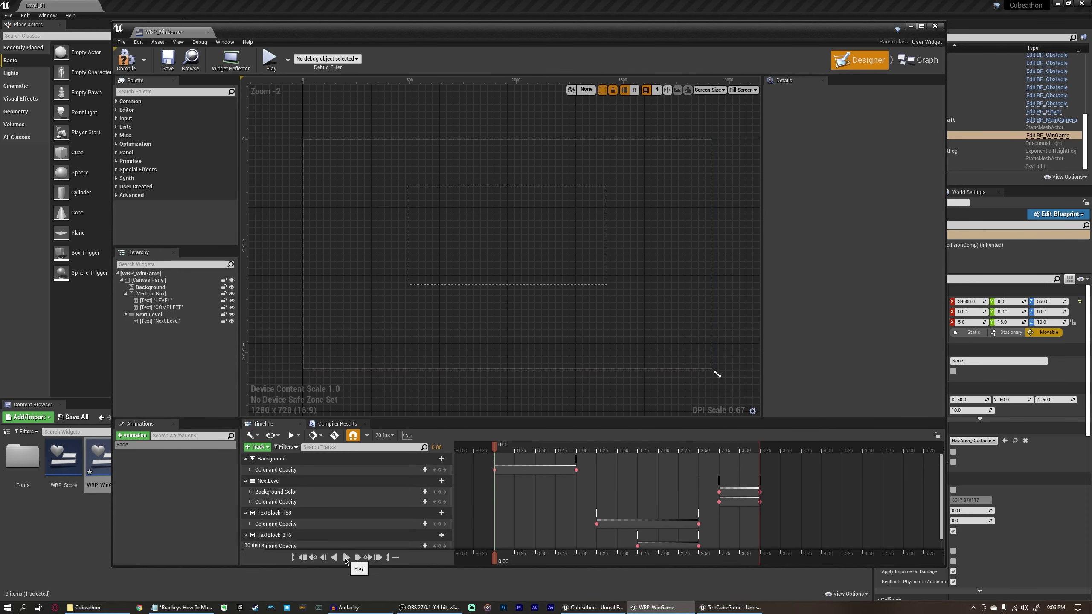
pyautogui.click(346, 558)
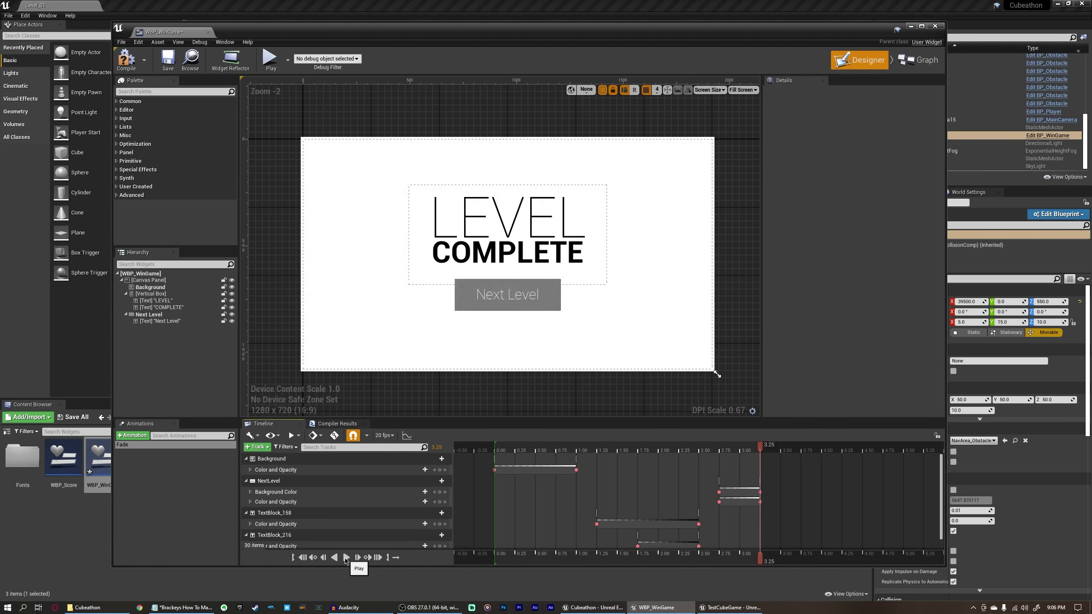
pyautogui.click(127, 62)
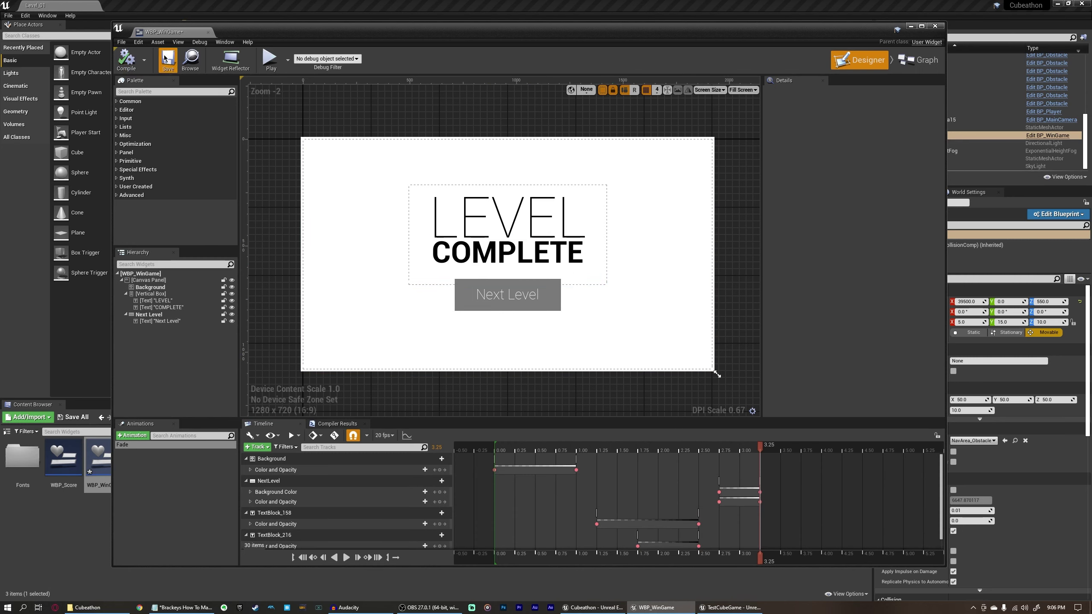
pyautogui.click(480, 122)
# - Delete the Event Pre Construct and Event Tick nodes from WBP_WinGame's Event Graph, keeping Event Construct
pyautogui.click(916, 61)
pyautogui.moveTo(757, 286); pyautogui.dragTo(698, 272, button='right')
pyautogui.moveTo(697, 272); pyautogui.dragTo(544, 227)
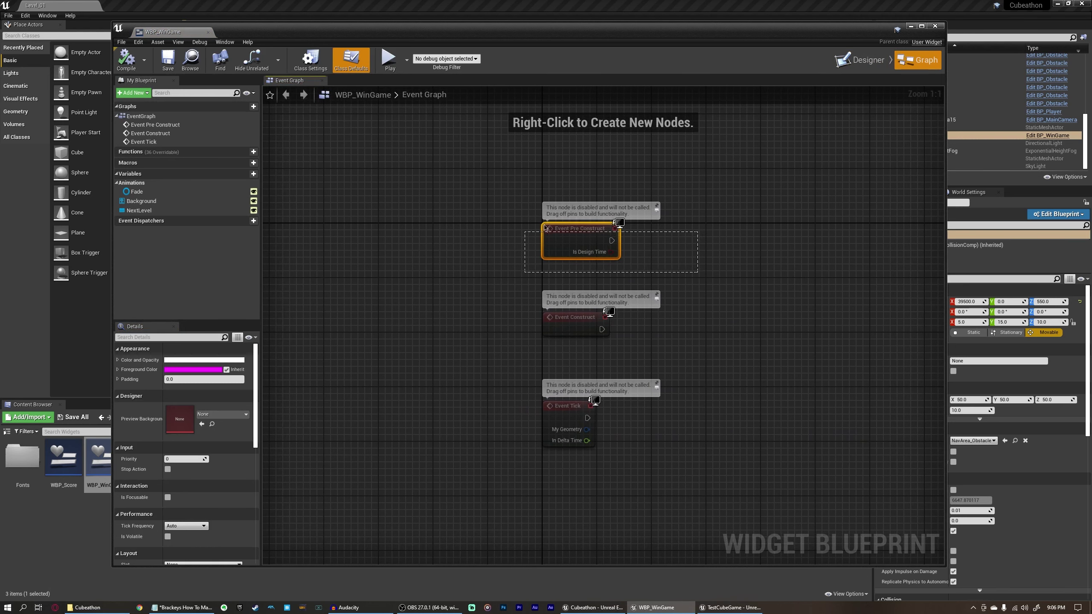
pyautogui.press('Delete')
pyautogui.moveTo(672, 506); pyautogui.dragTo(519, 432)
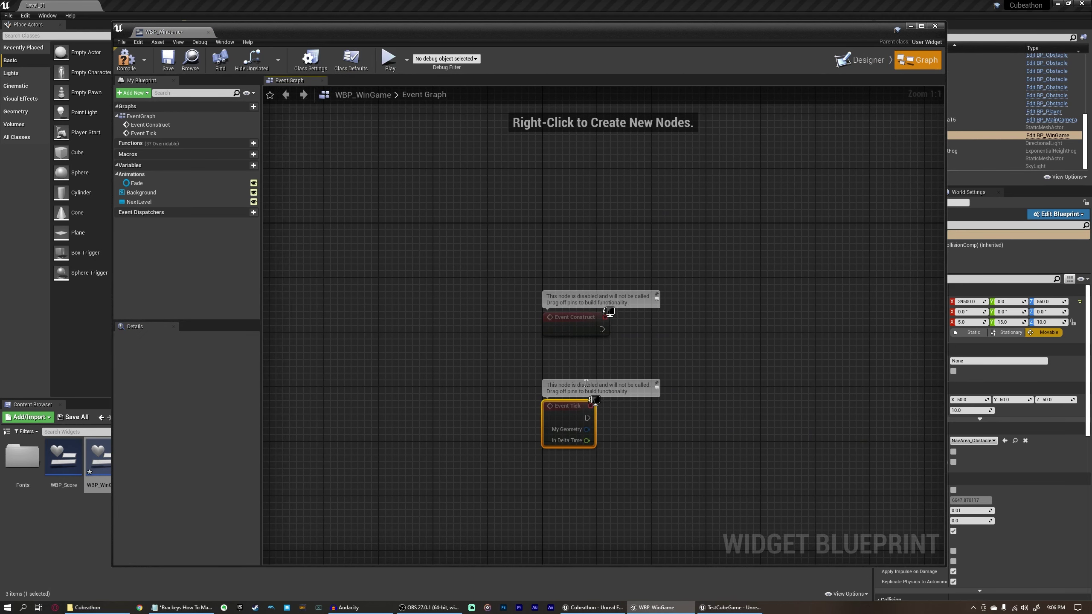
pyautogui.press('Delete')
pyautogui.moveTo(586, 383); pyautogui.dragTo(515, 275, button='right')
pyautogui.moveTo(515, 275); pyautogui.dragTo(465, 184)
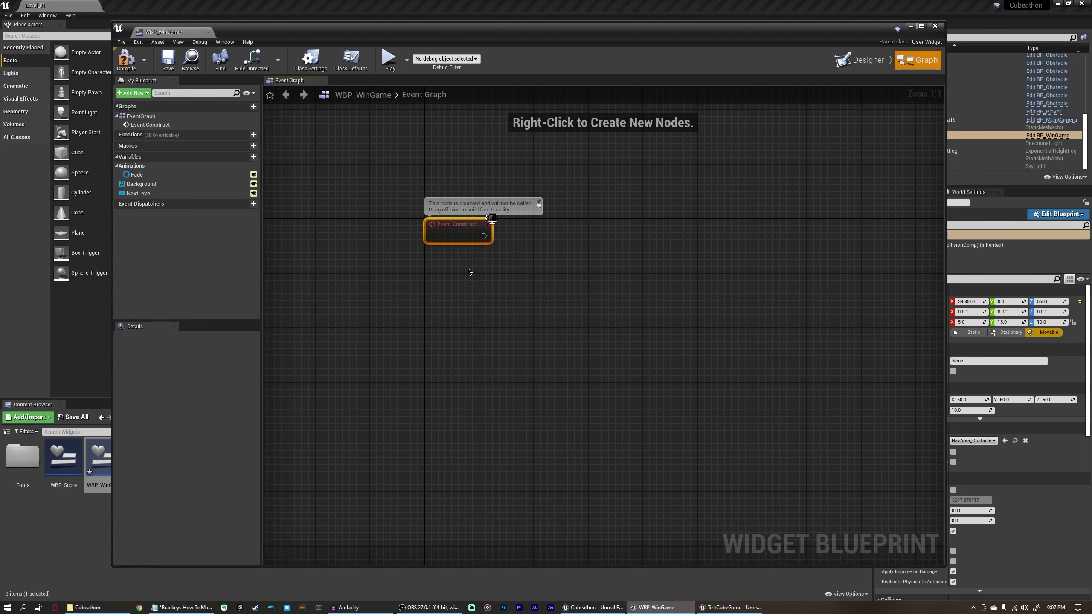
# - Add a Play Animation node connected to Event Construct's execution output
pyautogui.moveTo(462, 241); pyautogui.dragTo(510, 266)
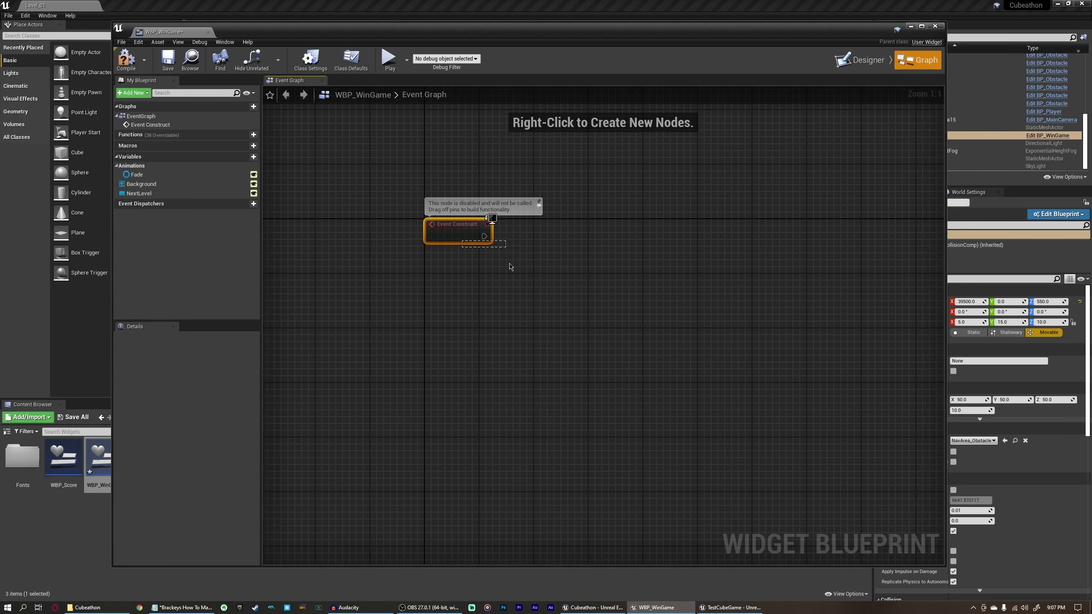
pyautogui.click(580, 326)
pyautogui.moveTo(485, 236); pyautogui.dragTo(612, 248)
pyautogui.write('animation')
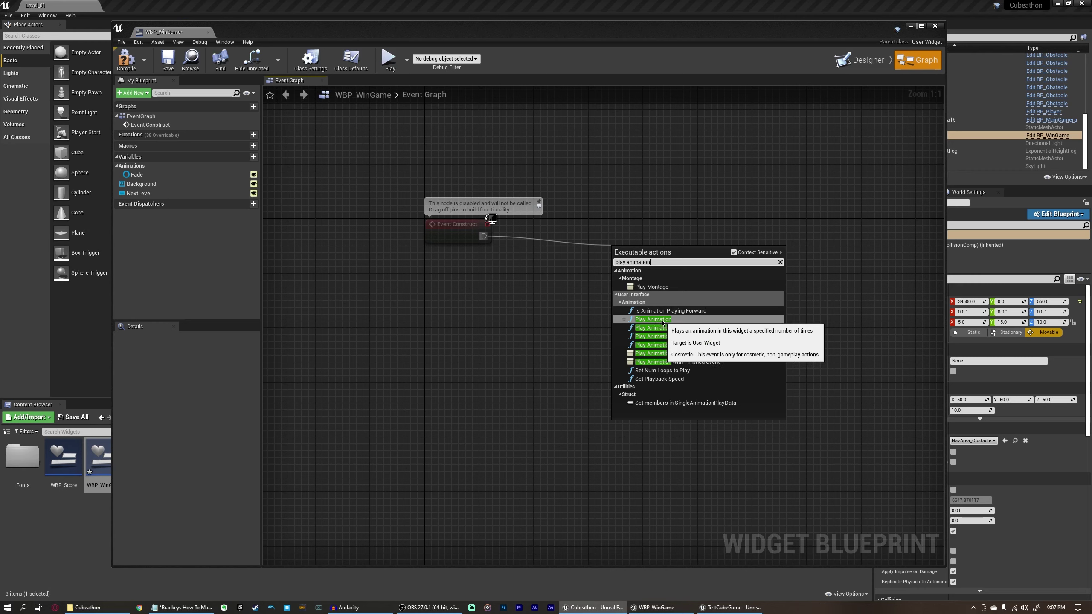
pyautogui.click(653, 320)
pyautogui.click(645, 200)
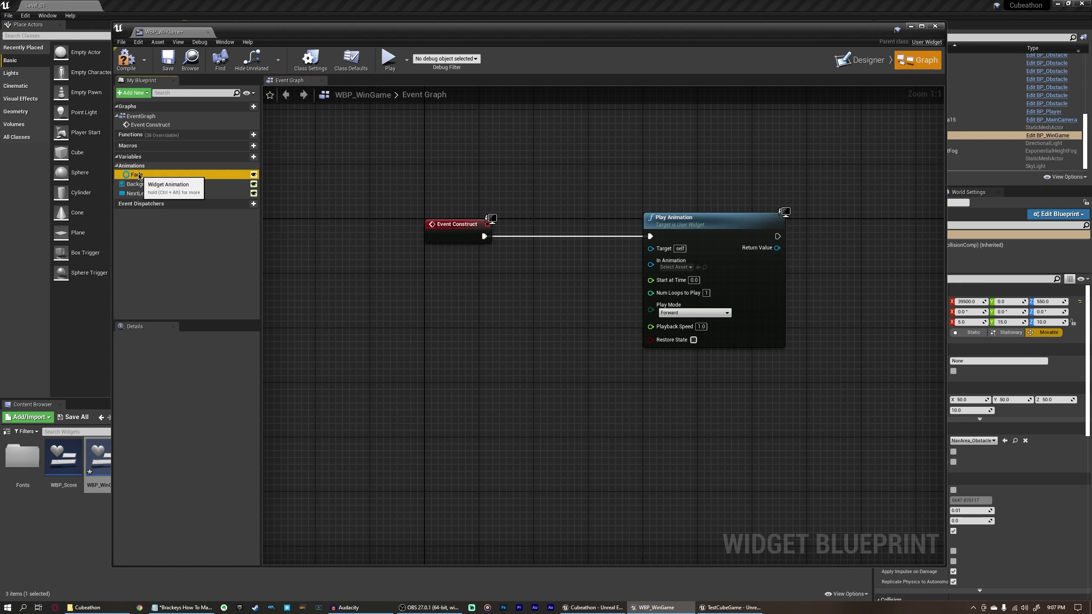
# - Add a getter for the Fade animation and connect it to Play Animation's In Animation input
pyautogui.moveTo(137, 174); pyautogui.dragTo(537, 278)
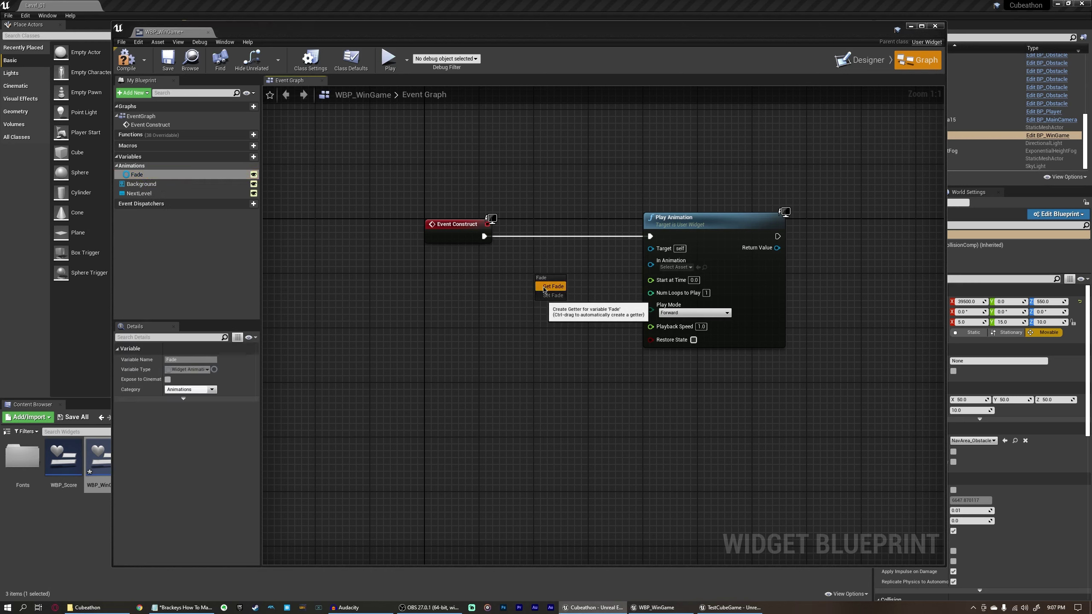
pyautogui.click(546, 286)
pyautogui.moveTo(616, 279); pyautogui.dragTo(651, 266)
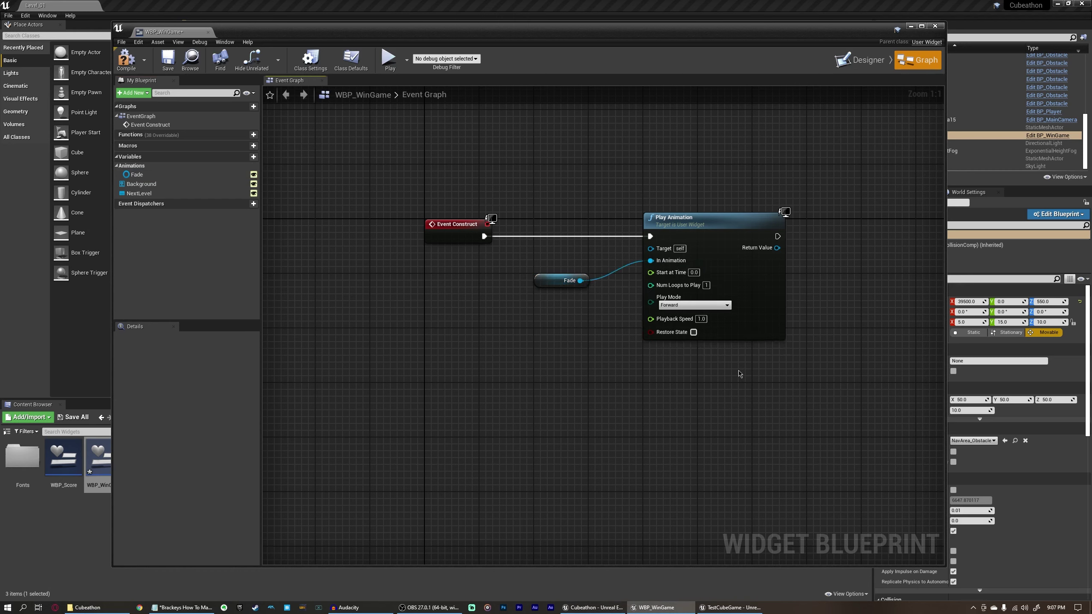
pyautogui.moveTo(707, 331); pyautogui.dragTo(701, 395)
pyautogui.click(695, 305)
pyautogui.click(570, 280)
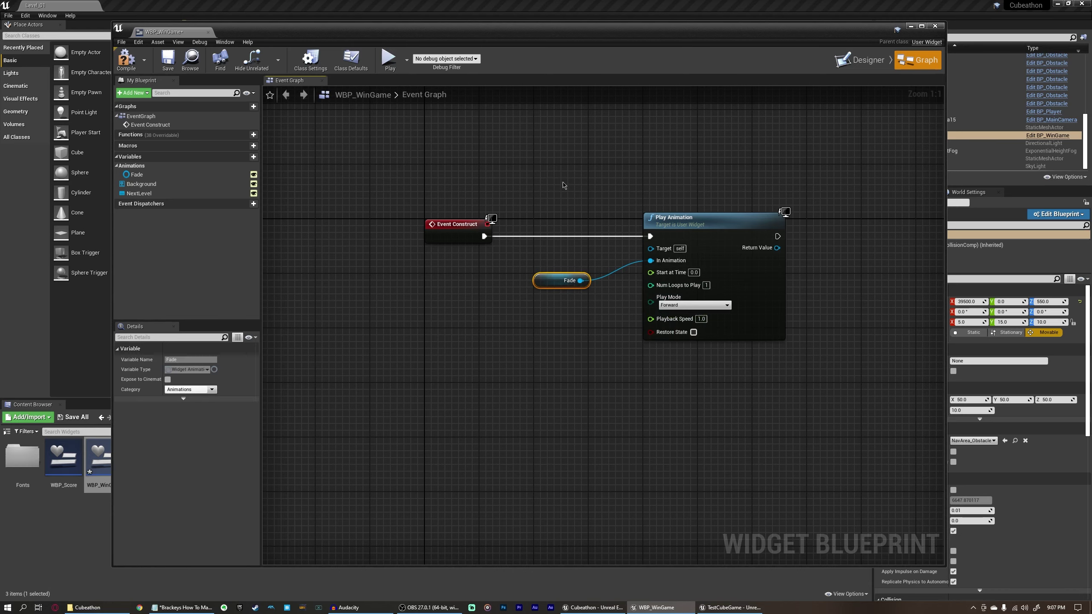
# - Play-test the level up to the Level Complete screen to check the fade, and stop the session
pyautogui.moveTo(609, 166); pyautogui.dragTo(785, 337)
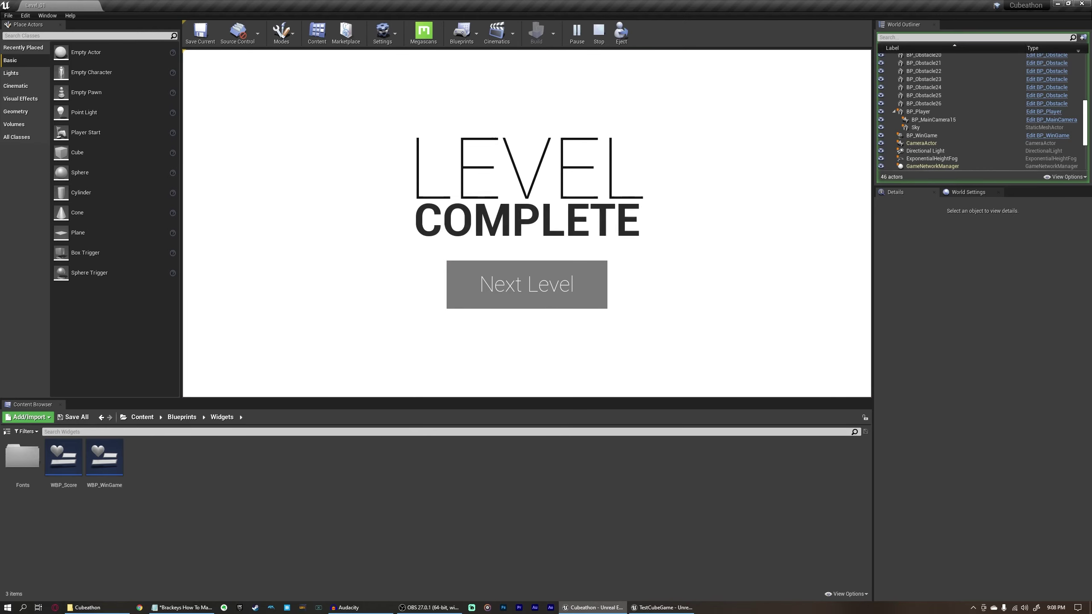
pyautogui.press('Escape')
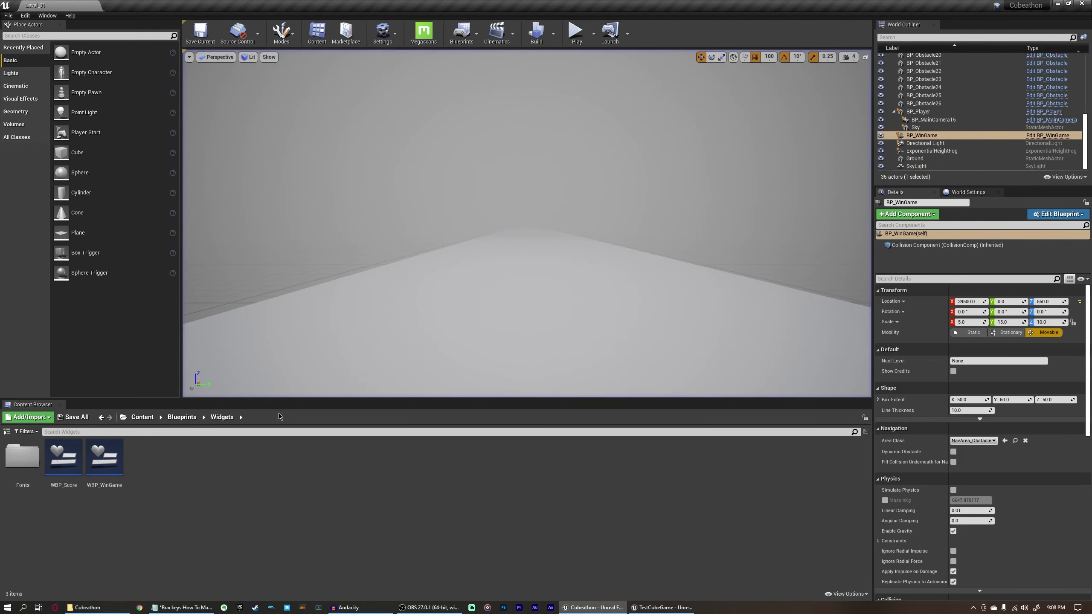
# - Open WBP_WinGame and set the Background image's default Color and Opacity alpha to 0
pyautogui.doubleClick(104, 457)
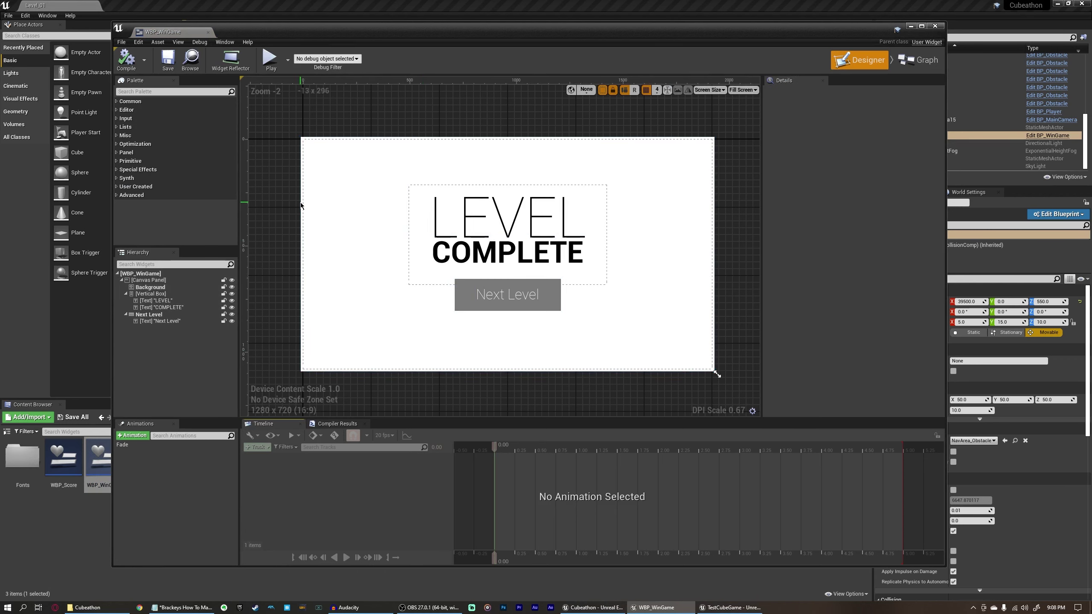
pyautogui.click(148, 280)
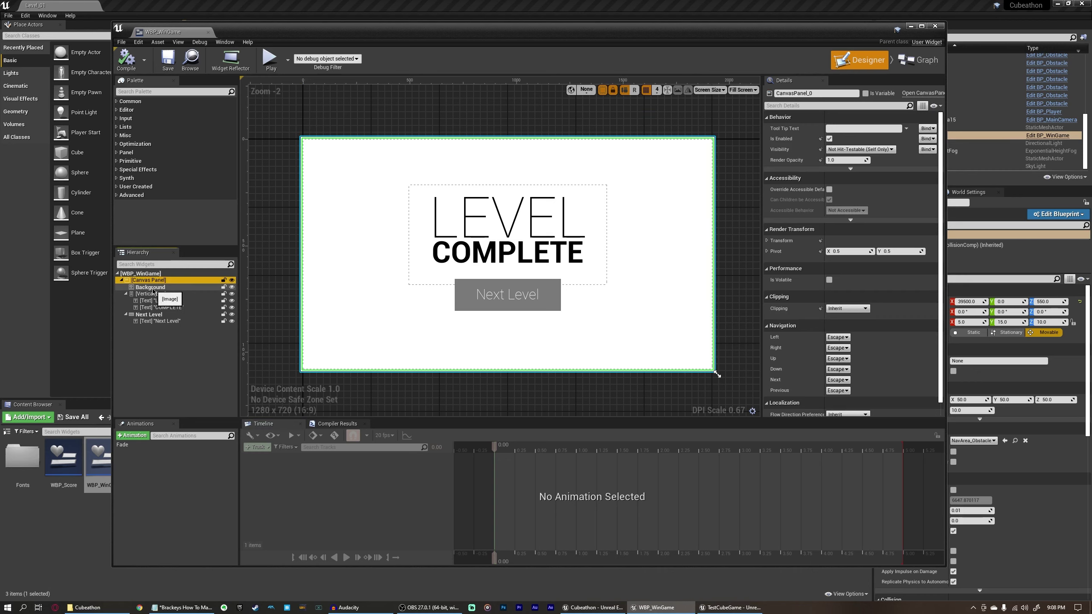
pyautogui.click(141, 290)
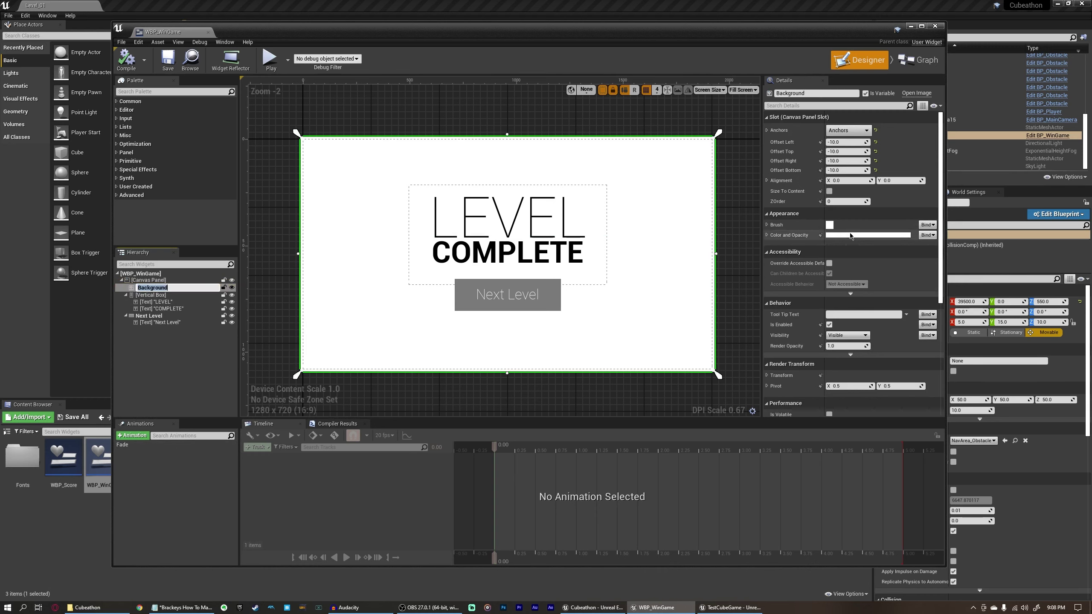
pyautogui.click(867, 235)
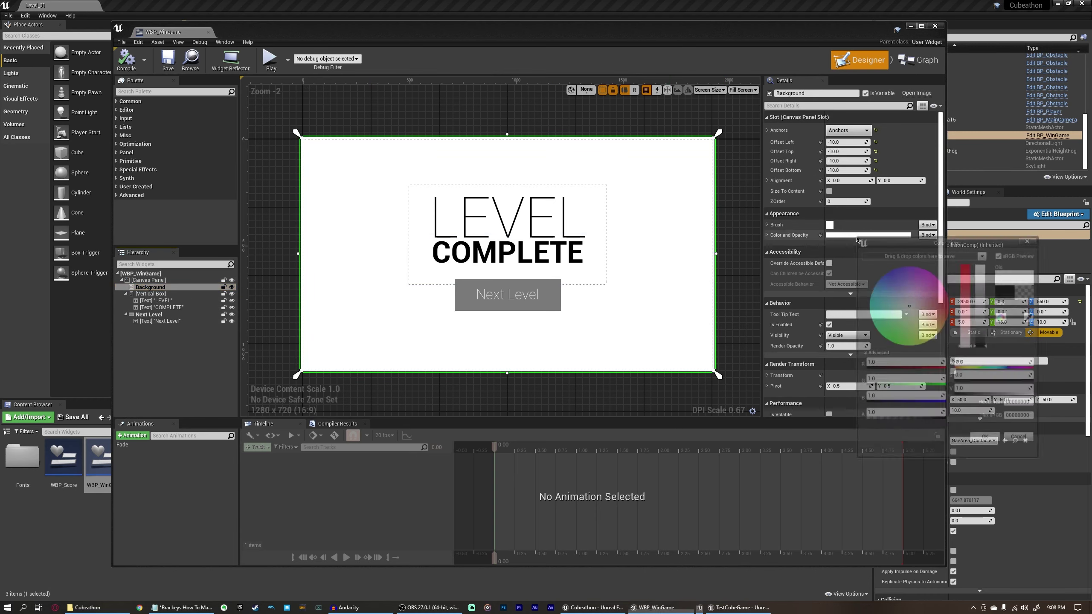
pyautogui.moveTo(907, 417); pyautogui.dragTo(867, 416)
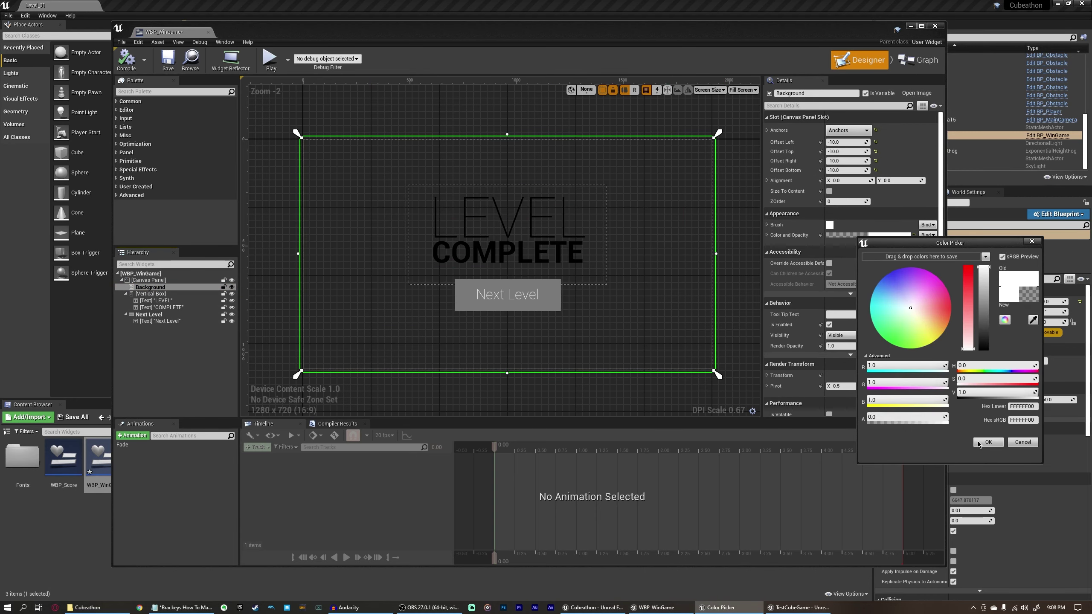
pyautogui.click(988, 442)
# - Set the default Color and Opacity alpha of the LEVEL and COMPLETE texts to 0
pyautogui.click(157, 300)
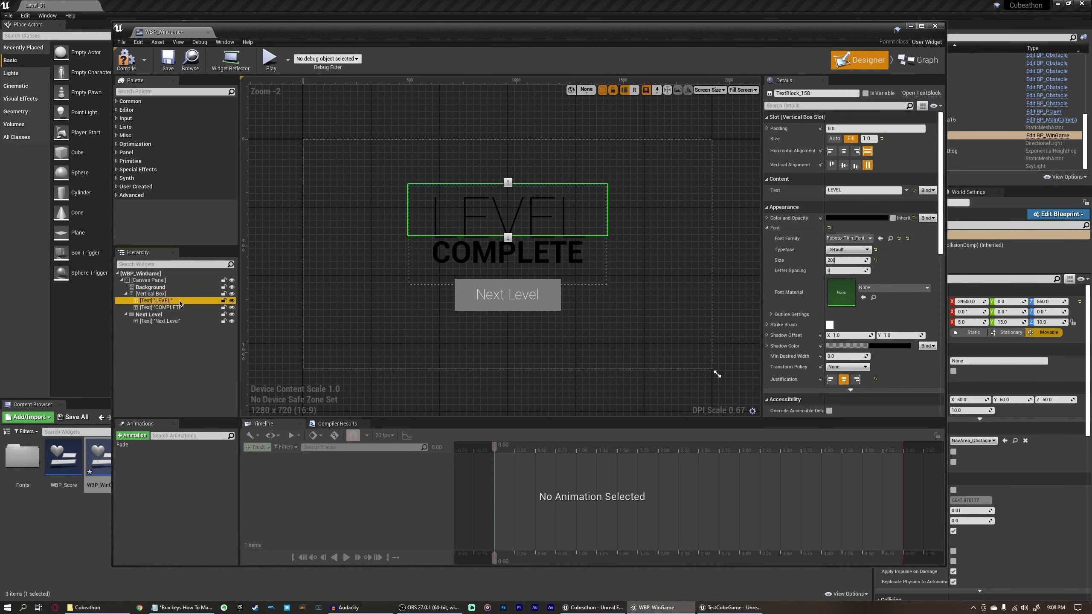
pyautogui.click(856, 218)
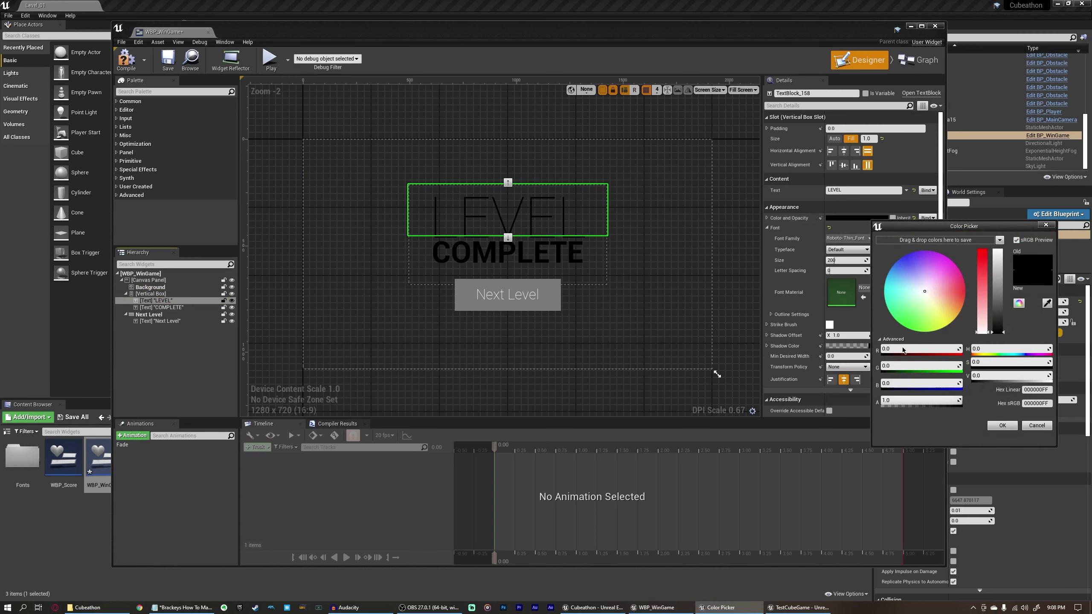
pyautogui.moveTo(910, 403); pyautogui.dragTo(873, 403)
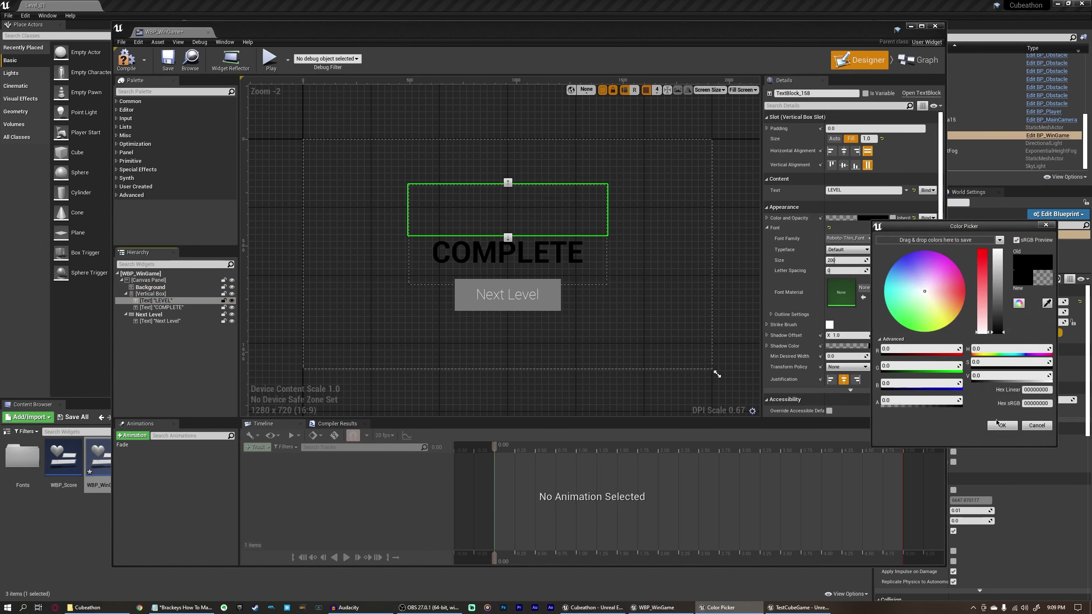
pyautogui.click(989, 435)
# - Make the Next Level button transparent by default by setting its Color and Opacity and Background Color alphas to 0
pyautogui.click(149, 314)
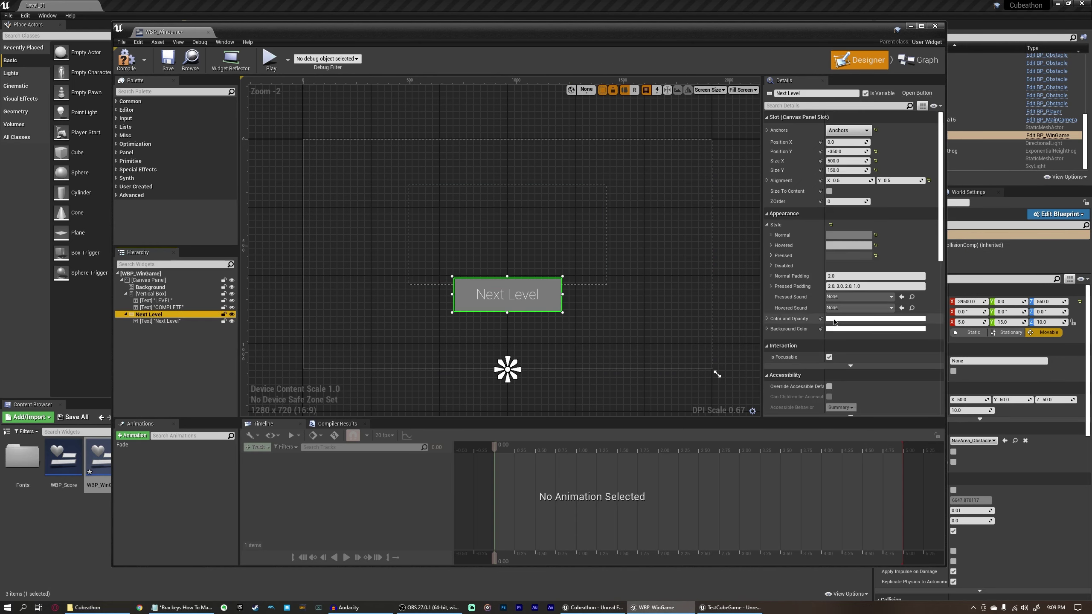
pyautogui.click(834, 319)
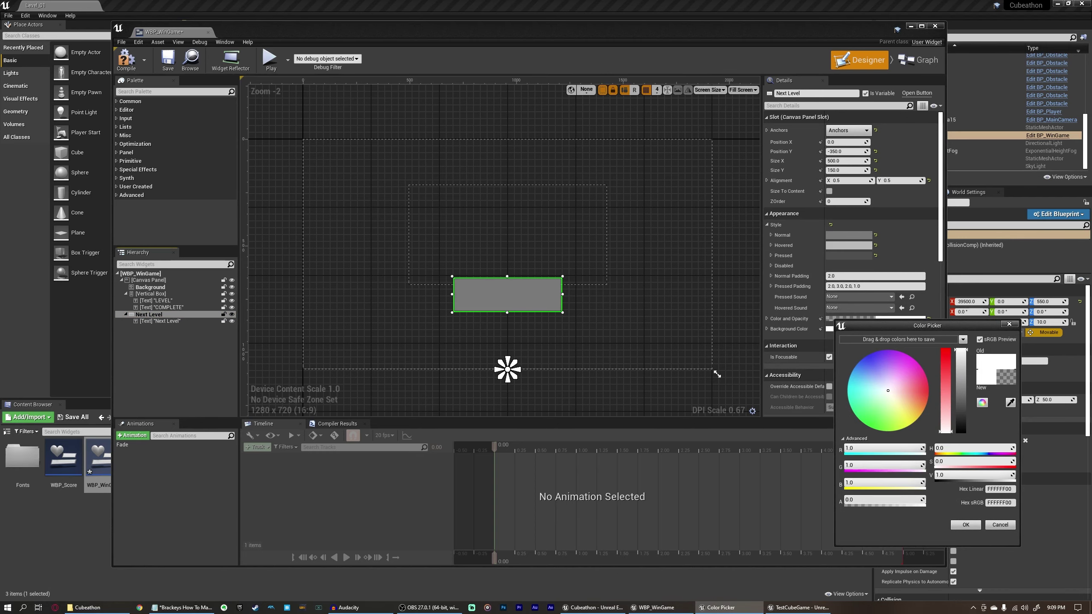
pyautogui.click(965, 525)
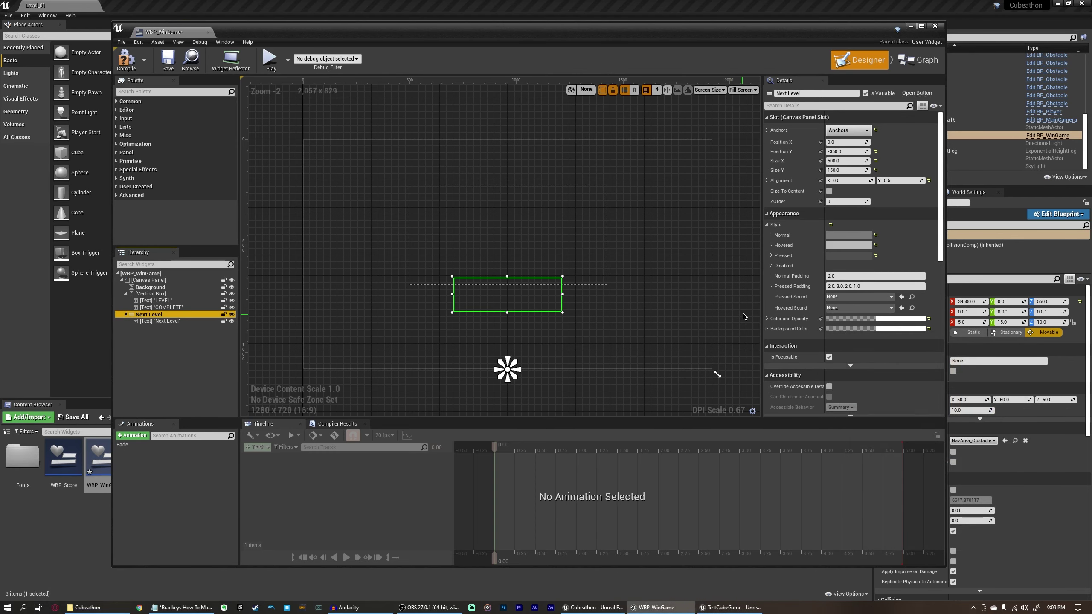
# - Play-test the level again to check the fade-in with the transparent widget defaults, and stop the session
pyautogui.click(372, 226)
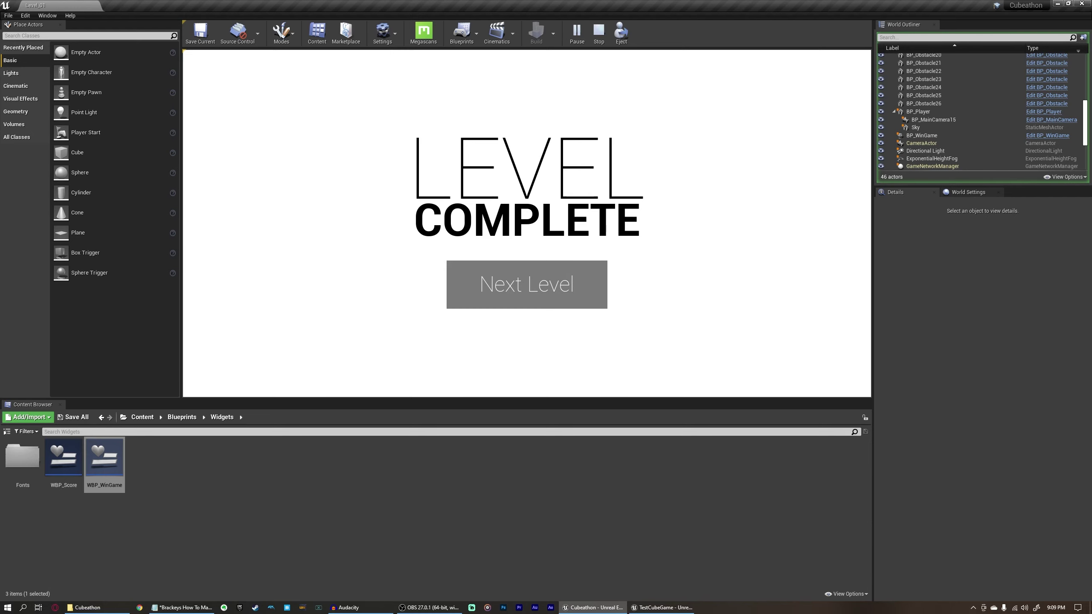
pyautogui.press('Escape')
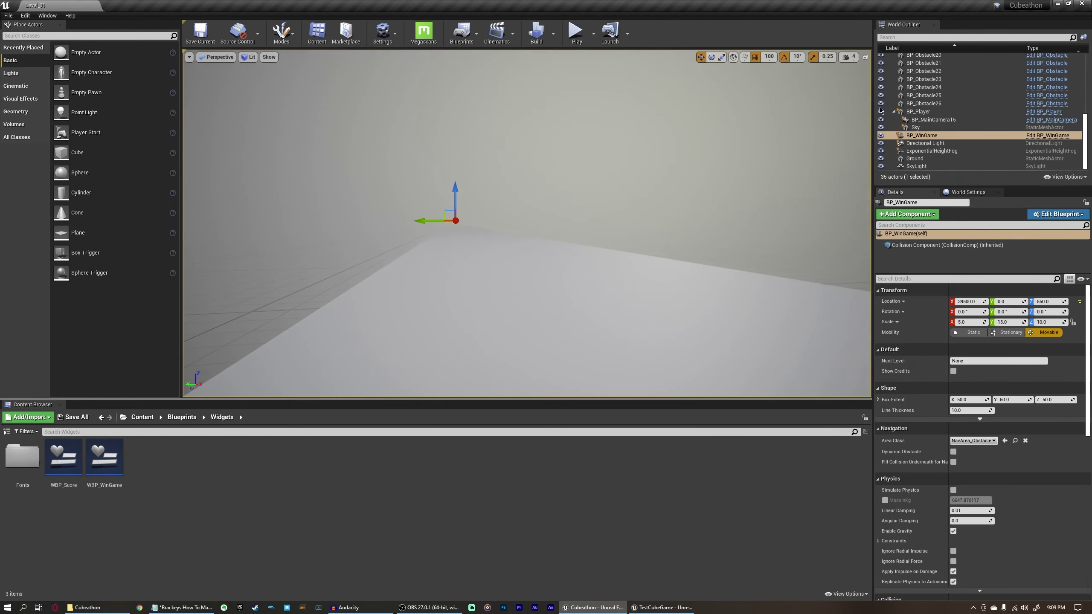
# - Focus the view on BP_Player, briefly play-test the level from there, and stop the session
pyautogui.doubleClick(917, 111)
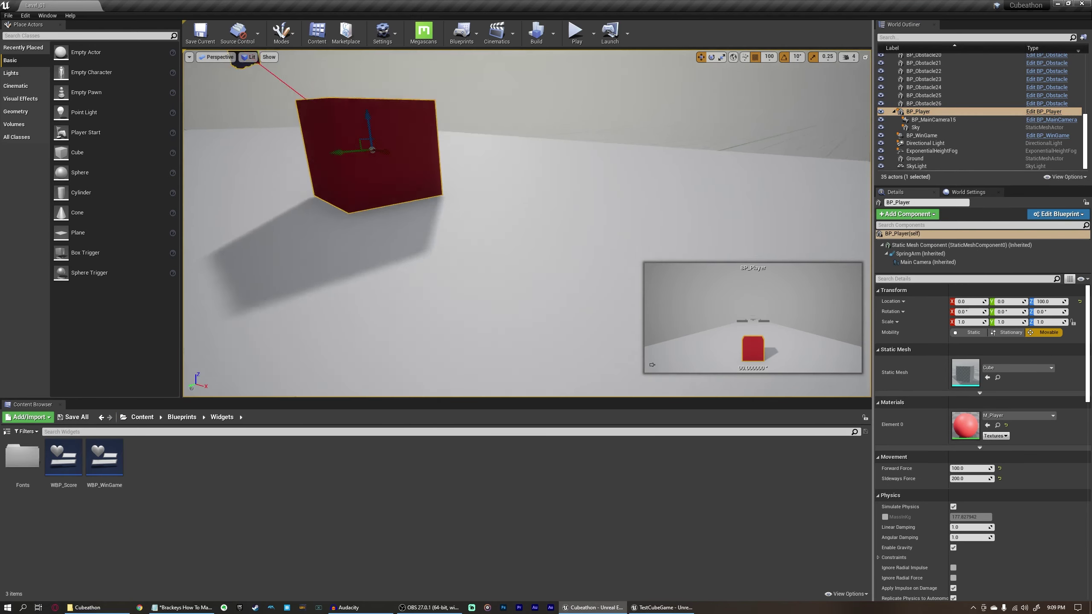
pyautogui.press('s')
pyautogui.moveTo(551, 77); pyautogui.dragTo(675, 76, button='right')
pyautogui.press('a')
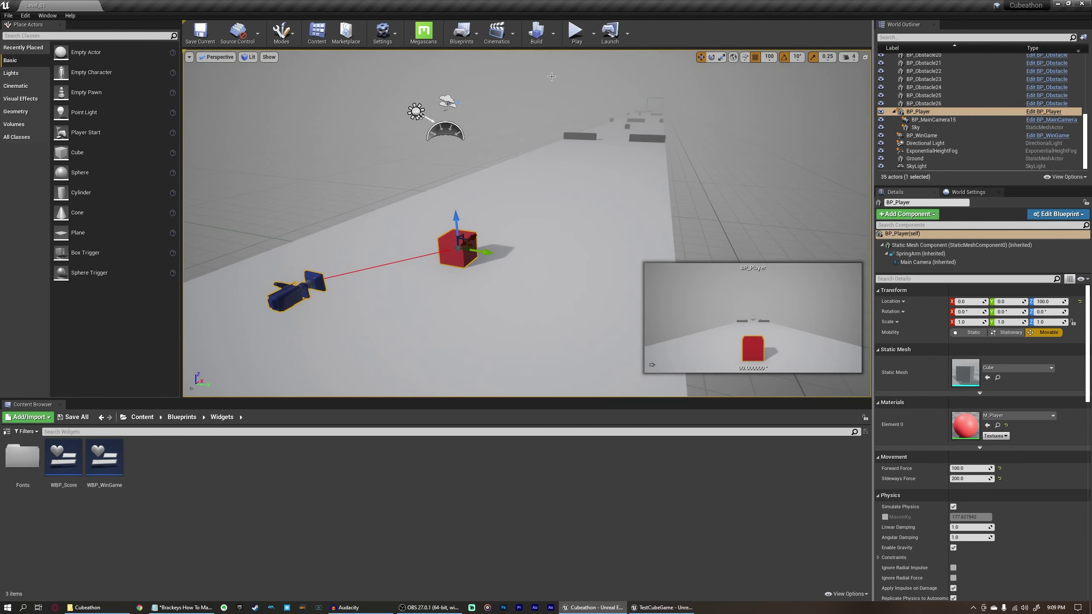
pyautogui.click(576, 31)
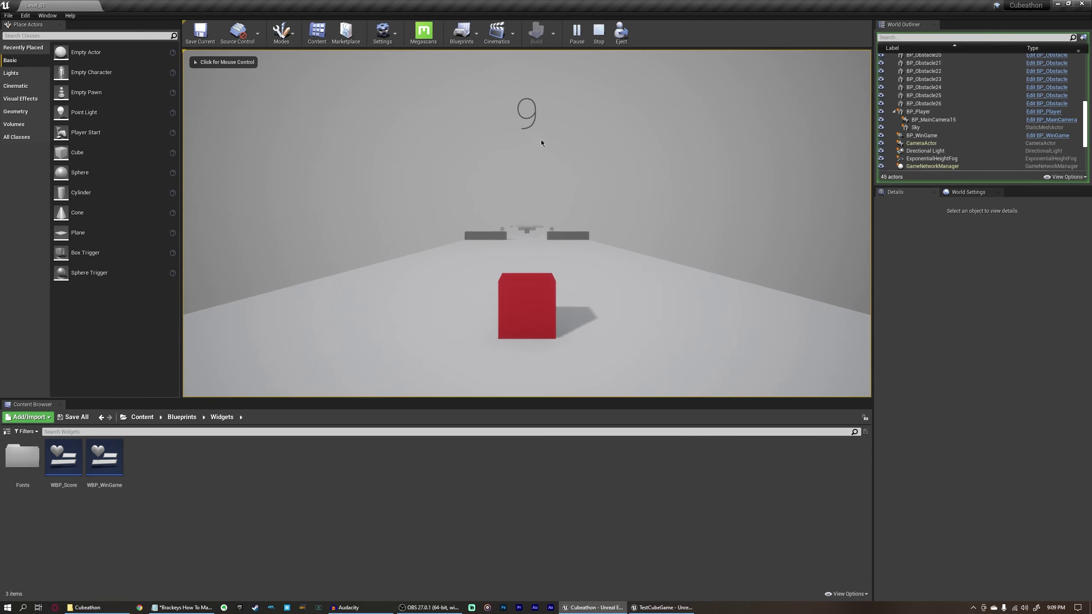
pyautogui.click(581, 225)
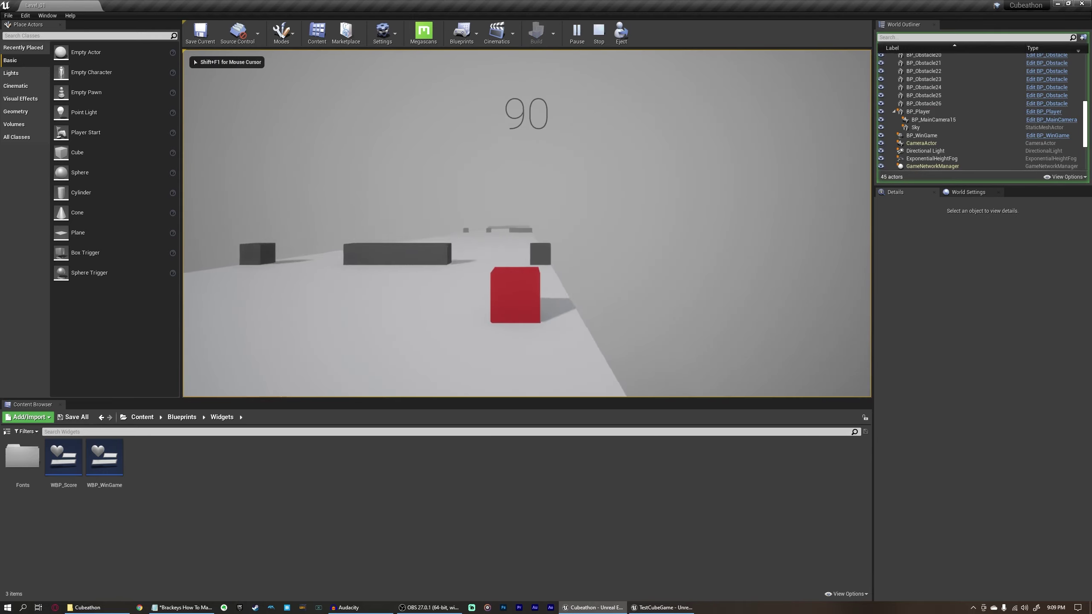
pyautogui.press('Escape')
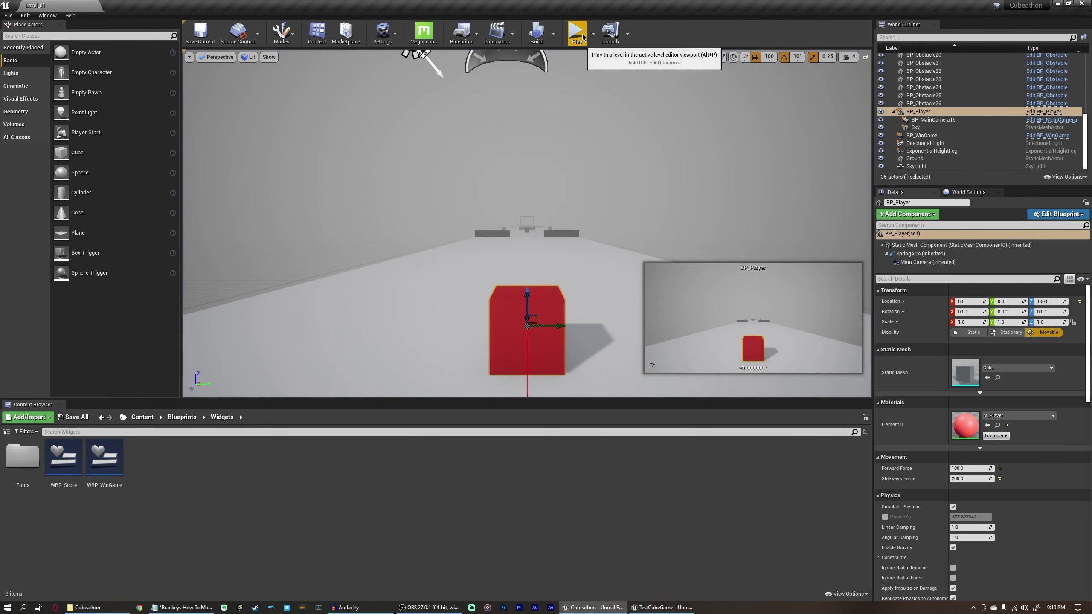
# - Start a play session, test keyboard focus outside the game by entering filler text in the asset search, and clear it
pyautogui.click(579, 35)
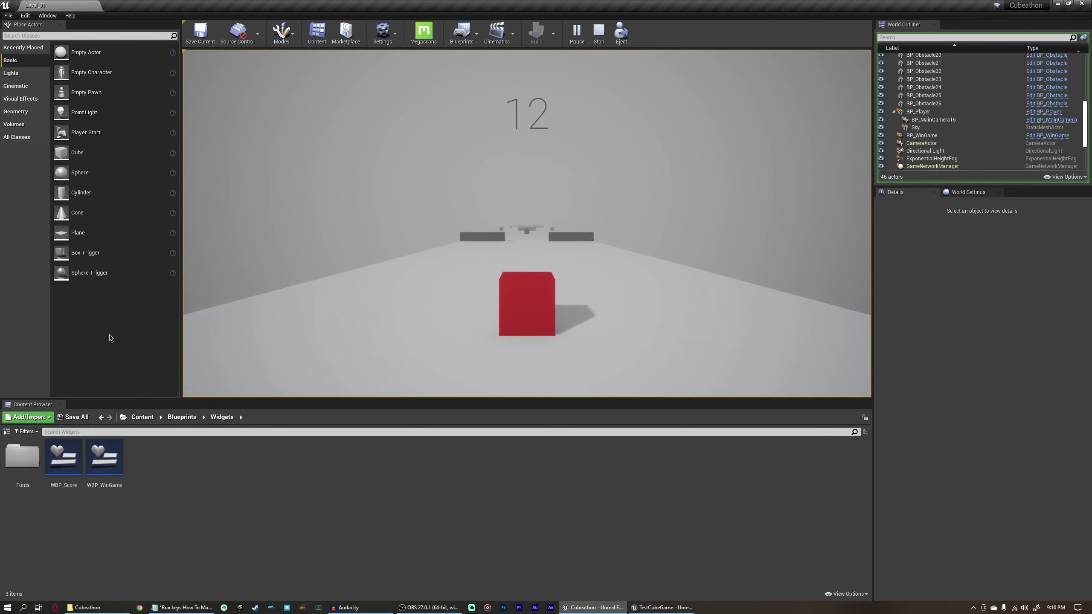
pyautogui.click(105, 457)
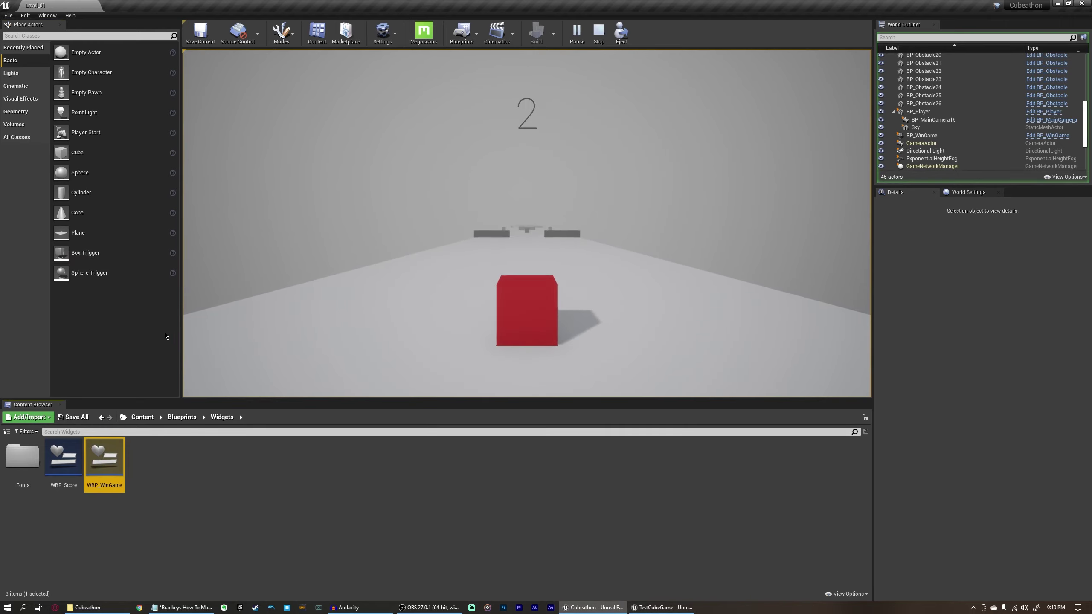
pyautogui.click(170, 431)
pyautogui.write('asdfasdfasdfasdf')
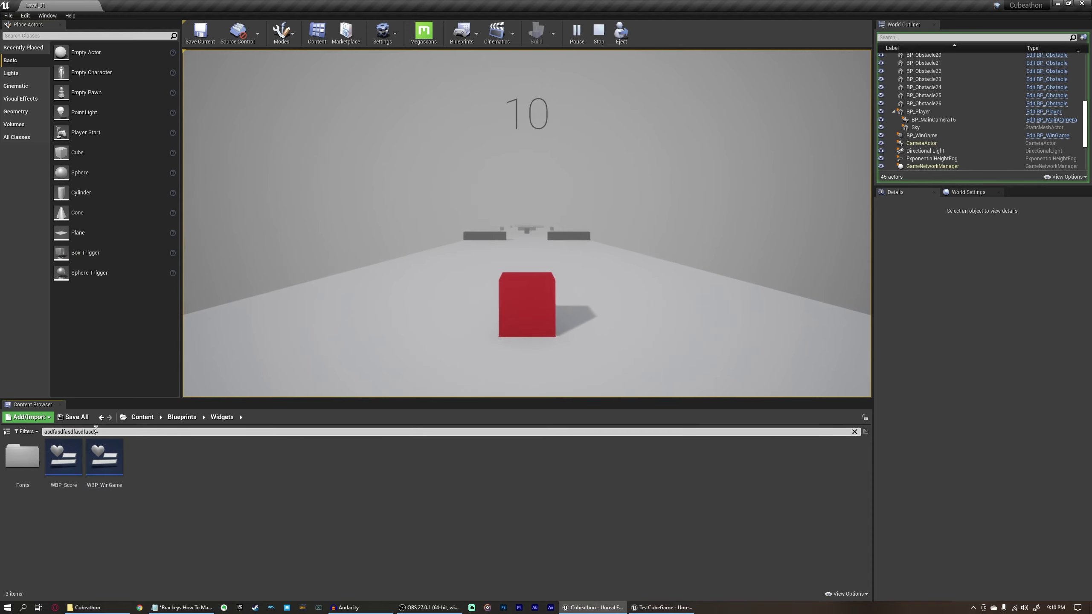
pyautogui.click(854, 431)
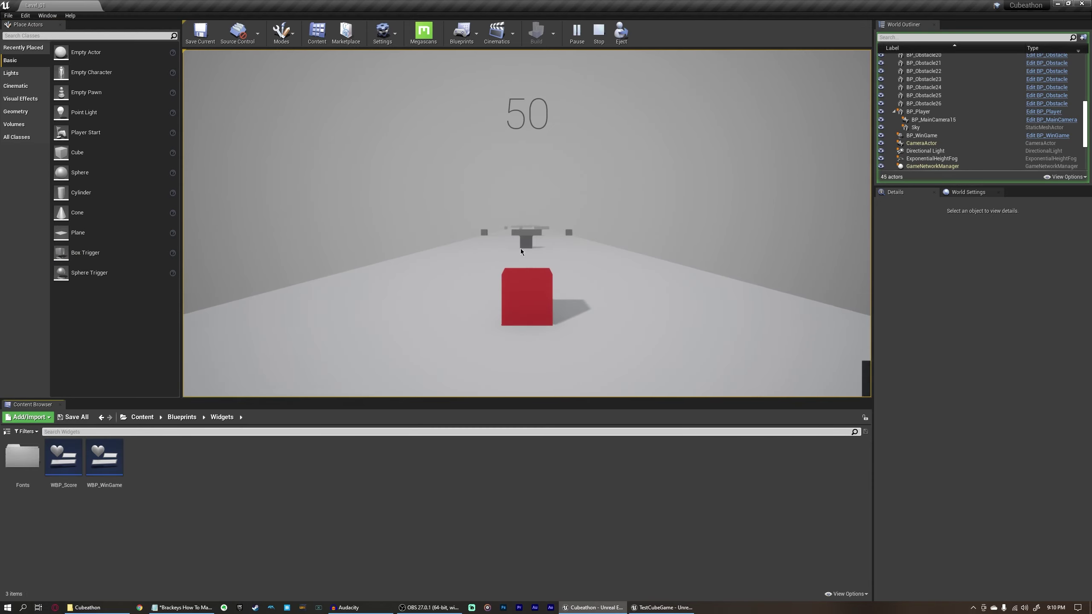
# - Play the level through to the LEVEL COMPLETE screen and stop the session
pyautogui.click(581, 225)
pyautogui.press('d')
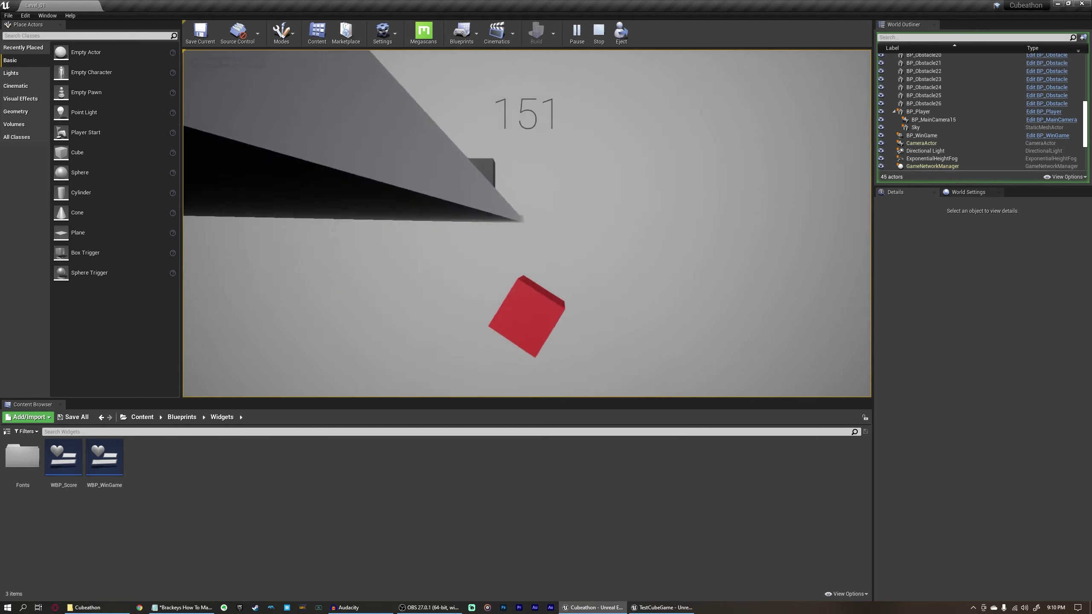
pyautogui.press('d')
pyautogui.press('a')
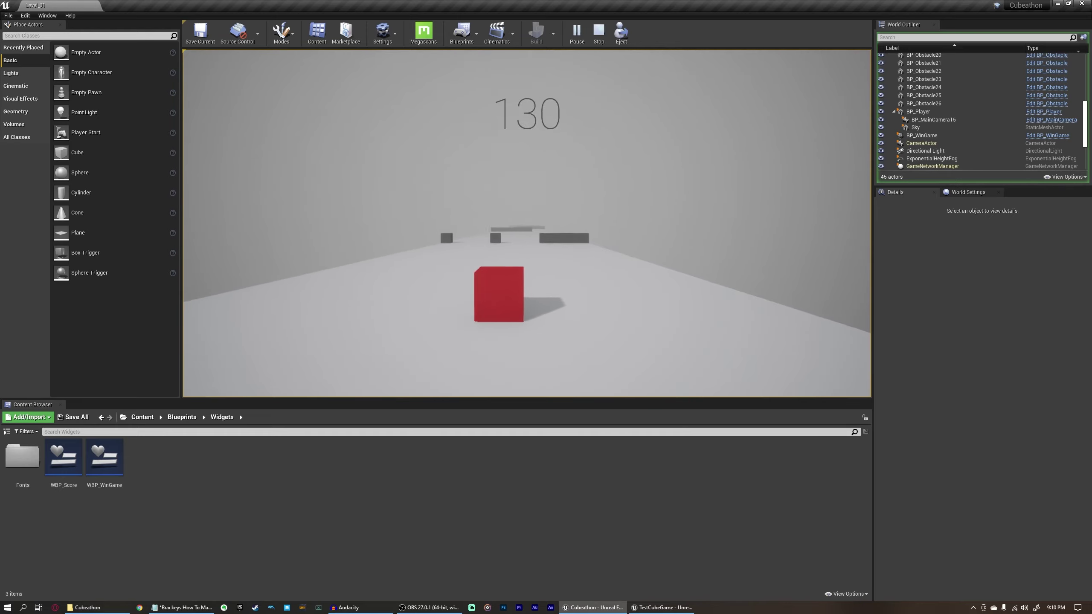
pyautogui.press('a')
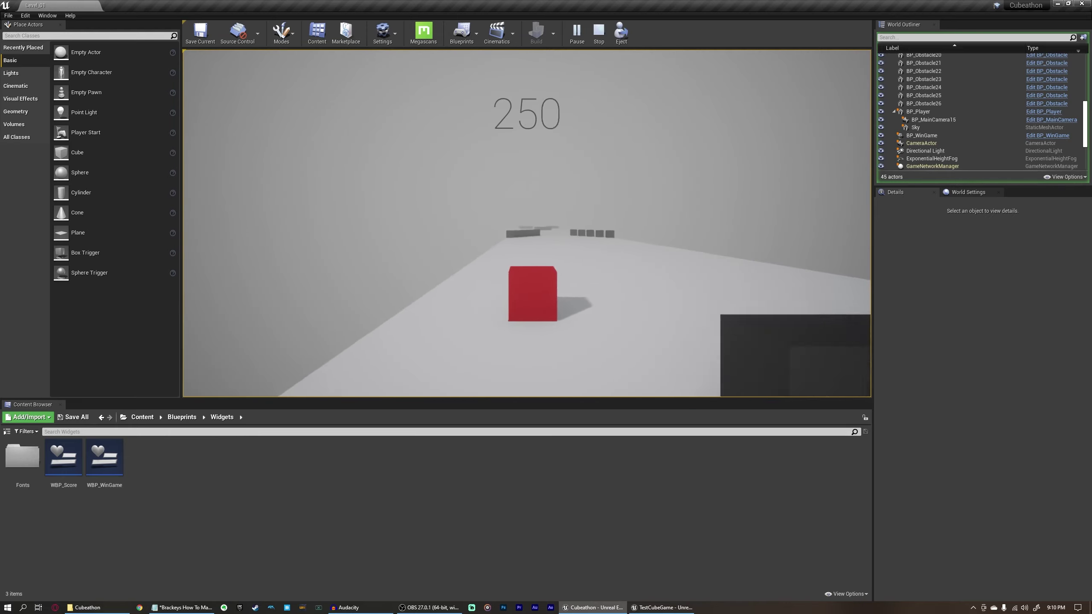
pyautogui.press('a')
pyautogui.press('d')
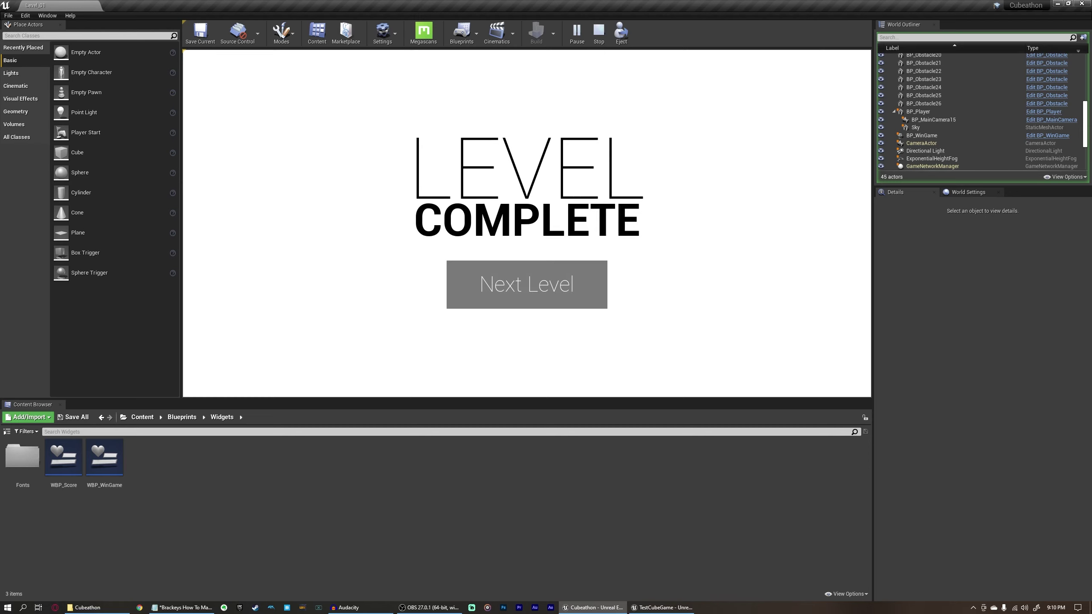
pyautogui.press('Escape')
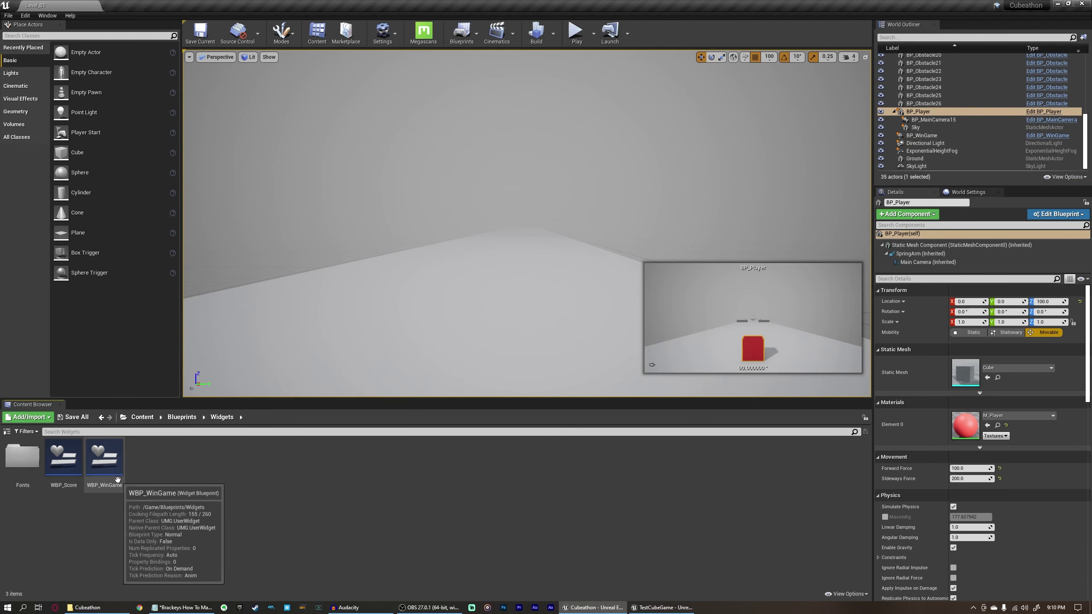
# - Open WBP_WinGame and switch to its Event Graph
pyautogui.doubleClick(105, 457)
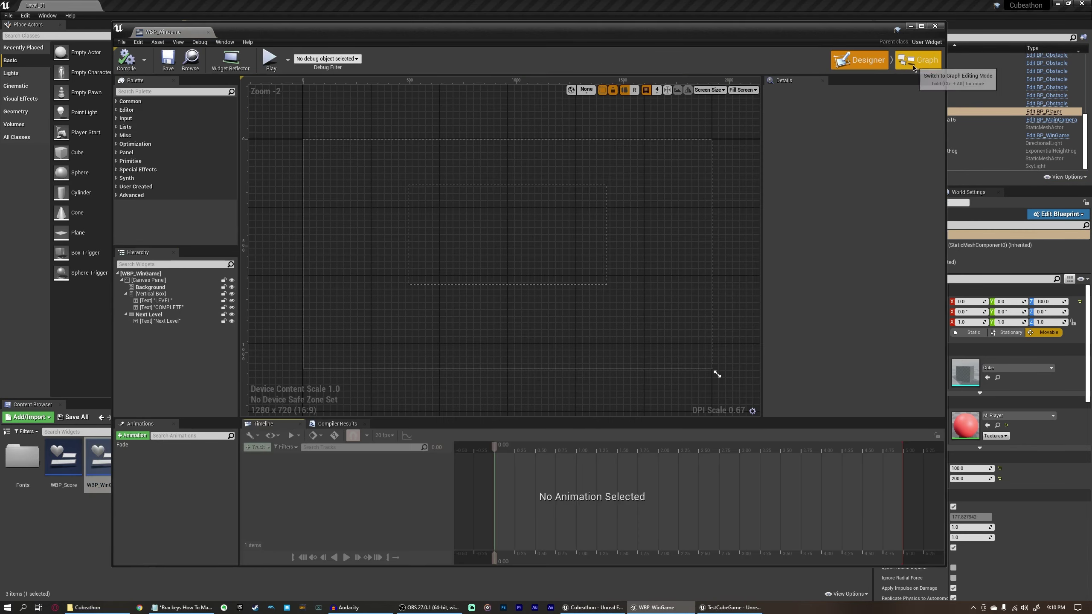
pyautogui.click(920, 60)
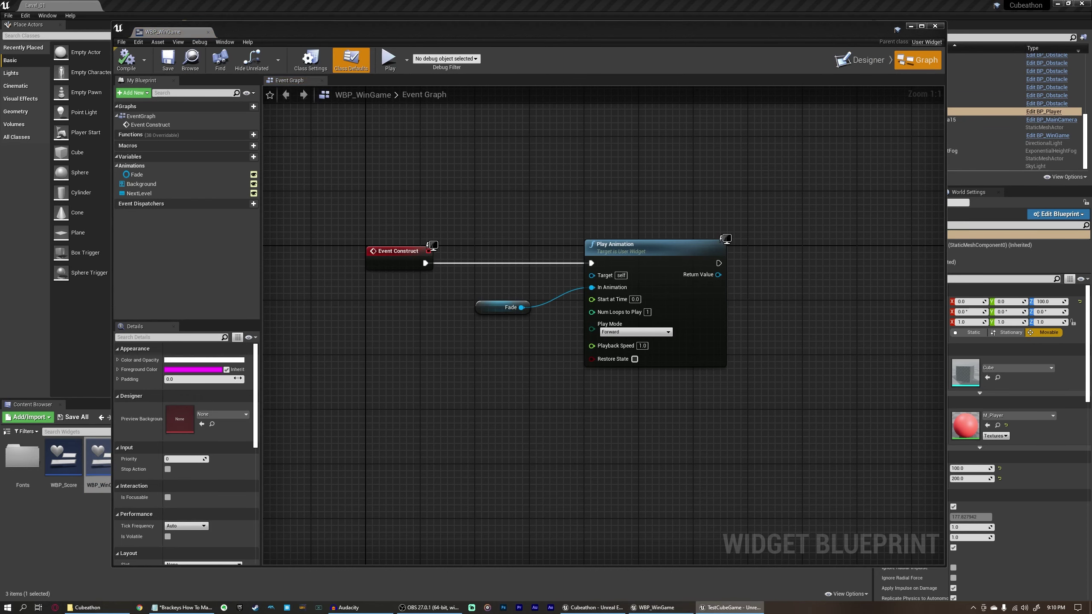
pyautogui.moveTo(382, 435); pyautogui.dragTo(413, 356, button='right')
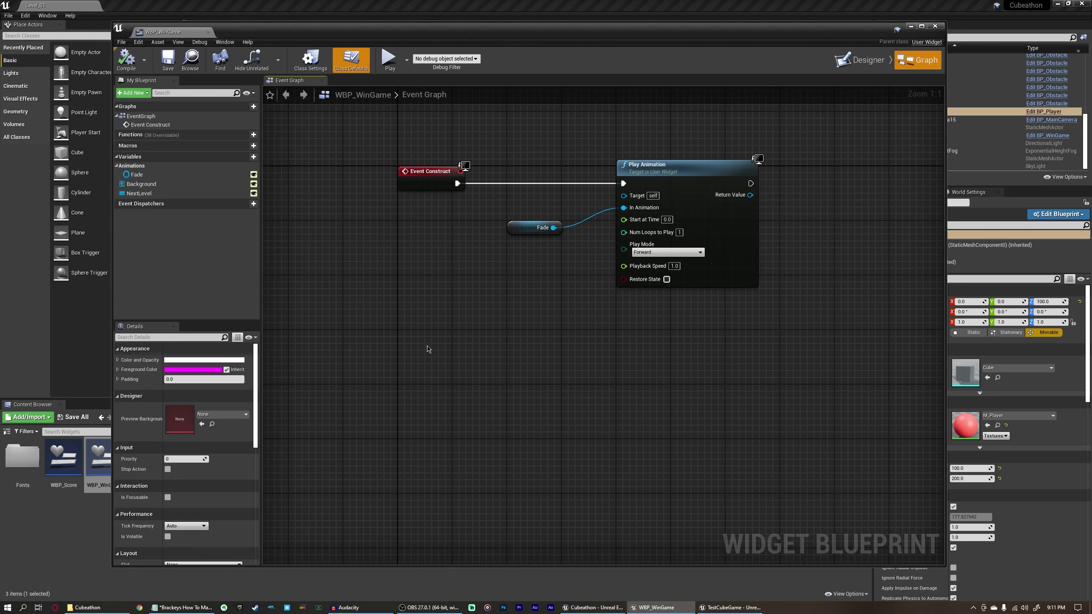
pyautogui.moveTo(747, 196); pyautogui.dragTo(591, 193, button='right')
pyautogui.moveTo(595, 180); pyautogui.dragTo(715, 176)
pyautogui.click(452, 114)
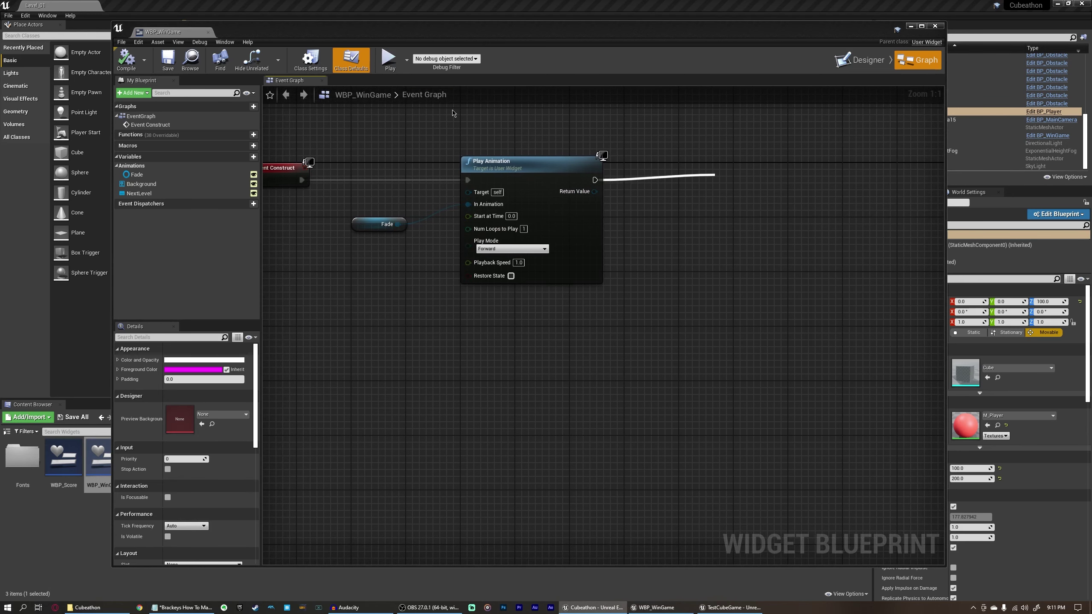
pyautogui.moveTo(467, 114); pyautogui.dragTo(655, 214)
pyautogui.moveTo(515, 310); pyautogui.dragTo(451, 320)
# - Add an Event On Animation Finished node below Event Construct in WBP_WinGame's graph
pyautogui.moveTo(357, 444); pyautogui.dragTo(381, 372, button='right')
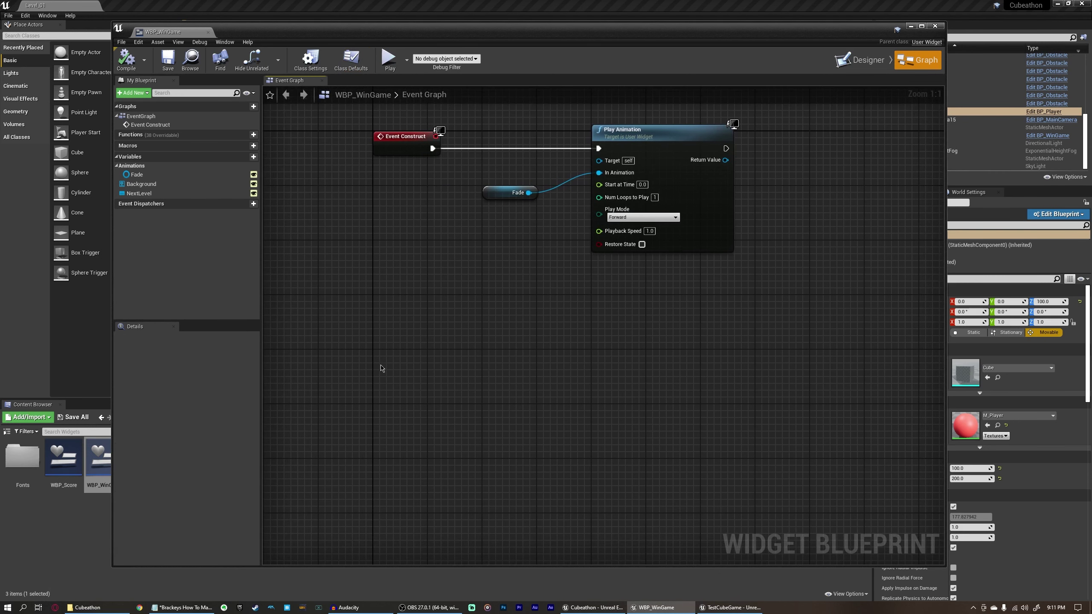
pyautogui.rightClick(381, 361)
pyautogui.write('event on animation')
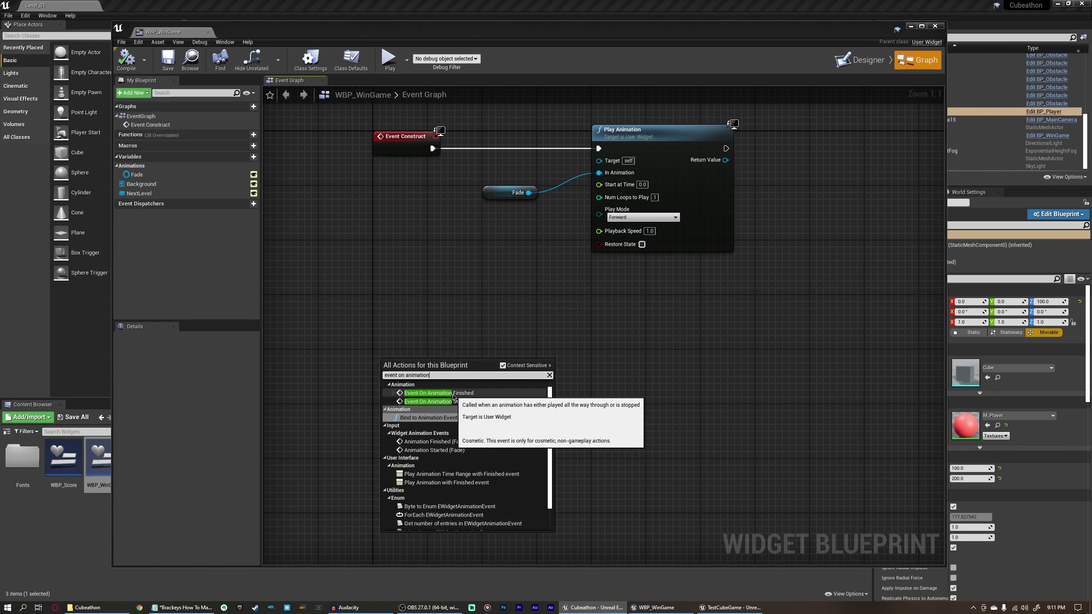
pyautogui.click(437, 393)
pyautogui.moveTo(437, 393); pyautogui.dragTo(383, 373, button='right')
# - Compare the finished event's Animation output with the Fade animation using an Equal (Object) node
pyautogui.moveTo(407, 359); pyautogui.dragTo(512, 367)
pyautogui.write('==')
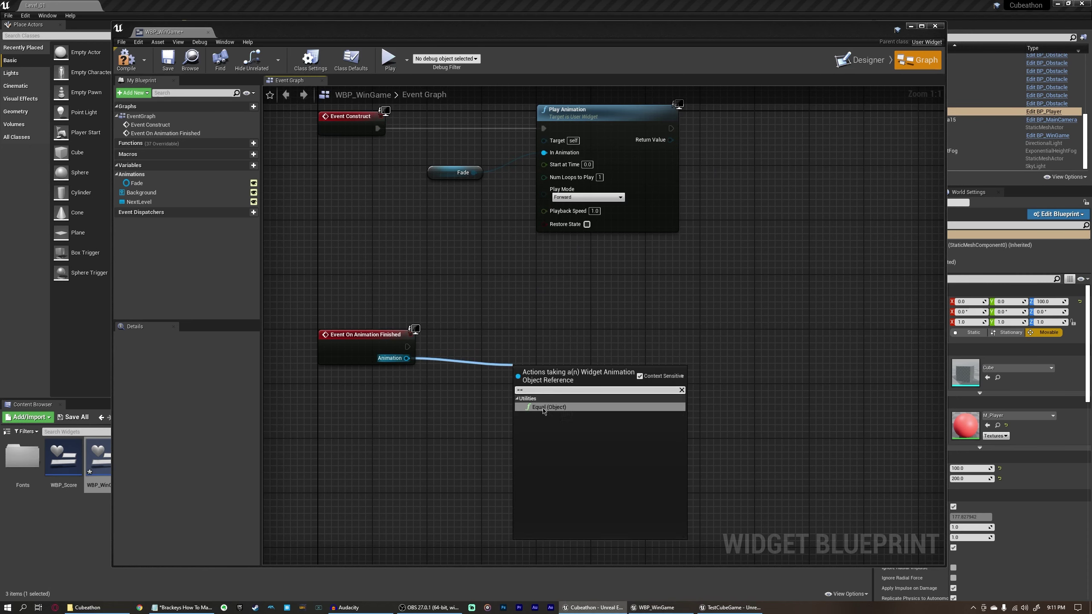
pyautogui.click(543, 408)
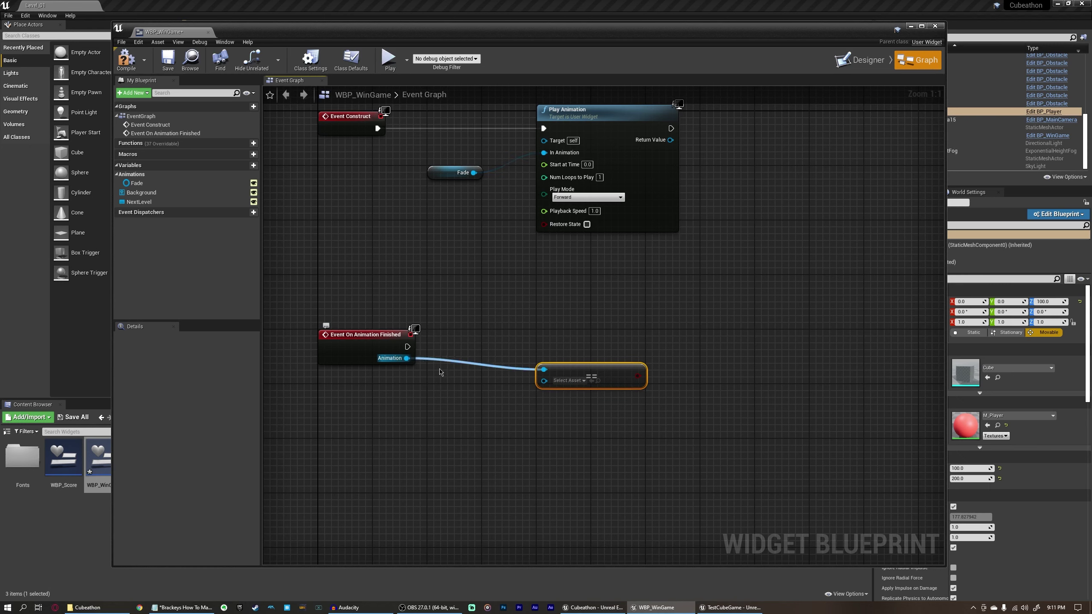
pyautogui.moveTo(217, 183); pyautogui.dragTo(251, 202)
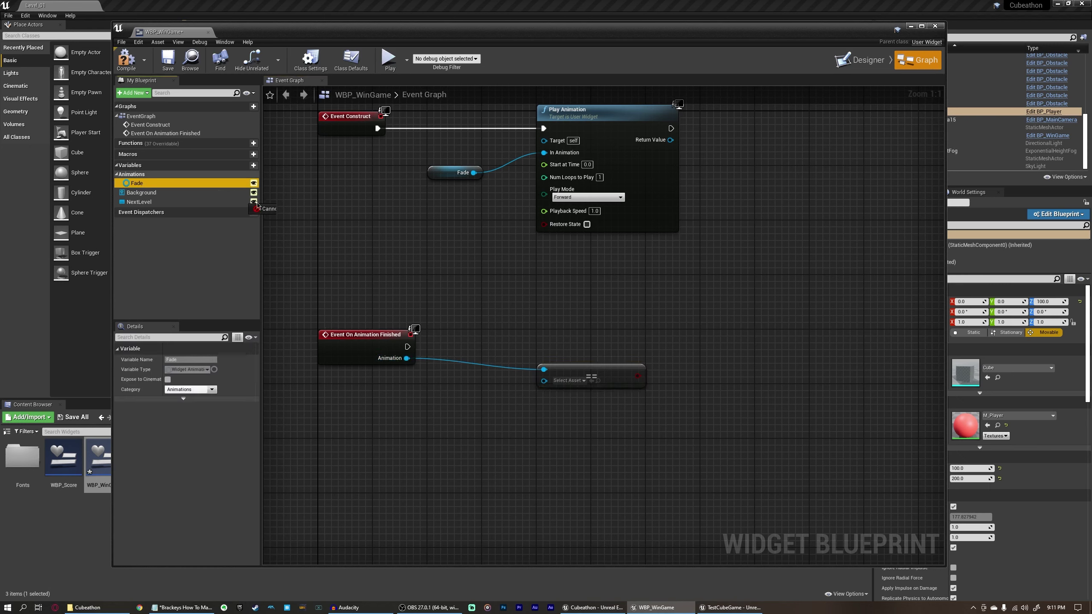
pyautogui.moveTo(428, 387); pyautogui.dragTo(544, 380)
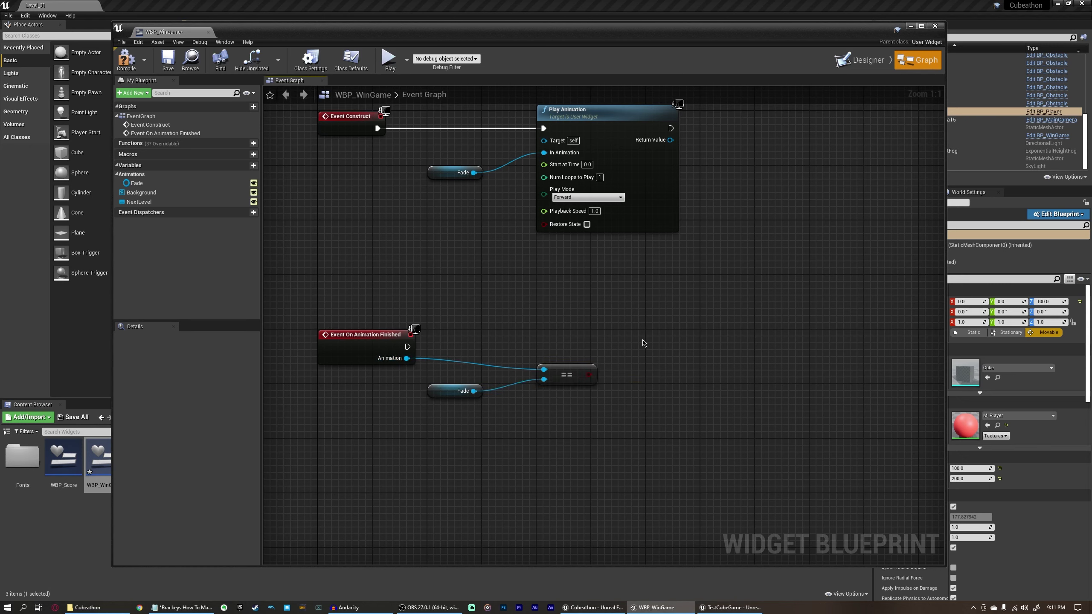
# - Add a Branch executed by Event On Animation Finished, with the Equal result wired into its Condition
pyautogui.click(671, 324)
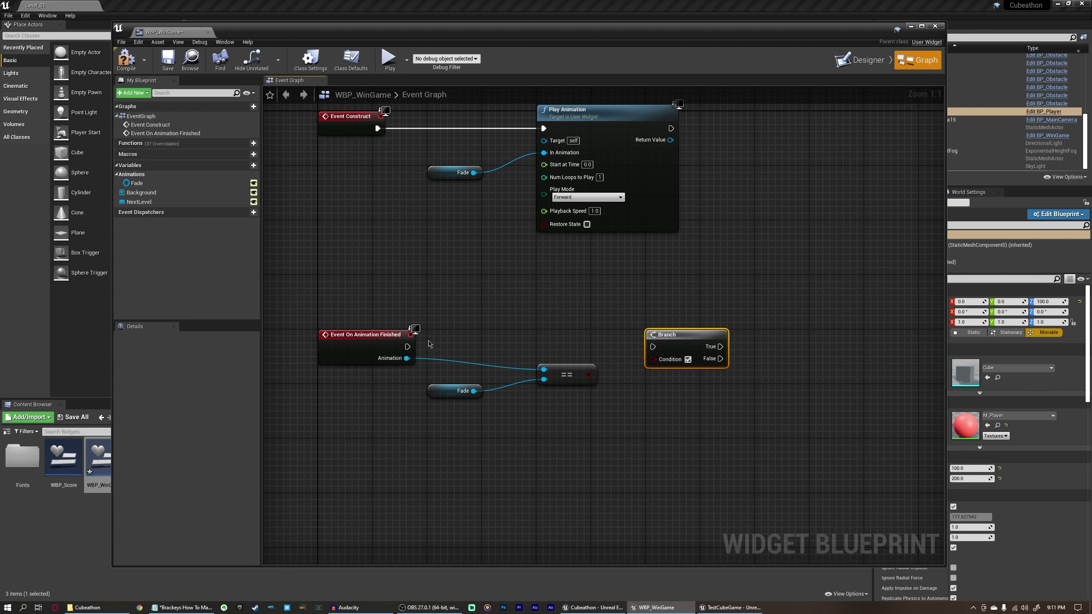
pyautogui.moveTo(407, 347); pyautogui.dragTo(653, 347)
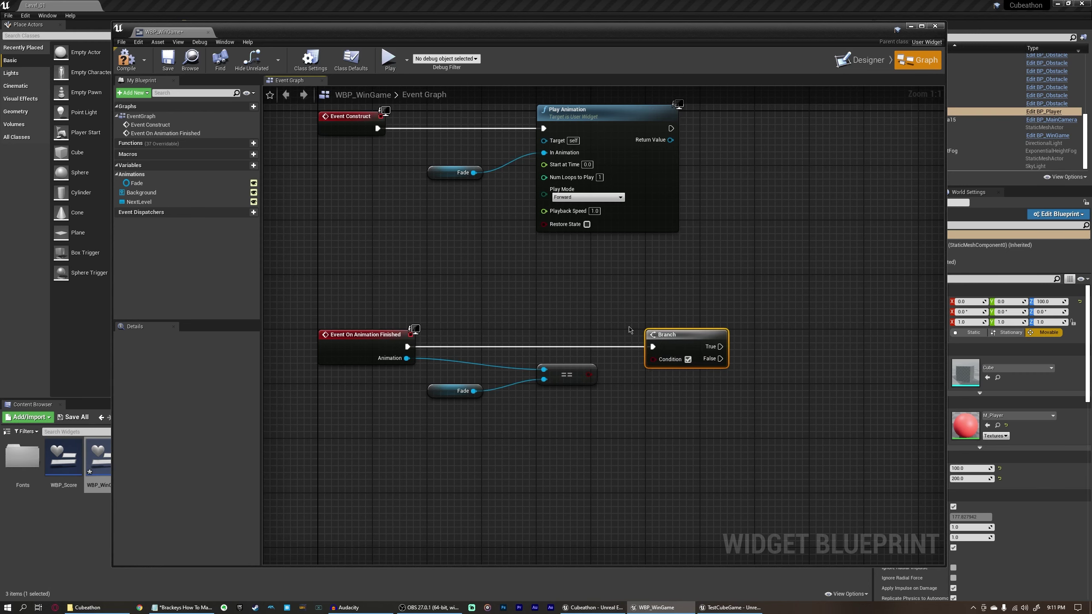
pyautogui.moveTo(585, 363); pyautogui.dragTo(521, 352, button='right')
pyautogui.moveTo(523, 364); pyautogui.dragTo(587, 349)
pyautogui.moveTo(320, 340); pyautogui.dragTo(313, 295, button='right')
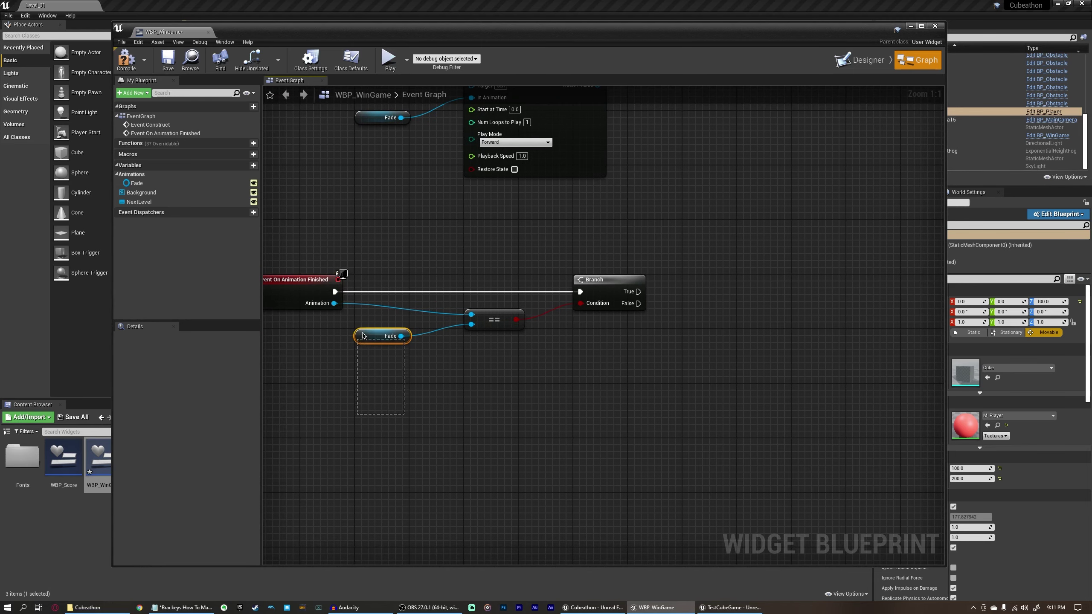
pyautogui.moveTo(363, 336); pyautogui.dragTo(361, 337)
pyautogui.moveTo(553, 364)
pyautogui.mouseDown()
pyautogui.moveTo(502, 328)
pyautogui.moveTo(552, 363)
pyautogui.mouseUp()
# - Add a Get Player Controller node near the Branch and create a Set Show Mouse Cursor node from its Return Value
pyautogui.moveTo(570, 384); pyautogui.dragTo(442, 388, button='right')
pyautogui.moveTo(606, 330); pyautogui.dragTo(556, 336, button='right')
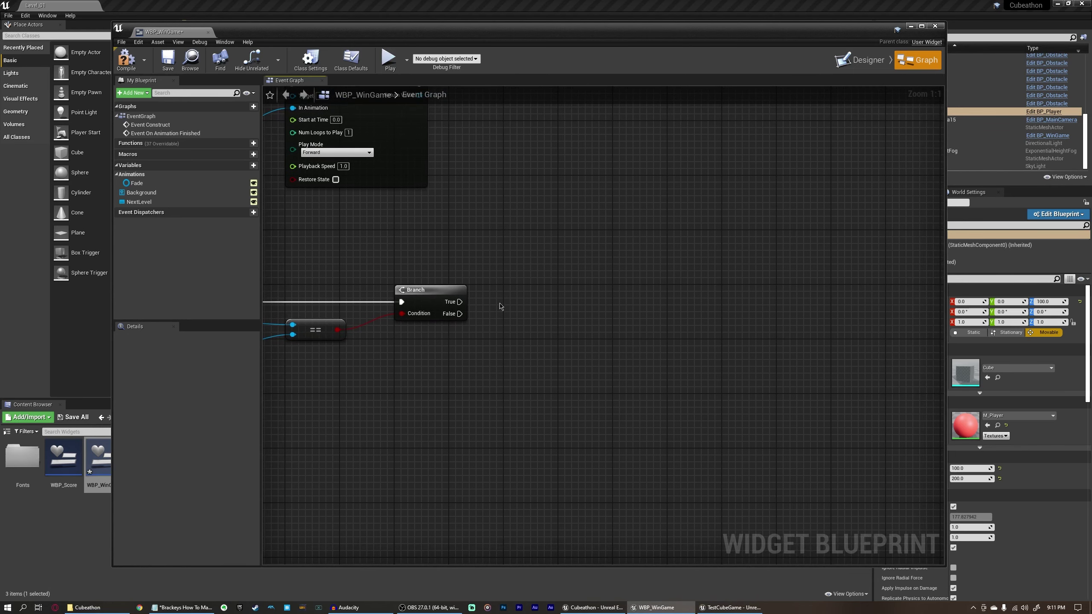
pyautogui.rightClick(523, 342)
pyautogui.write('get')
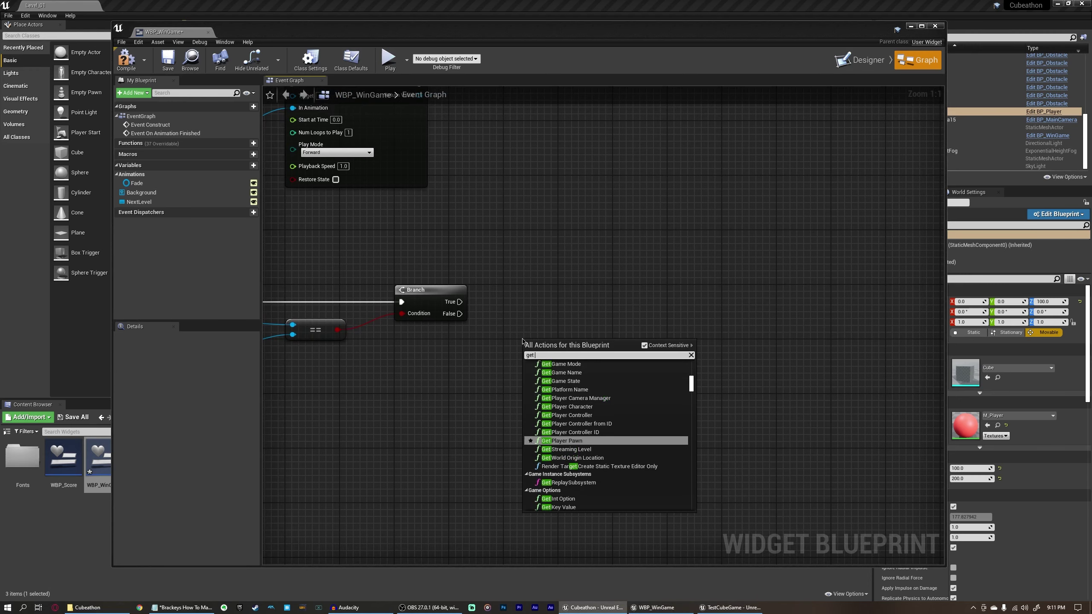
pyautogui.write(' player control')
pyautogui.press('Return')
pyautogui.moveTo(599, 356); pyautogui.dragTo(629, 329)
pyautogui.write('set show mouse')
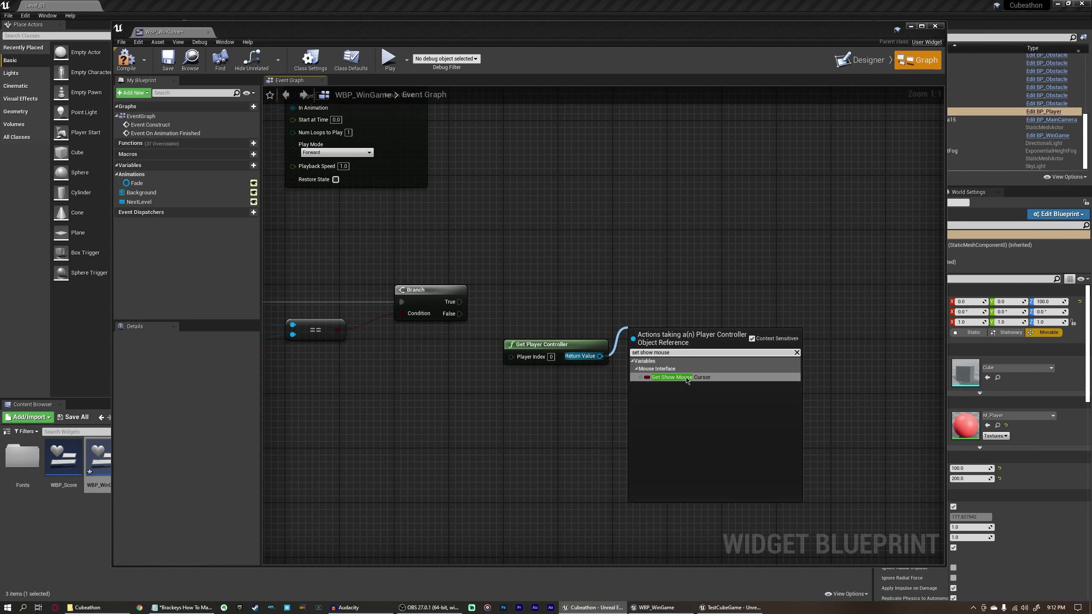
pyautogui.click(687, 378)
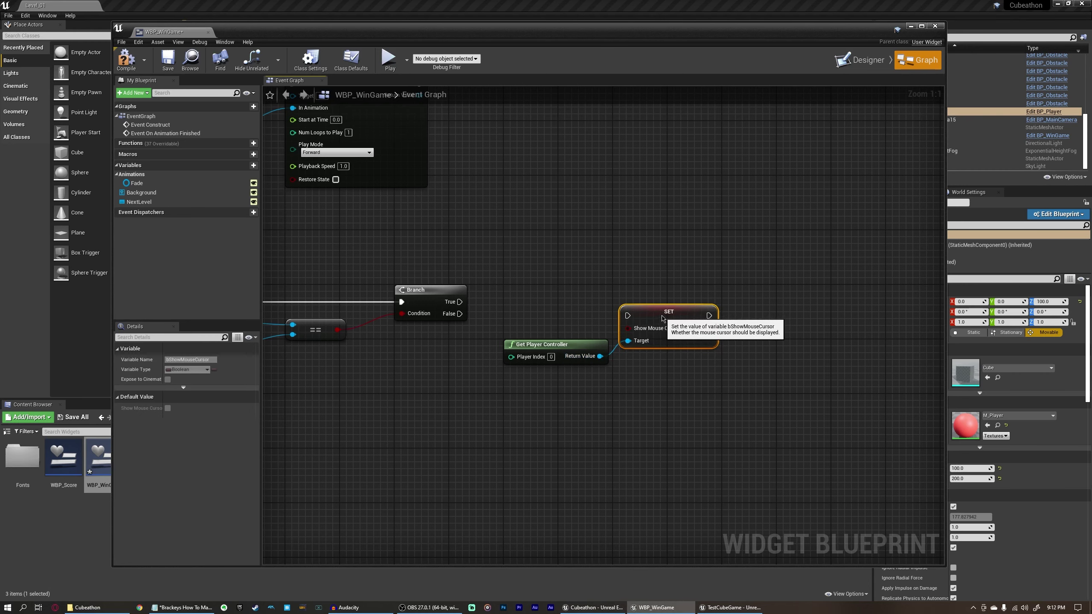
# - Execute the Set node from the Branch's True output and enable its Show Mouse Cursor option
pyautogui.moveTo(620, 302); pyautogui.dragTo(457, 303)
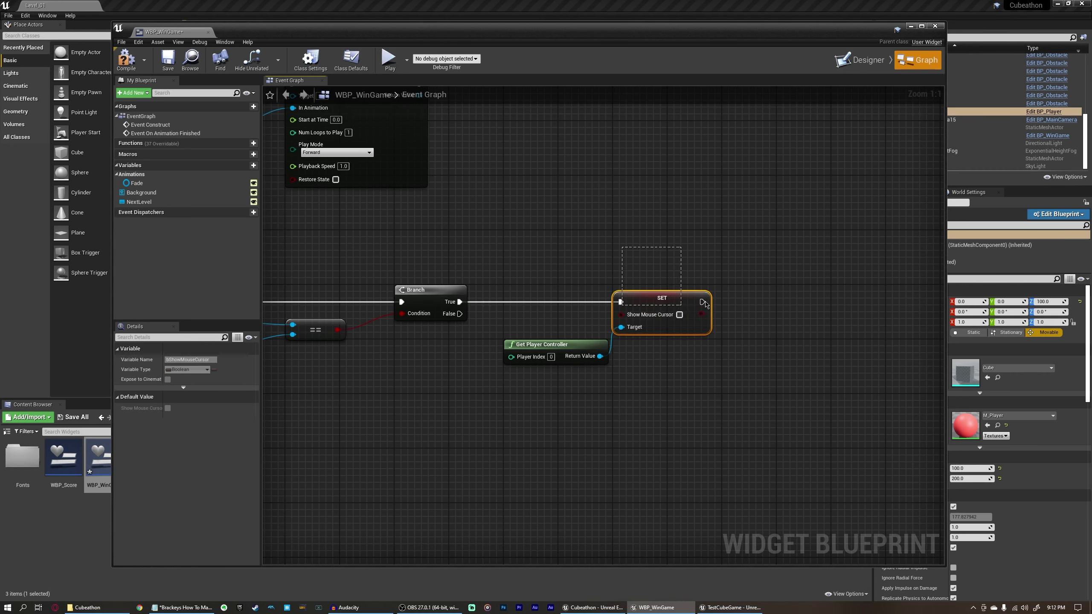
pyautogui.moveTo(734, 344); pyautogui.dragTo(734, 344)
pyautogui.click(673, 455)
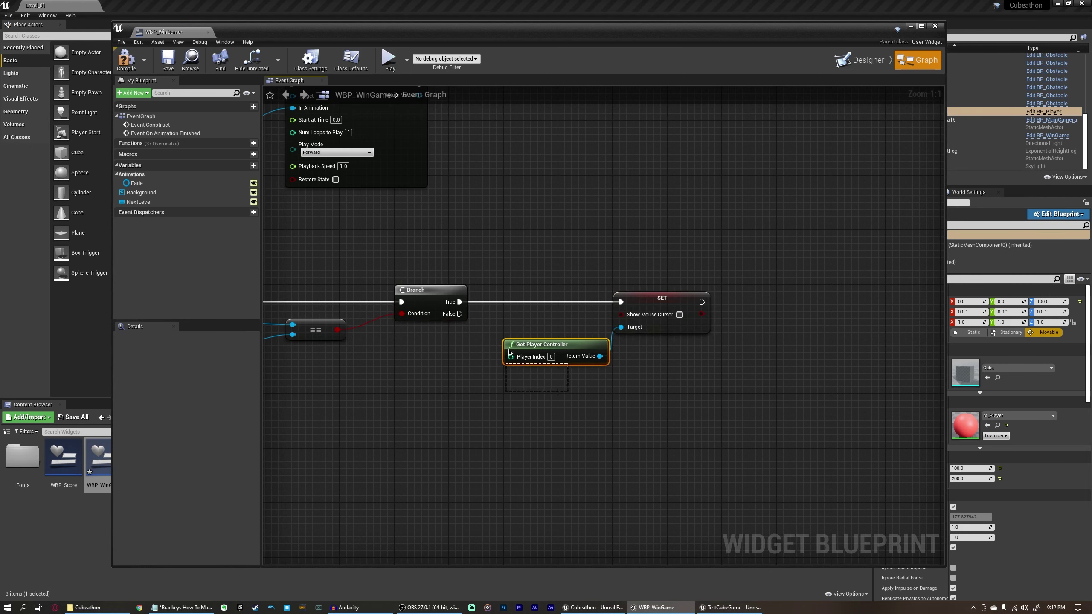
pyautogui.moveTo(508, 350); pyautogui.dragTo(501, 364)
pyautogui.click(541, 324)
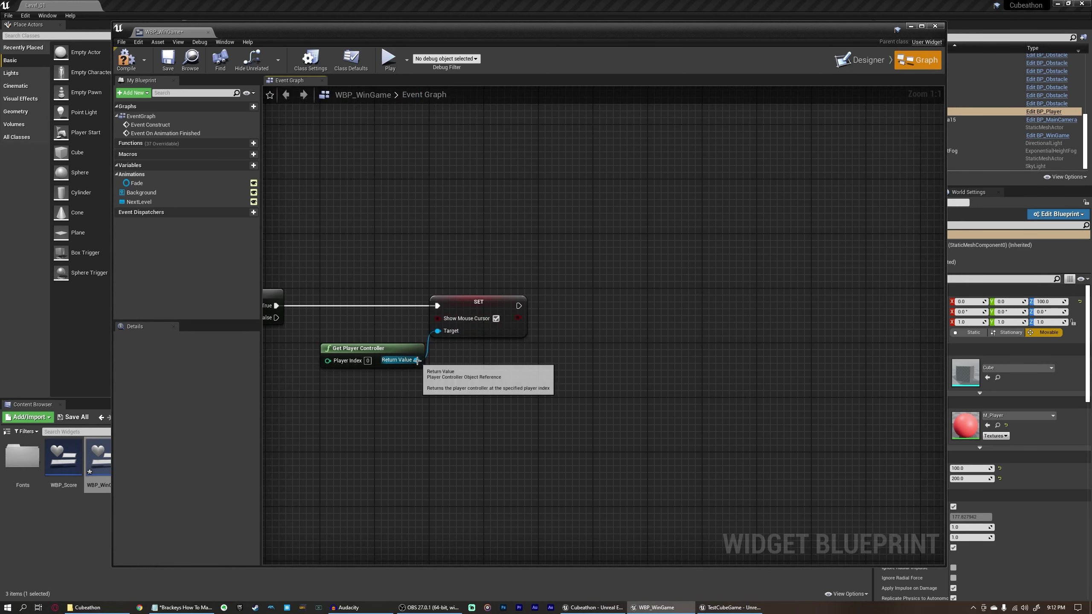
# - Create a Set Input Mode UI Only node from Get Player Controller's Return Value and execute it after the Set Show Mouse Cursor node
pyautogui.moveTo(417, 360); pyautogui.dragTo(596, 380)
pyautogui.write('set input')
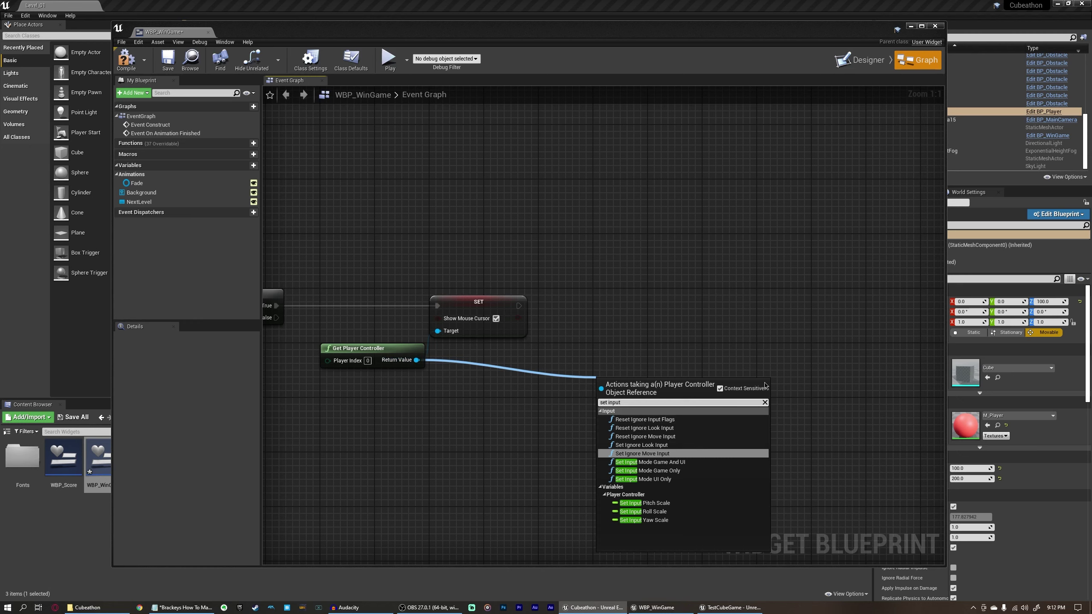
pyautogui.write('mode ui only')
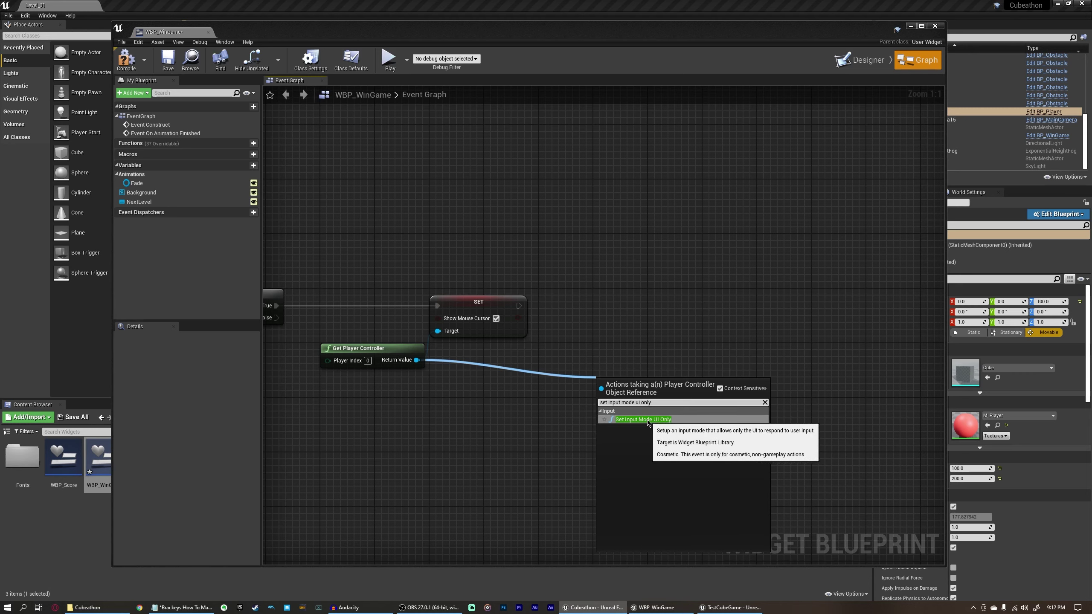
pyautogui.click(655, 420)
pyautogui.moveTo(591, 312); pyautogui.dragTo(520, 306)
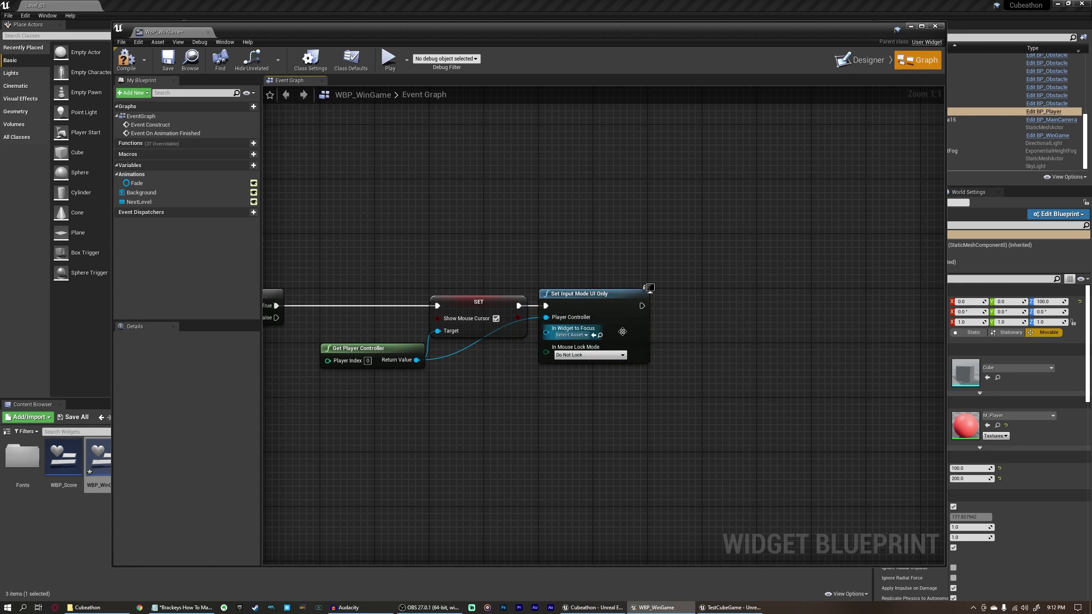
# - Feed a Self reference into In Widget to Focus on Set Input Mode UI Only, and compile, save and close the widget blueprint
pyautogui.moveTo(508, 241); pyautogui.dragTo(626, 237, button='right')
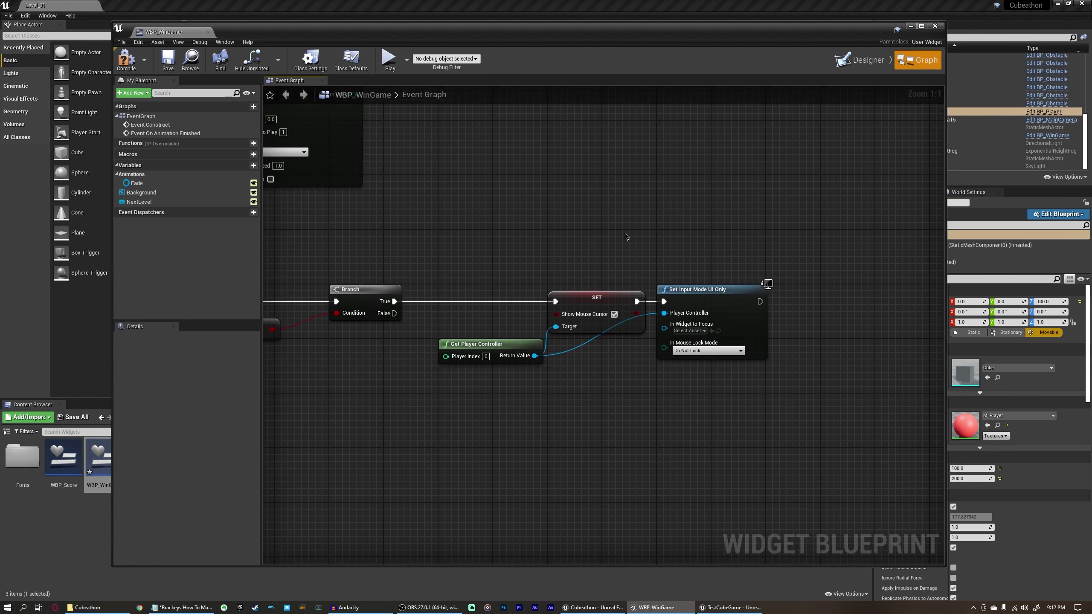
pyautogui.moveTo(664, 328); pyautogui.dragTo(640, 364)
pyautogui.write('self')
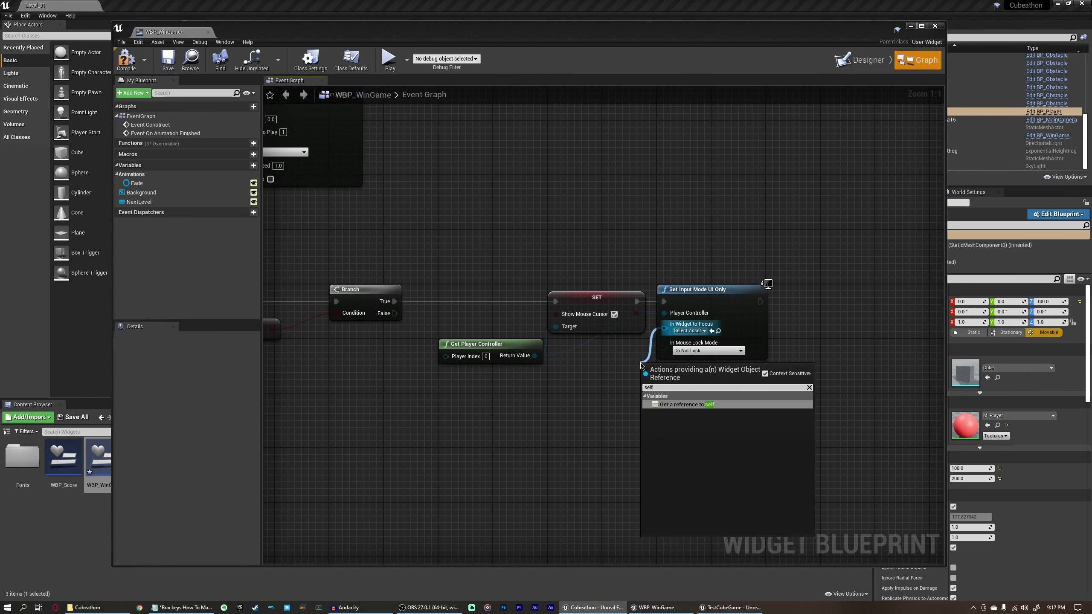
pyautogui.press('Return')
pyautogui.click(662, 337)
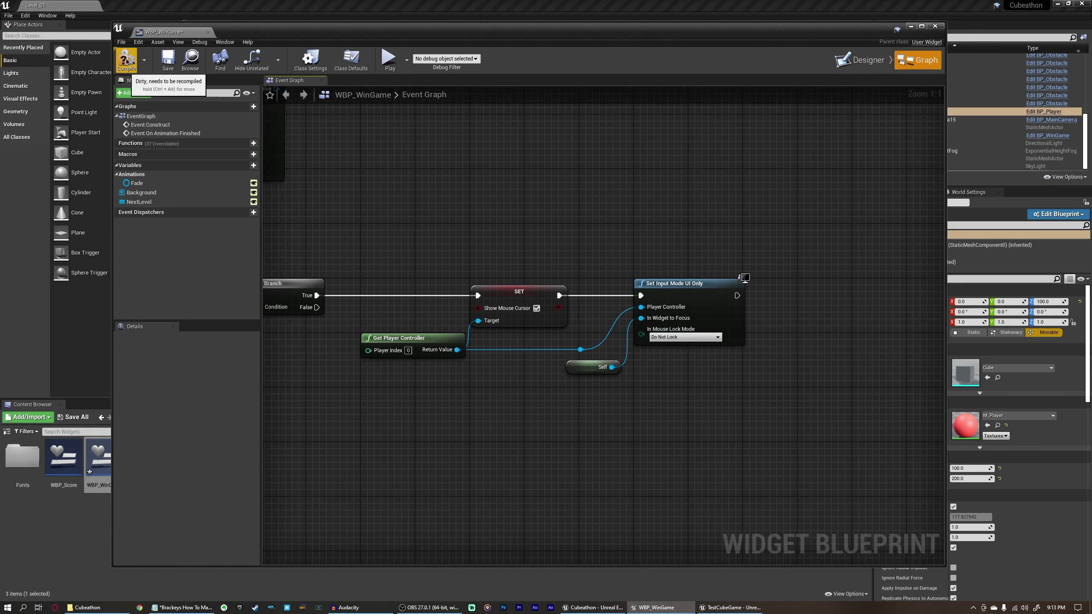
pyautogui.click(126, 62)
pyautogui.click(166, 61)
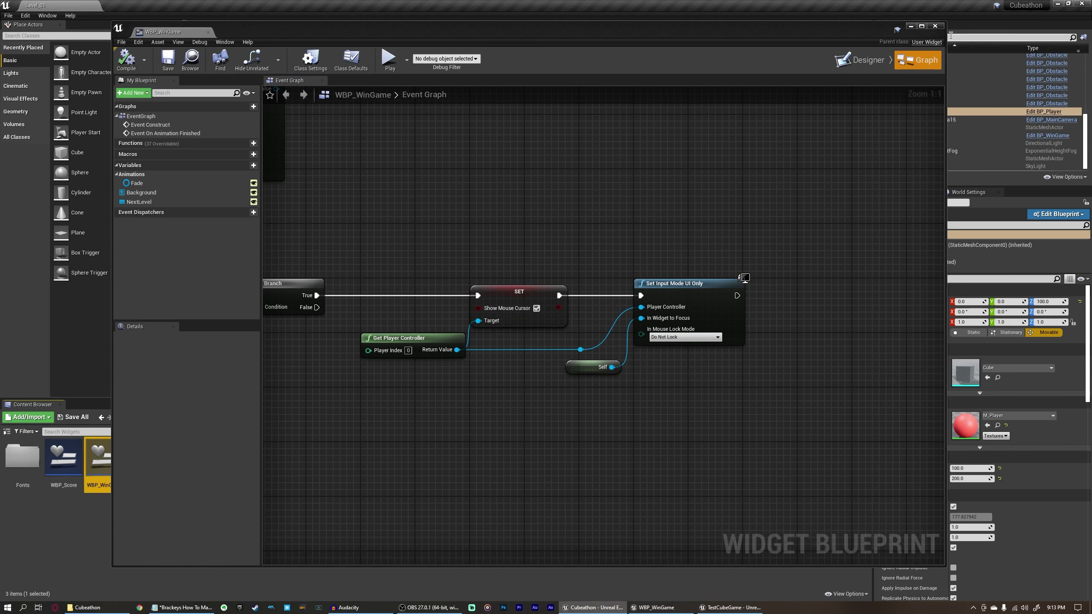
pyautogui.click(935, 26)
# - Play-test the level, steering the cube through the obstacles to the Level Complete screen, and stop the game
pyautogui.click(579, 32)
pyautogui.press('a')
pyautogui.press('d')
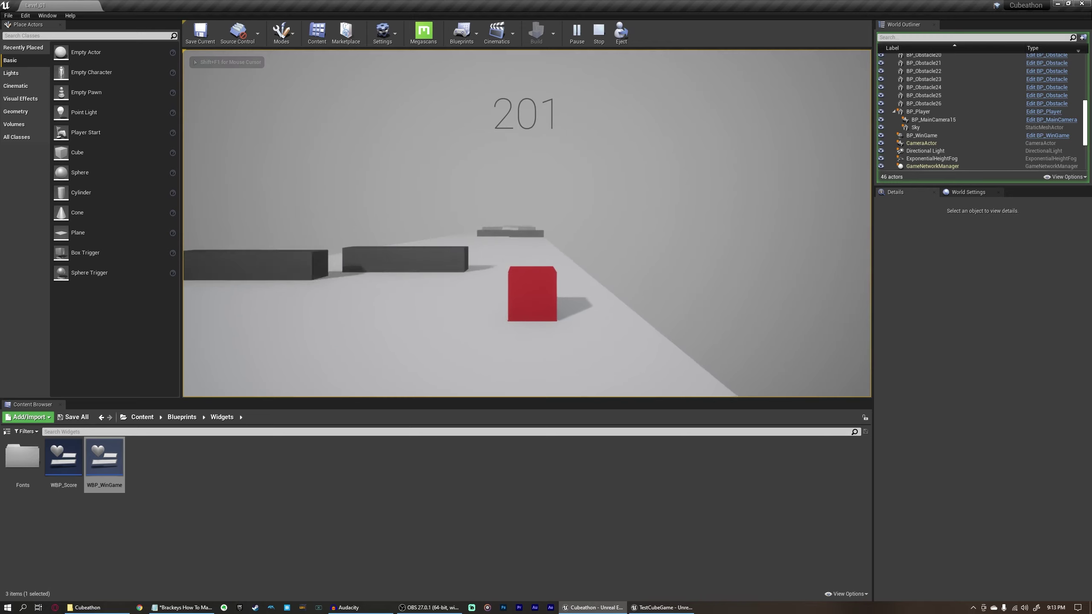
pyautogui.press('a')
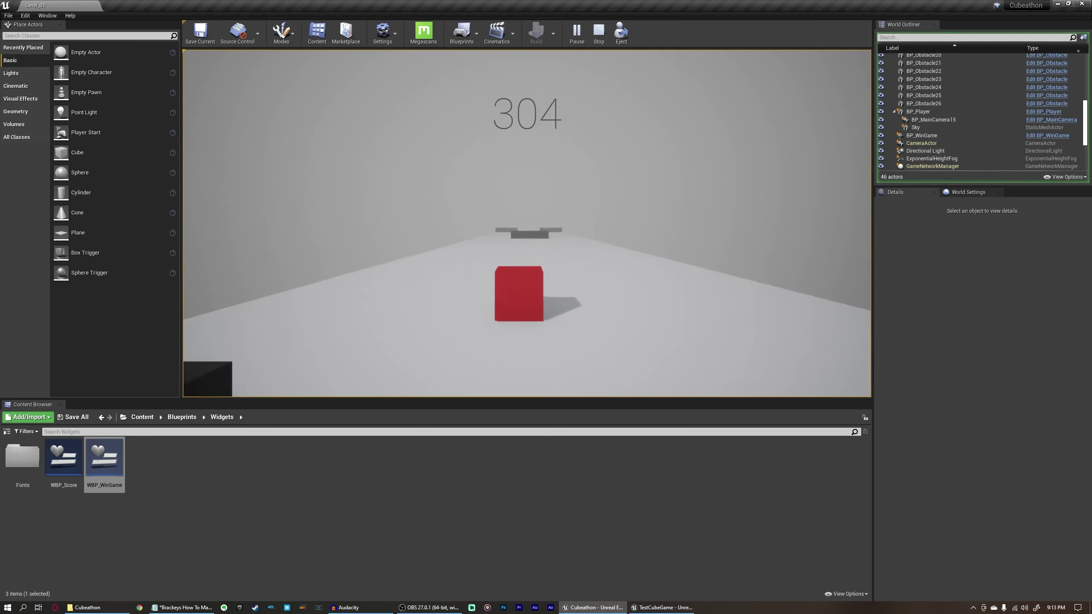
pyautogui.press('d')
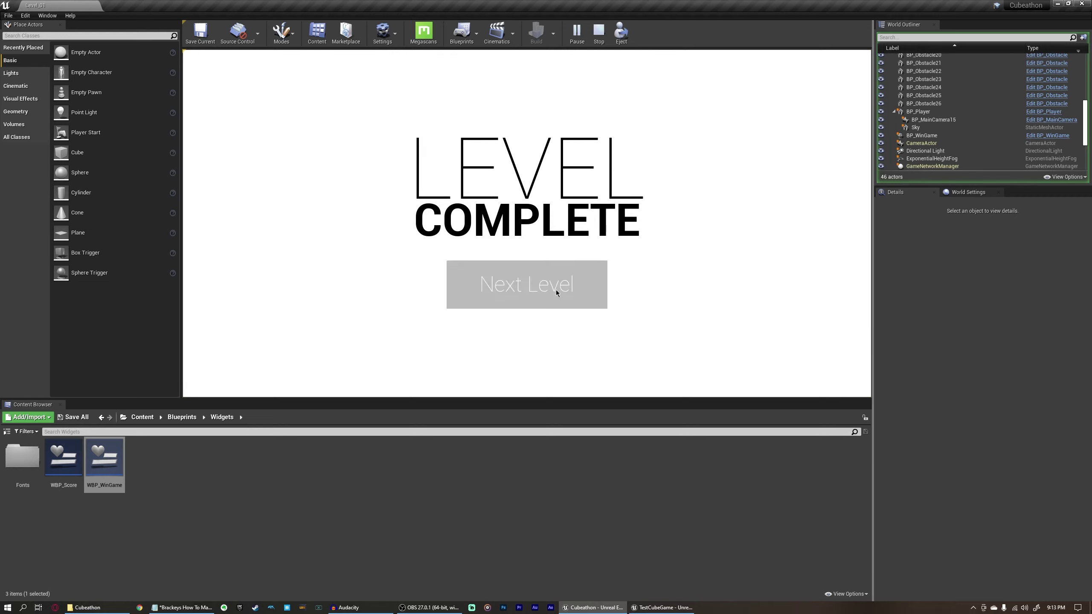
pyautogui.press('Escape')
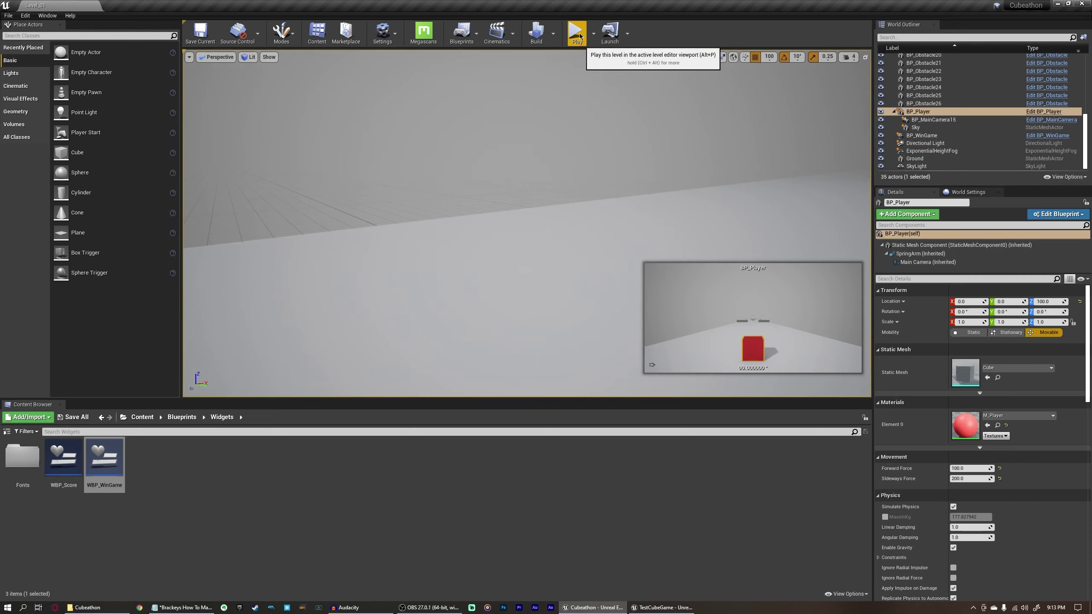
# - Play the level once more to check whether the cube accepts keyboard input from the start, and stop it
pyautogui.click(575, 36)
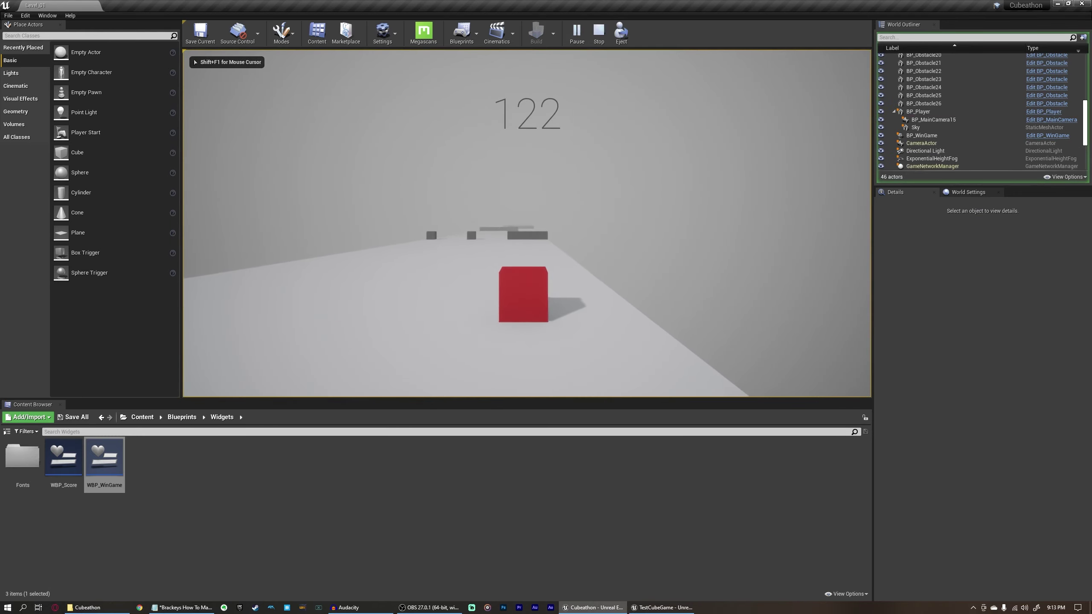
pyautogui.press('Escape')
pyautogui.click(252, 476)
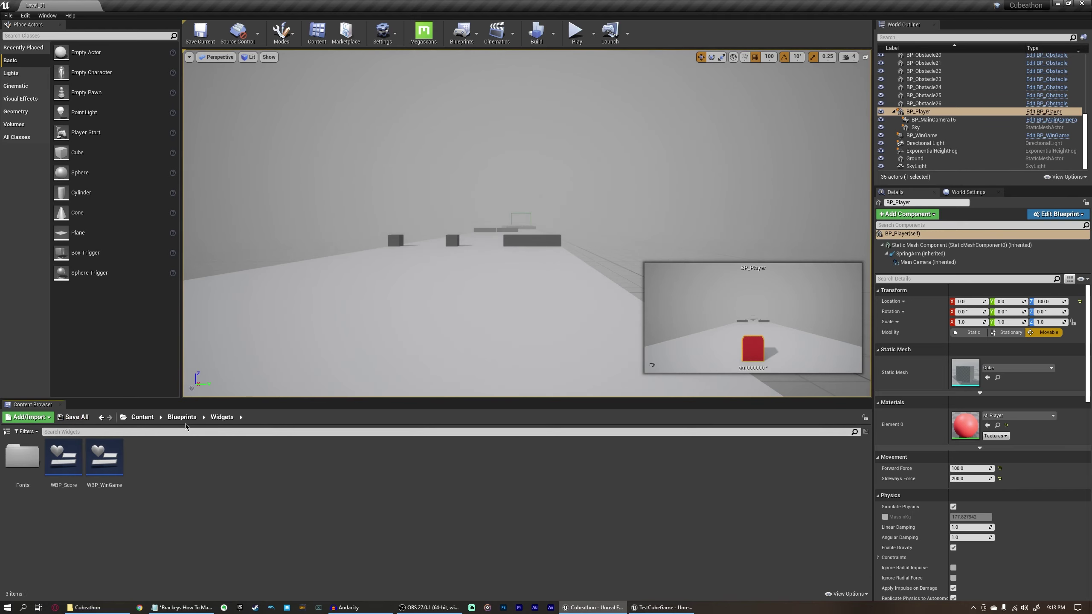
# - Open BP_Player from the Blueprints folder and add a Get Player Controller node beside the score widget's Add to Viewport node
pyautogui.click(182, 417)
pyautogui.doubleClick(186, 457)
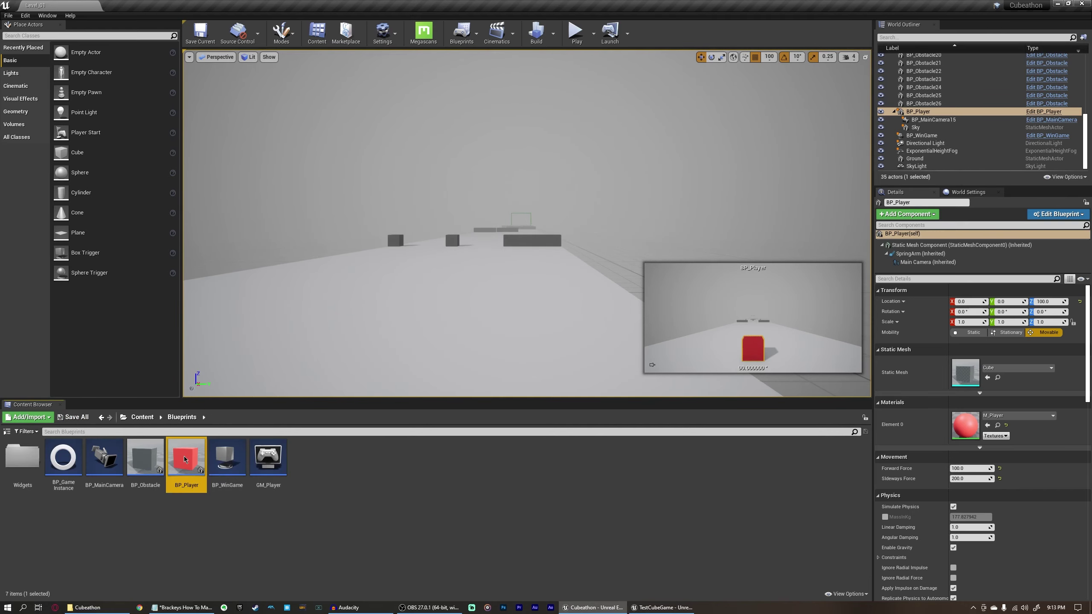
pyautogui.scroll(4, 400, 384)
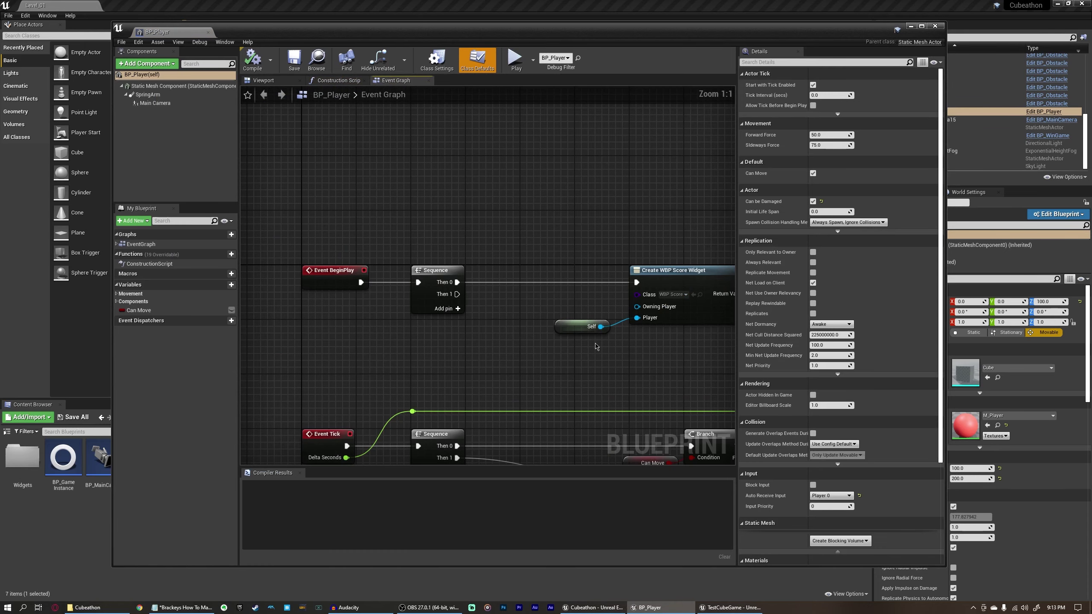
pyautogui.moveTo(264, 348); pyautogui.dragTo(357, 319, button='right')
pyautogui.moveTo(588, 311); pyautogui.dragTo(379, 198)
pyautogui.click(604, 190)
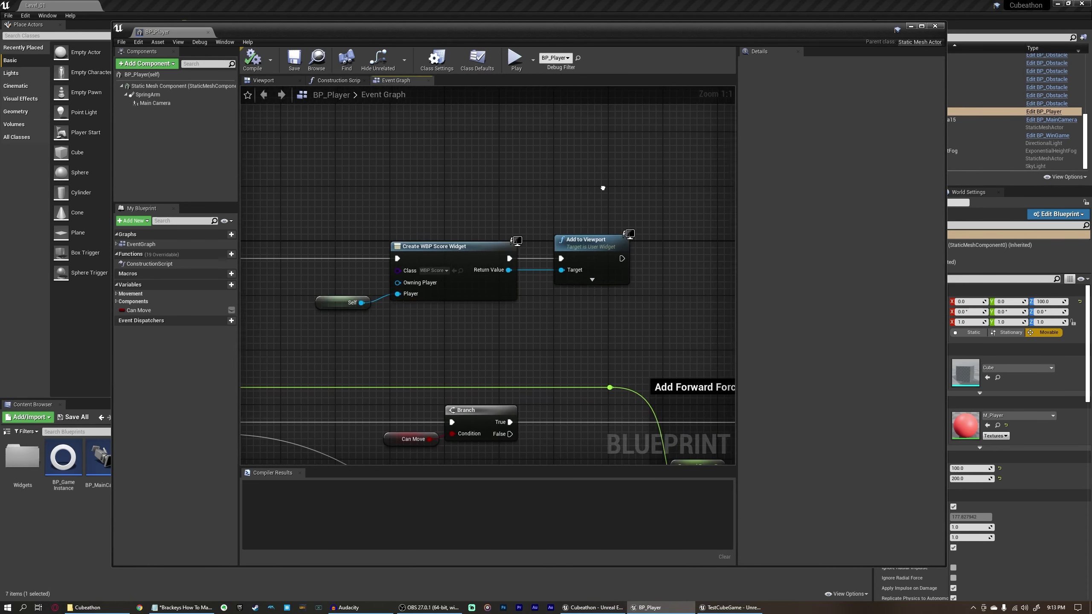
pyautogui.moveTo(603, 190); pyautogui.dragTo(400, 180, button='right')
pyautogui.moveTo(526, 246); pyautogui.dragTo(482, 250, button='right')
pyautogui.rightClick(418, 291)
pyautogui.write('get player controller')
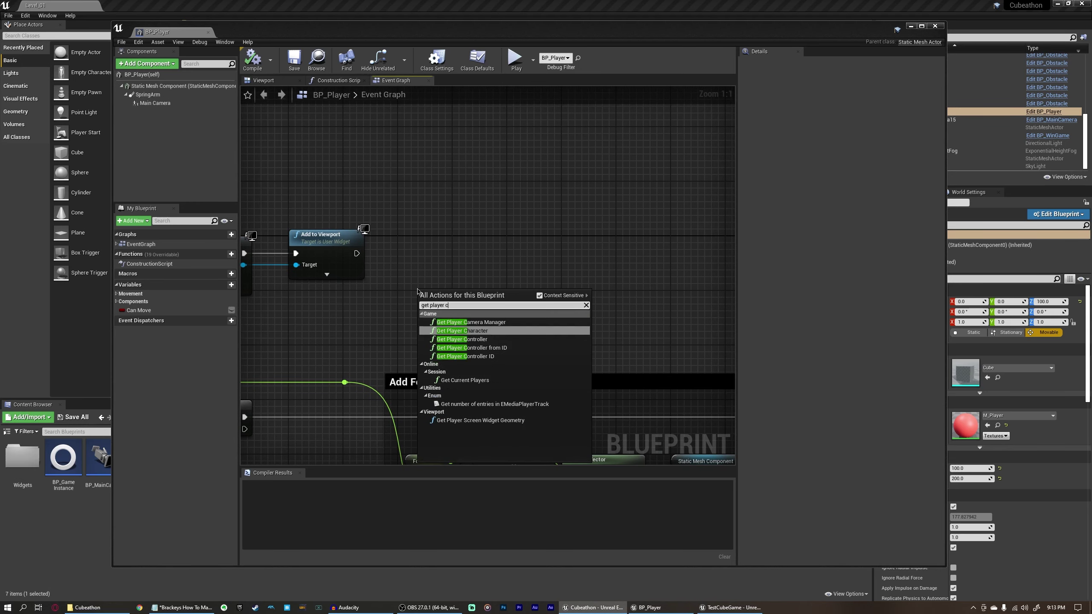
pyautogui.press('Return')
# - Create a Set Input Mode Game Only node from Get Player Controller, execute it after Add to Viewport, and compile and close BP_Player
pyautogui.moveTo(507, 301); pyautogui.dragTo(417, 303, button='right')
pyautogui.moveTo(414, 309); pyautogui.dragTo(443, 274)
pyautogui.write('set input mode')
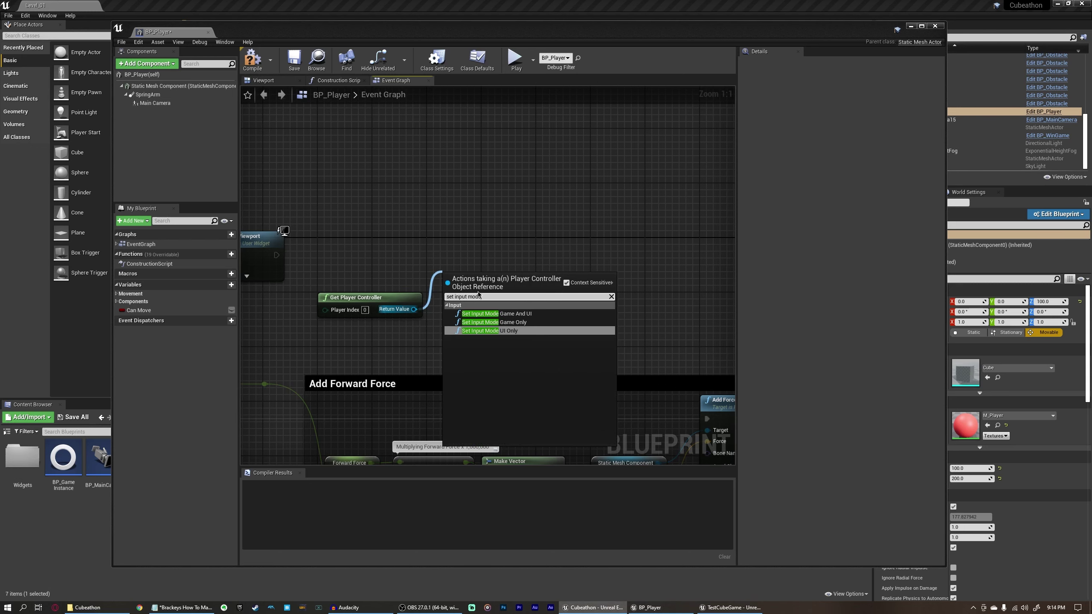
pyautogui.click(495, 322)
pyautogui.moveTo(442, 303); pyautogui.dragTo(574, 303, button='right')
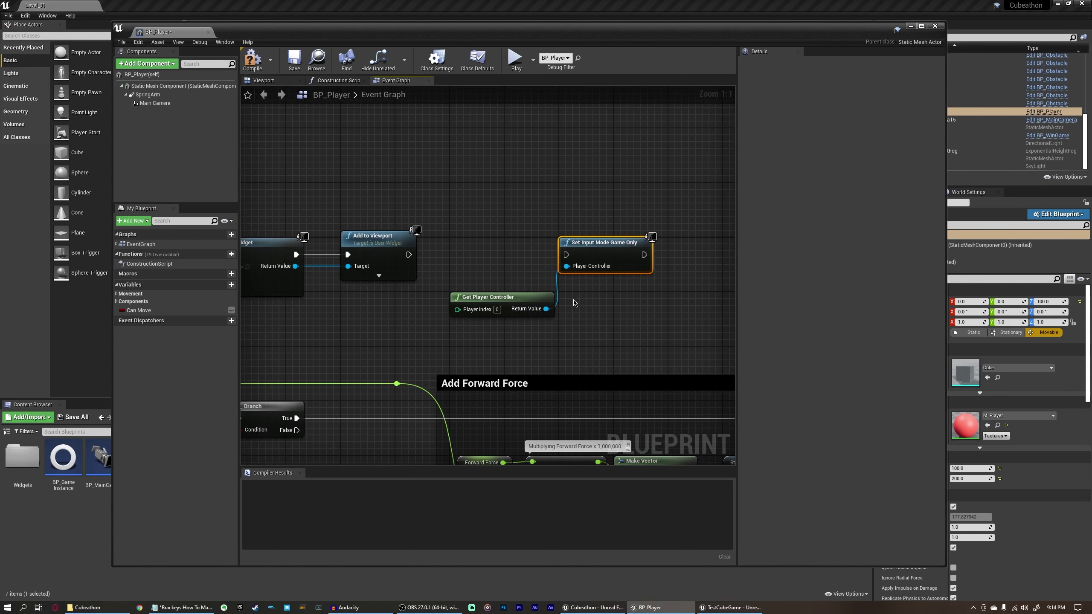
pyautogui.moveTo(566, 254); pyautogui.dragTo(408, 255)
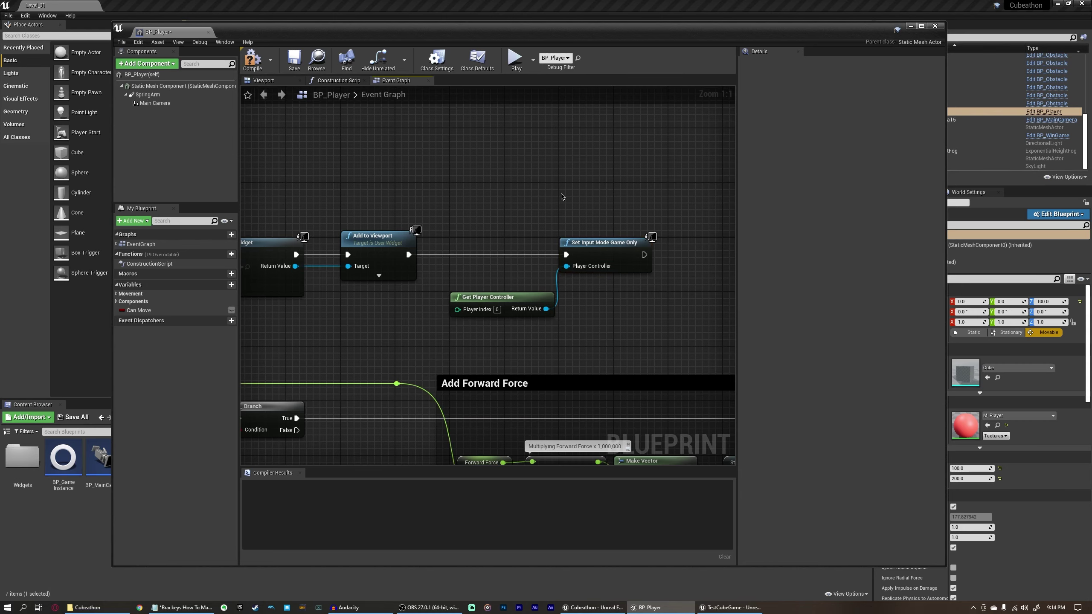
pyautogui.moveTo(490, 296); pyautogui.dragTo(490, 270)
pyautogui.click(253, 60)
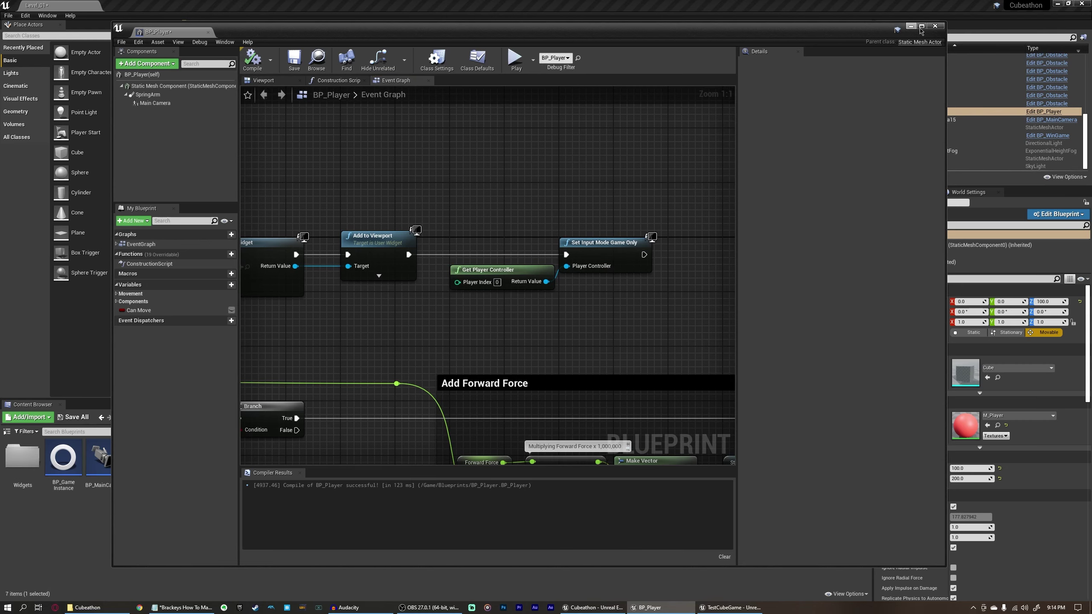
pyautogui.click(935, 27)
# - Play-test the level through to the Level Complete screen and try its Next Level button
pyautogui.click(577, 32)
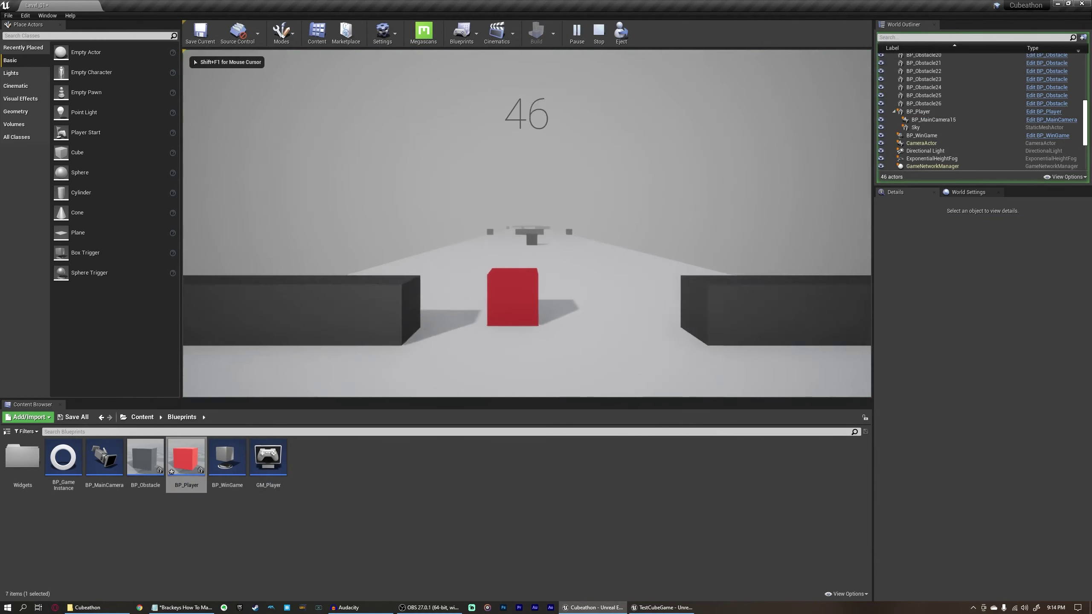
pyautogui.press('a')
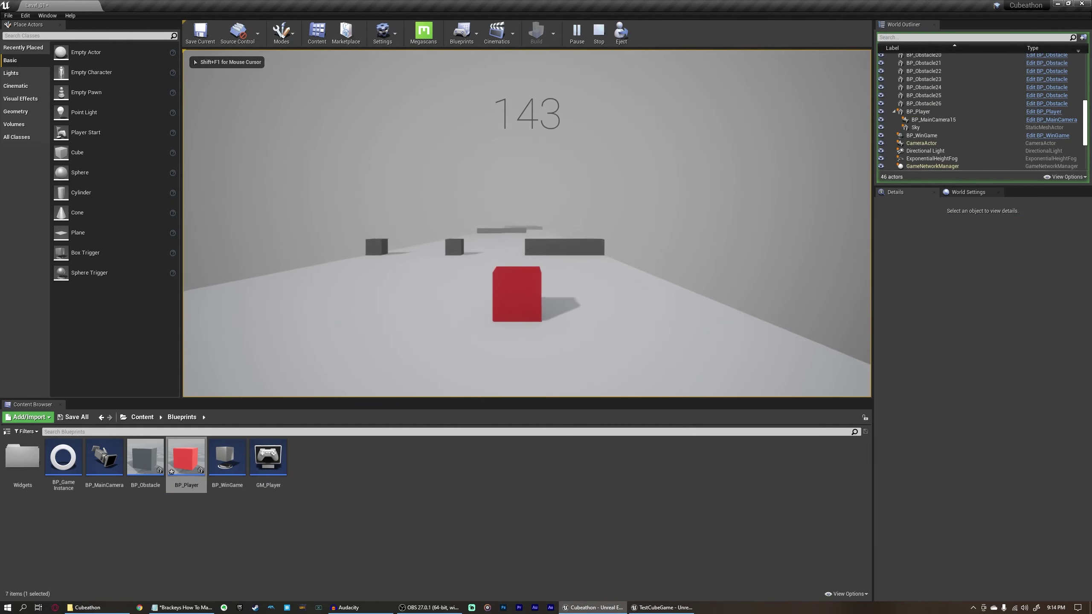
pyautogui.press('d')
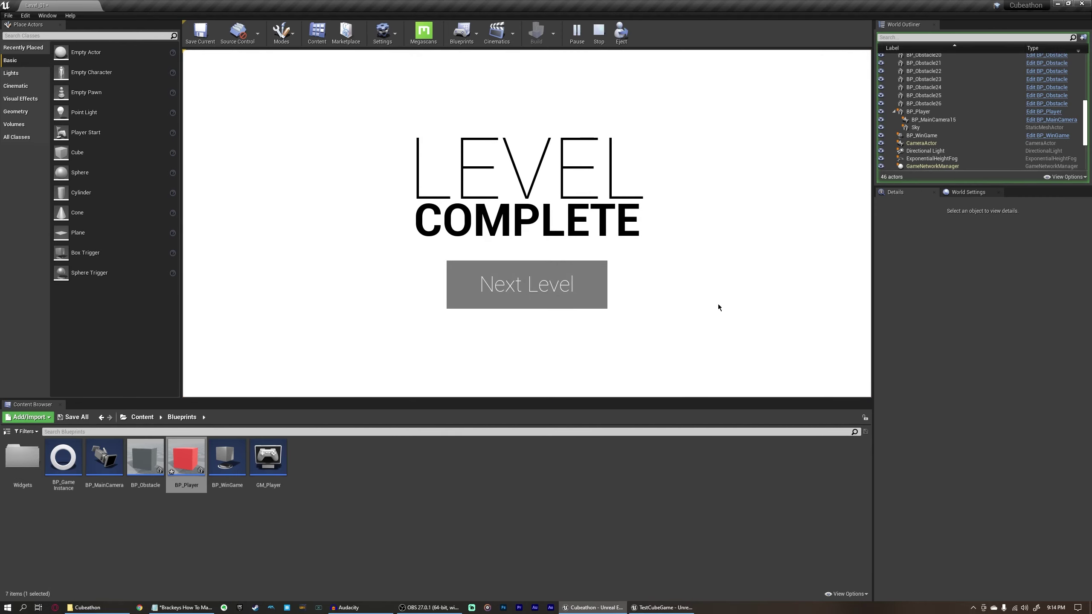
pyautogui.click(494, 286)
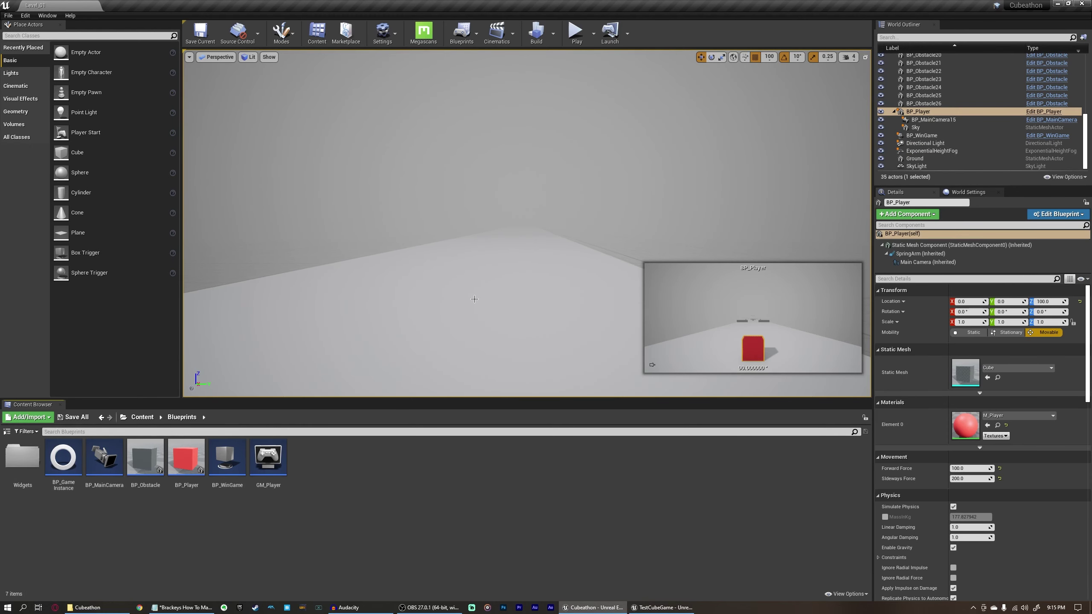
# - Open WBP_WinGame from the Widgets folder and add an On Pressed event for the Next Level button
pyautogui.doubleClick(29, 452)
pyautogui.doubleClick(105, 457)
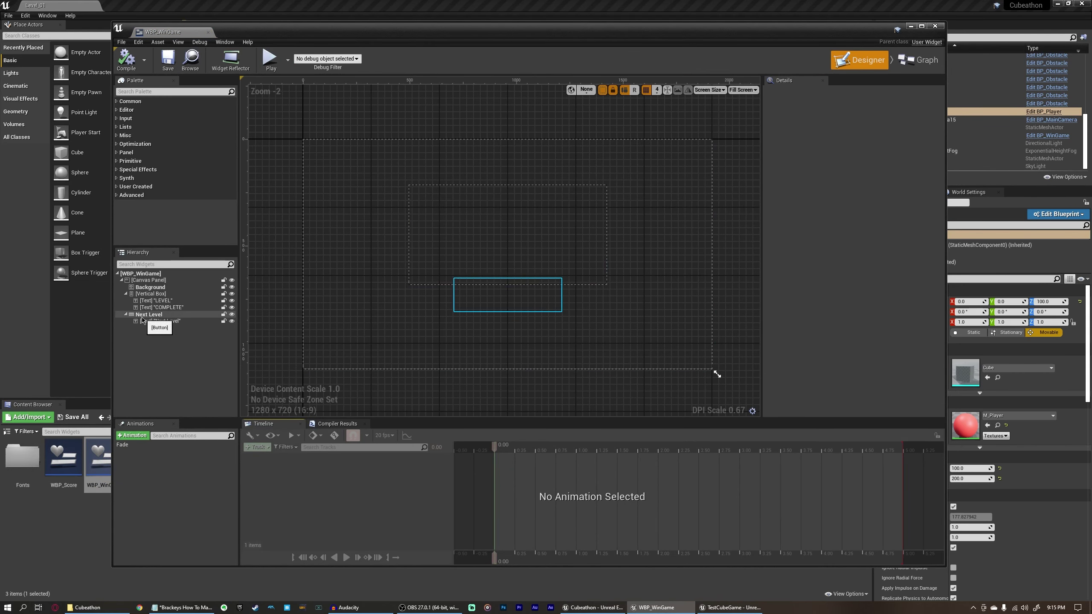
pyautogui.click(143, 318)
pyautogui.scroll(-5, 877, 220)
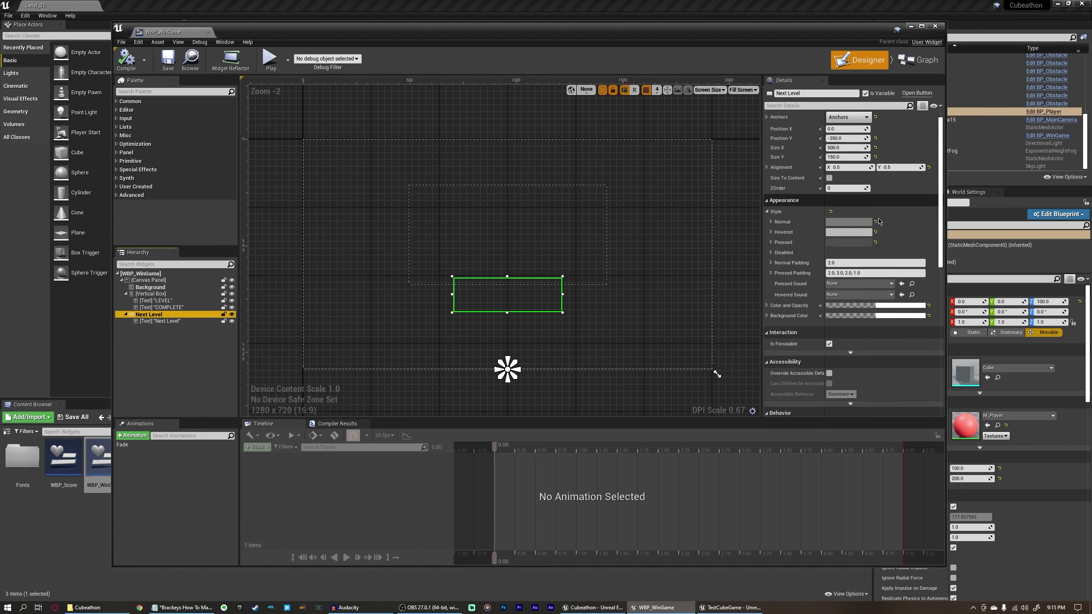
pyautogui.scroll(-5, 877, 221)
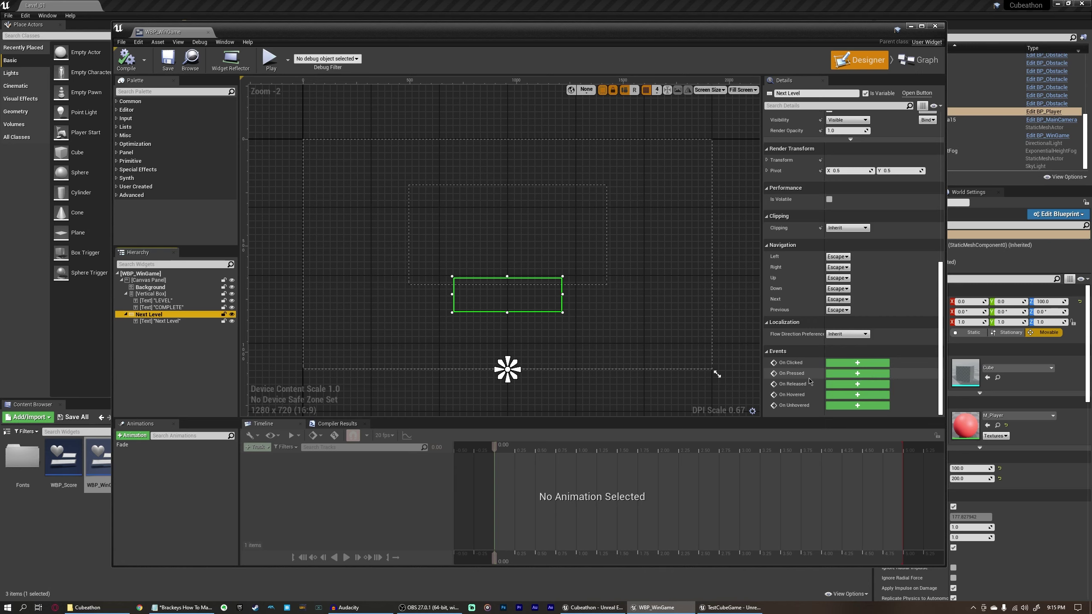
pyautogui.click(835, 377)
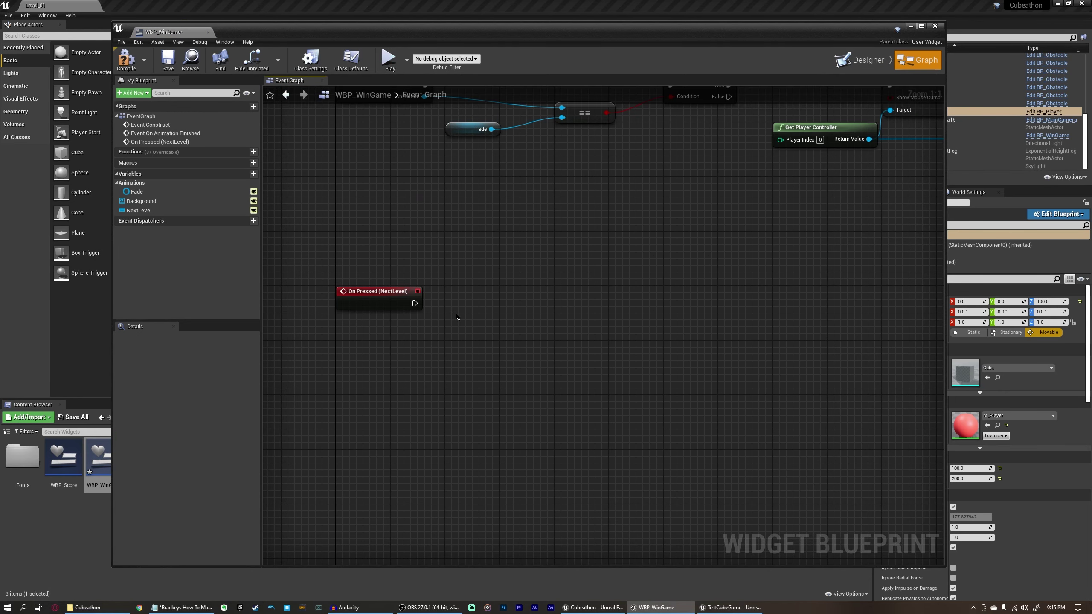
# - Add an Open Level (by Name) node beside the On Pressed (NextLevel) event
pyautogui.rightClick(569, 301)
pyautogui.write('o')
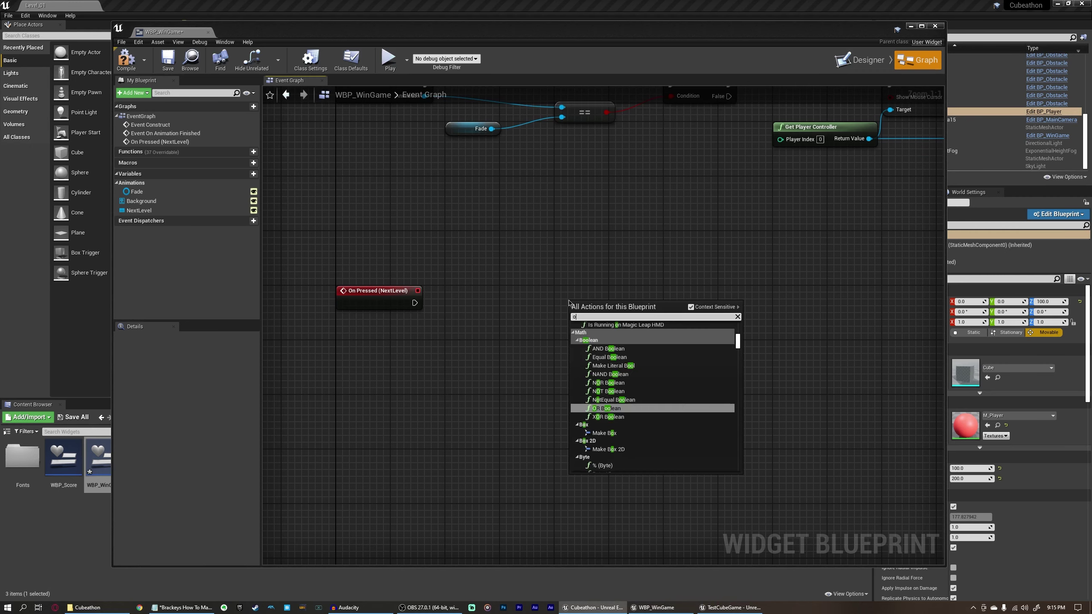
pyautogui.write('pen lev')
pyautogui.click(614, 334)
pyautogui.moveTo(594, 306); pyautogui.dragTo(636, 287)
pyautogui.click(654, 314)
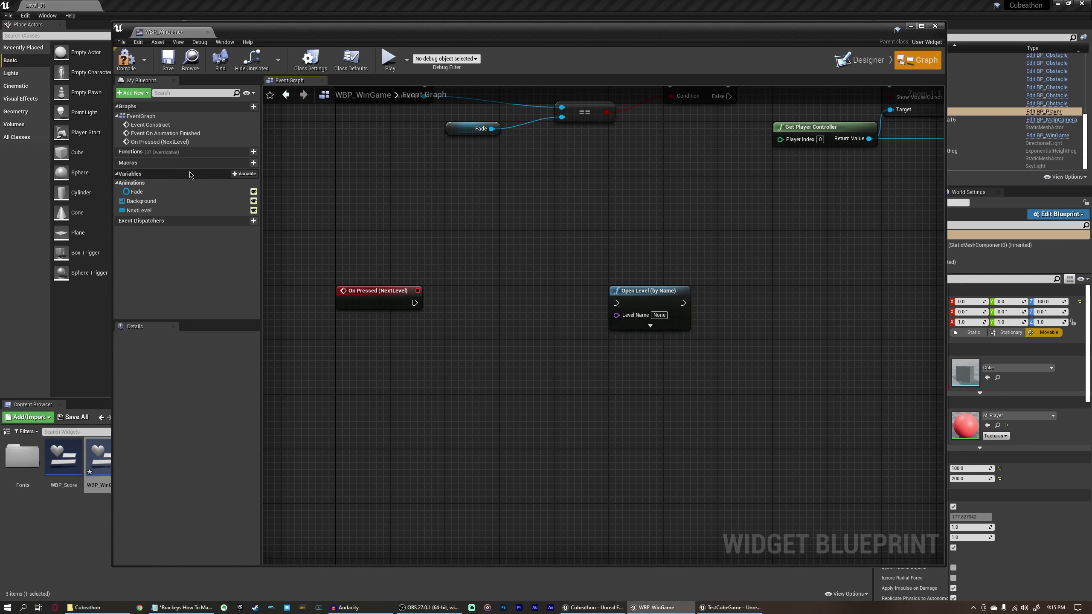
# - Create a Name variable called Next Level, make it Instance Editable and Expose on Spawn, and compile the widget
pyautogui.click(244, 174)
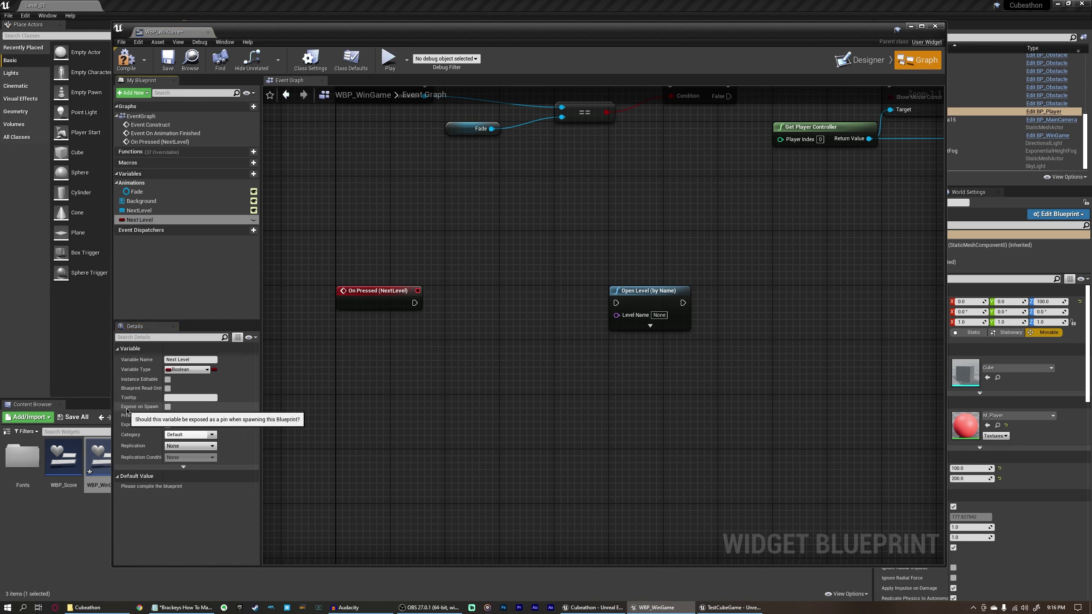
pyautogui.click(168, 406)
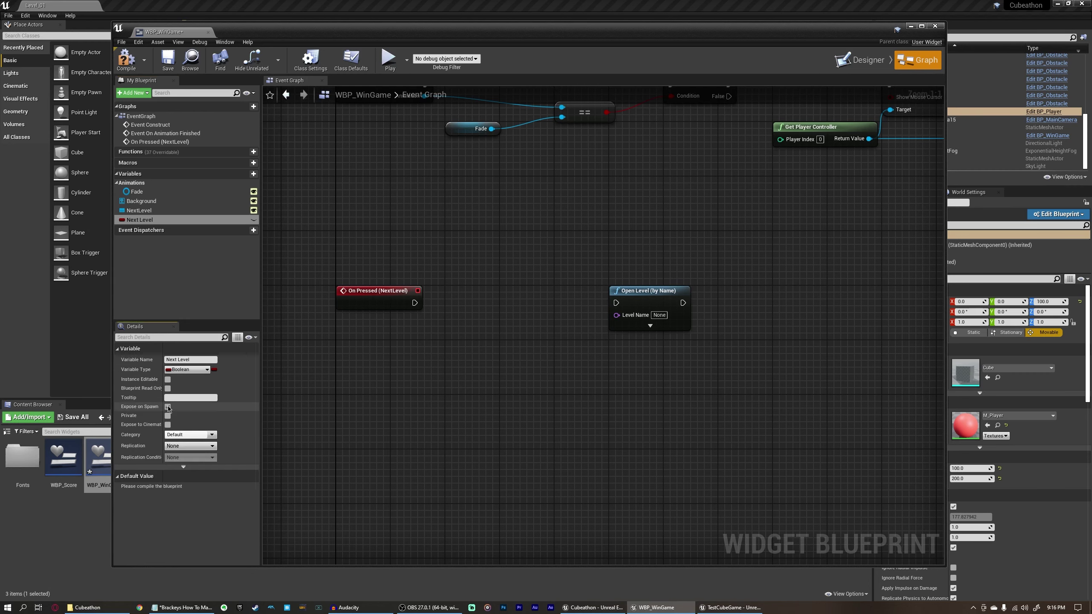
pyautogui.click(186, 369)
pyautogui.click(123, 442)
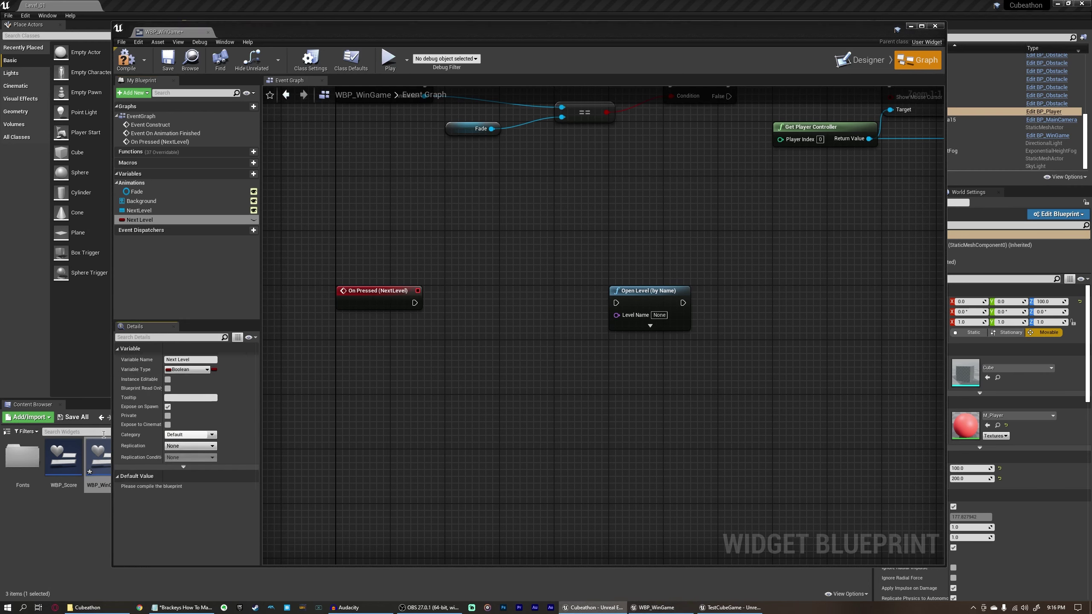
pyautogui.click(254, 220)
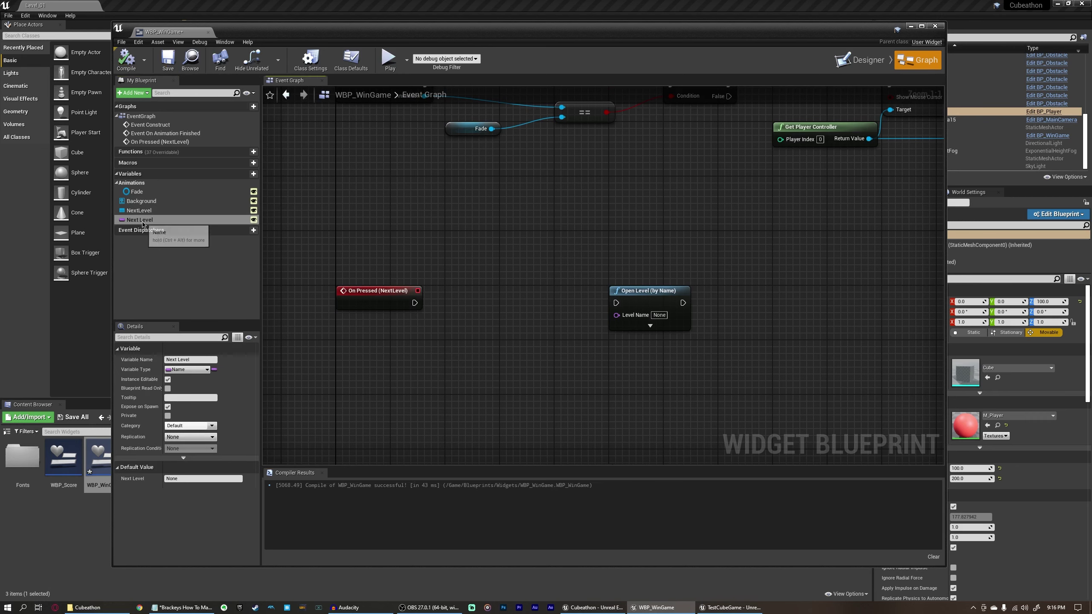
# - Wire the Next Level variable and the On Pressed (NextLevel) event into Open Level (by Name), and compile and save the widget
pyautogui.moveTo(142, 223); pyautogui.dragTo(309, 259)
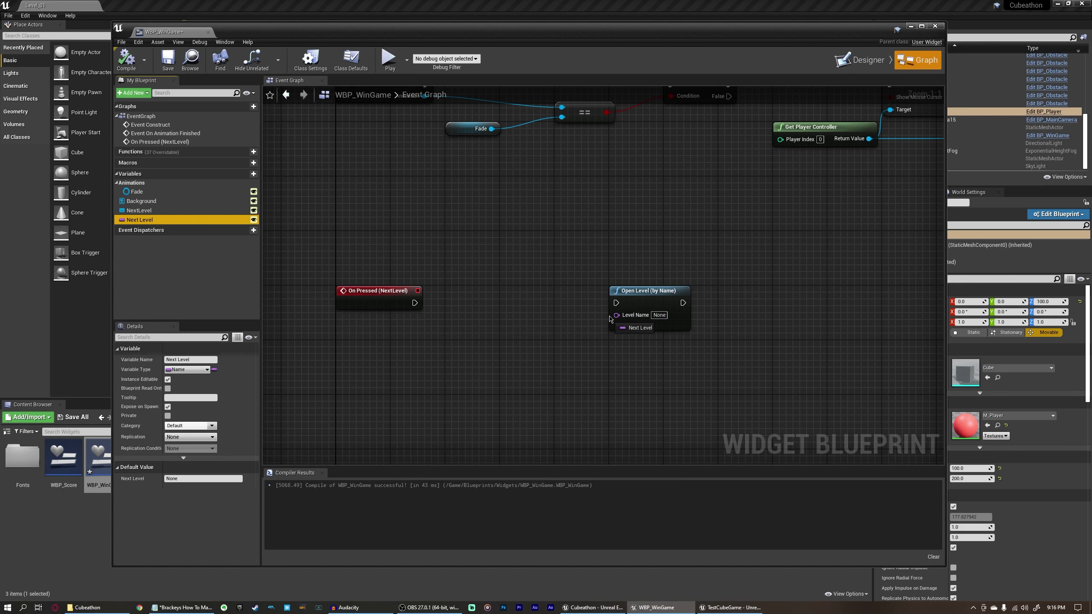
pyautogui.moveTo(621, 317); pyautogui.dragTo(416, 307)
pyautogui.moveTo(649, 291); pyautogui.dragTo(540, 291)
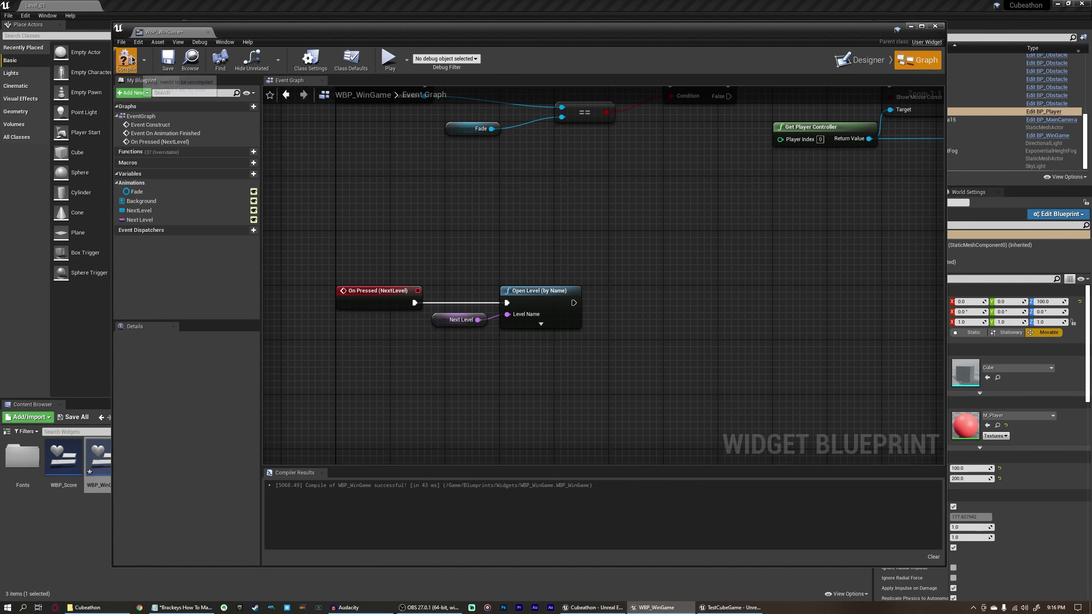
pyautogui.click(126, 61)
pyautogui.click(168, 60)
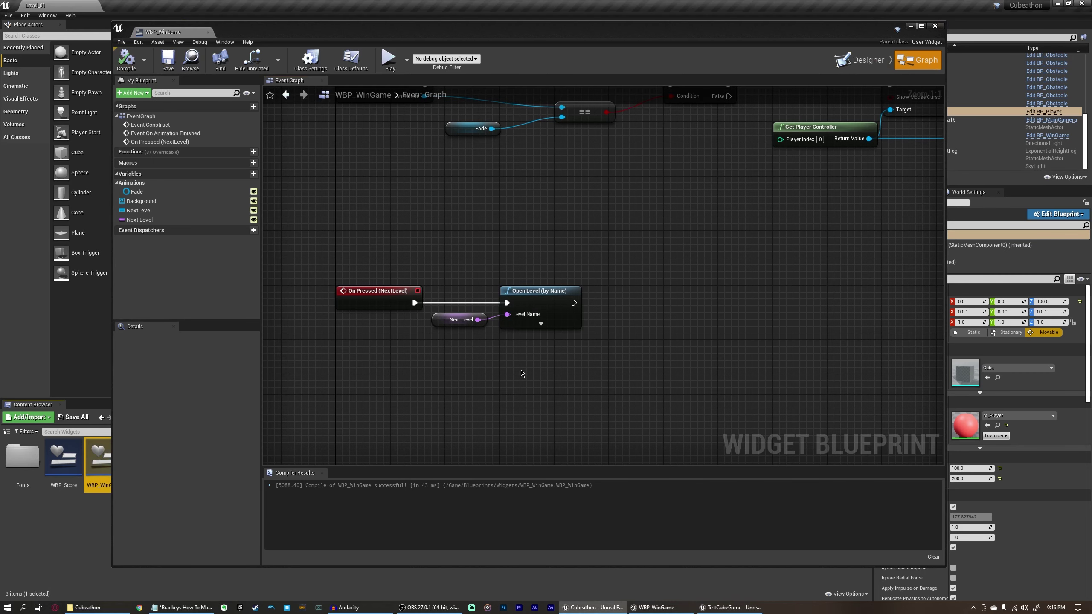
pyautogui.click(459, 320)
pyautogui.click(935, 26)
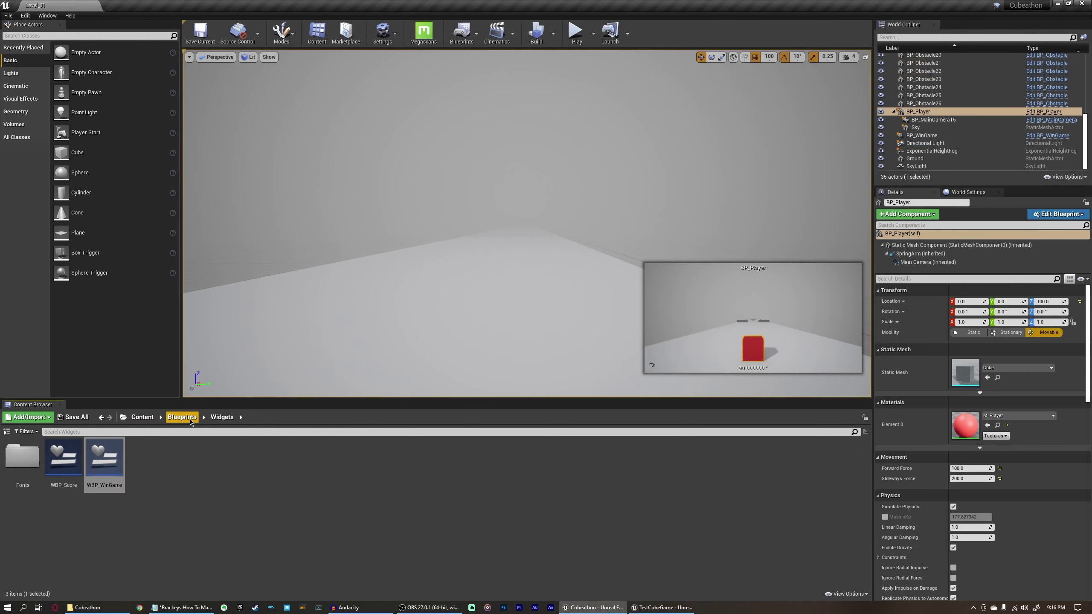
# - Open BP_GameInstance from the Blueprints folder and examine the Next Level pins on Win Game and Create WBP Win Game Widget
pyautogui.click(181, 417)
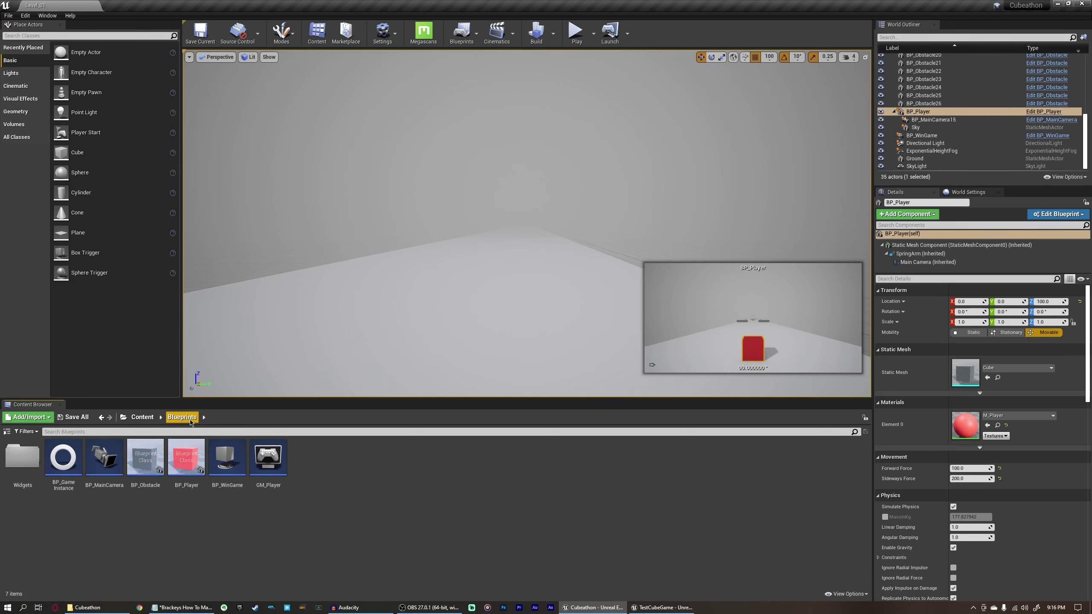
pyautogui.doubleClick(73, 457)
pyautogui.moveTo(341, 279); pyautogui.dragTo(359, 312)
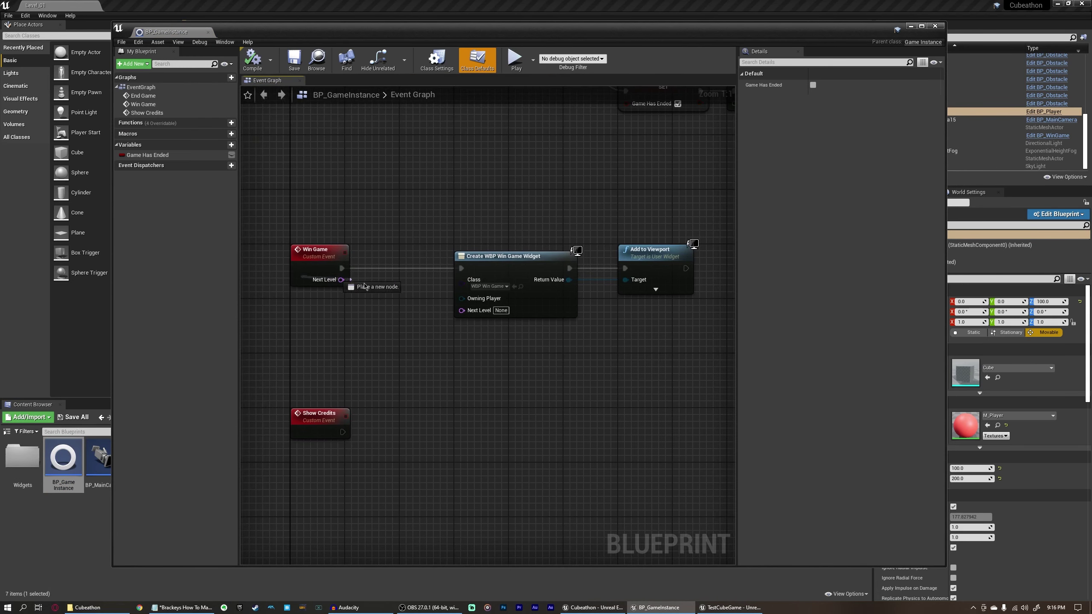
pyautogui.moveTo(373, 347); pyautogui.dragTo(372, 347)
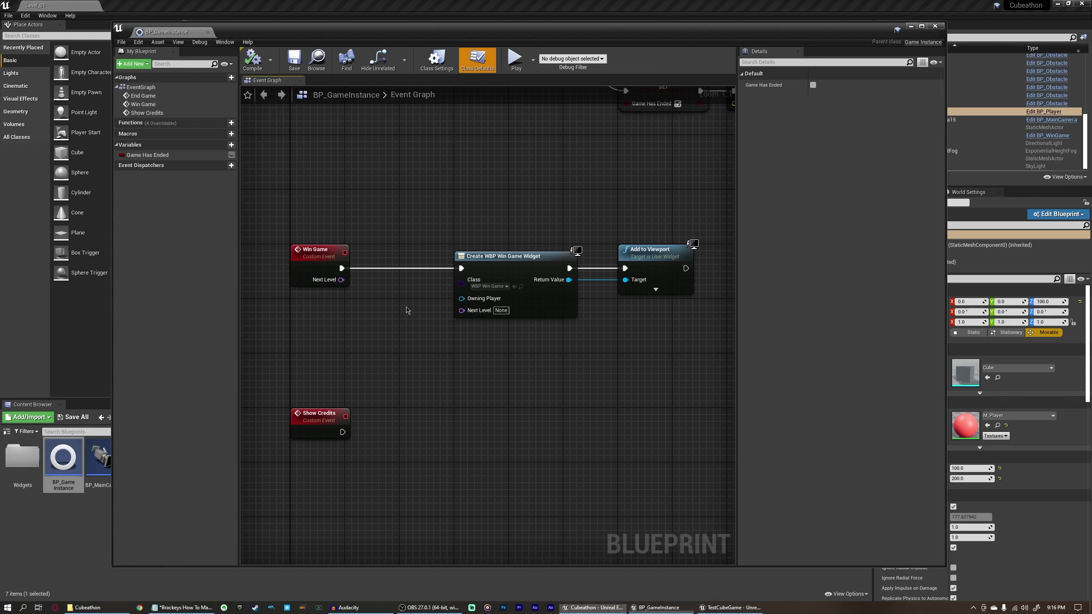
pyautogui.moveTo(570, 329); pyautogui.dragTo(548, 311, button='right')
pyautogui.moveTo(439, 292); pyautogui.dragTo(439, 292)
pyautogui.moveTo(522, 348); pyautogui.dragTo(503, 198)
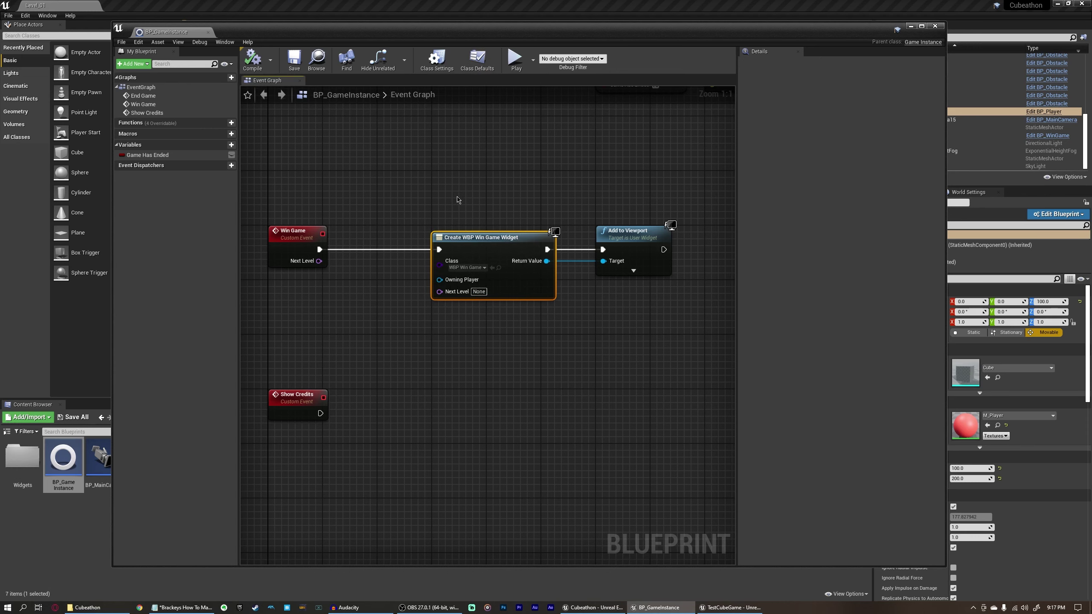
# - Connect the Win Game event's Next Level output to the Next Level input of Create WBP Win Game Widget and save the blueprint
pyautogui.moveTo(318, 265); pyautogui.dragTo(357, 251, button='right')
pyautogui.moveTo(352, 252); pyautogui.dragTo(357, 253)
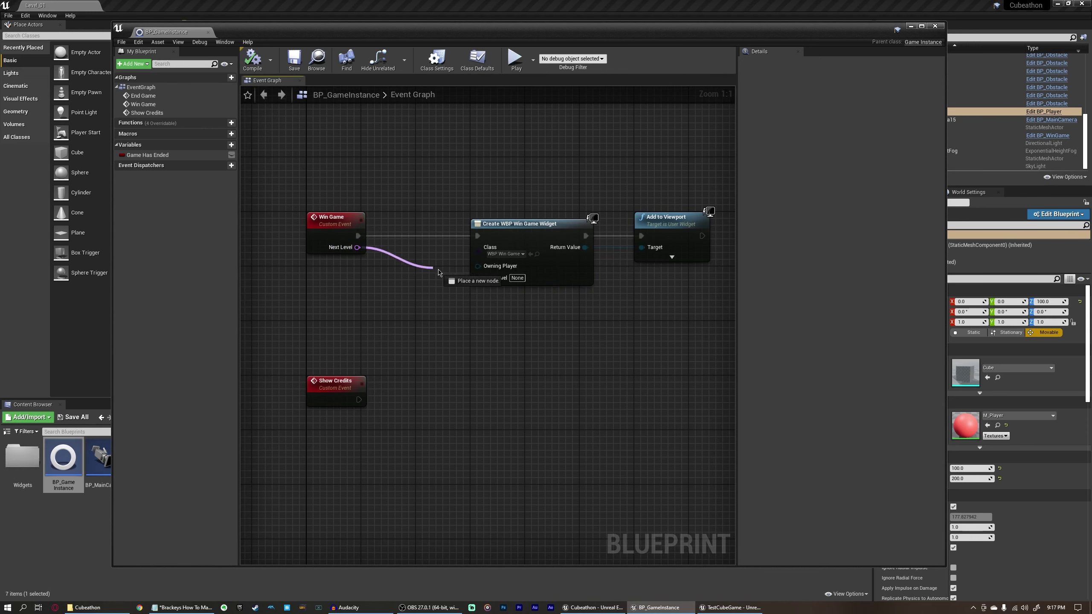
pyautogui.moveTo(438, 273); pyautogui.dragTo(653, 236)
pyautogui.moveTo(539, 226); pyautogui.dragTo(484, 226)
pyautogui.click(500, 292)
pyautogui.hotkey('ctrl', 's')
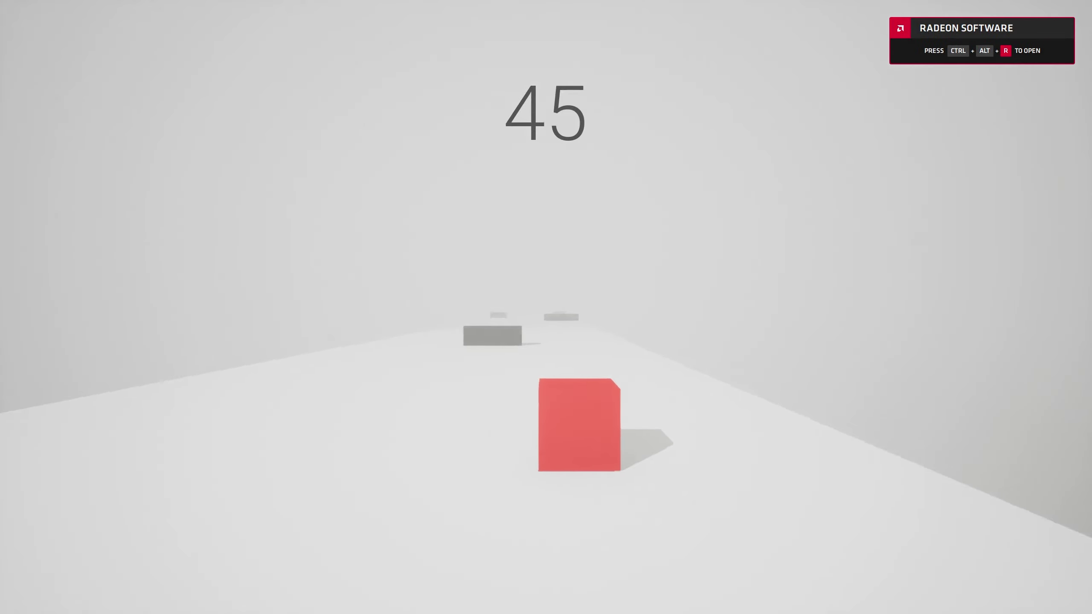
# - Play-test the first level by steering the cube past the obstacles, and continue from the Level Complete screen to the next level
pyautogui.press('a')
pyautogui.press('d')
pyautogui.press('a')
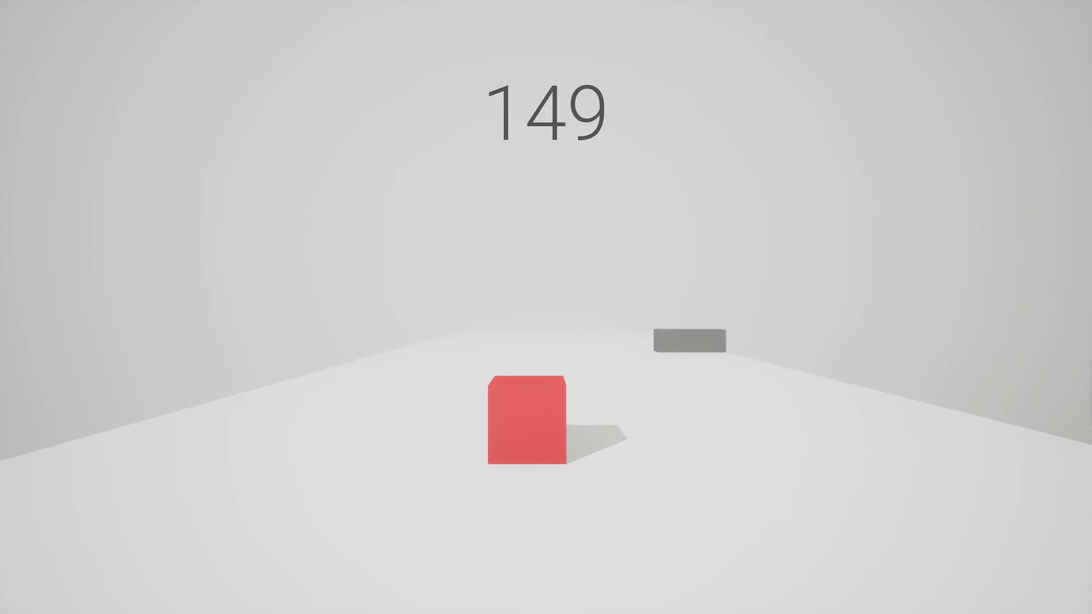
pyautogui.press('d')
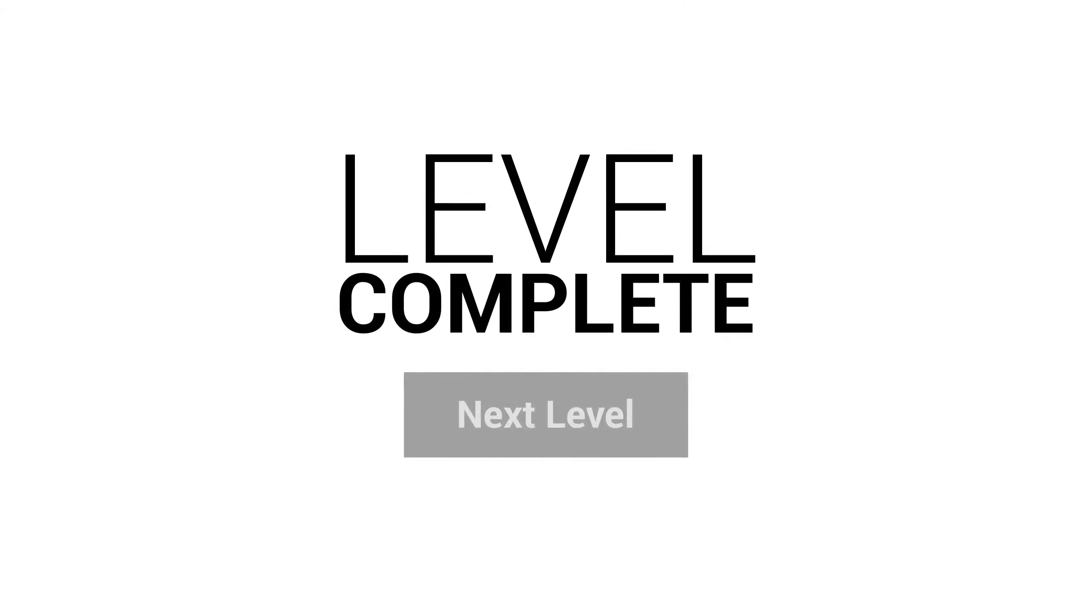
pyautogui.click(553, 398)
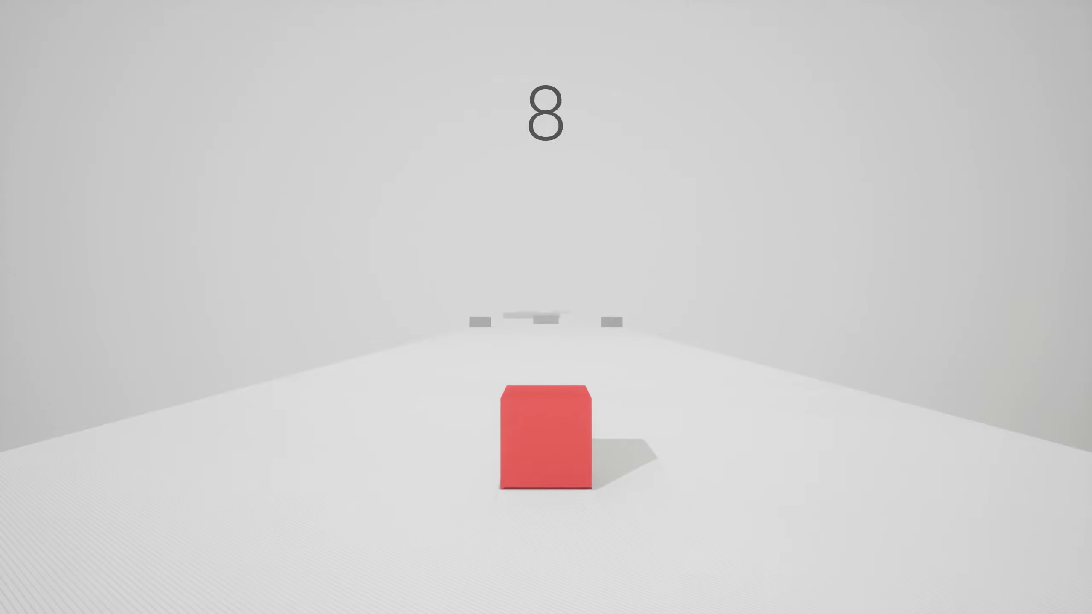
# - Steer the cube through the second level to its Level Complete screen and choose Next Level
pyautogui.press('d')
pyautogui.press('a')
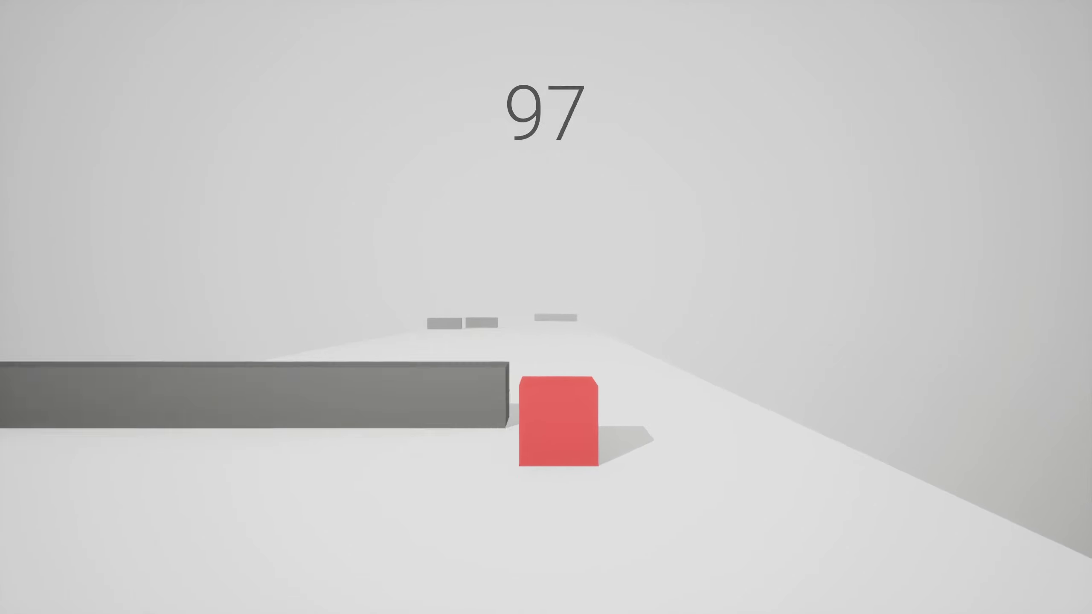
pyautogui.press('d')
pyautogui.press('a')
pyautogui.press('d')
pyautogui.press('a')
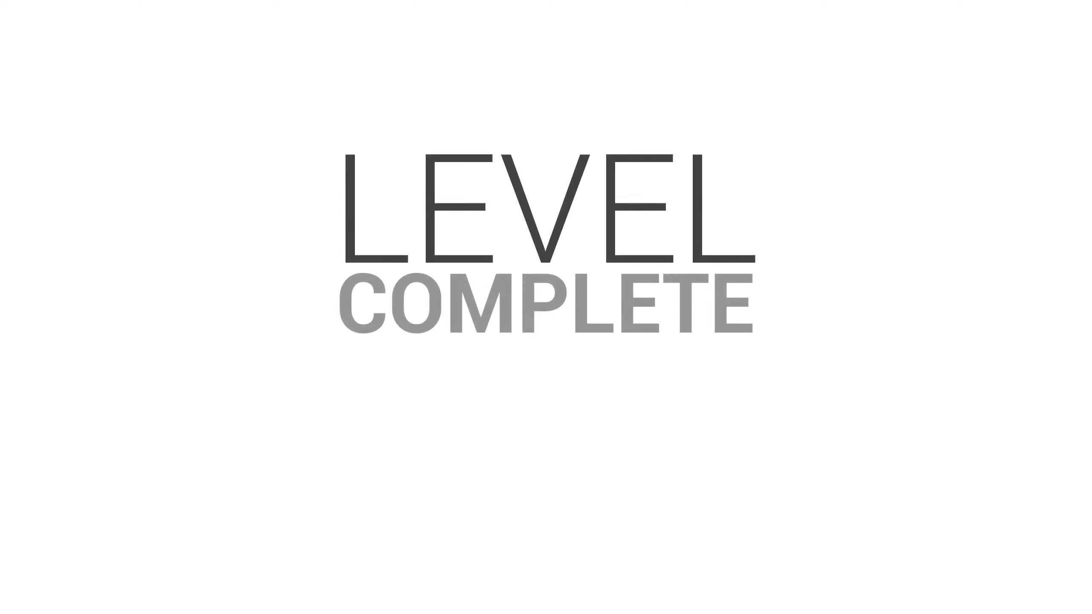
pyautogui.click(583, 384)
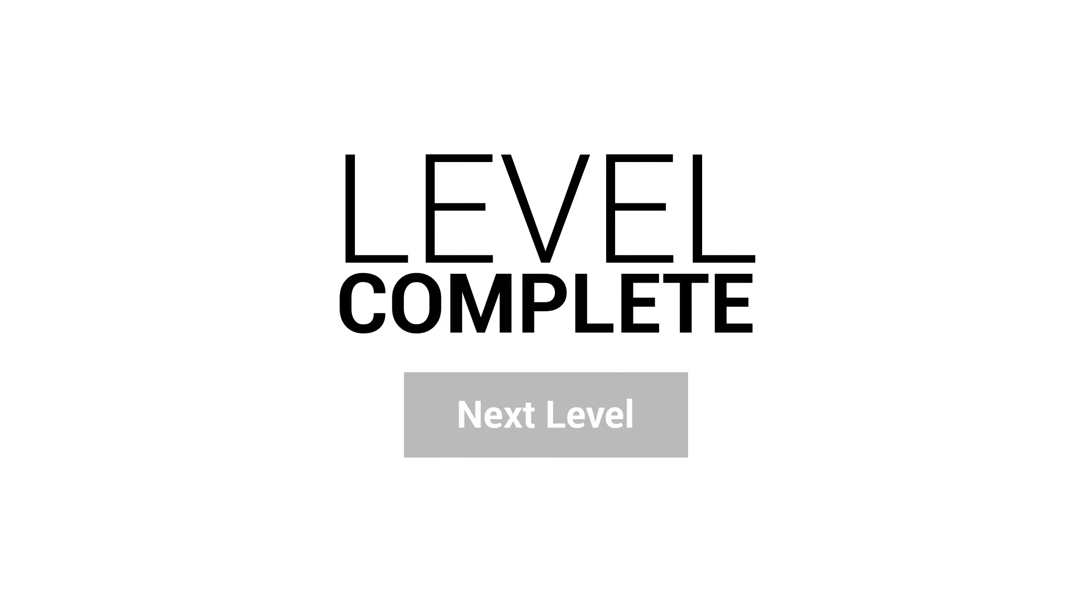
# - Play-test the third level by steering the cube around its obstacles
pyautogui.press('d')
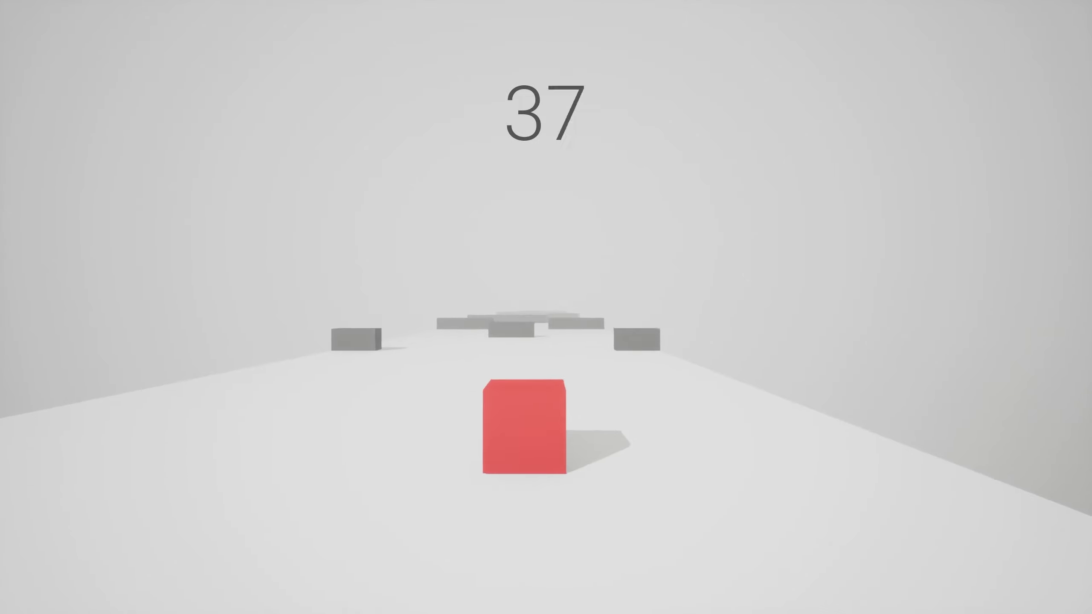
pyautogui.press('d')
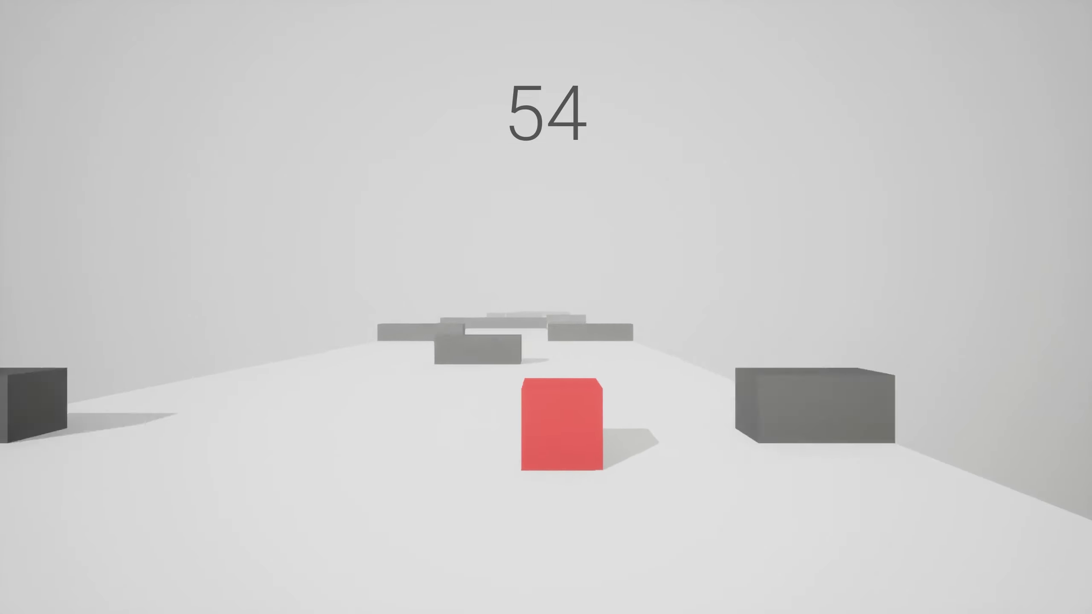
pyautogui.press('d')
pyautogui.press('a')
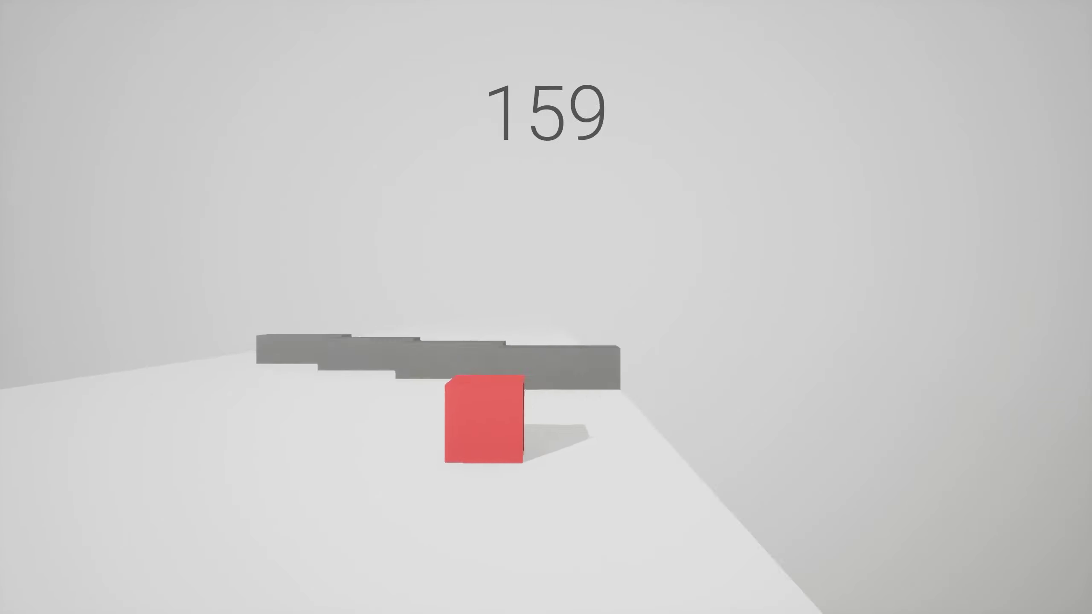